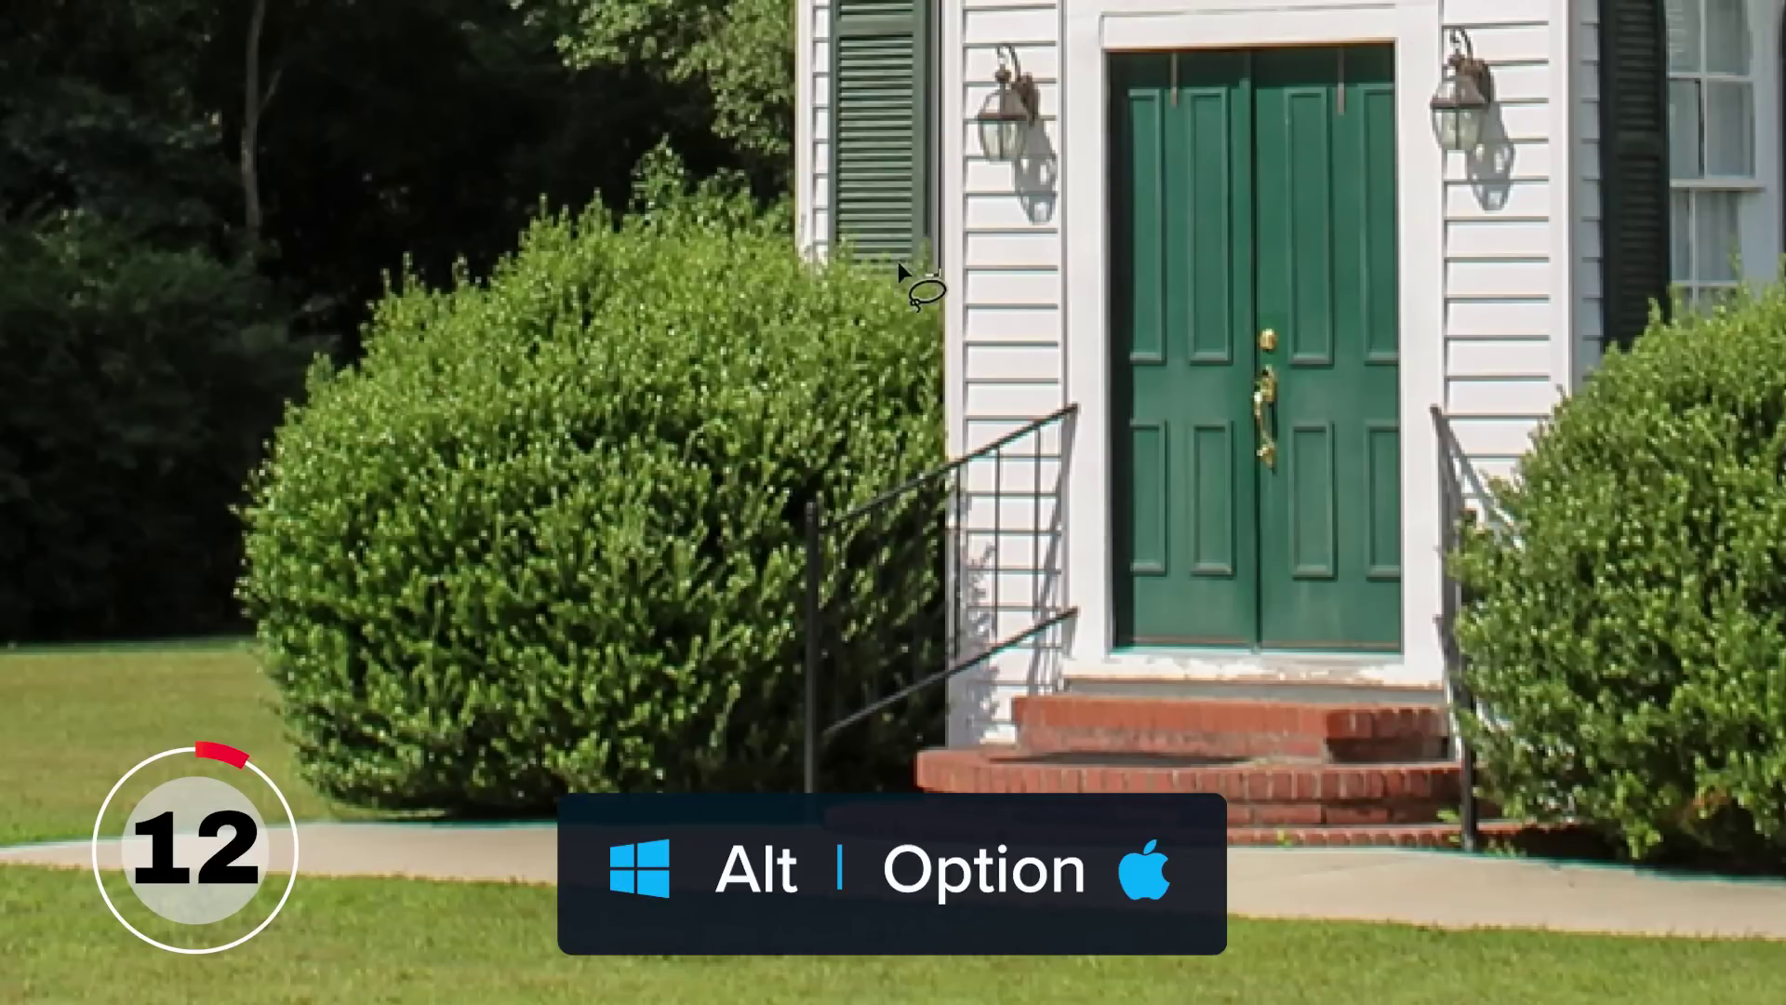
Lasso along the upper edge of the large bush to refine its selection, and deselect the front gold coin
drag(765, 207, 629, 200)
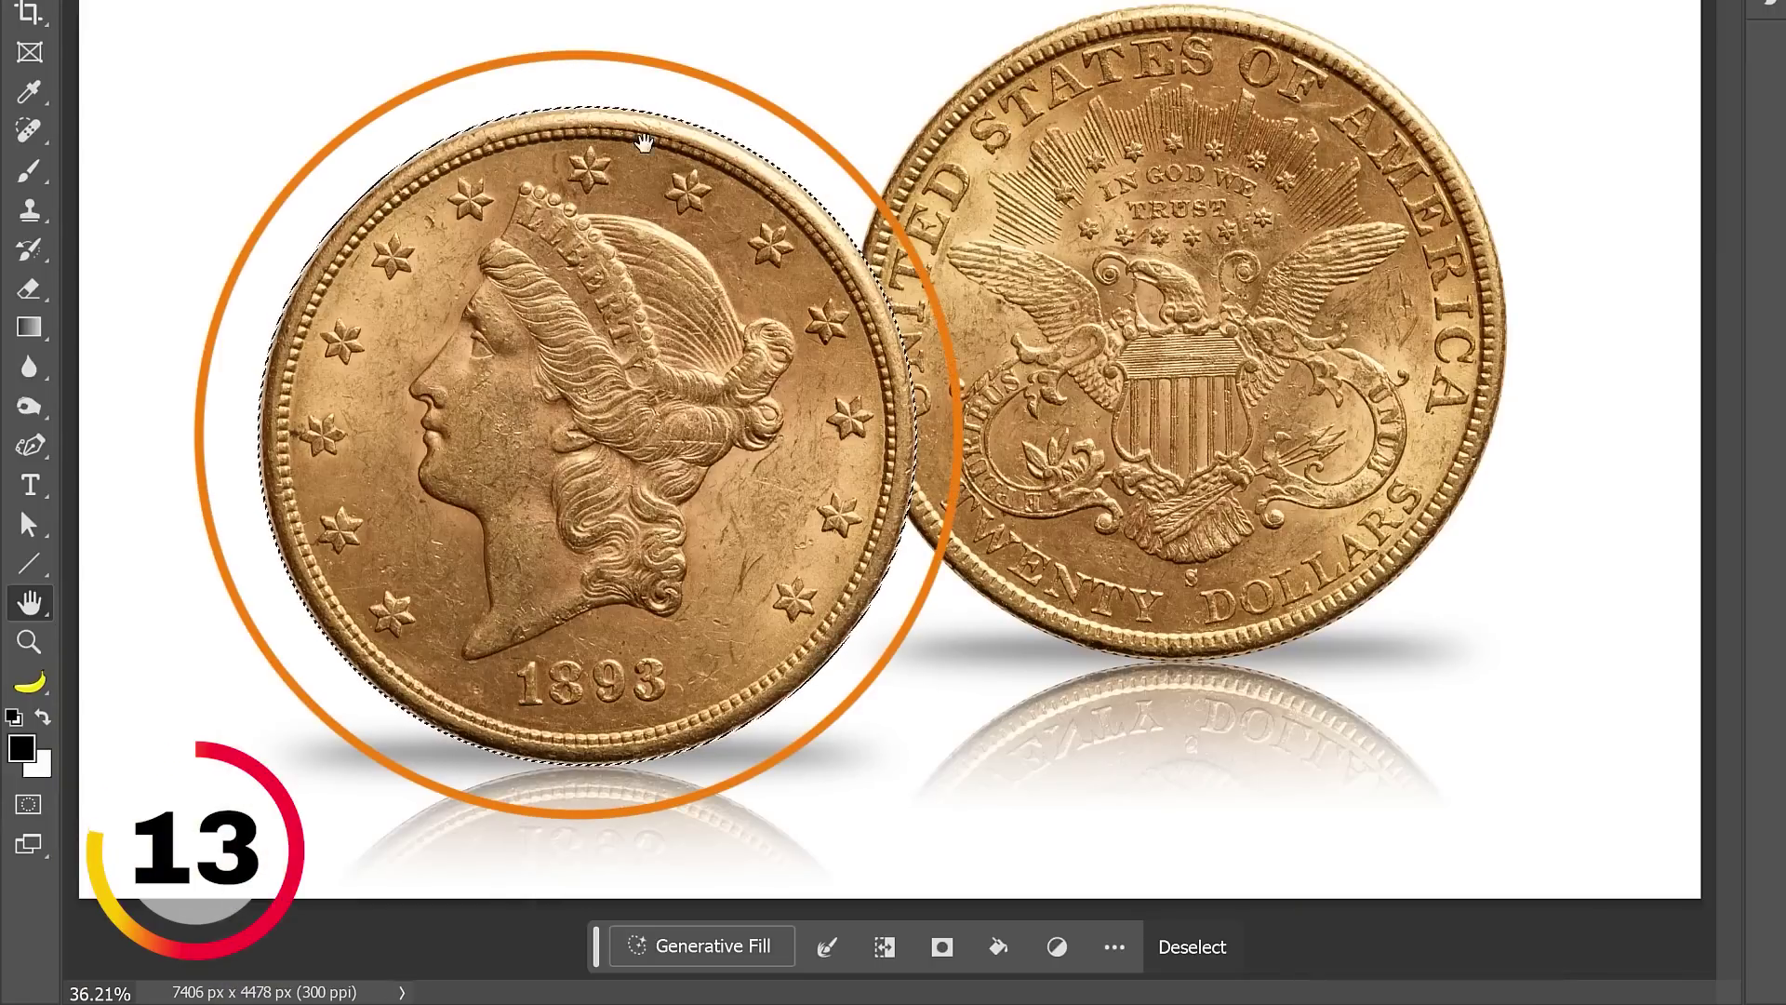
key(ctrl+d)
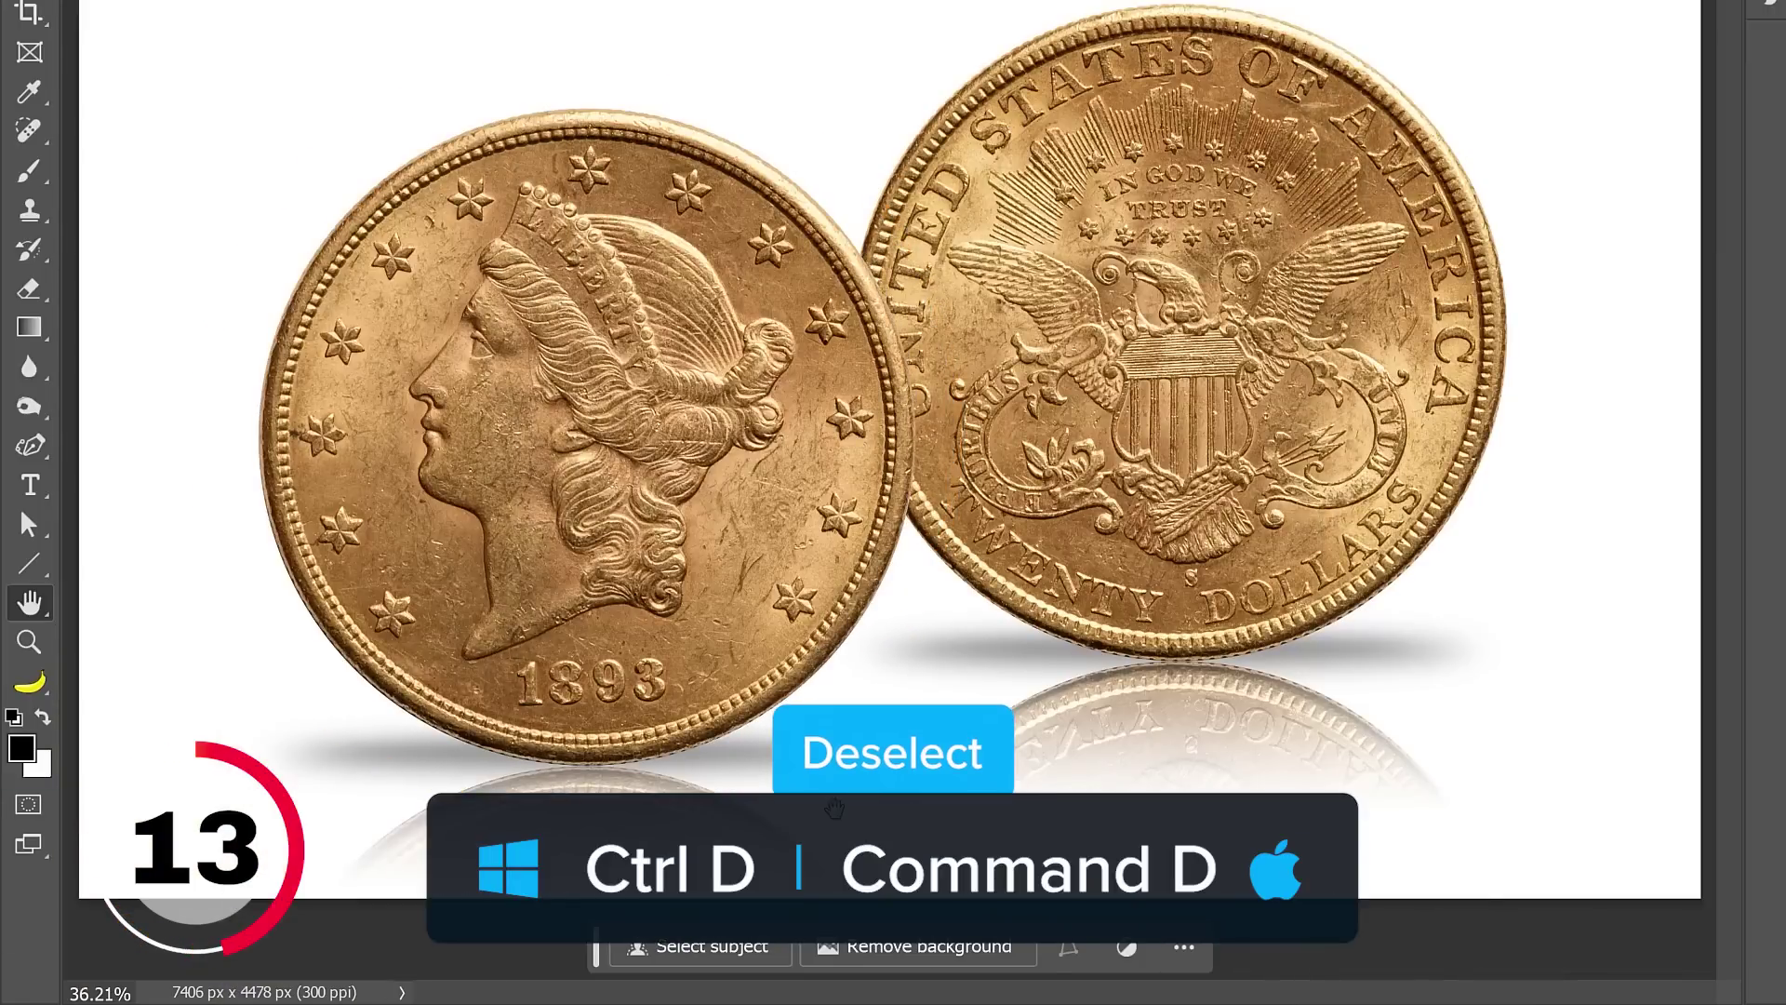
key(o)
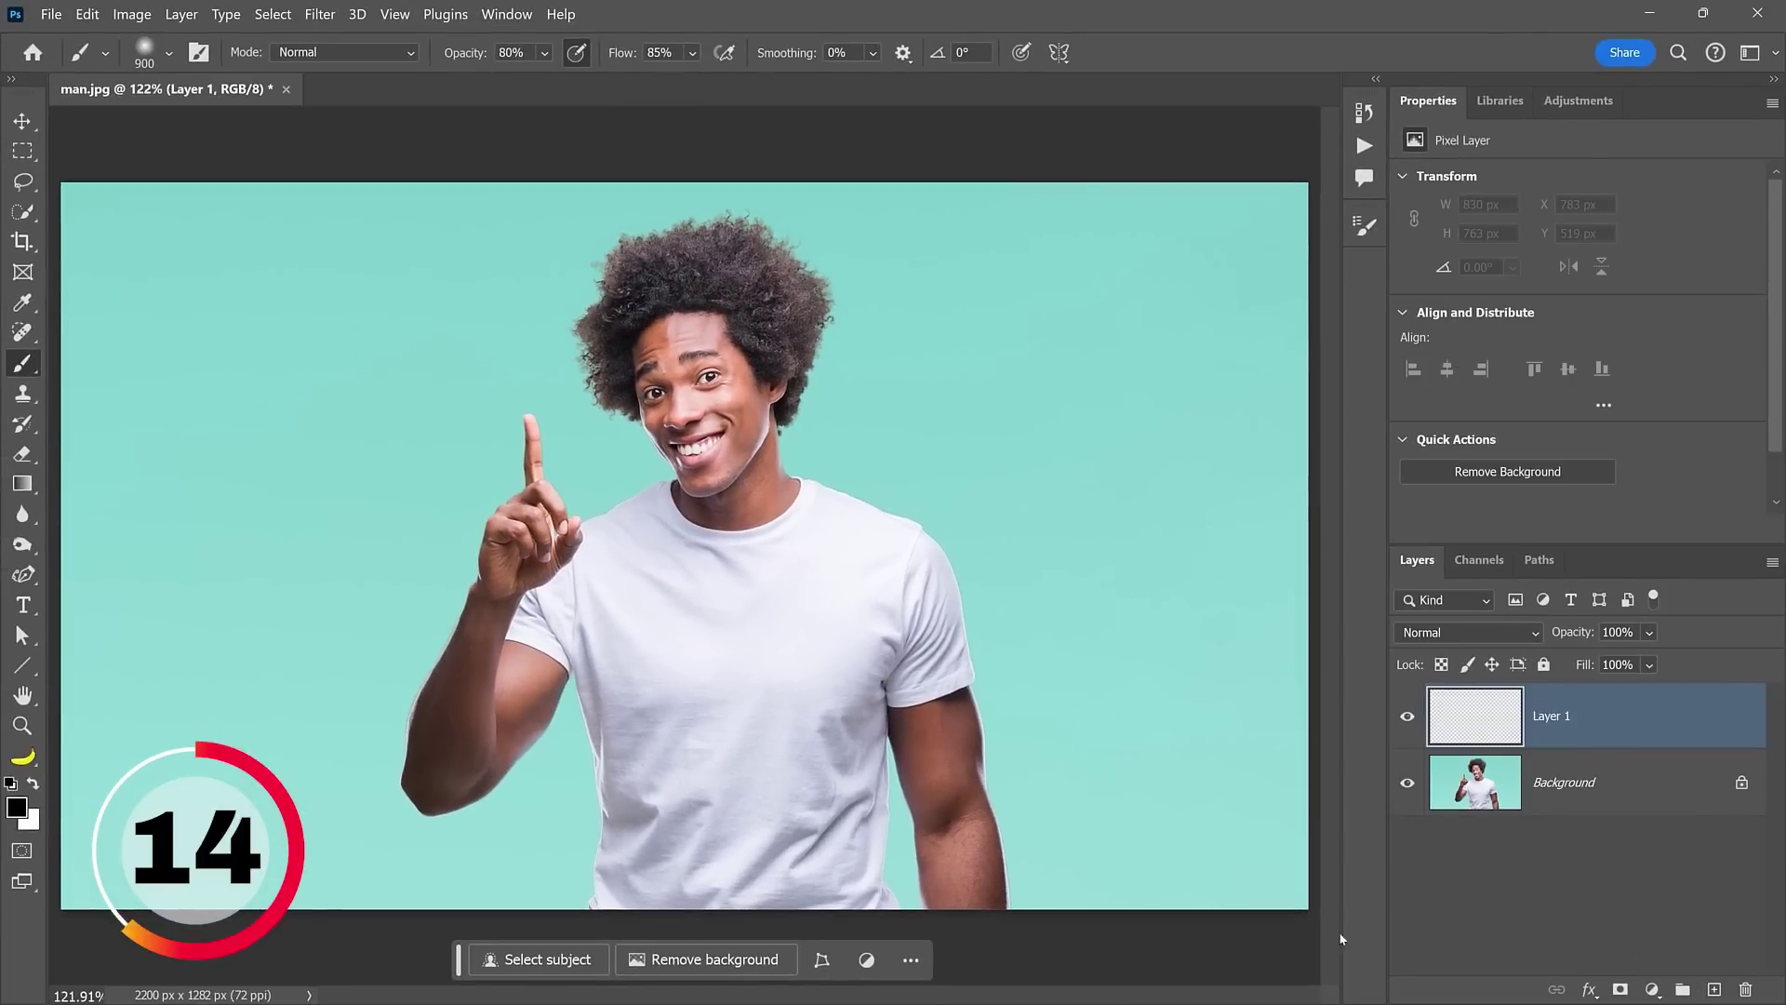
Paint a soft black shade along the bottom of Layer 1, and reselect the T-shirt to paint within that selection
mouse_move(1340, 938)
mouse_down()
mouse_move(1289, 920)
mouse_move(562, 960)
mouse_move(23, 955)
mouse_move(44, 910)
mouse_up()
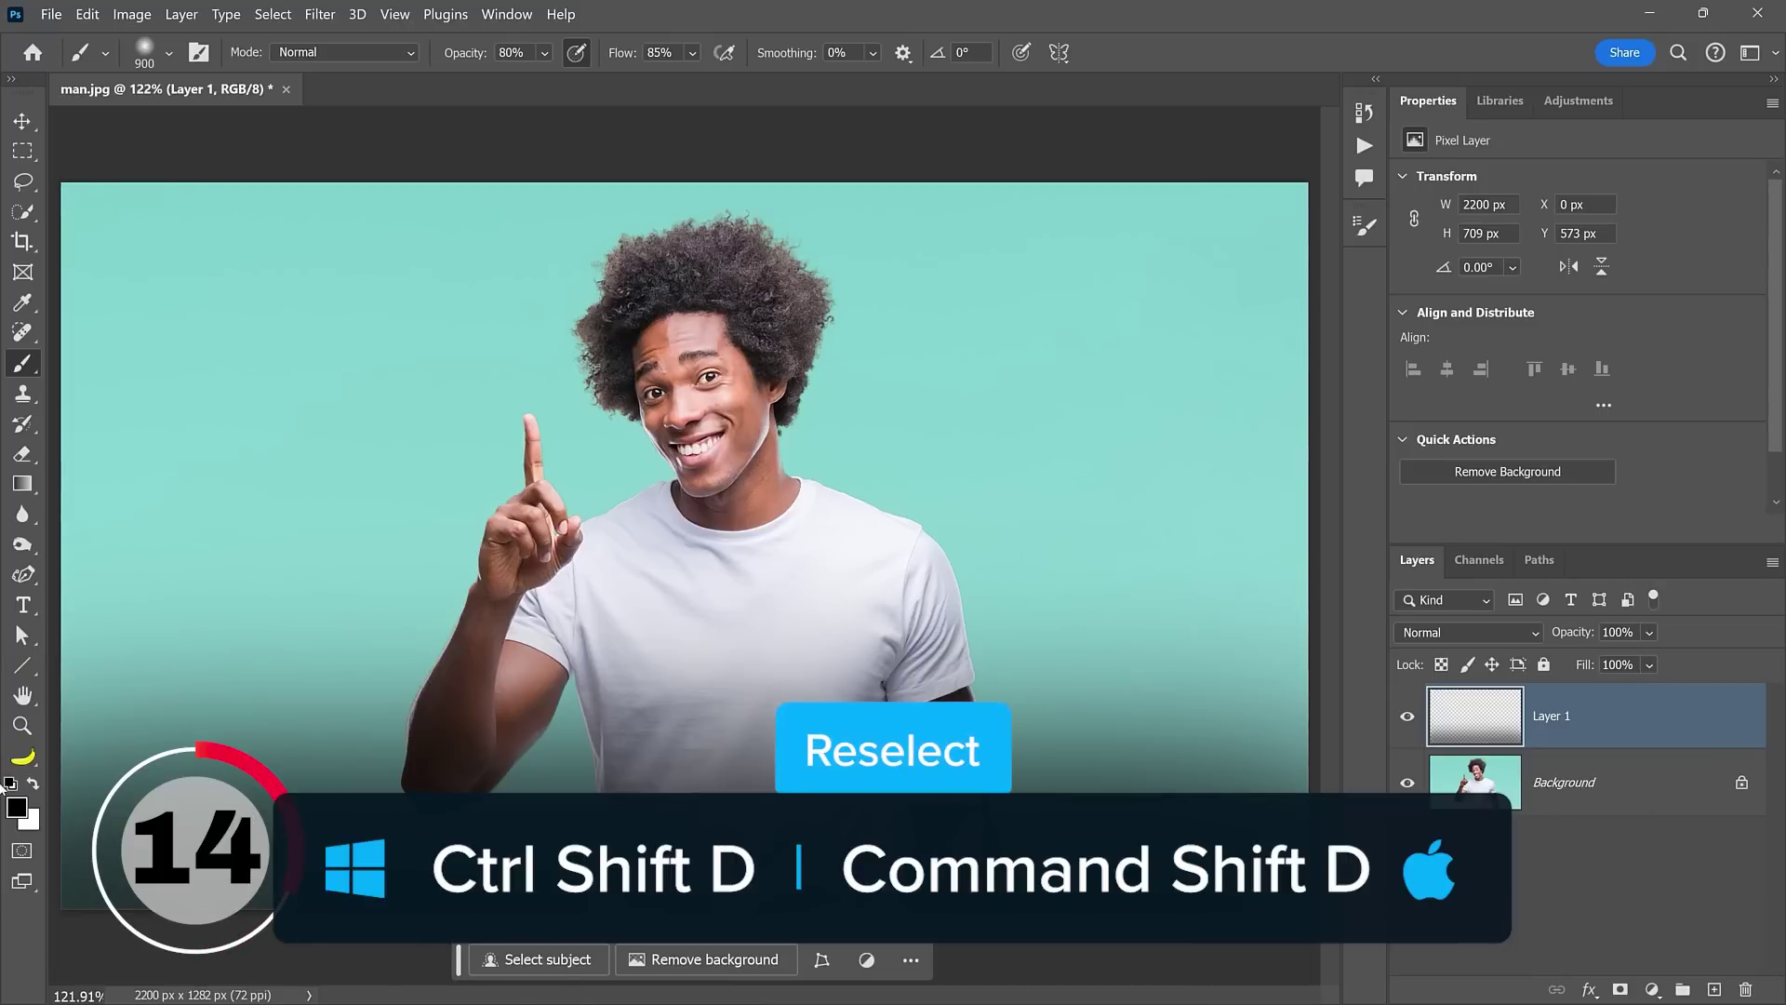
key(ctrl+shift+d)
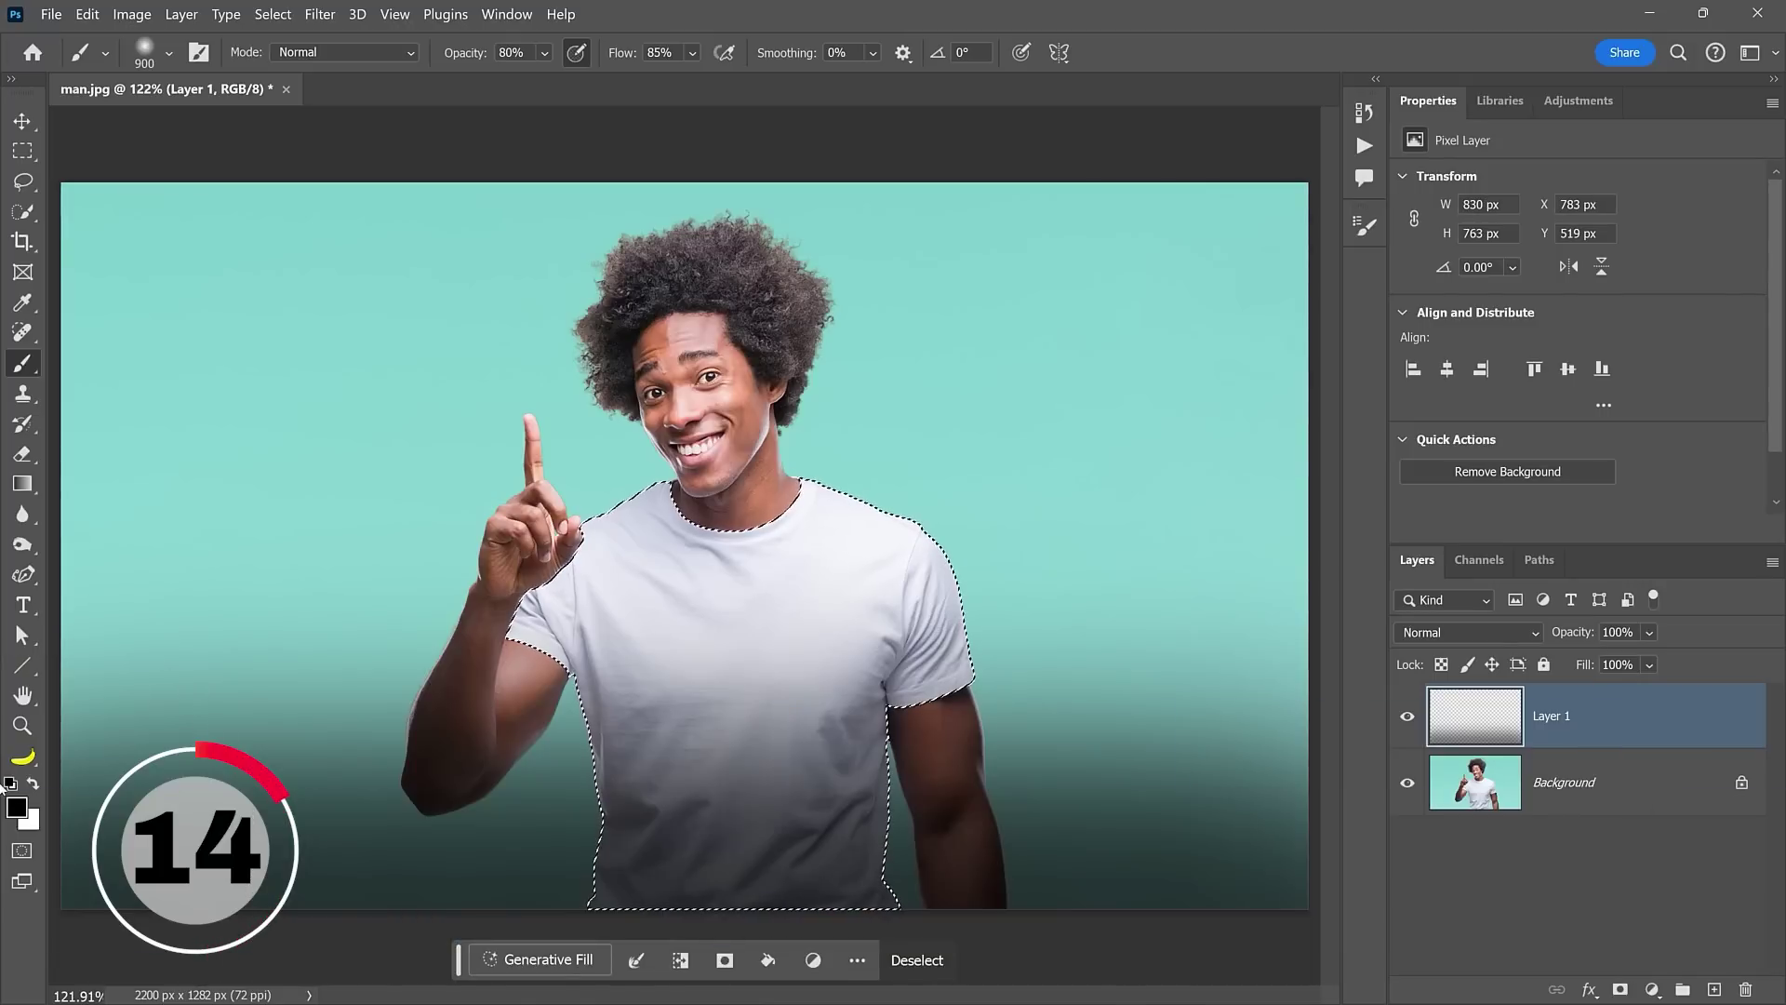
mouse_move(175, 770)
mouse_down()
mouse_move(893, 654)
mouse_move(357, 802)
mouse_move(610, 850)
mouse_move(517, 697)
mouse_move(1156, 527)
mouse_up()
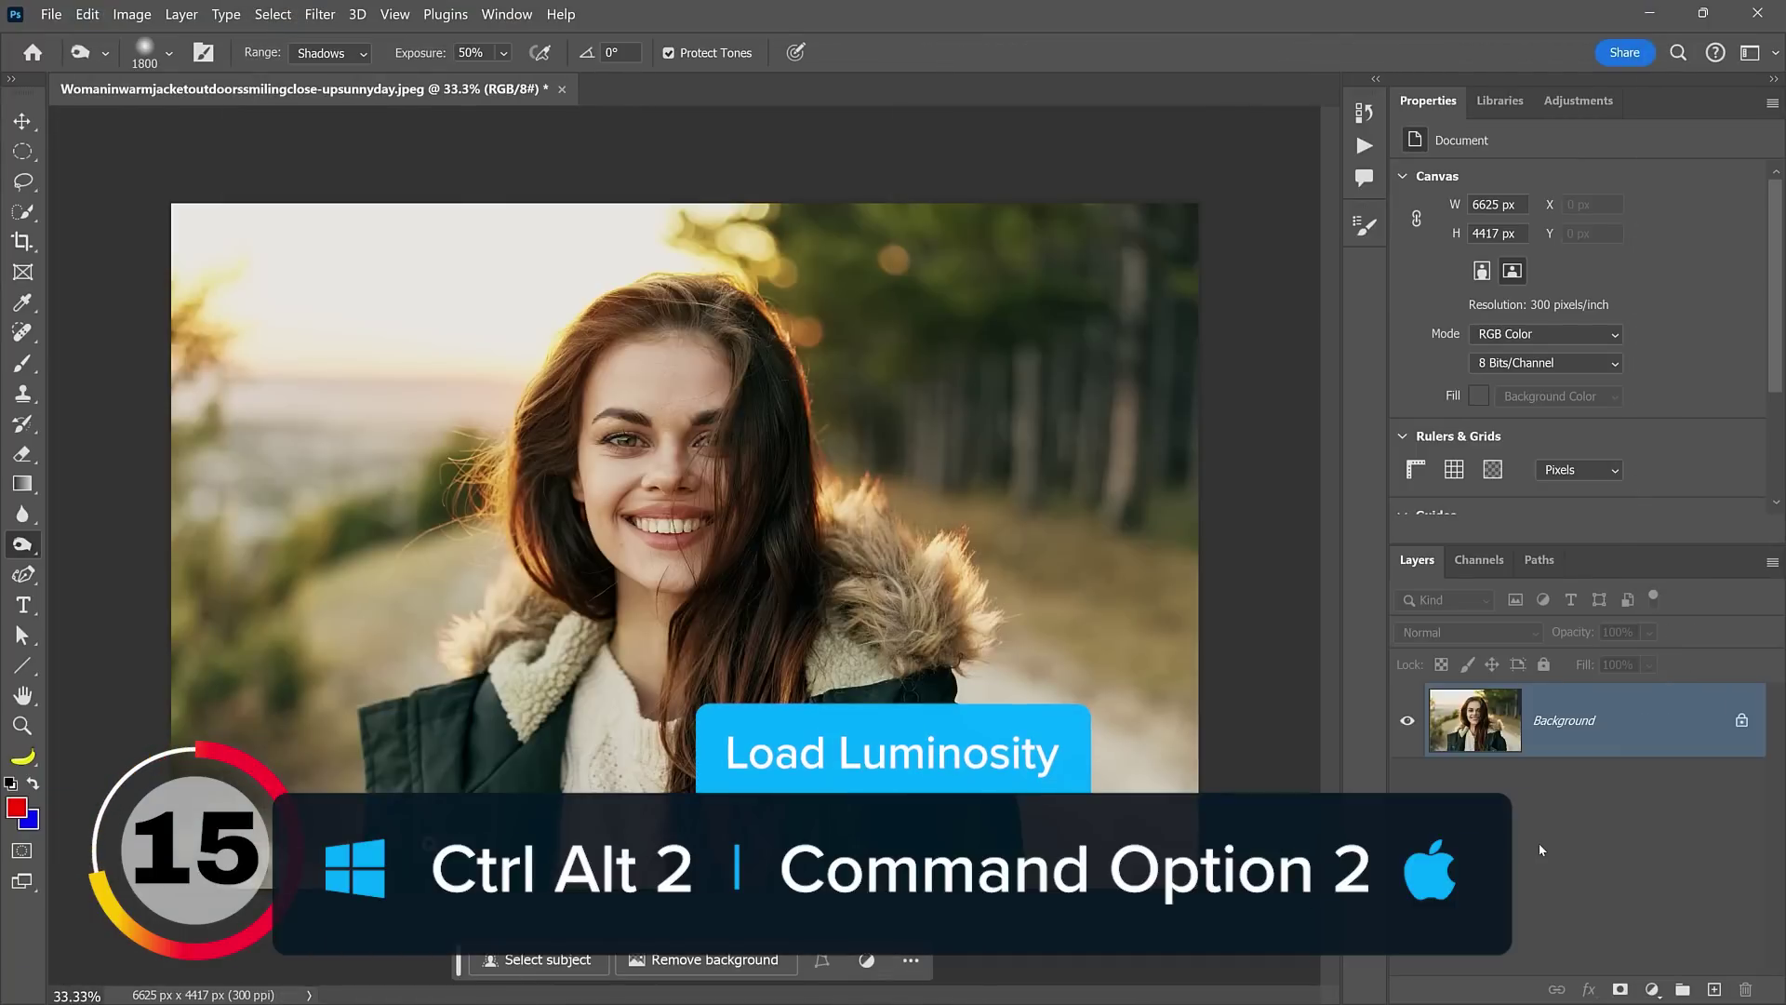
Load the photo's luminosity as a selection and add a red Solid Color fill layer masked by it
key(ctrl+alt+2)
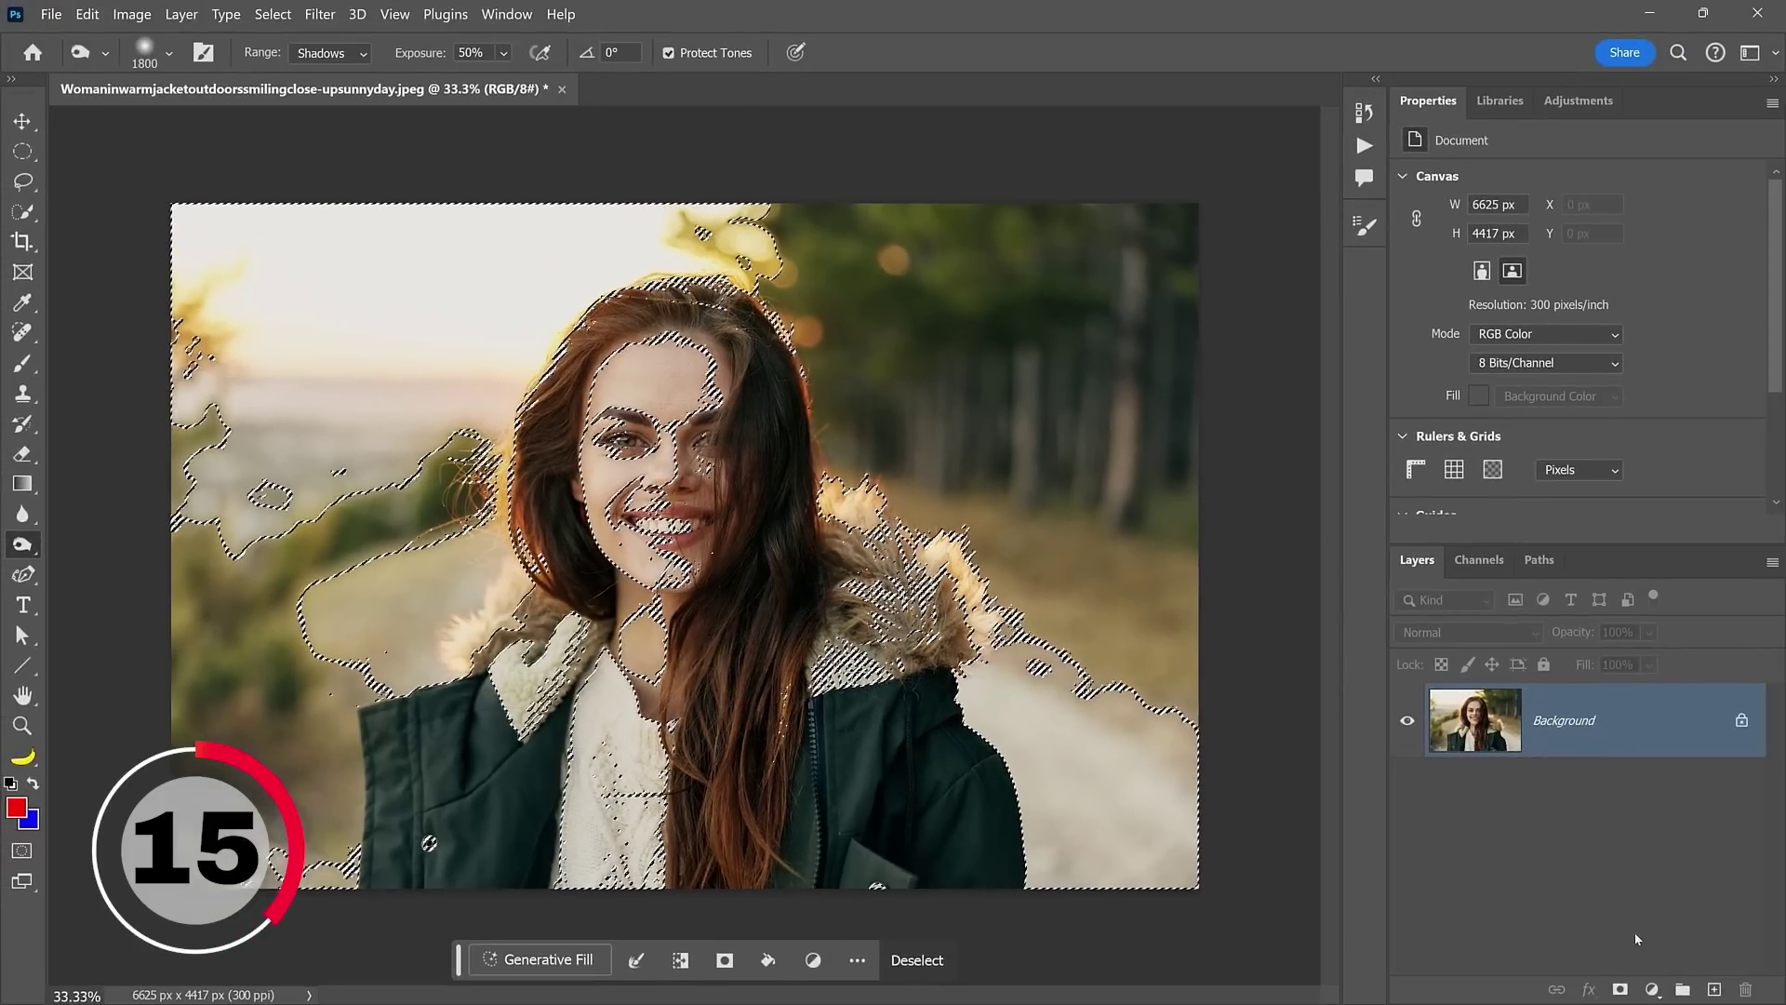
click(1652, 989)
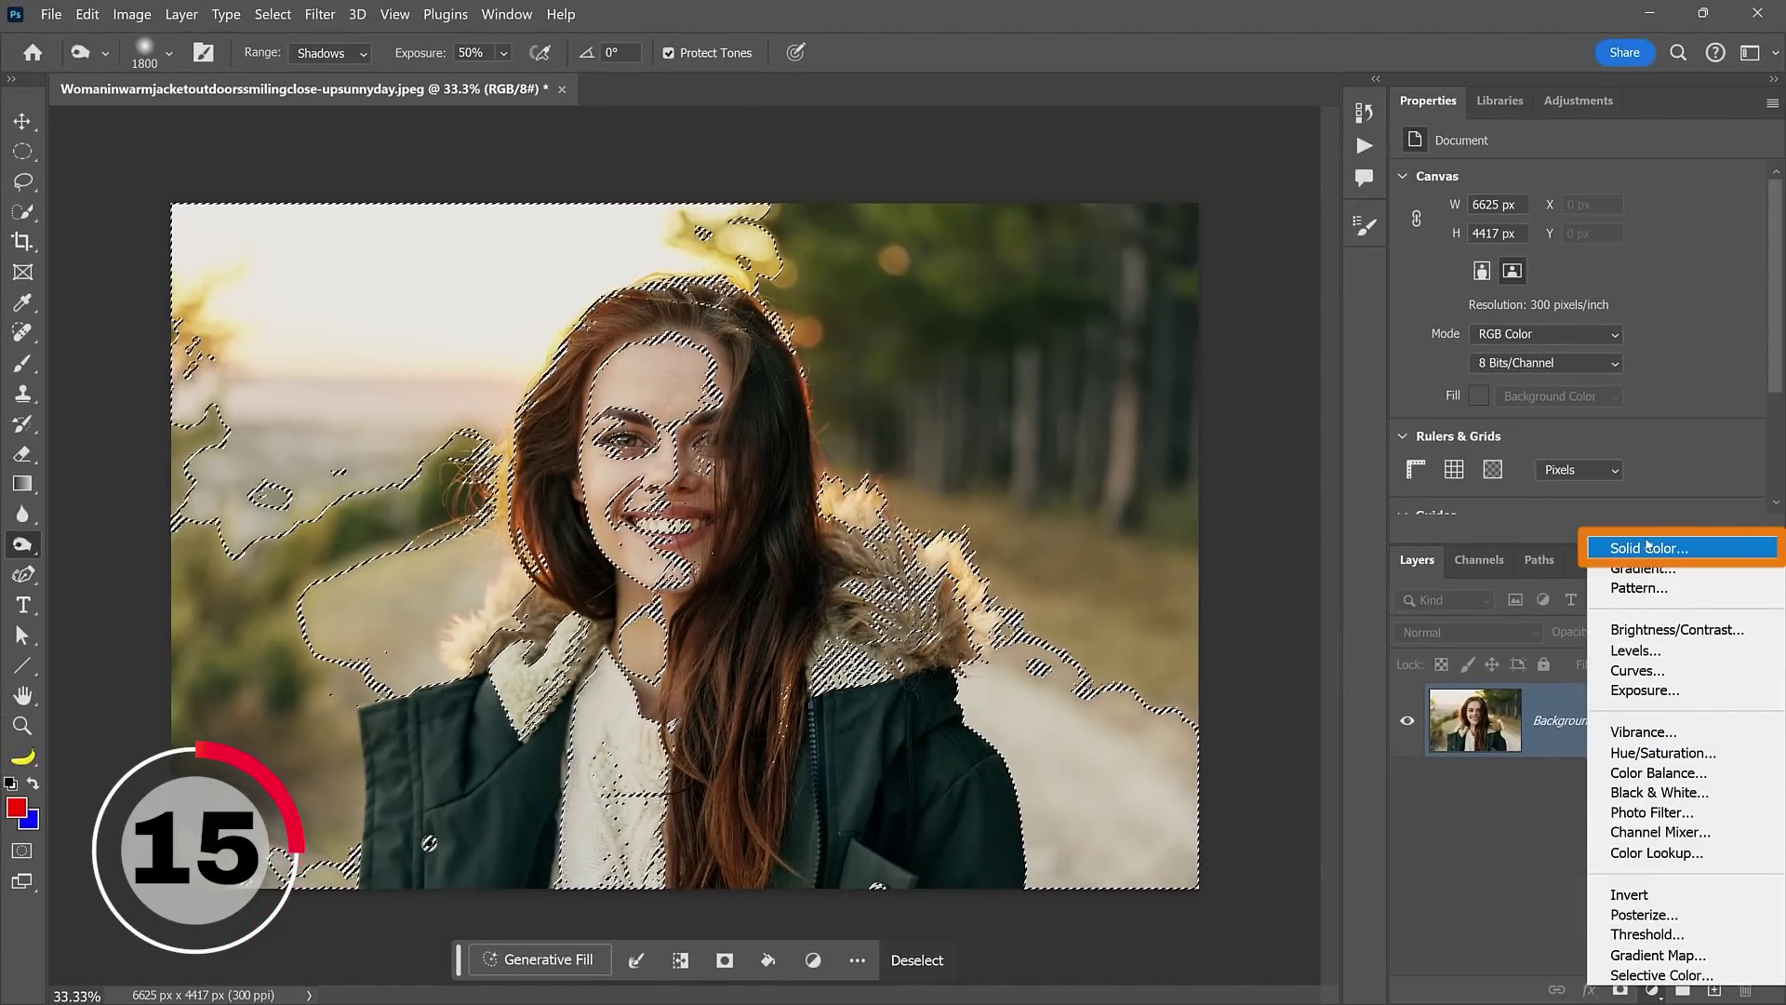
click(1645, 540)
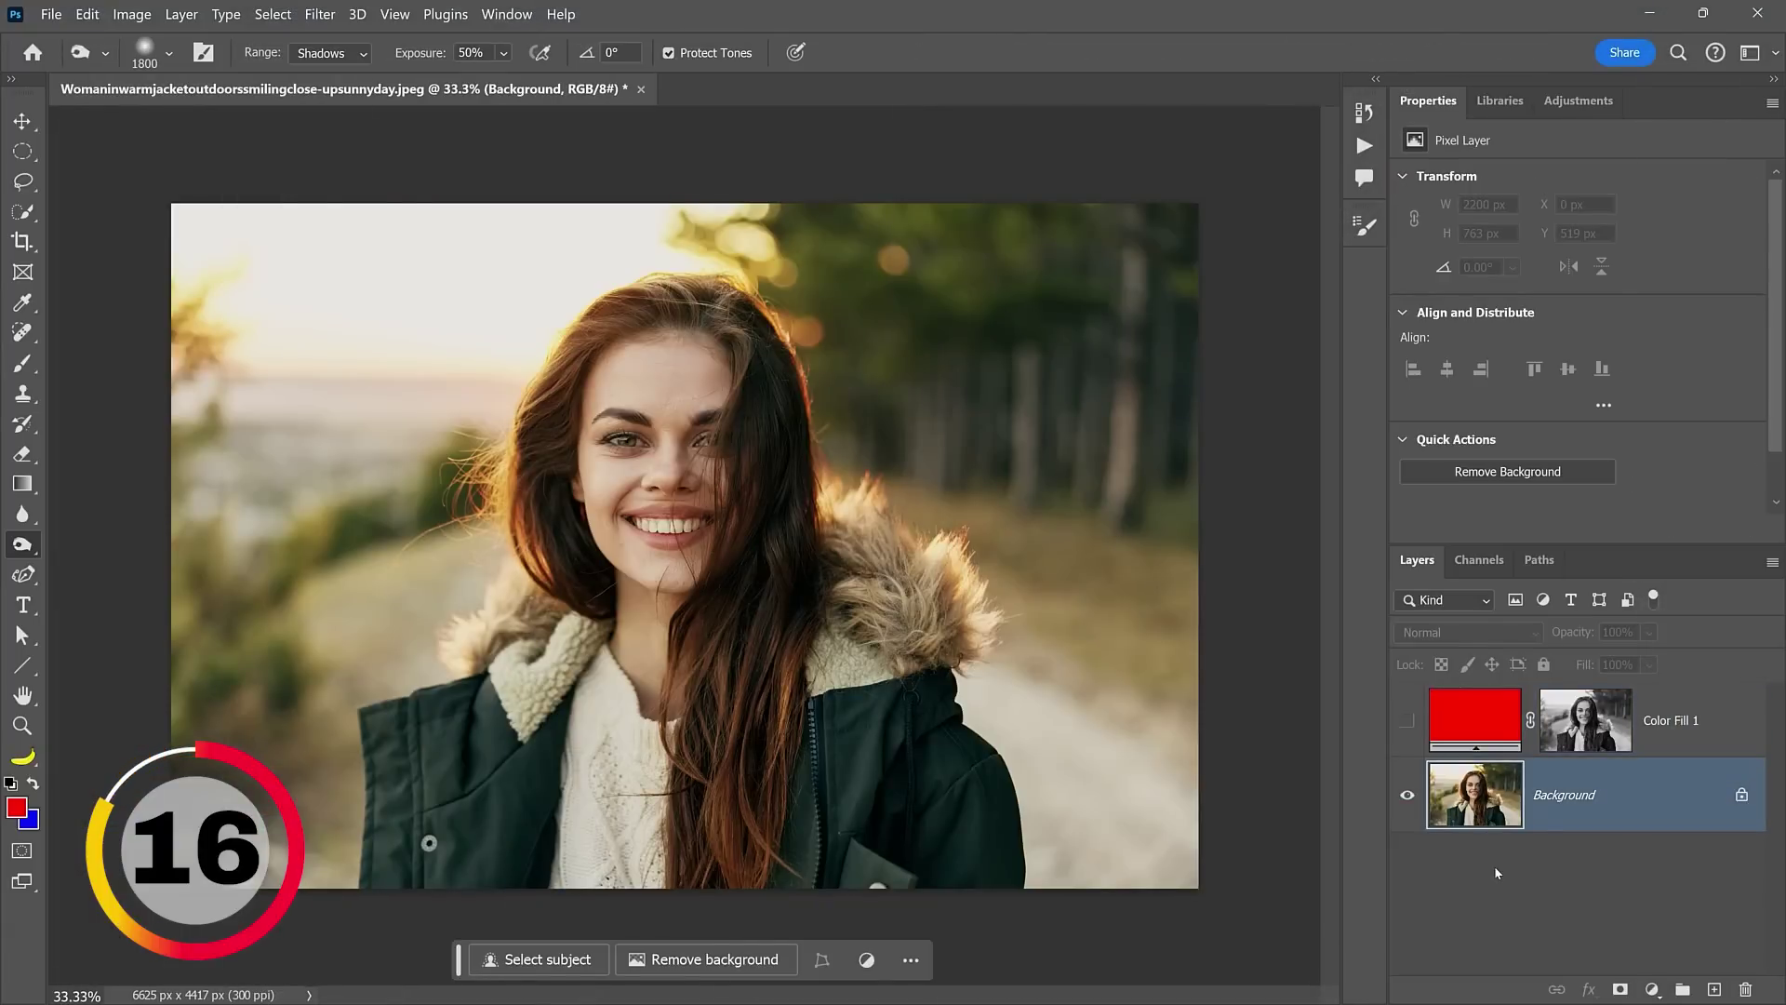
Add a blue (0012ff) Solid Color layer from the inverted luminosity selection of the Background, and show the red Color Fill 1 layer
key(ctrl+alt+2)
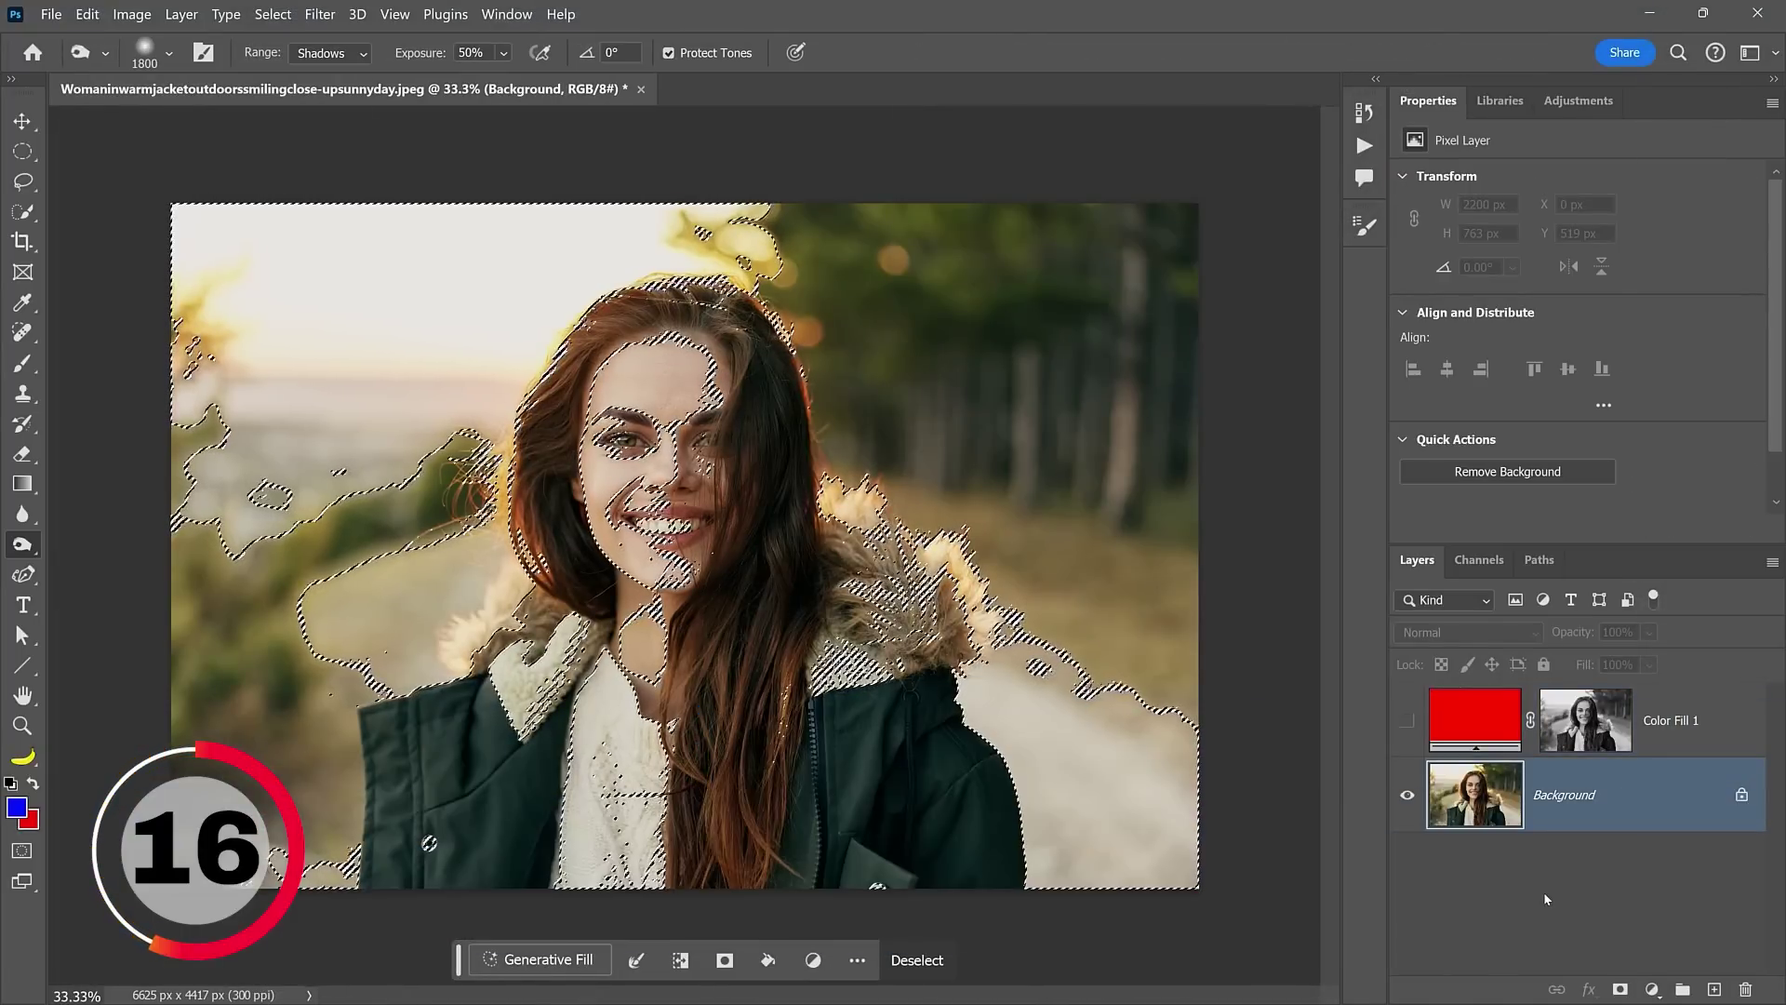
key(ctrl+shift+i)
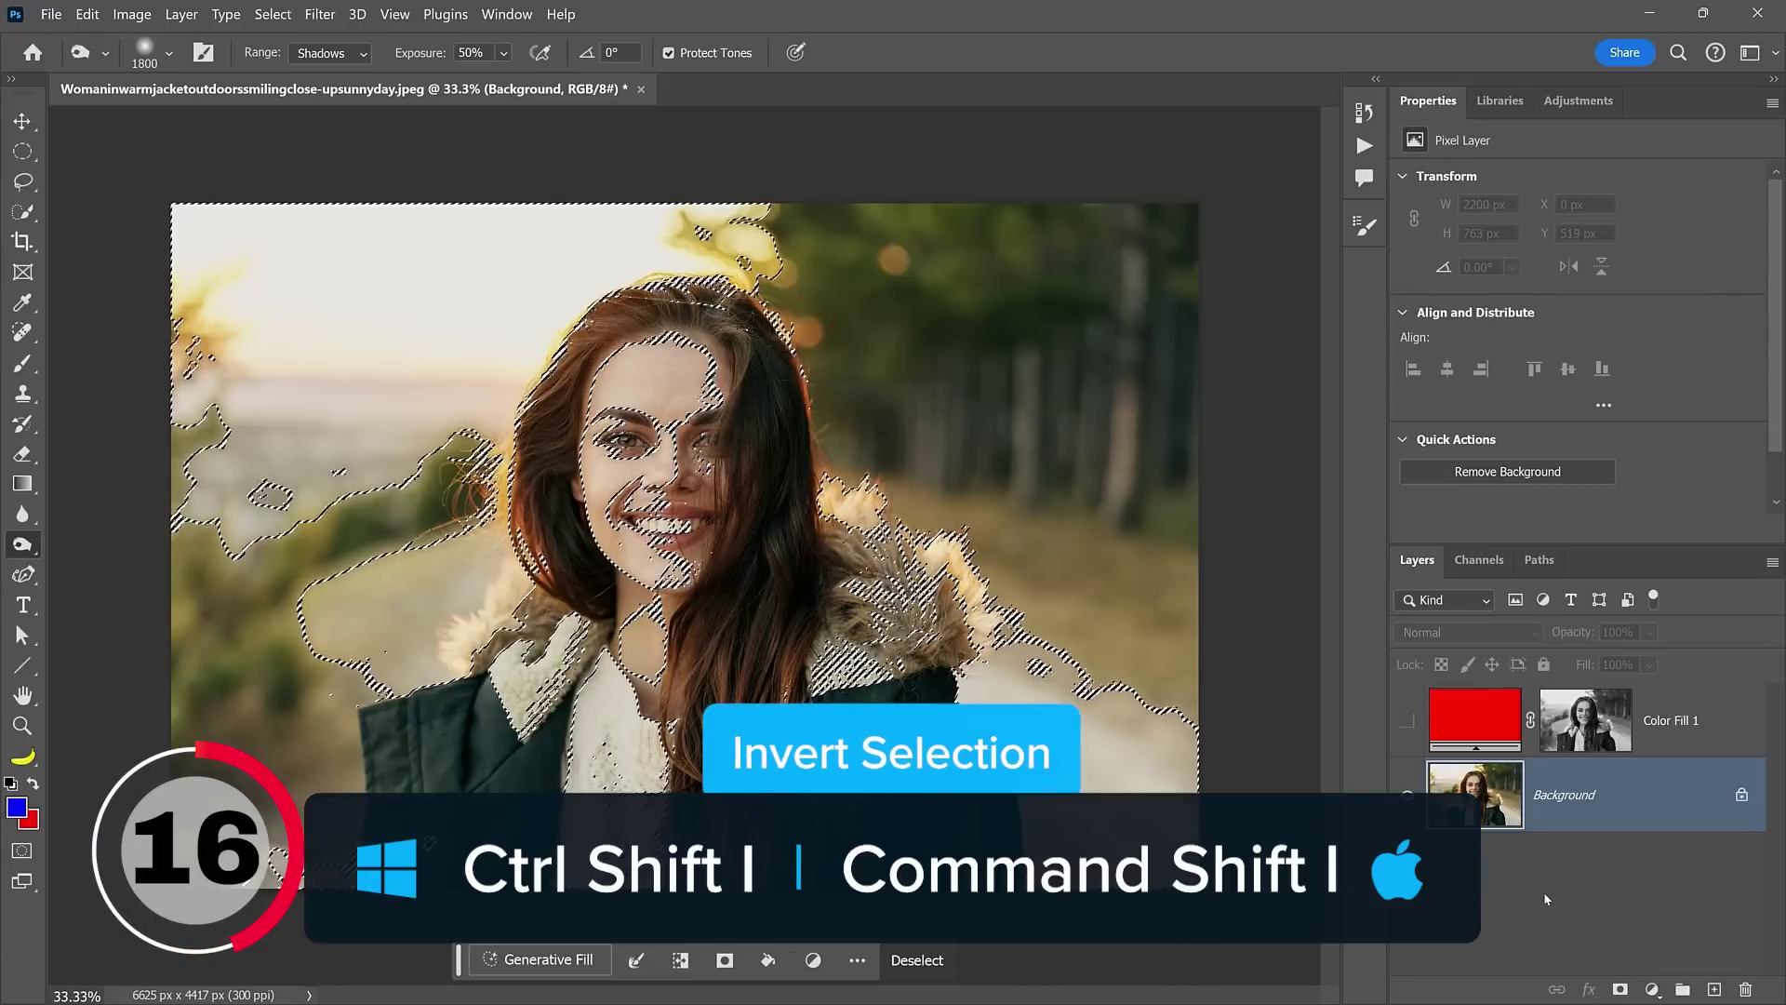
click(1653, 989)
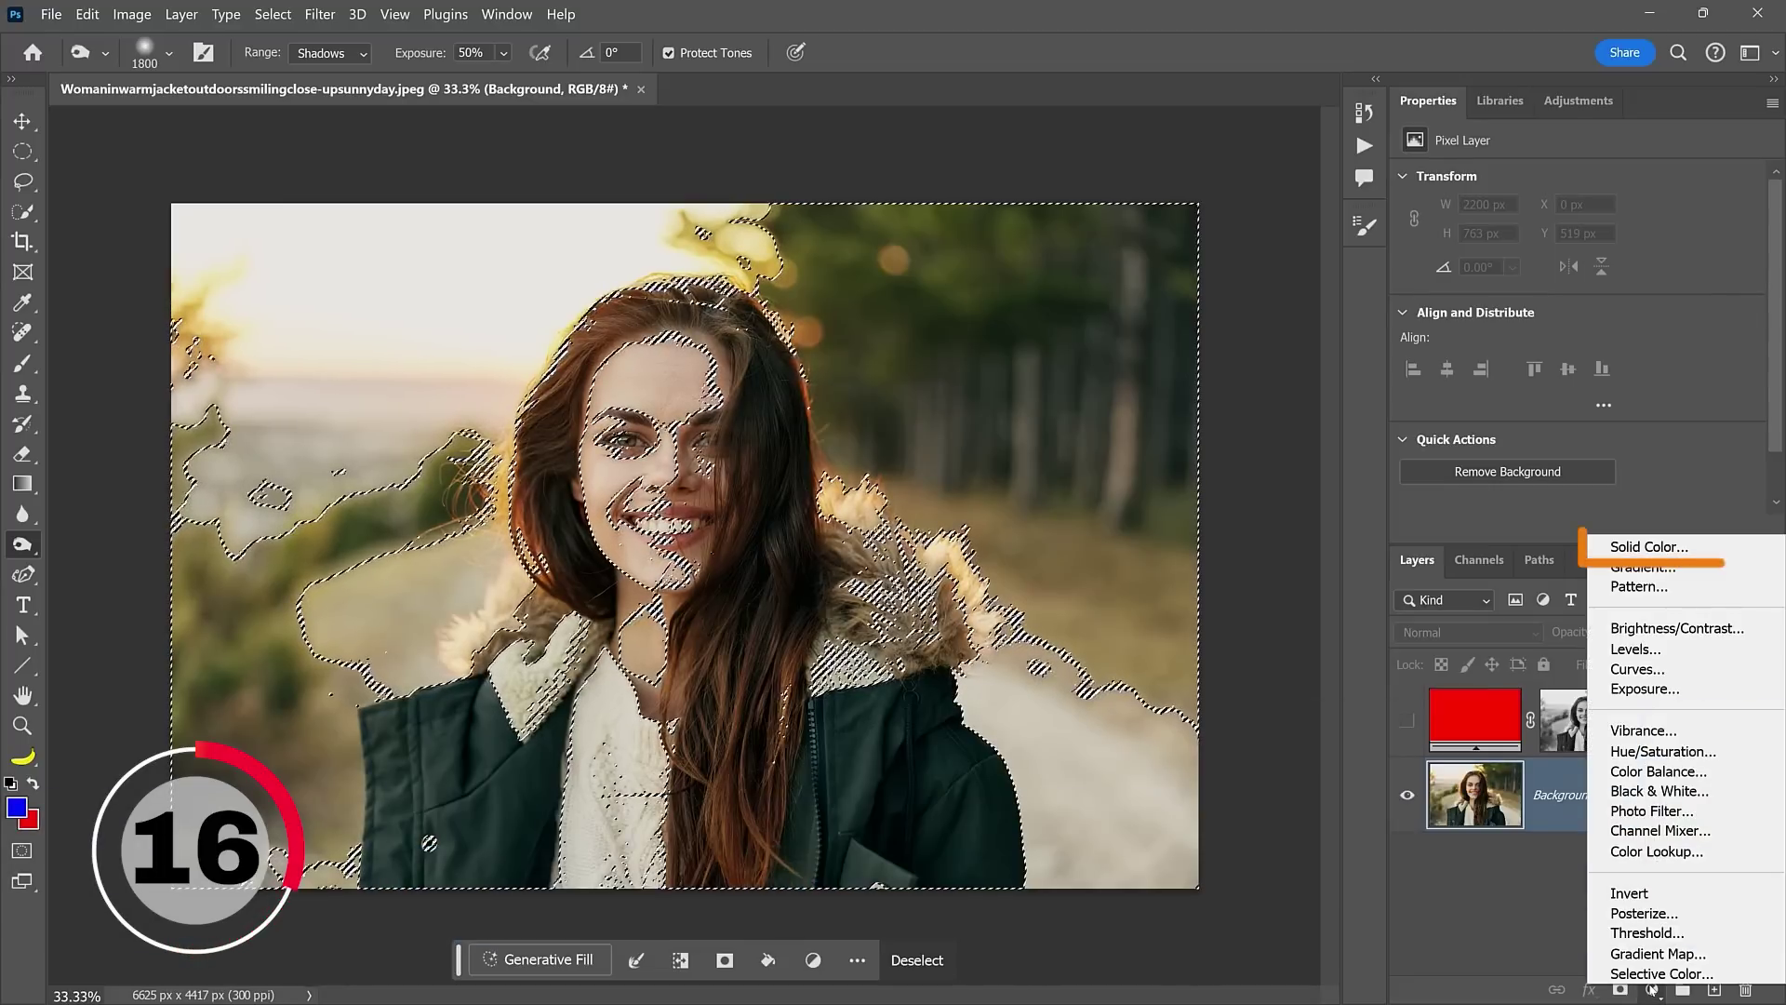
click(1655, 549)
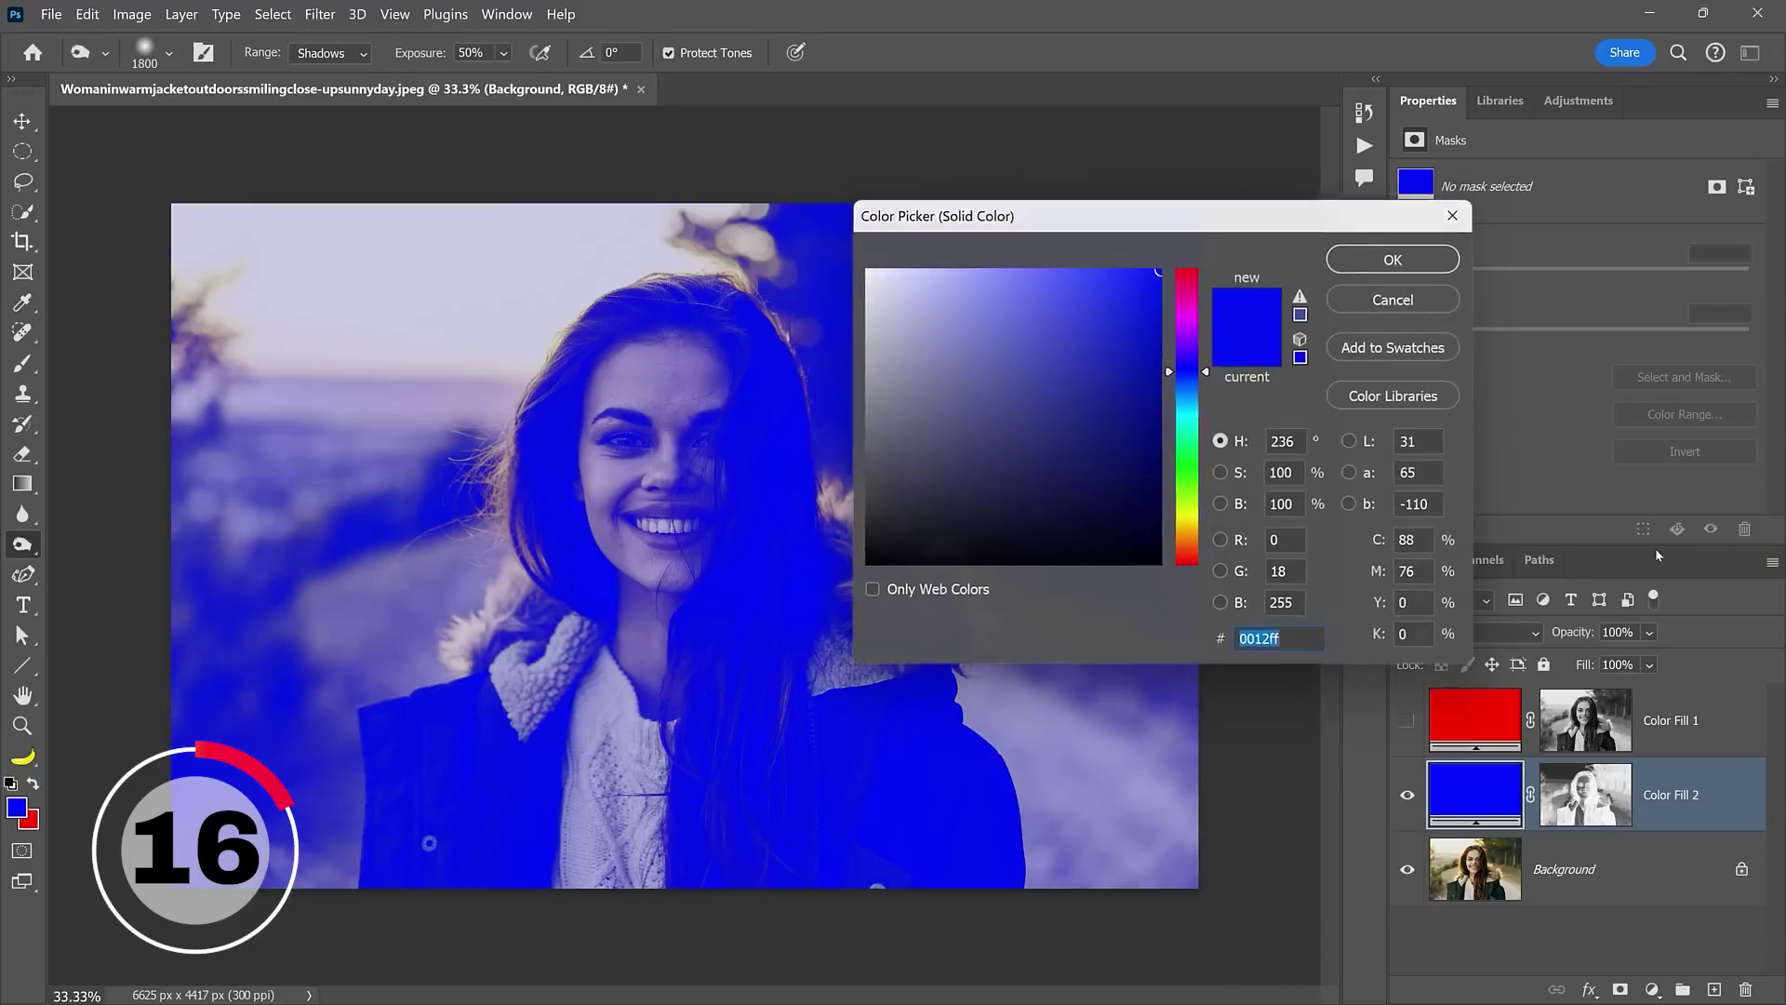
key(Return)
click(1408, 725)
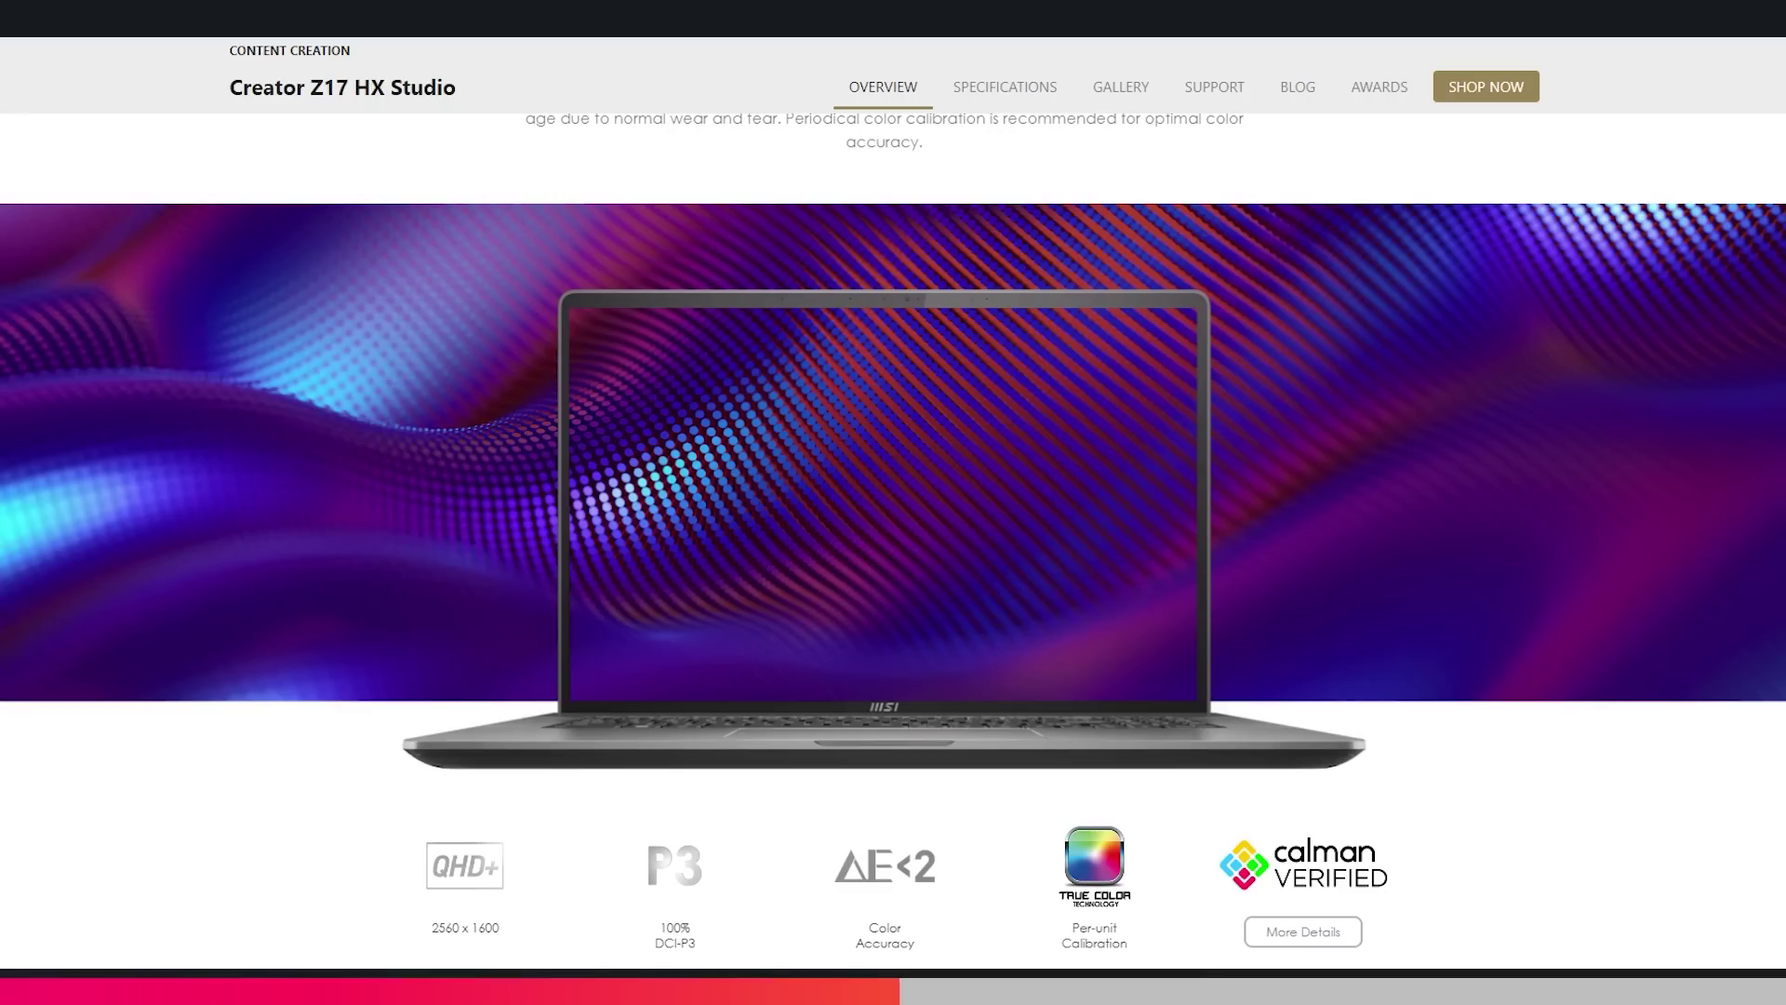
mouse_move(466, 887)
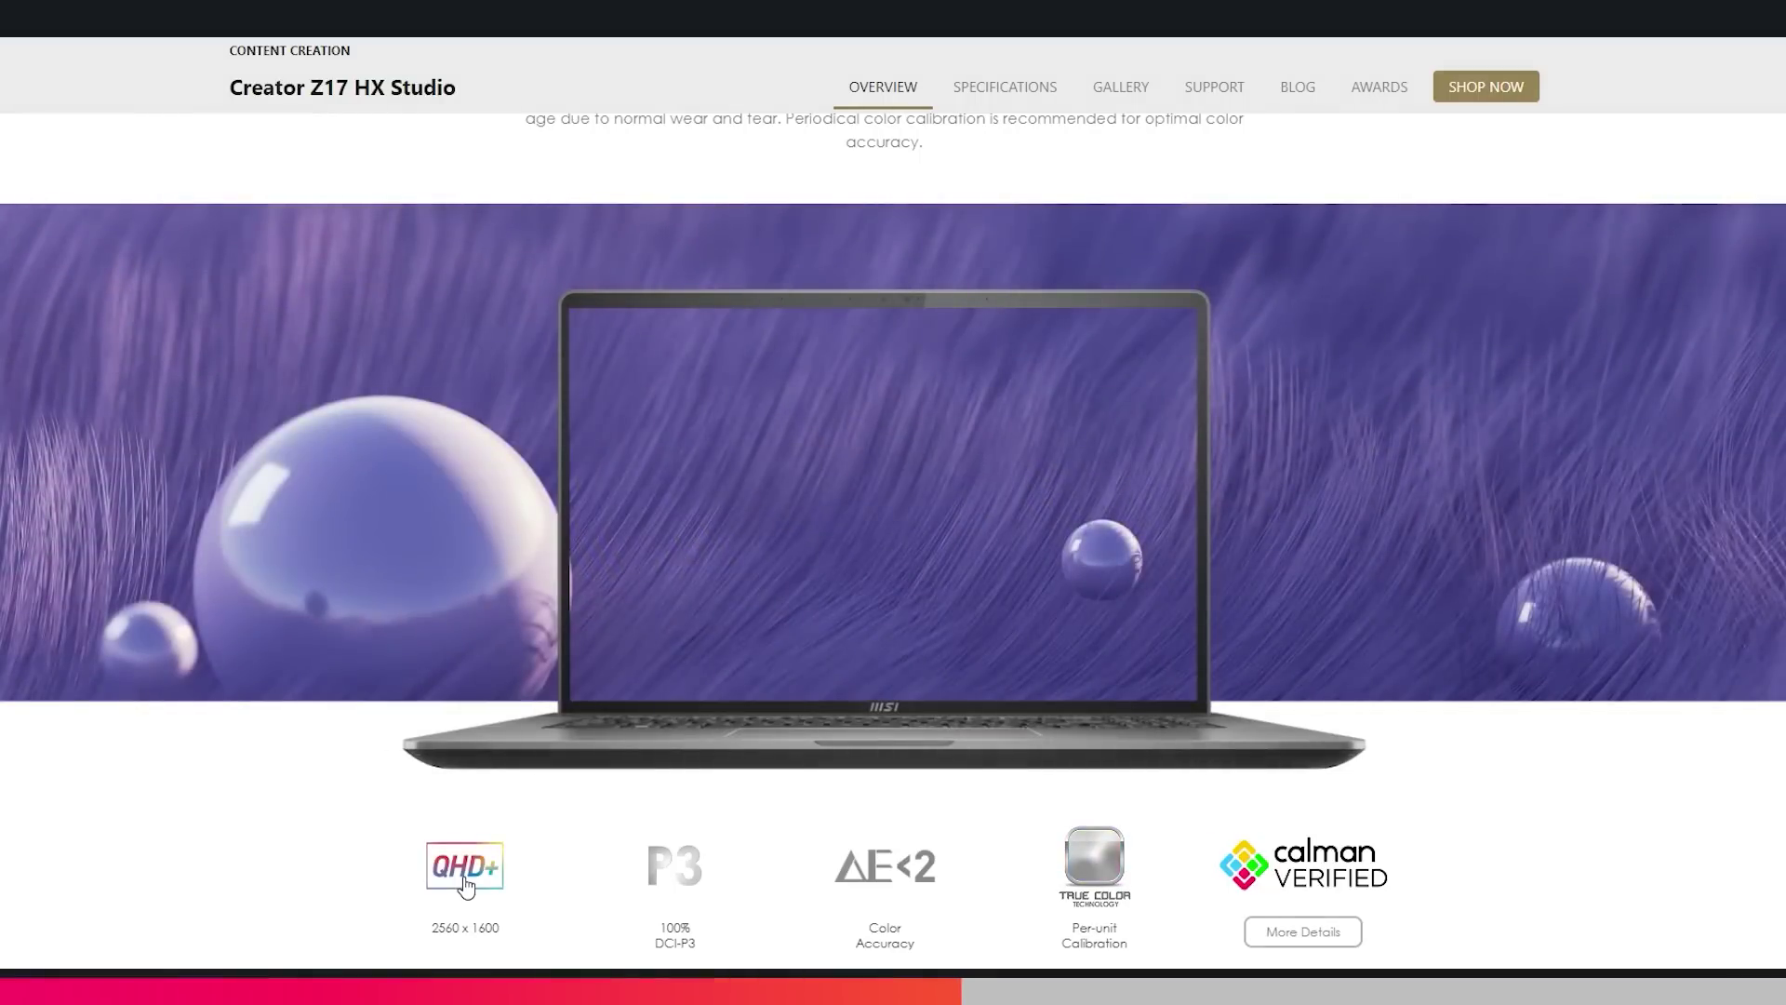
mouse_move(678, 875)
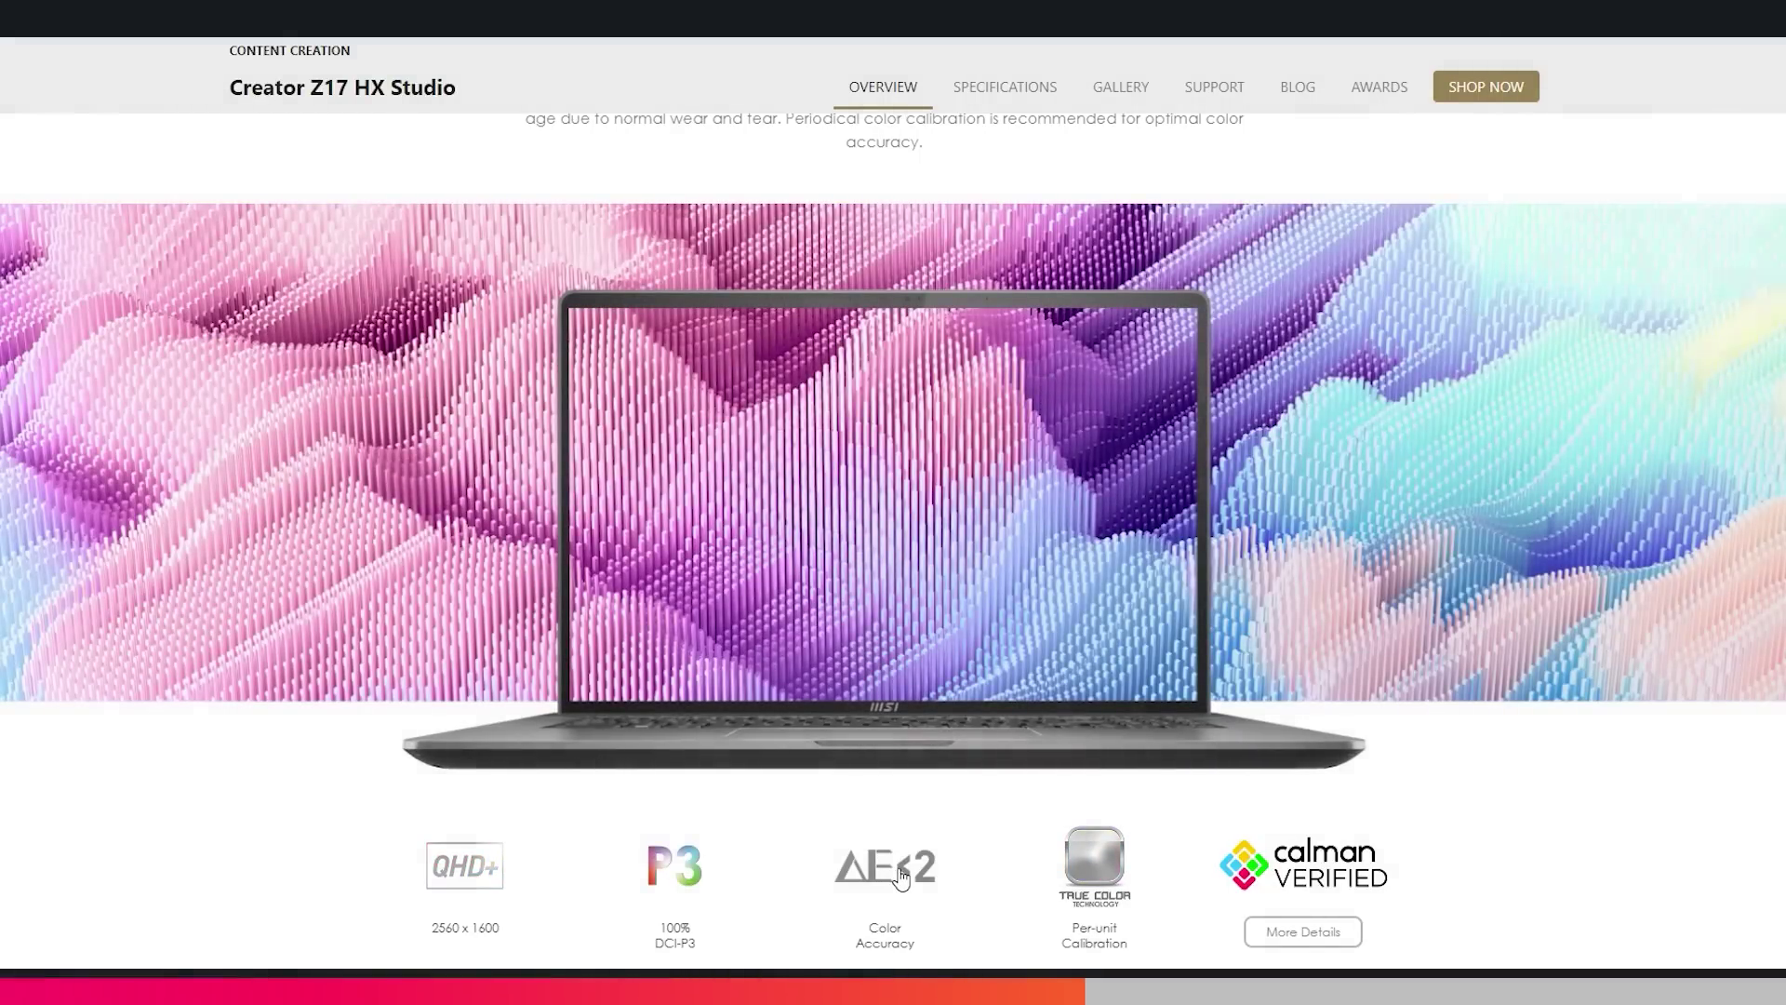
mouse_move(901, 877)
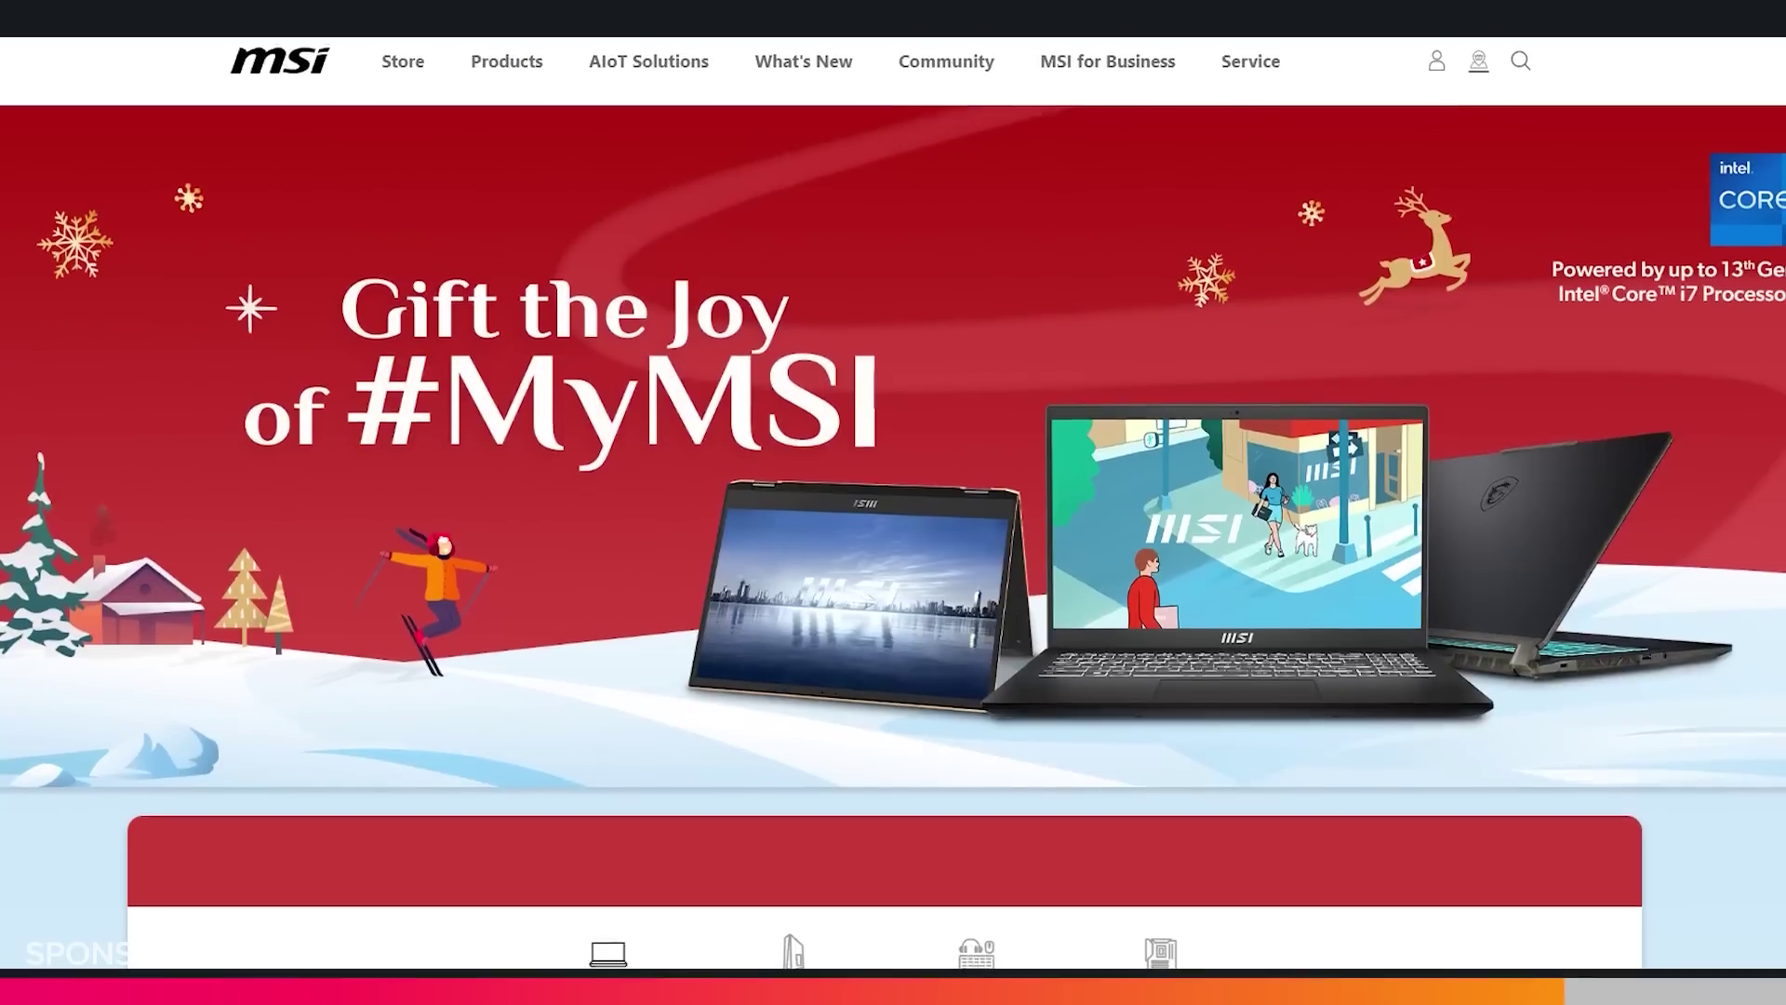
scroll(893, 521, down, 3)
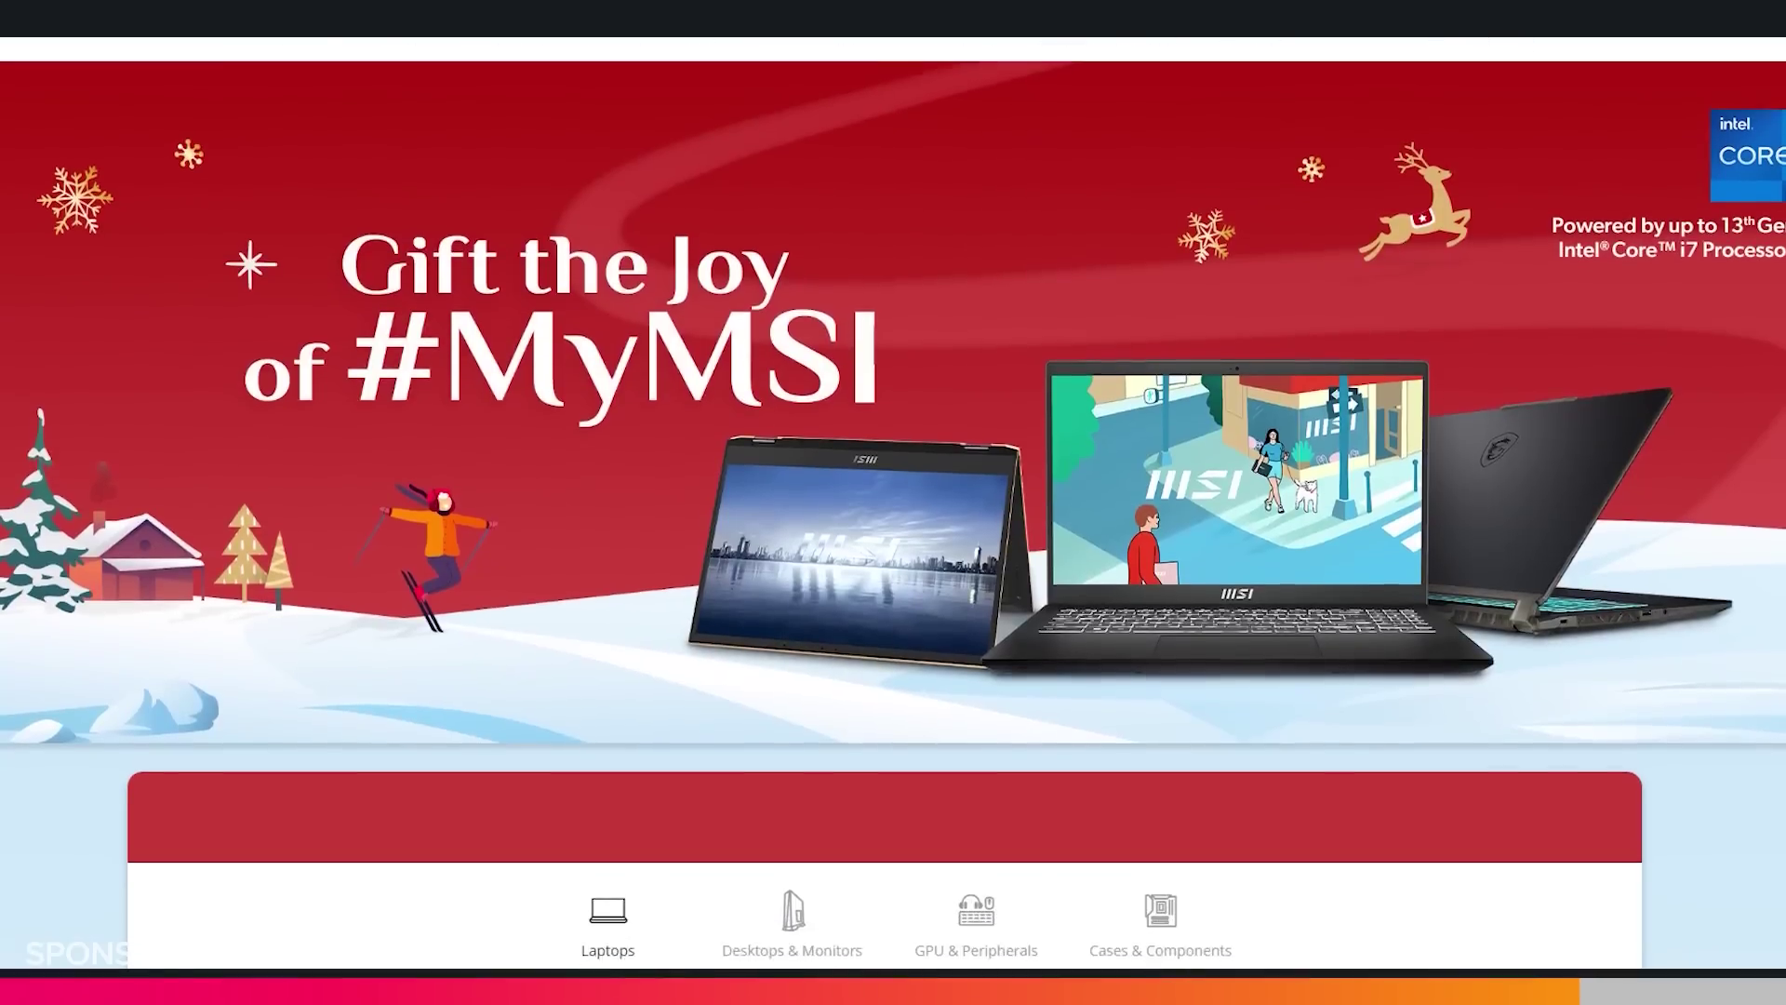
scroll(893, 521, down, 3)
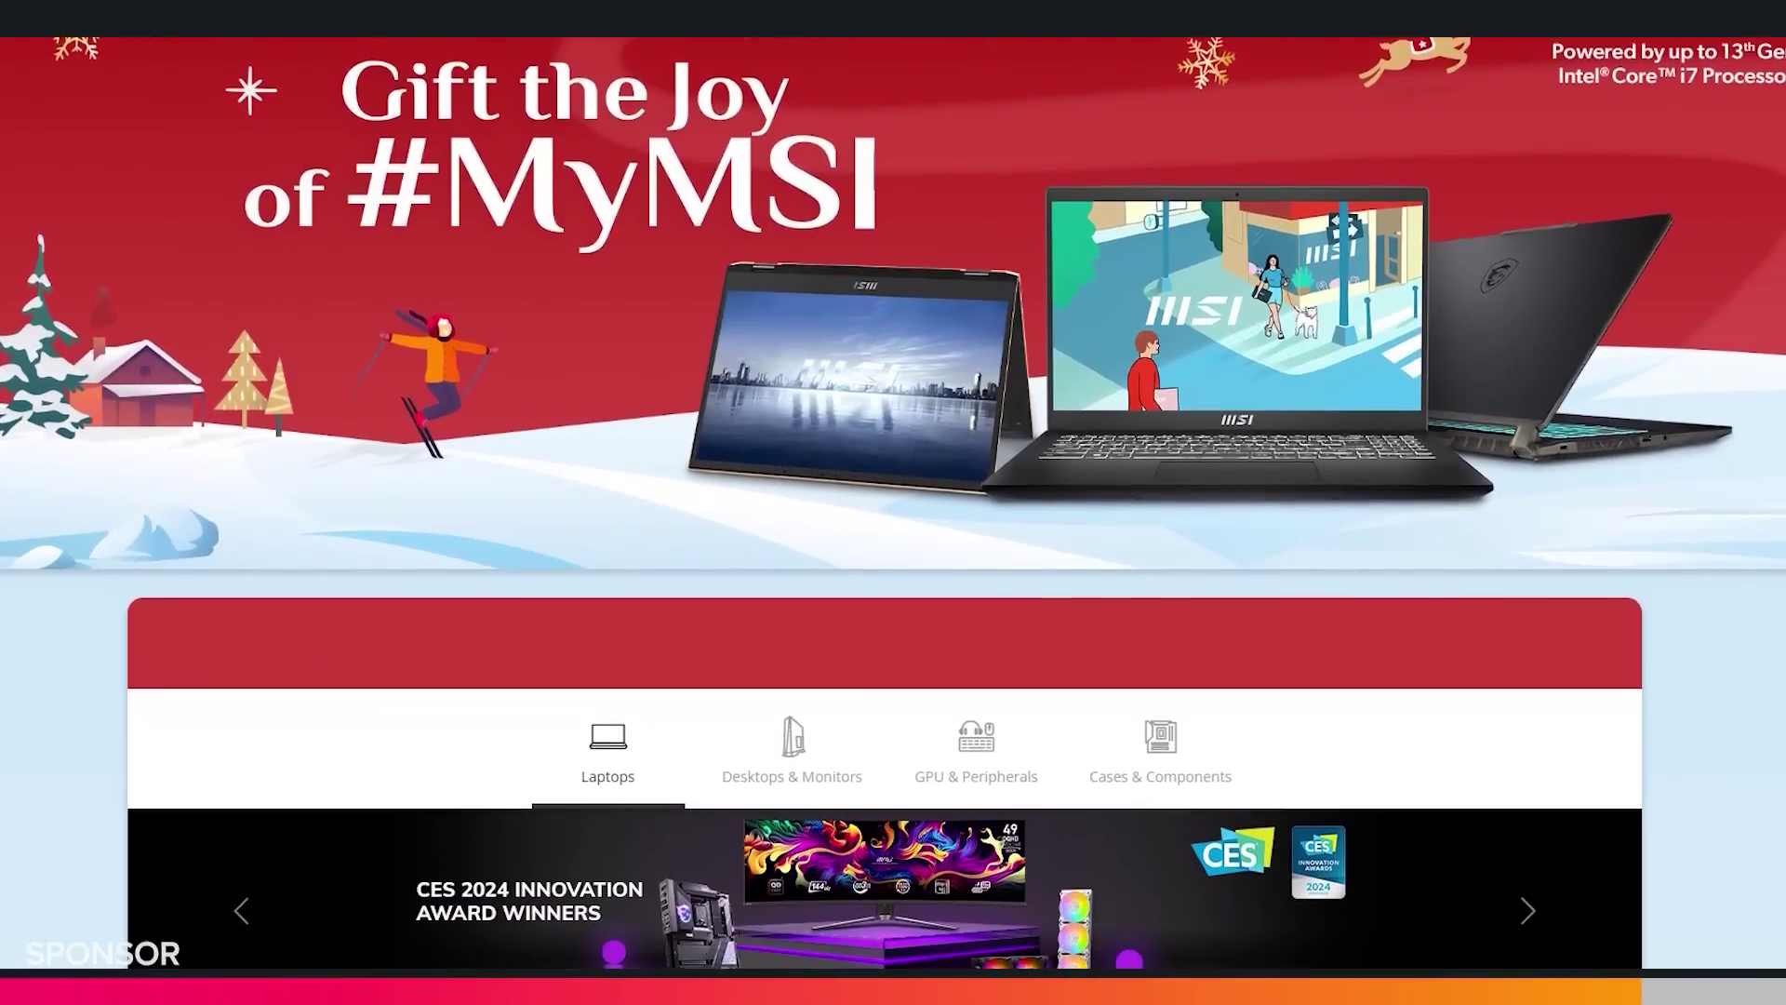
scroll(893, 521, down, 2)
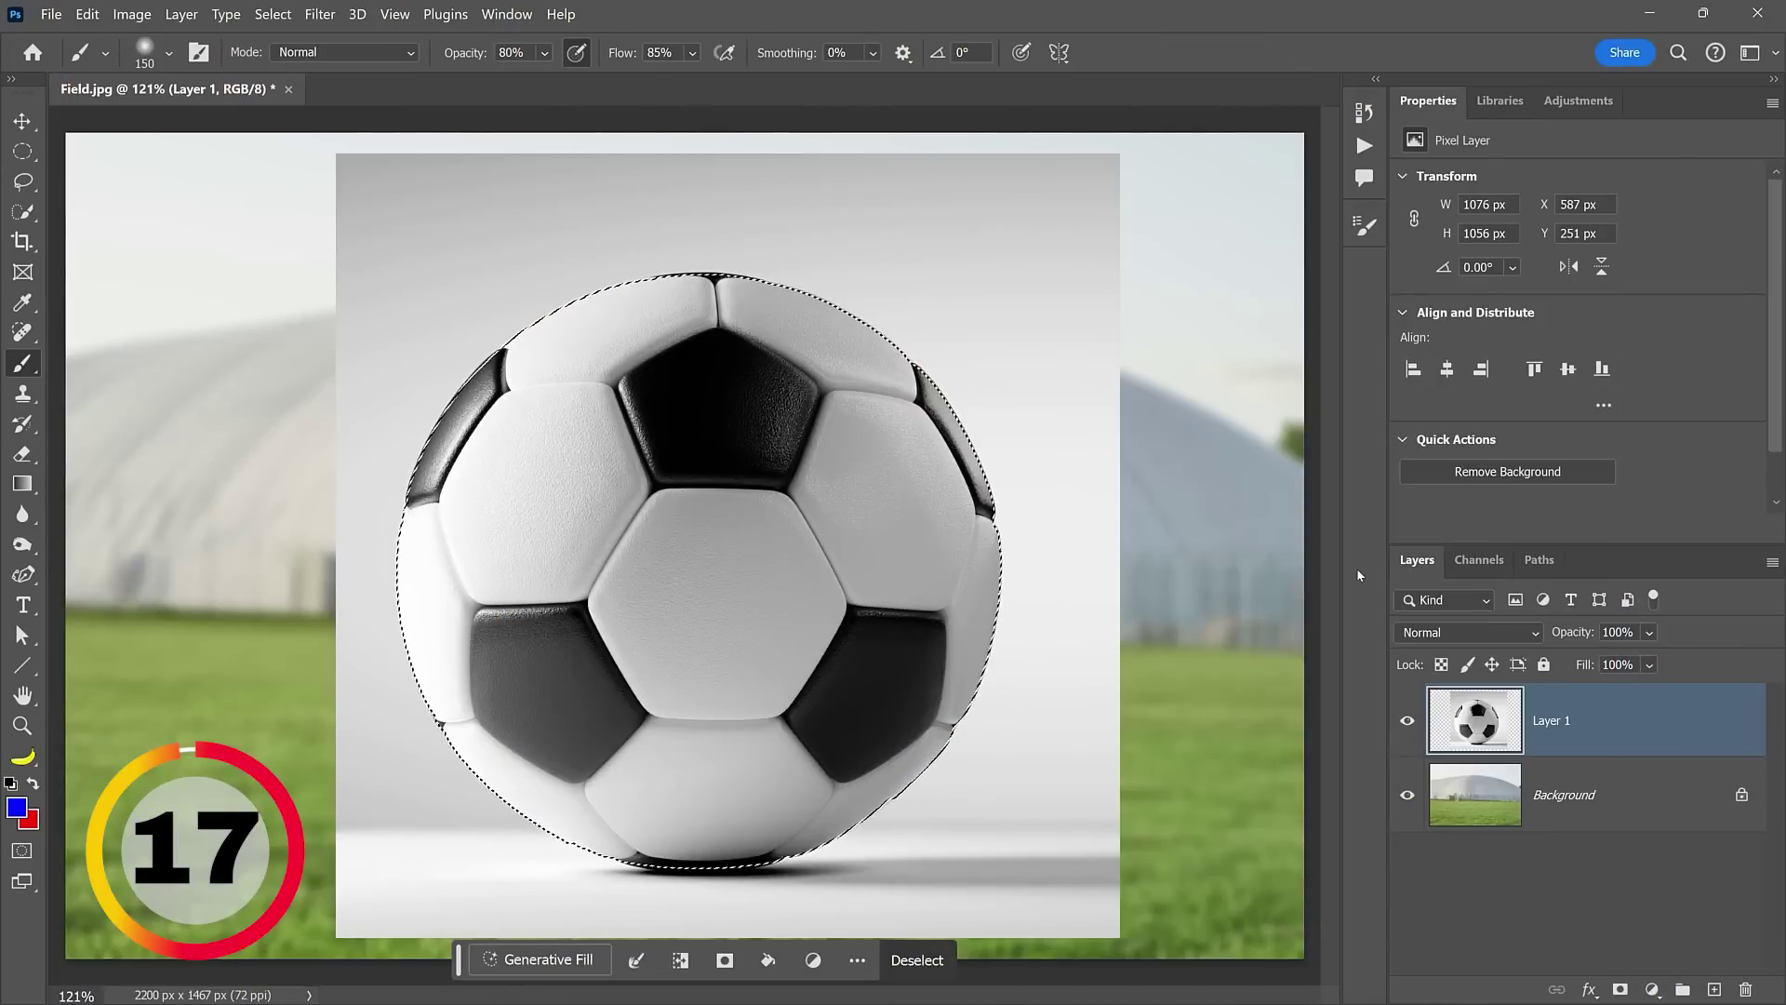
Try editing the soccer ball selection in Quick Mask mode, painting white over the background beside the ball and black across the ball
key(q)
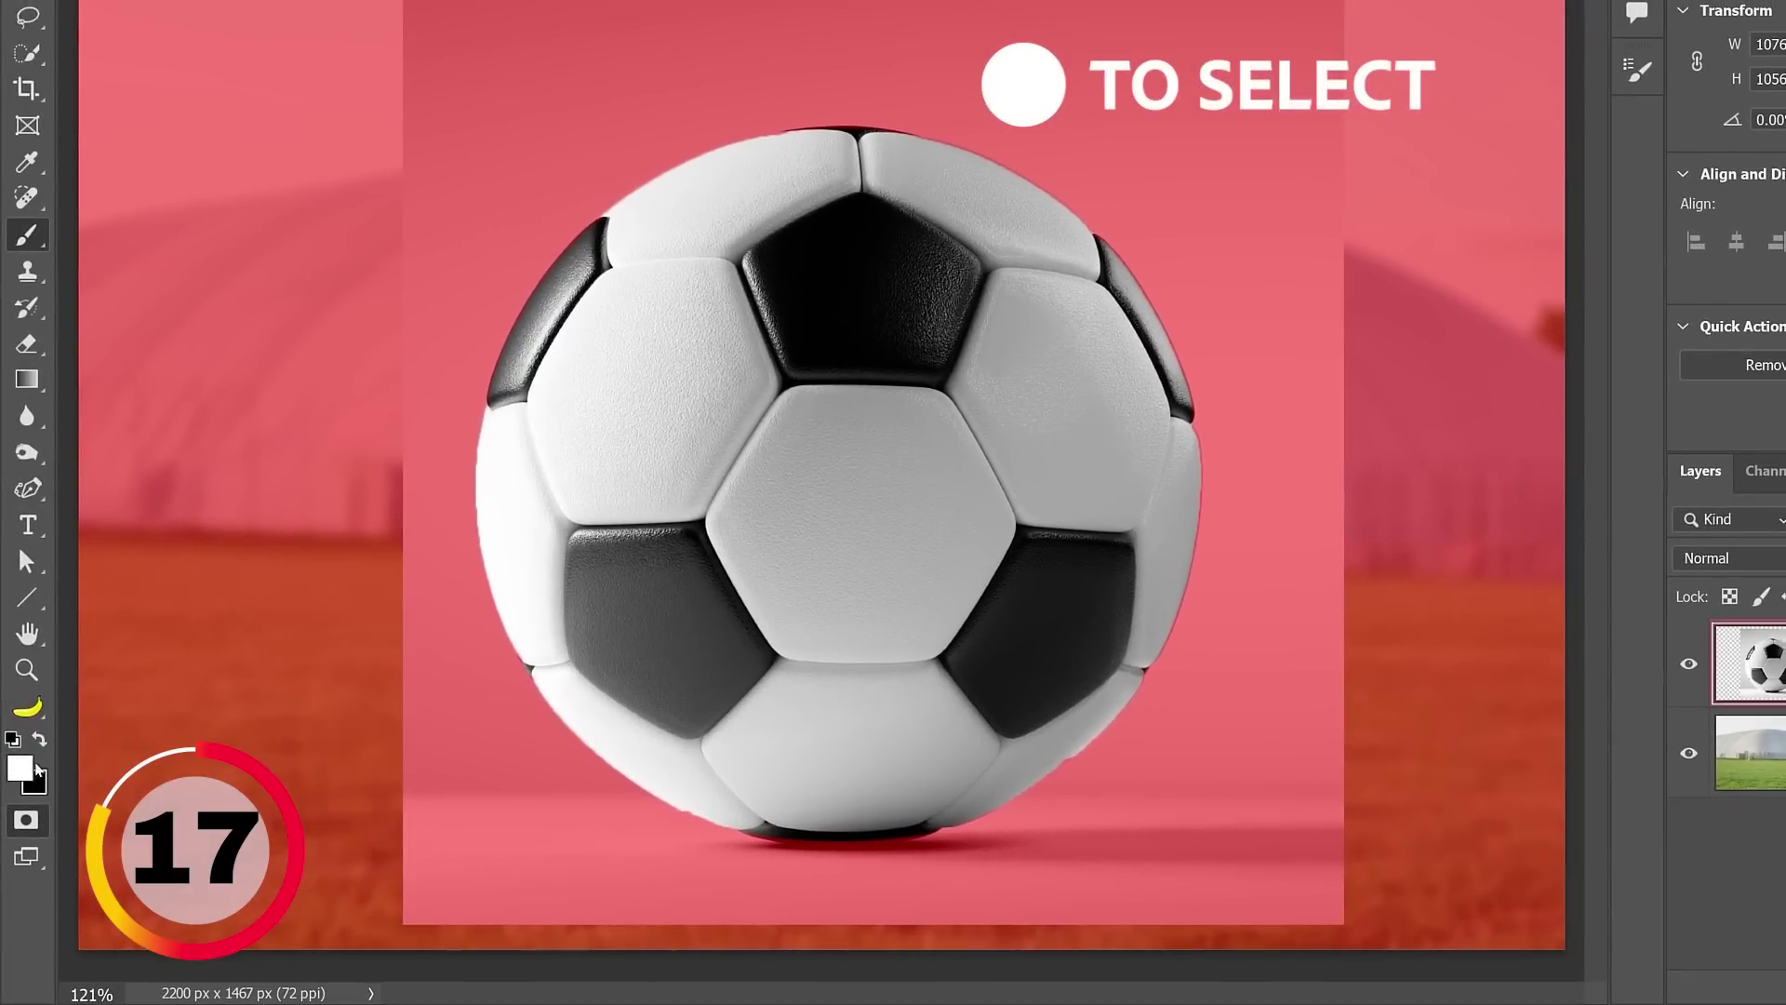
mouse_move(127, 522)
mouse_down()
mouse_move(203, 363)
mouse_move(352, 475)
mouse_move(438, 568)
mouse_move(614, 465)
mouse_up()
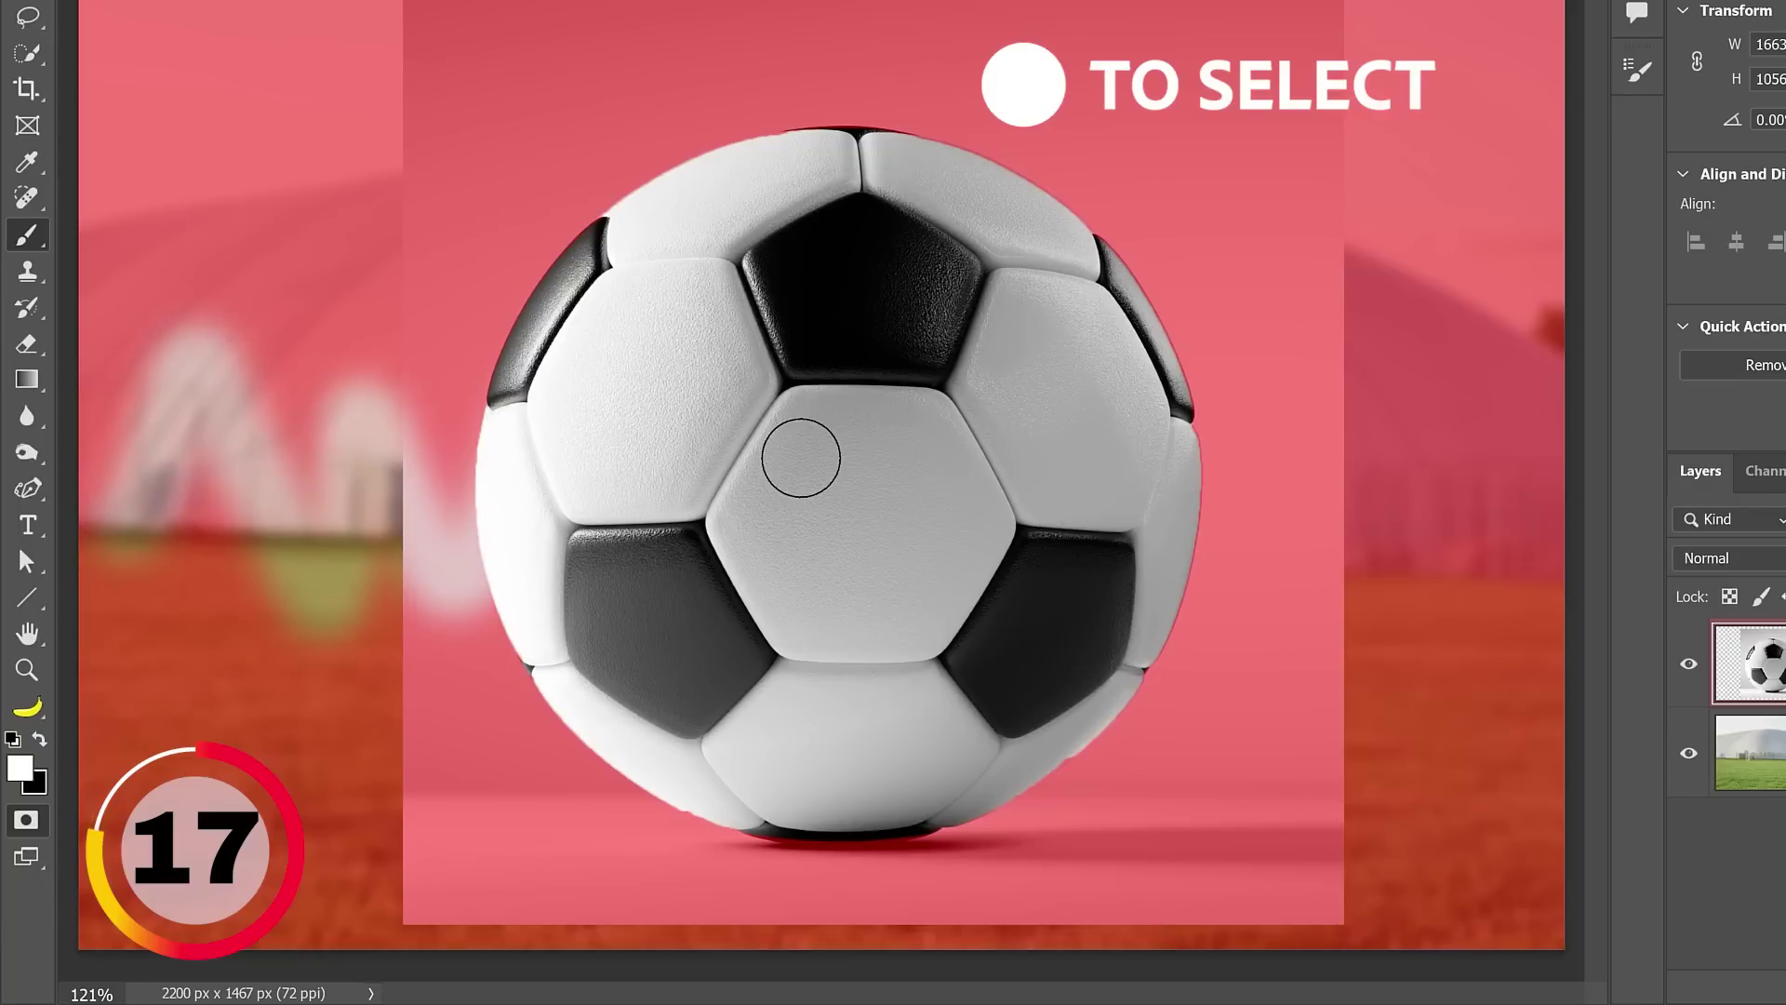
key(x)
mouse_move(916, 526)
mouse_down()
mouse_move(943, 462)
mouse_move(1153, 427)
mouse_up()
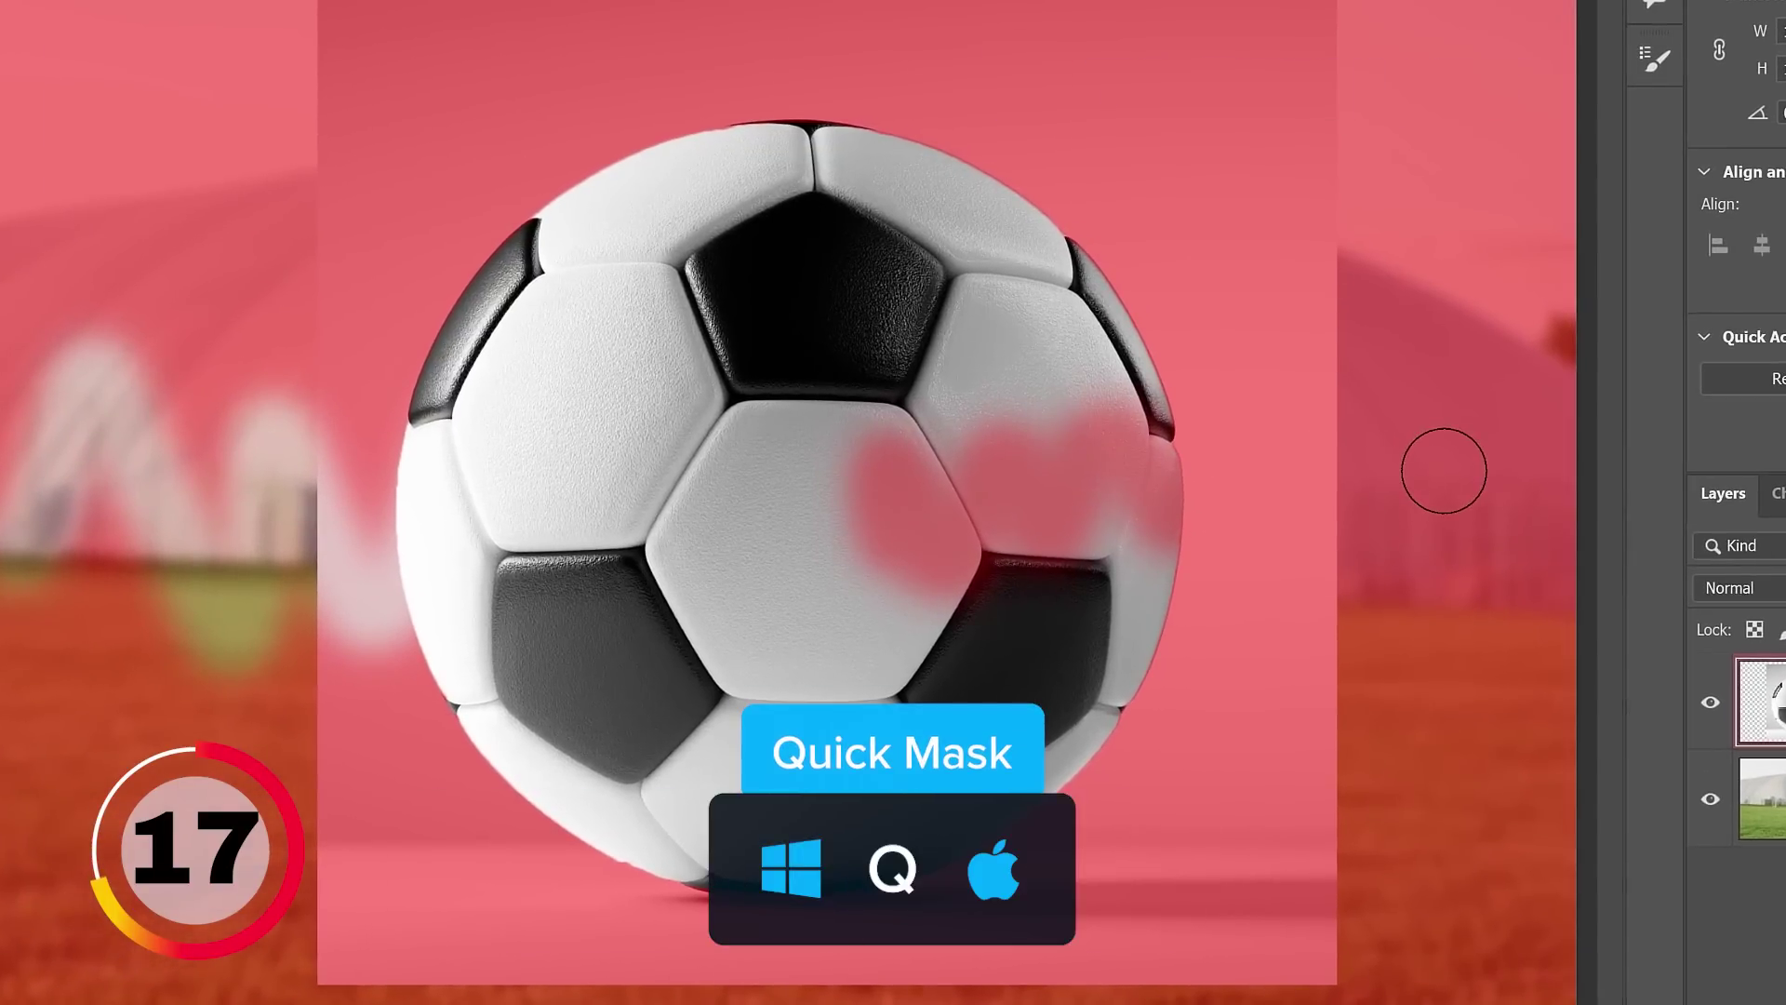
key(q)
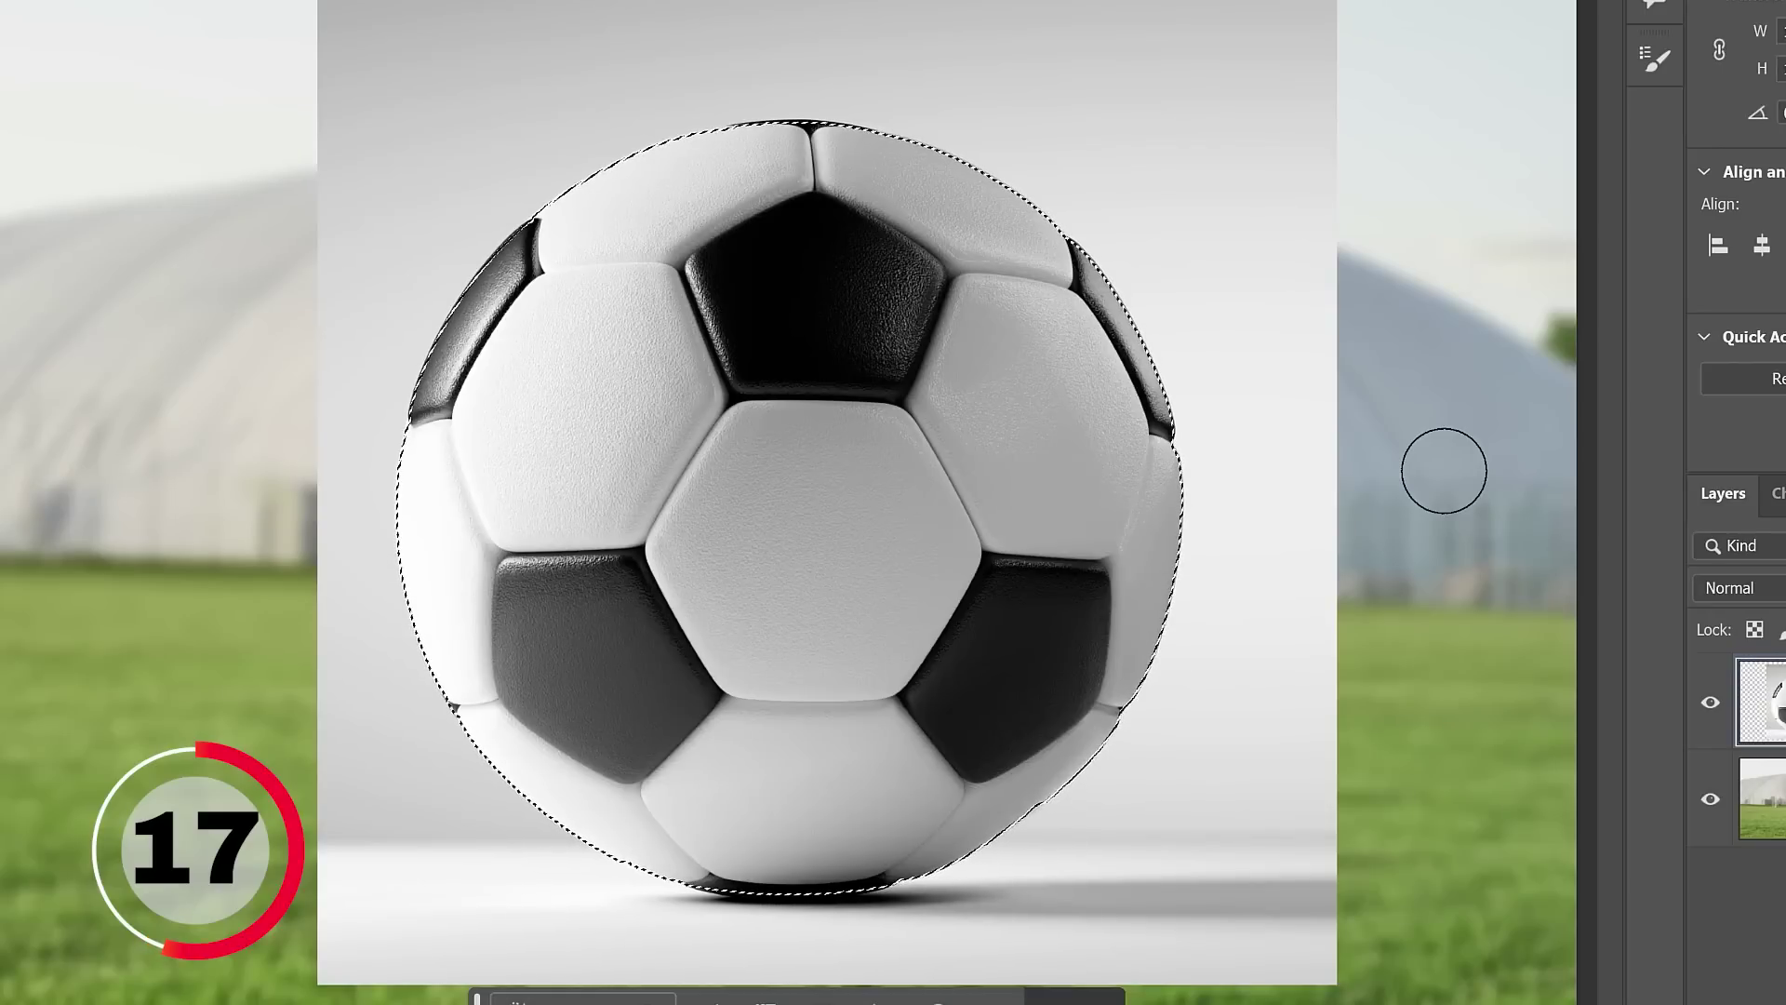
Soften the ball's Quick Mask with a Gaussian Blur of 3.4 pixels, and turn the resulting selection into a mask on Layer 1
key(q)
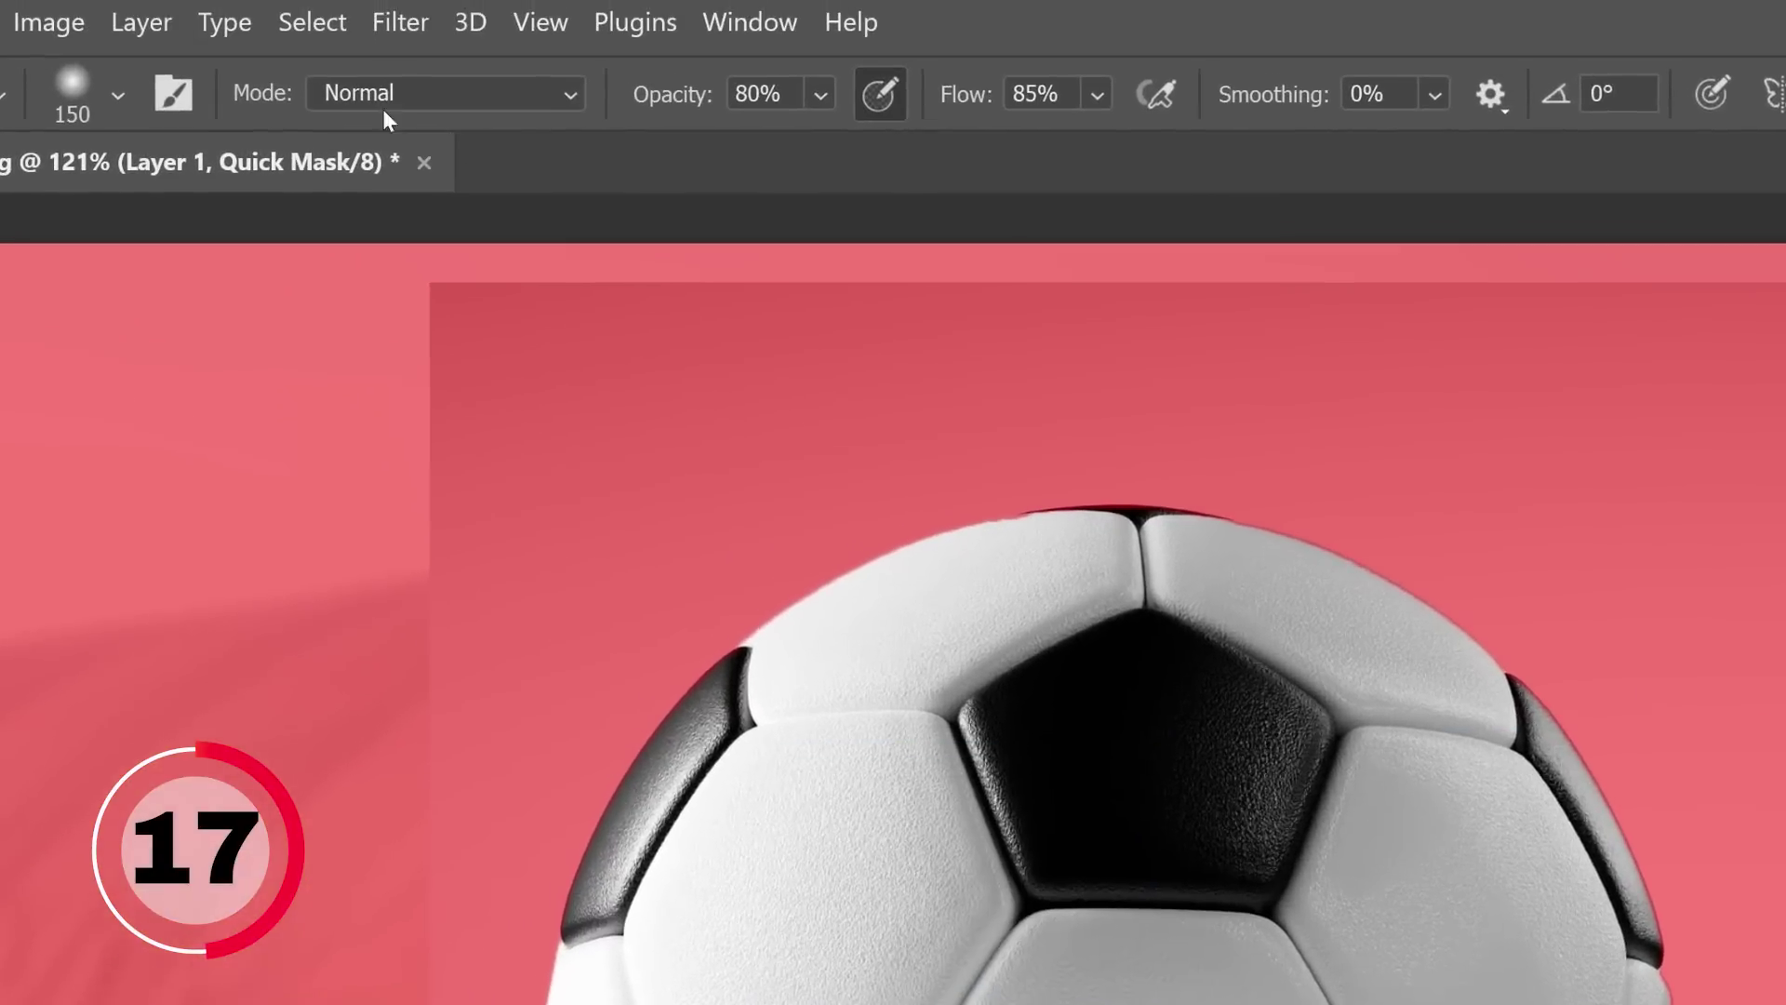
click(402, 27)
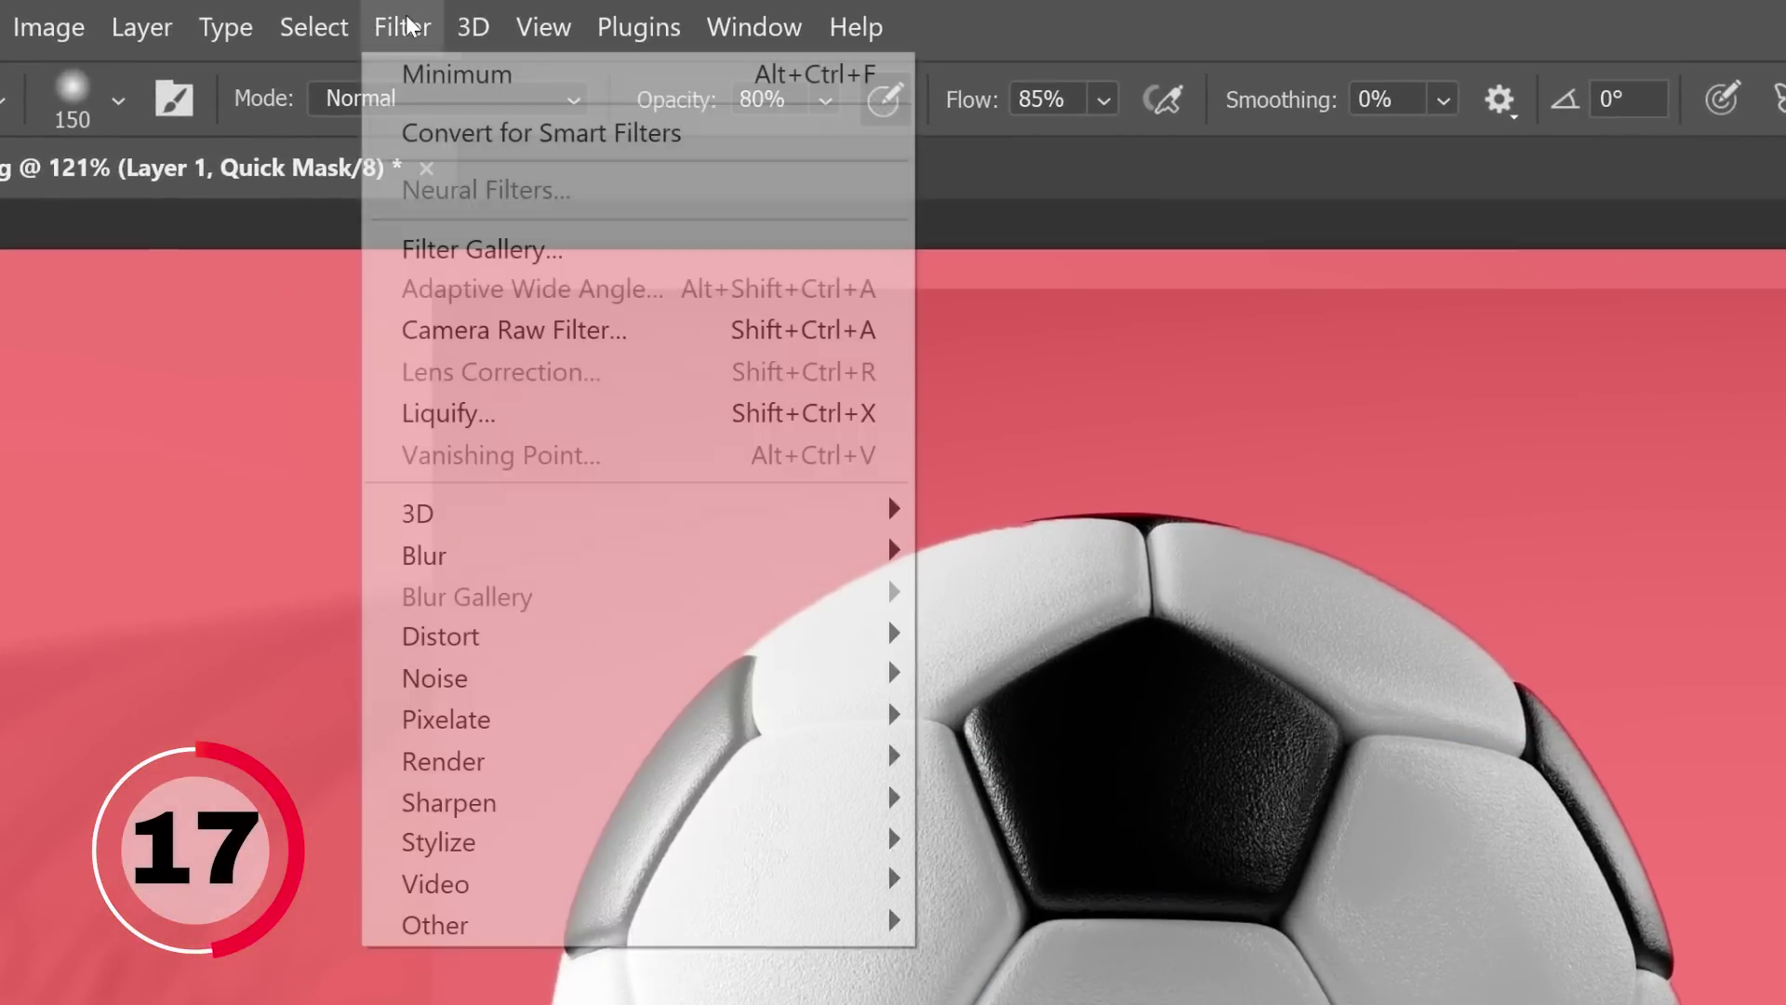
mouse_move(466, 554)
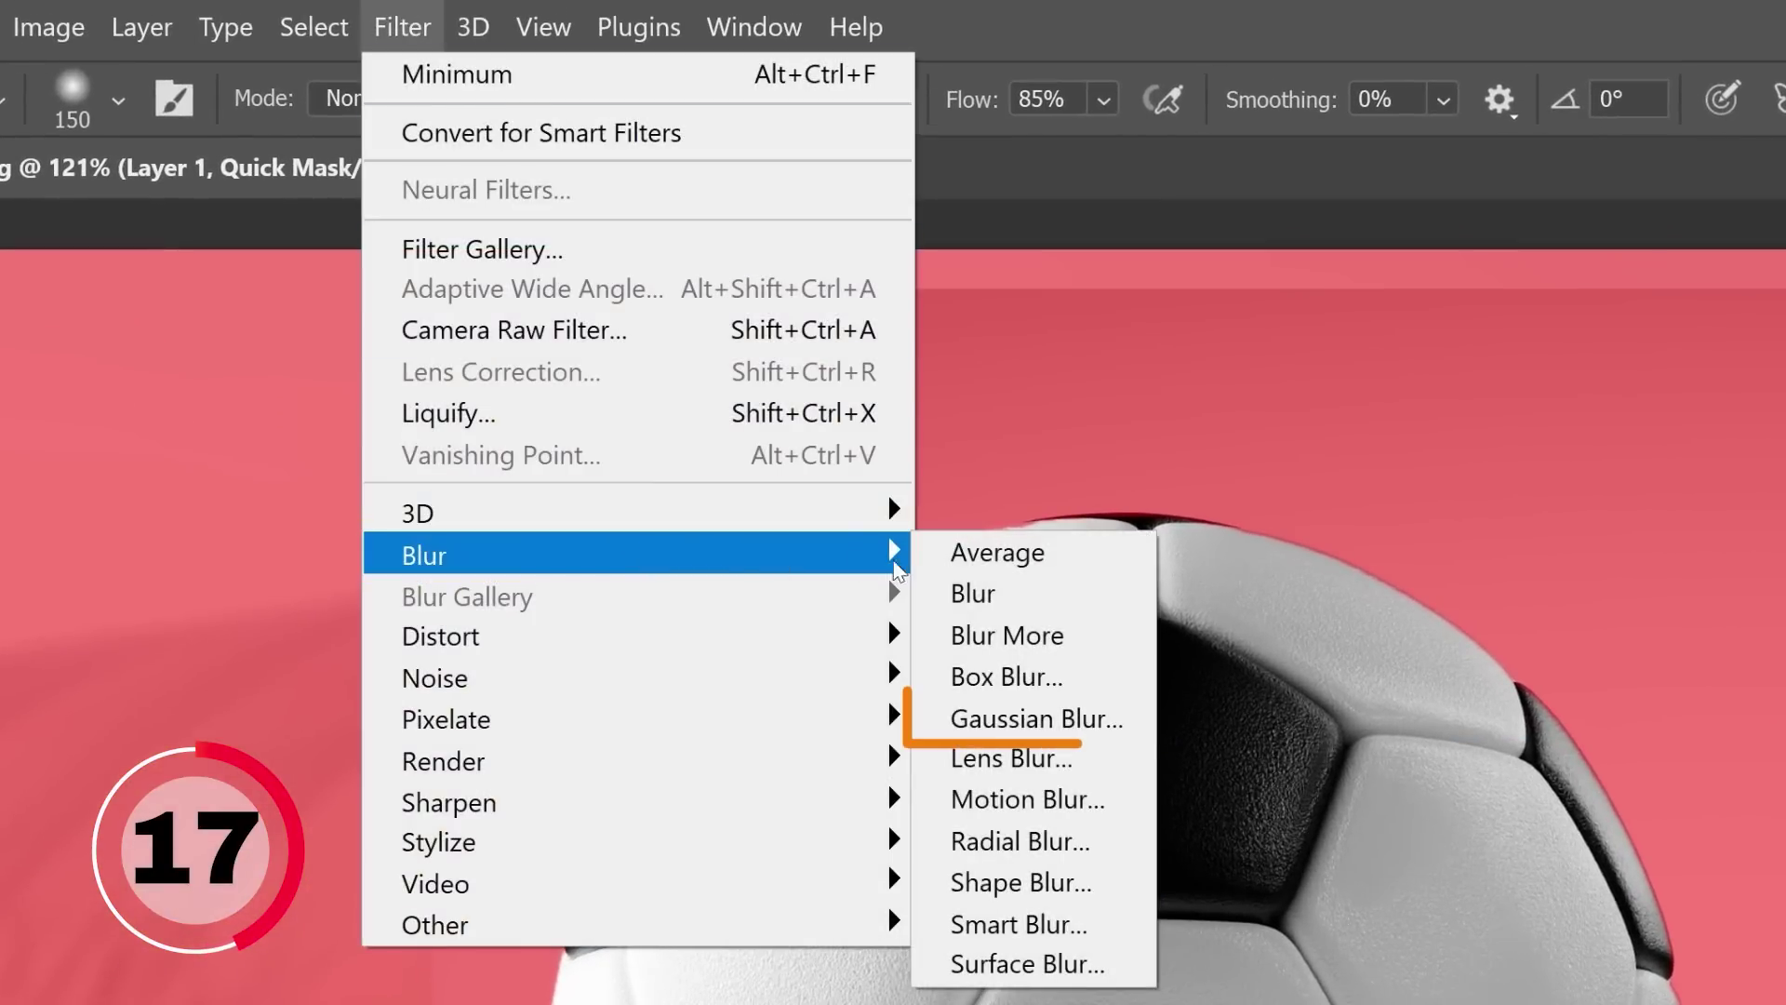
click(1053, 724)
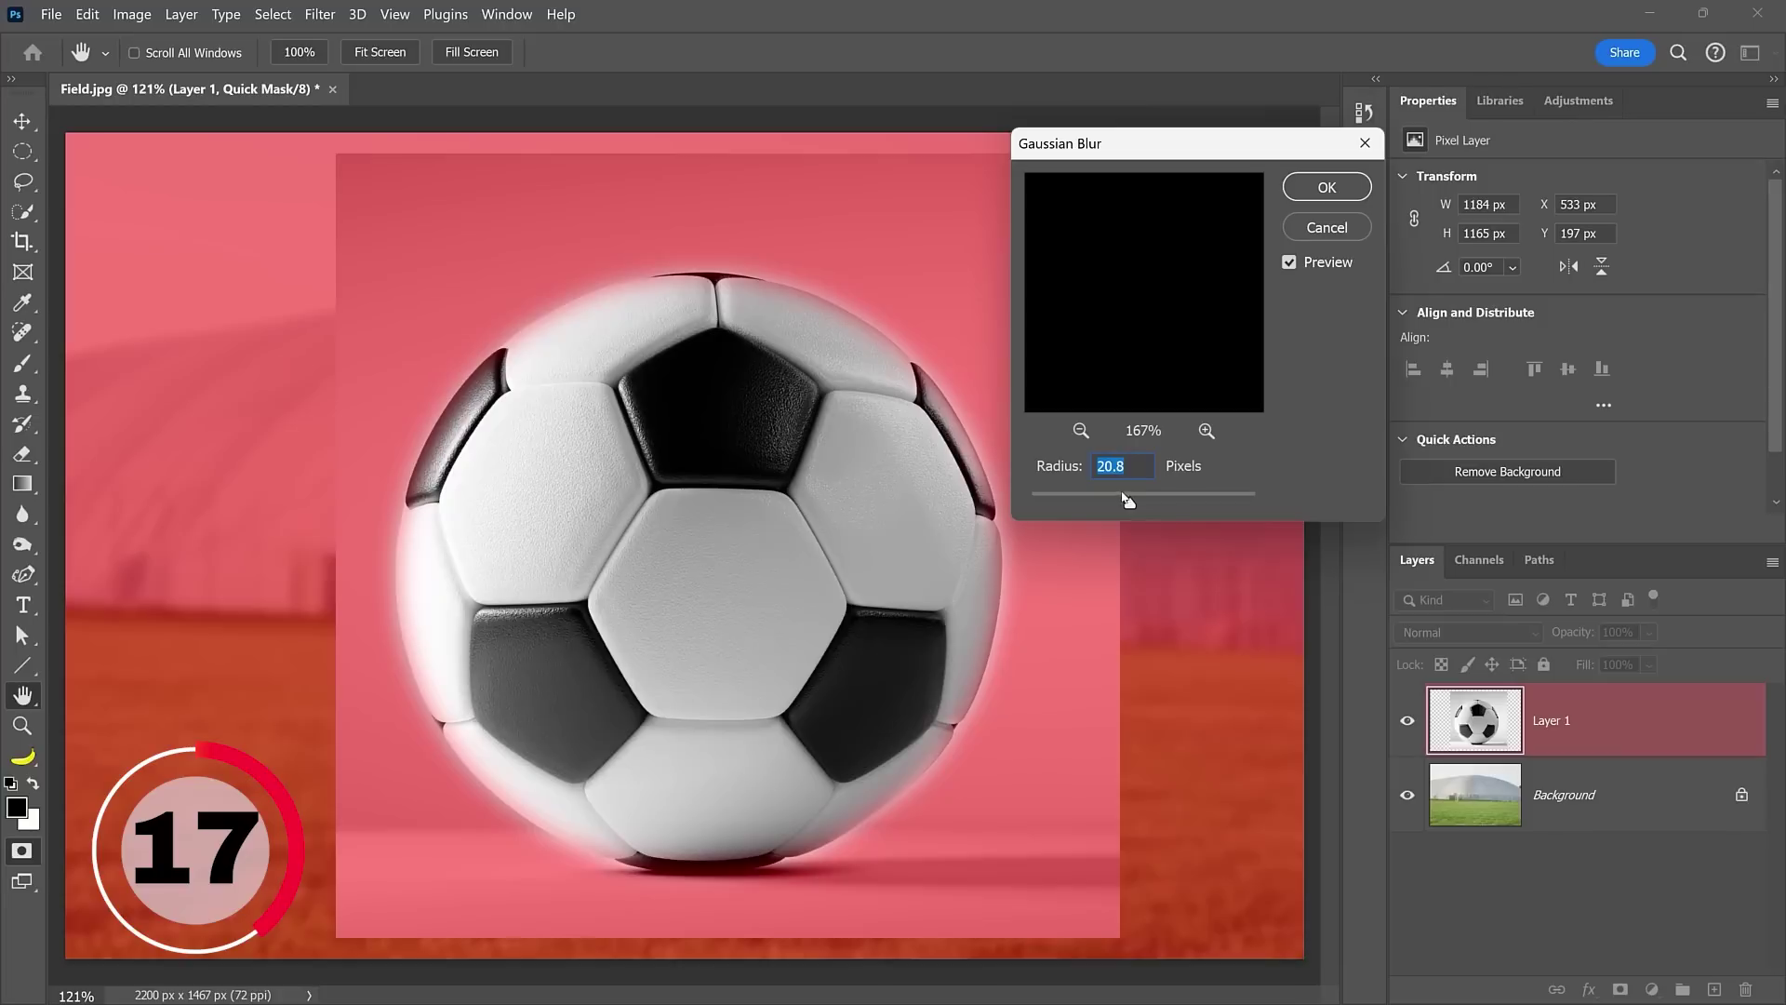
drag(1129, 503, 1102, 504)
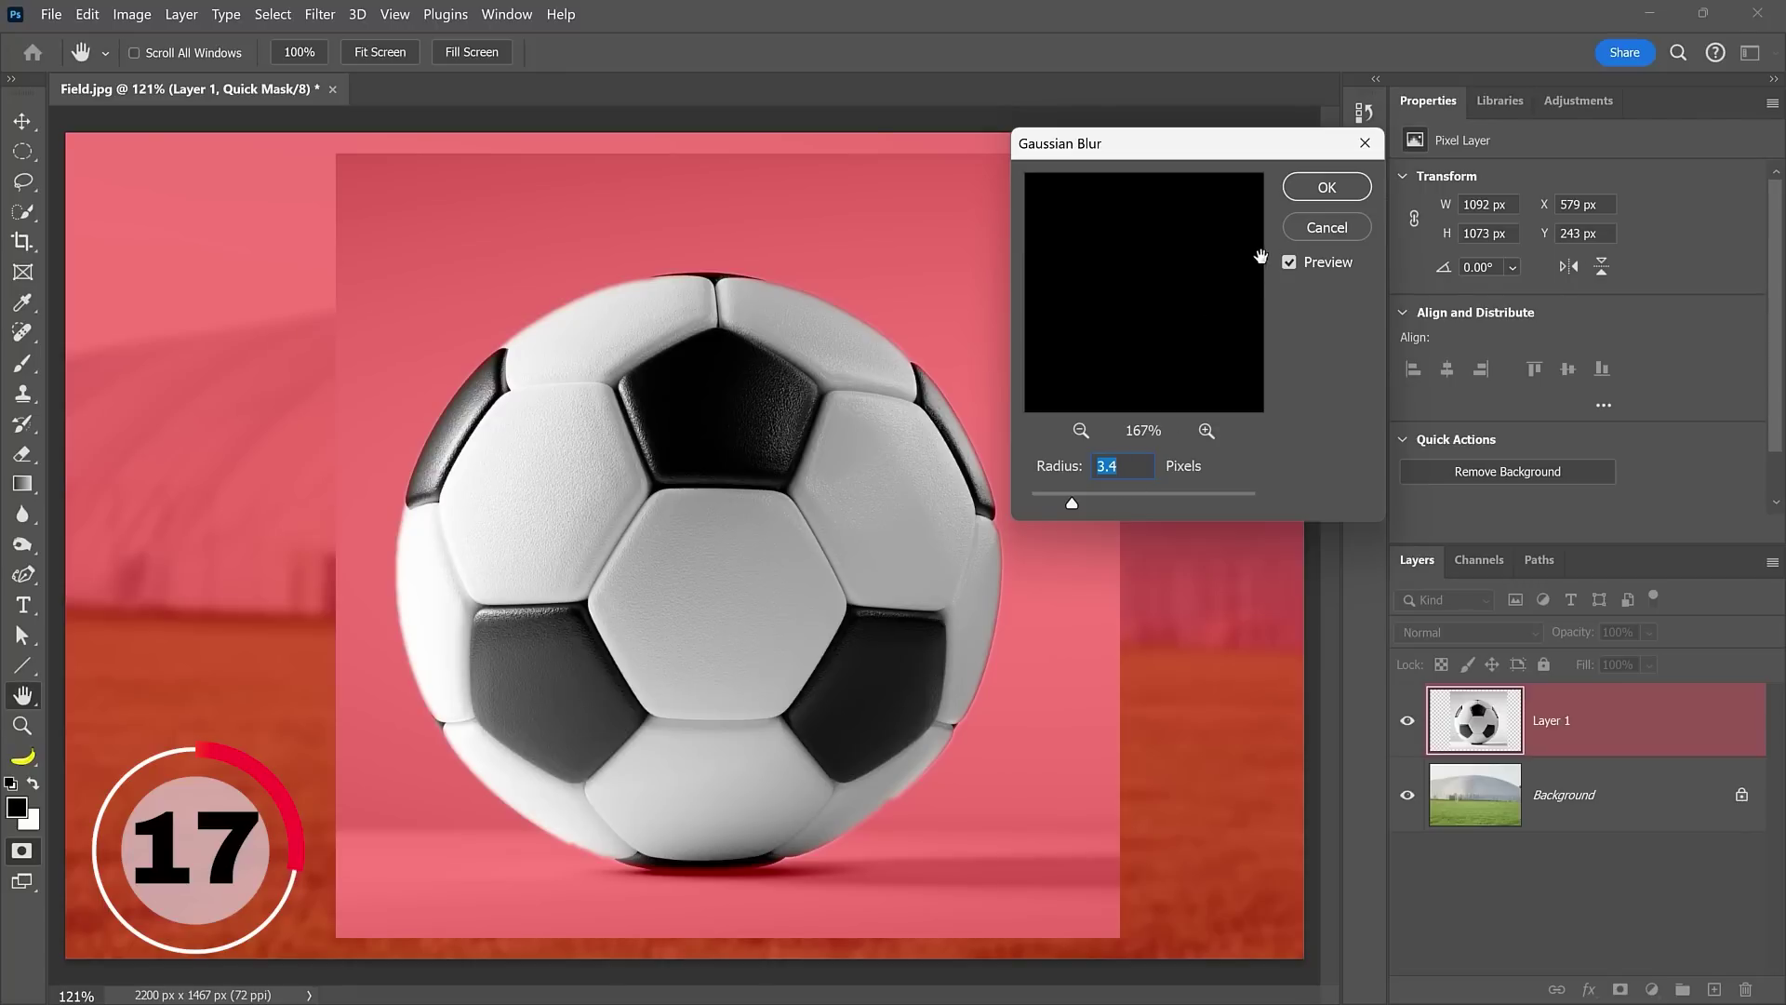
click(1307, 191)
key(b)
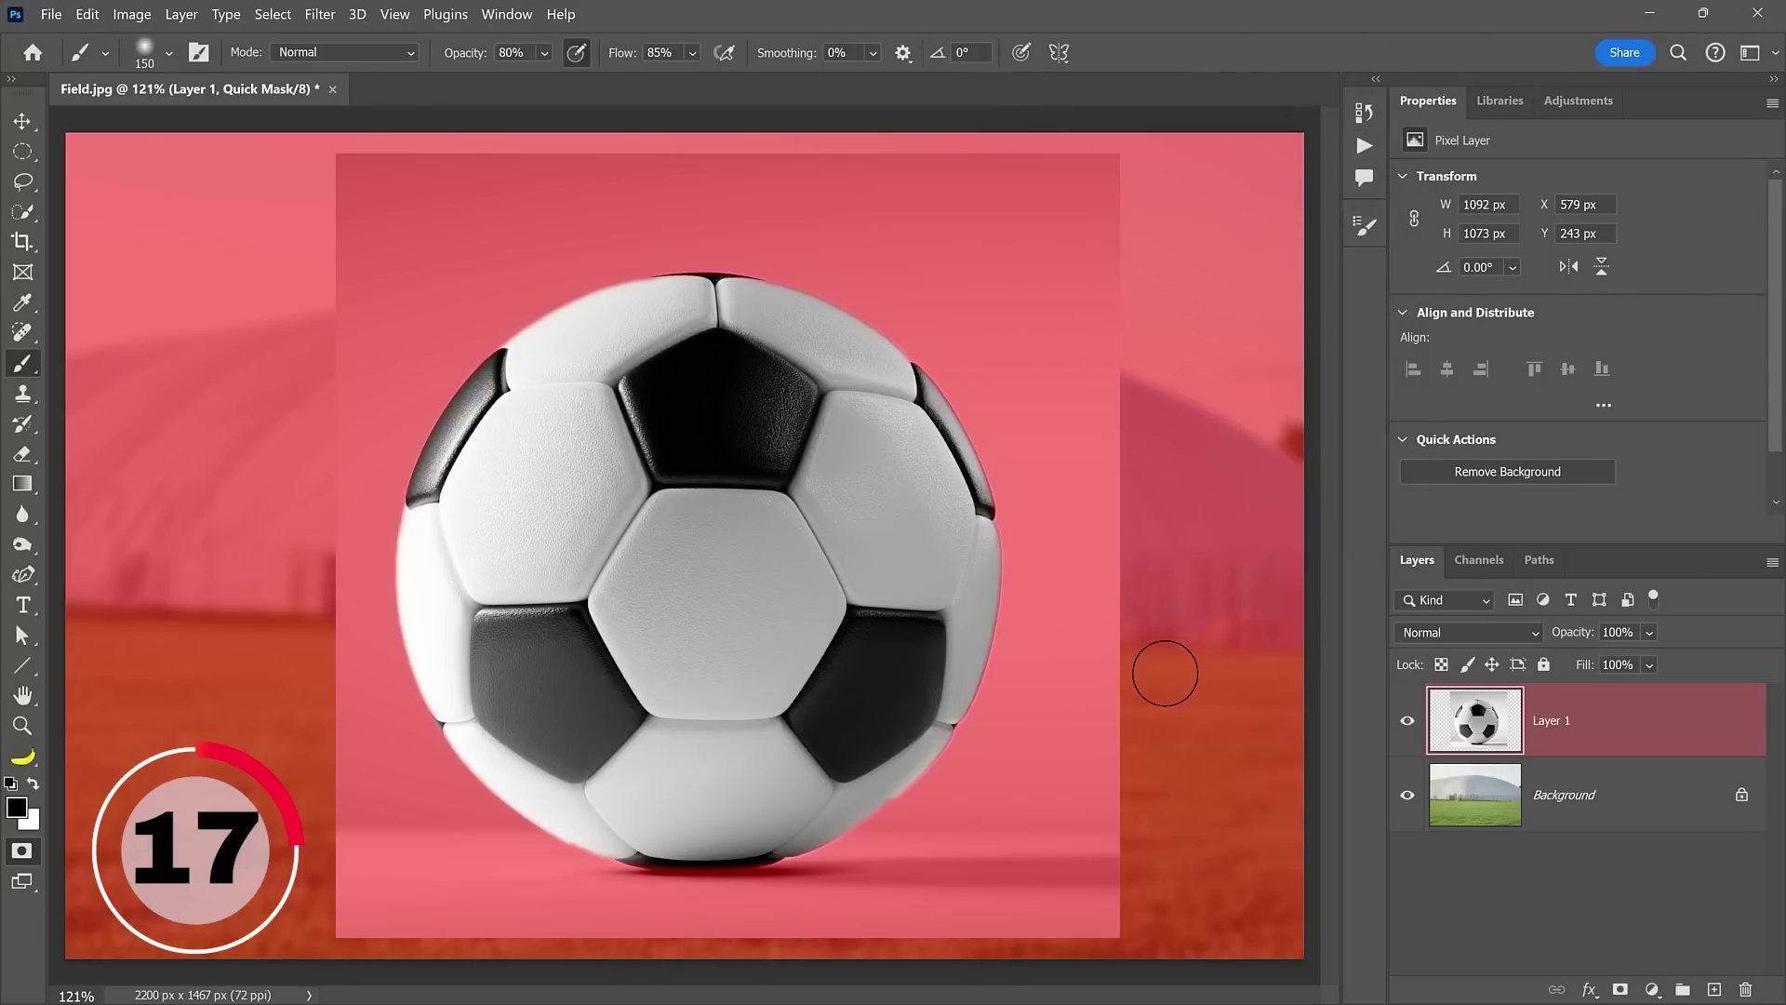
key(q)
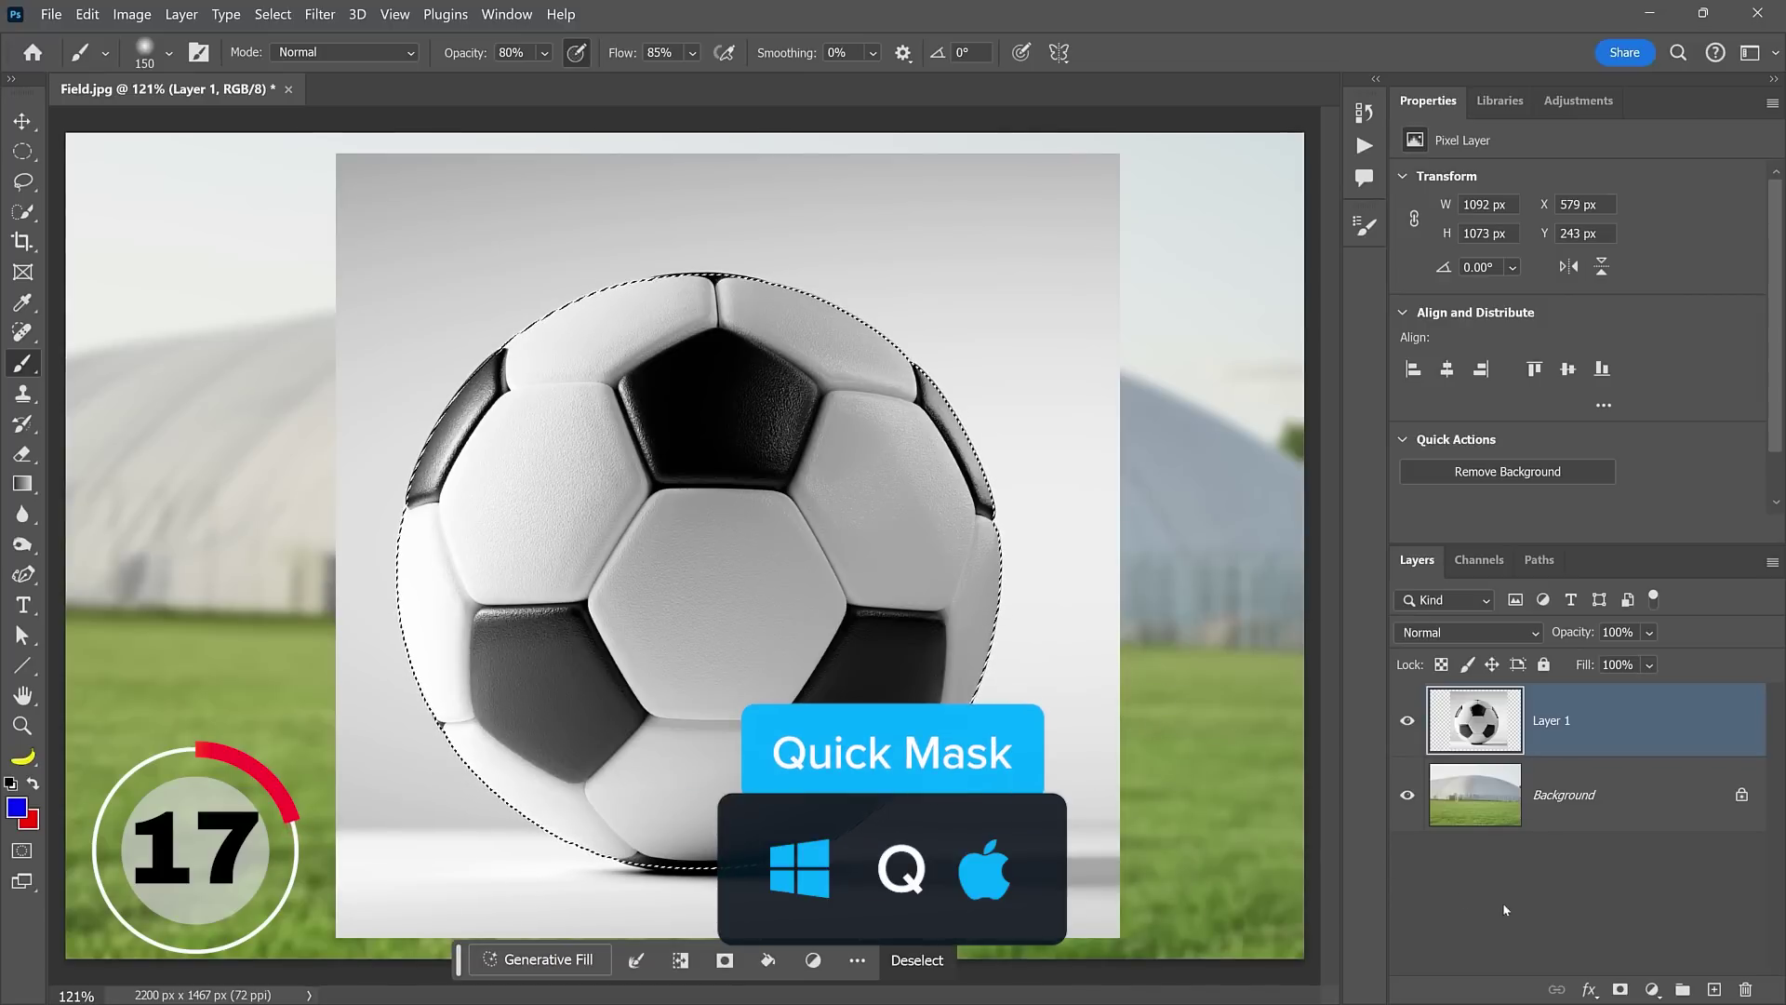
click(1624, 988)
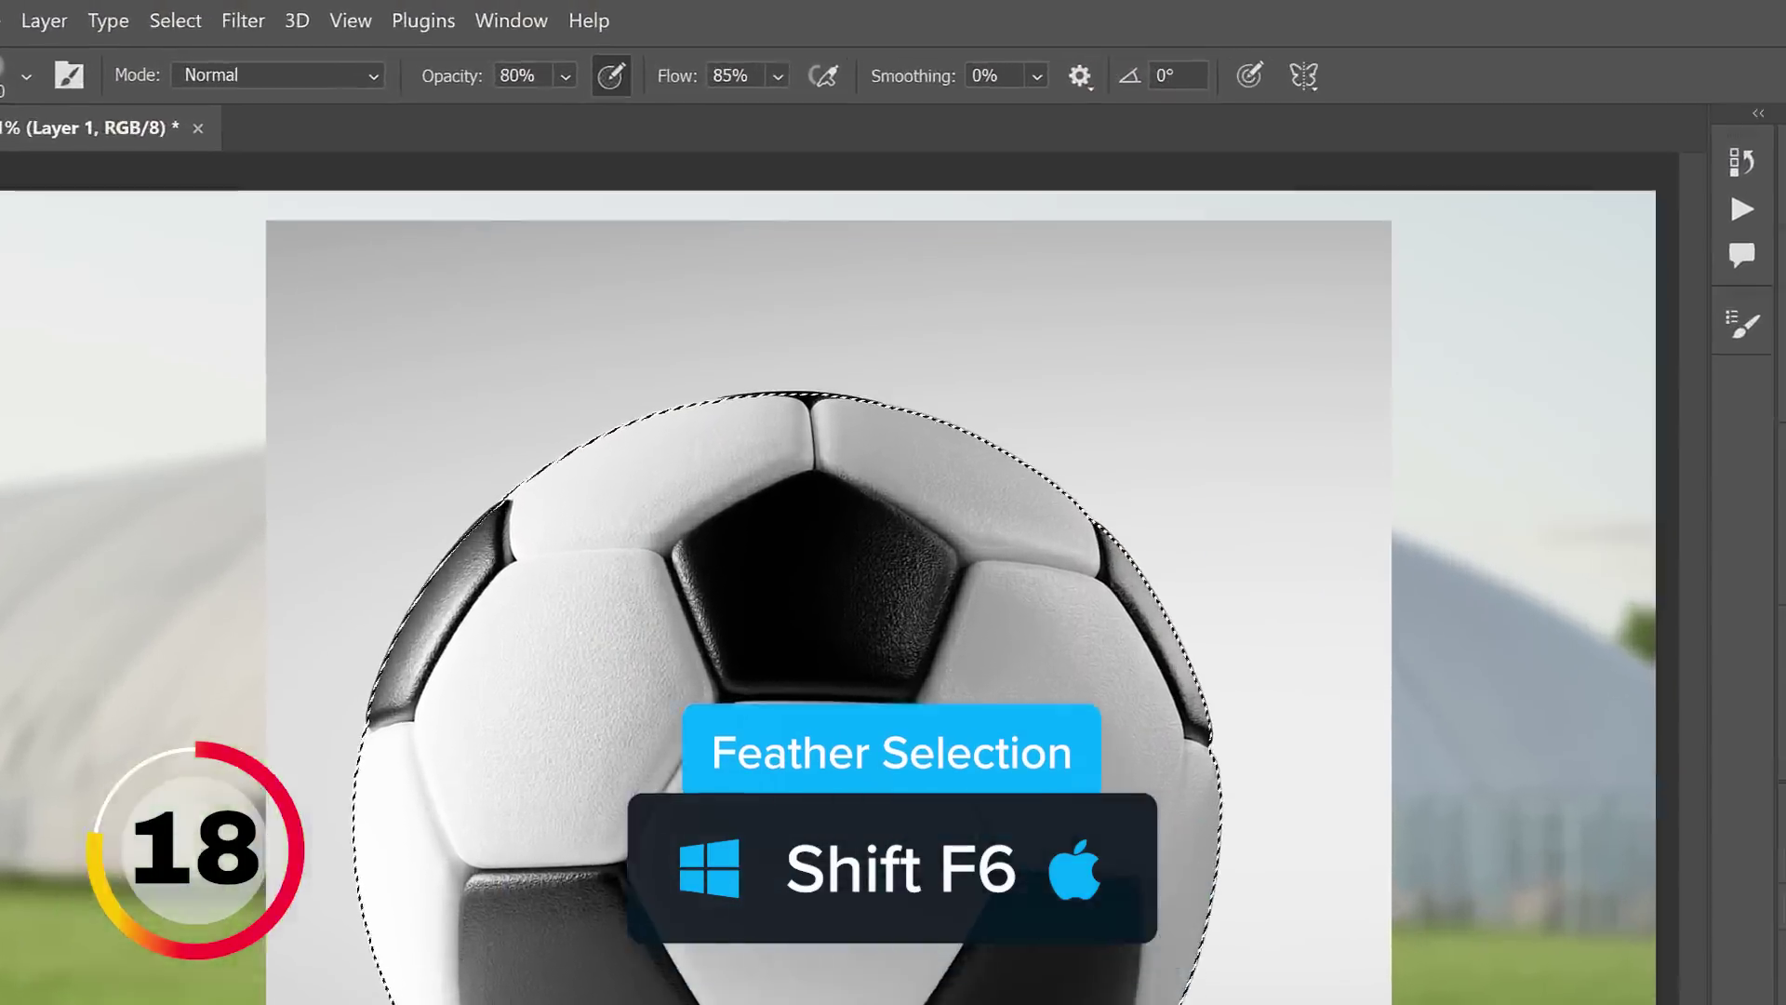
Feather the soccer ball selection on Layer 1
key(shift+F6)
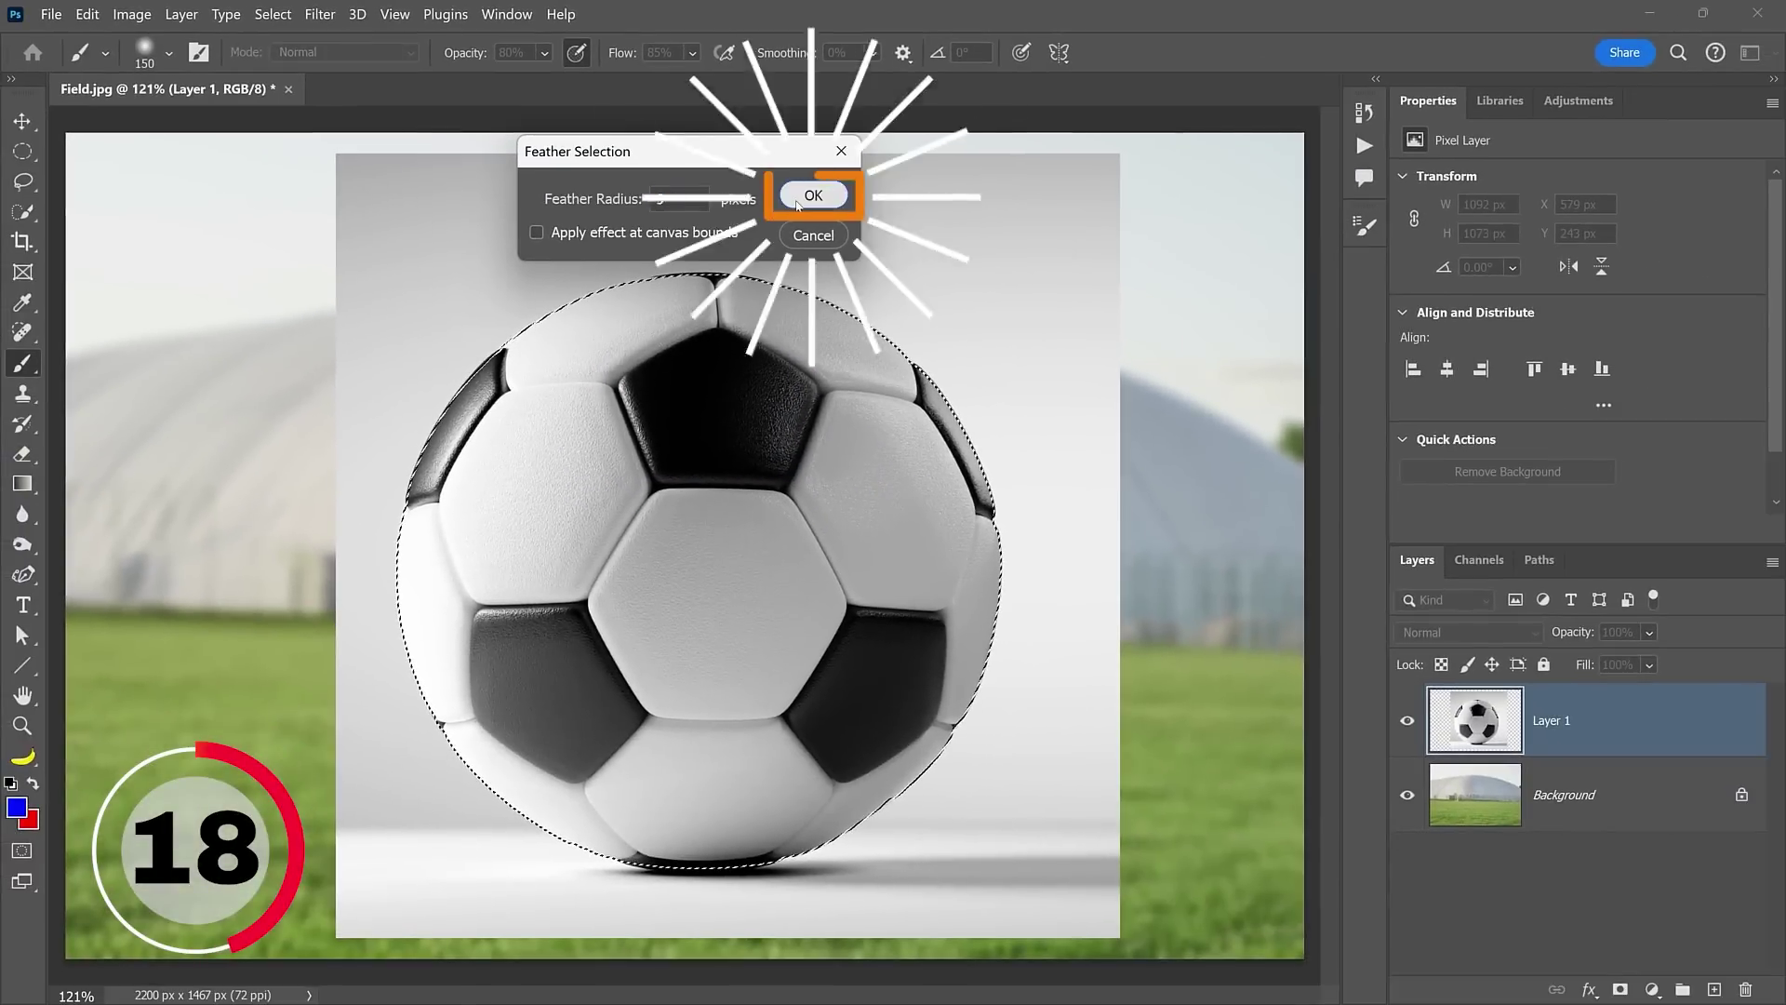
key(Return)
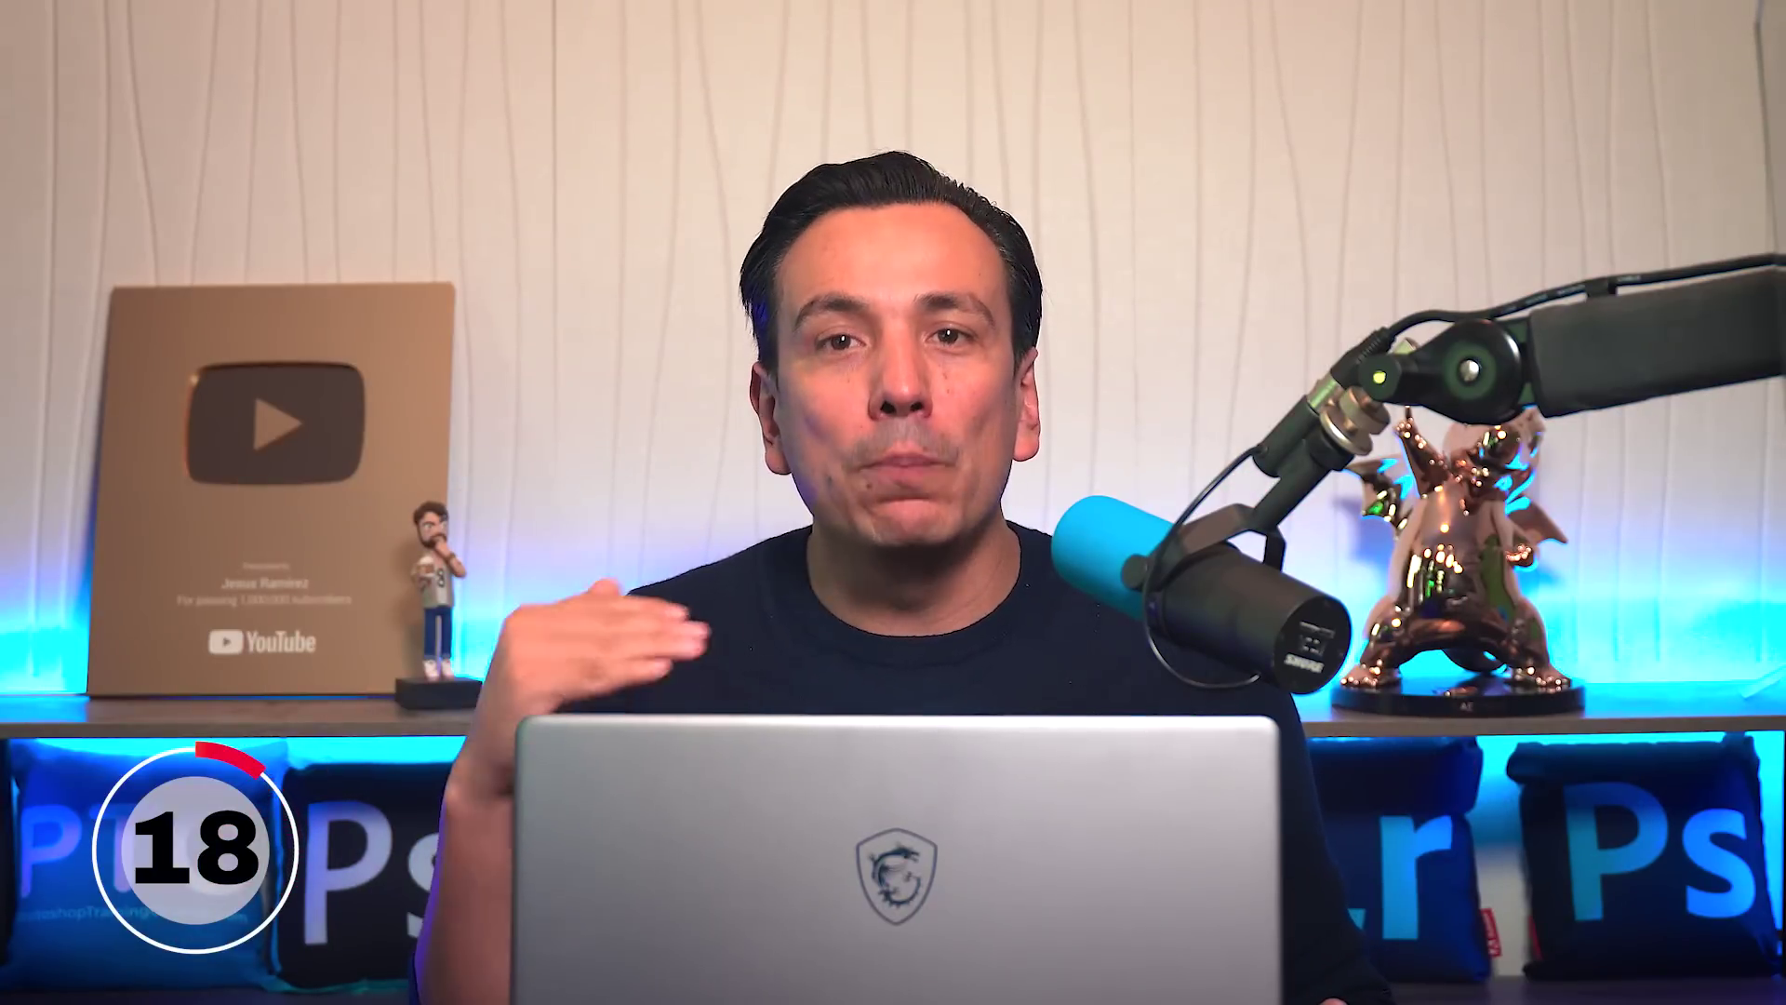
Paint across the man's forehead wrinkles with the Spot Healing Brush, and fade the healing stroke to a lower opacity
mouse_move(598, 319)
mouse_down()
mouse_move(414, 255)
mouse_move(203, 297)
mouse_up()
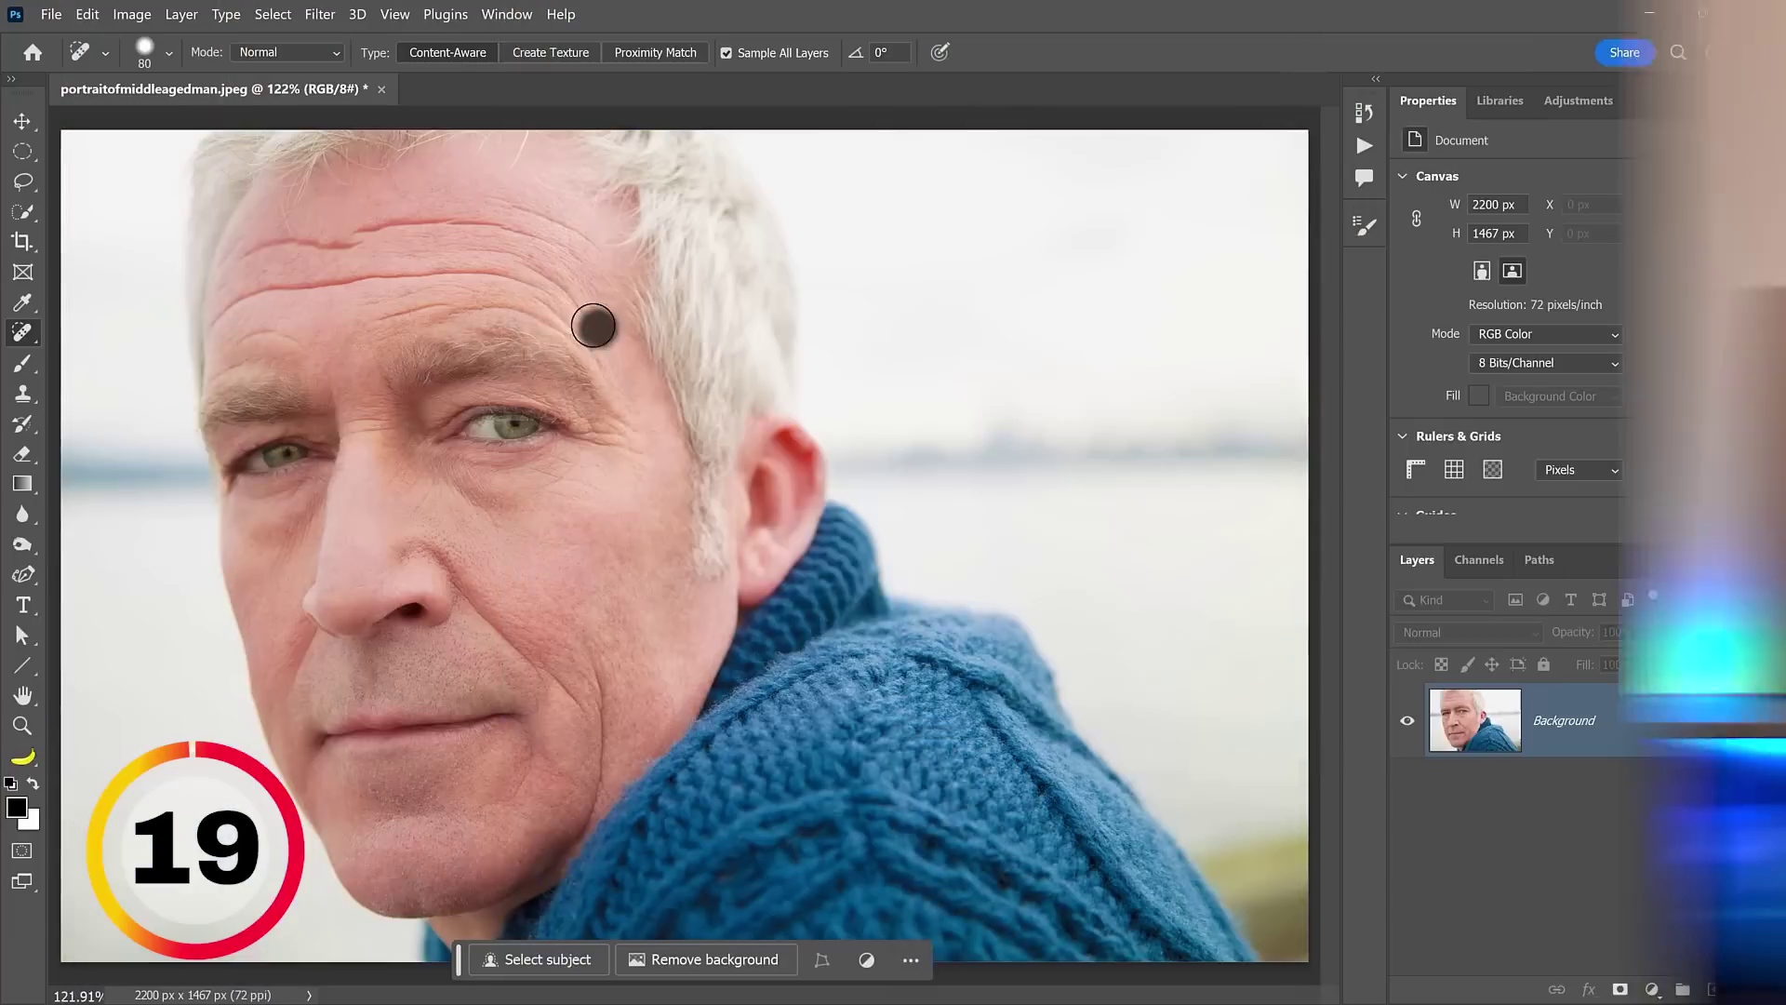
drag(246, 532, 246, 531)
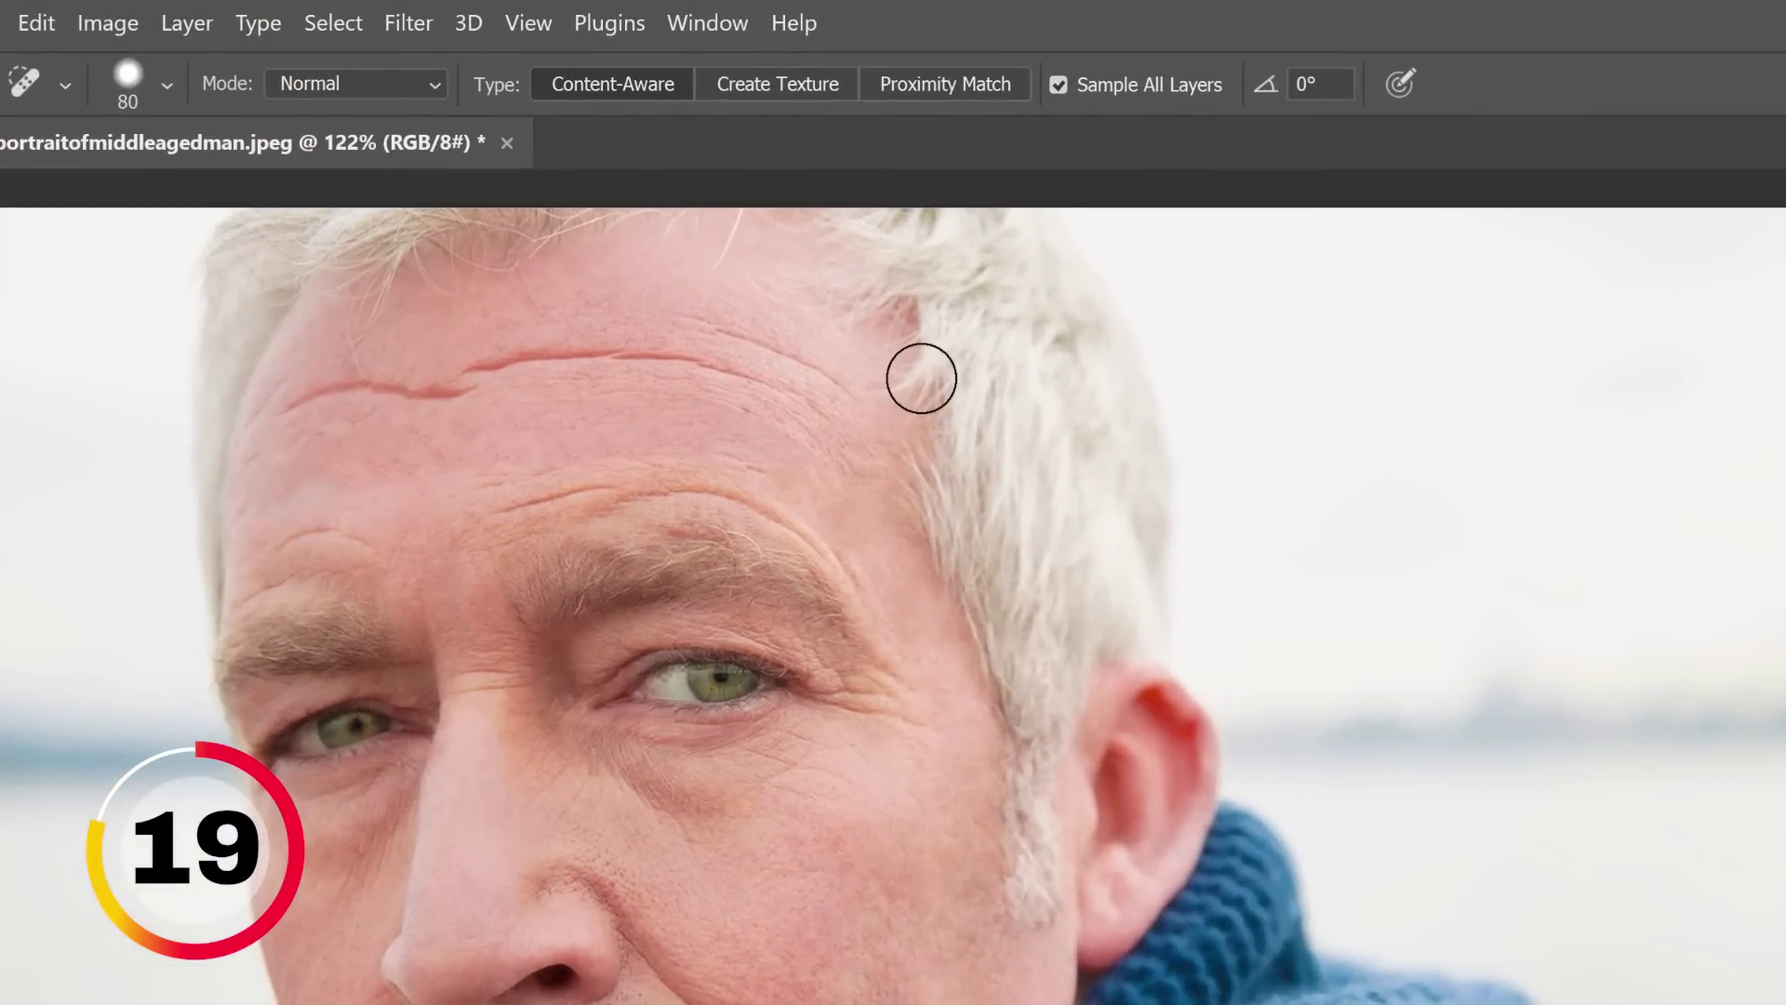
key(ctrl+shift+f)
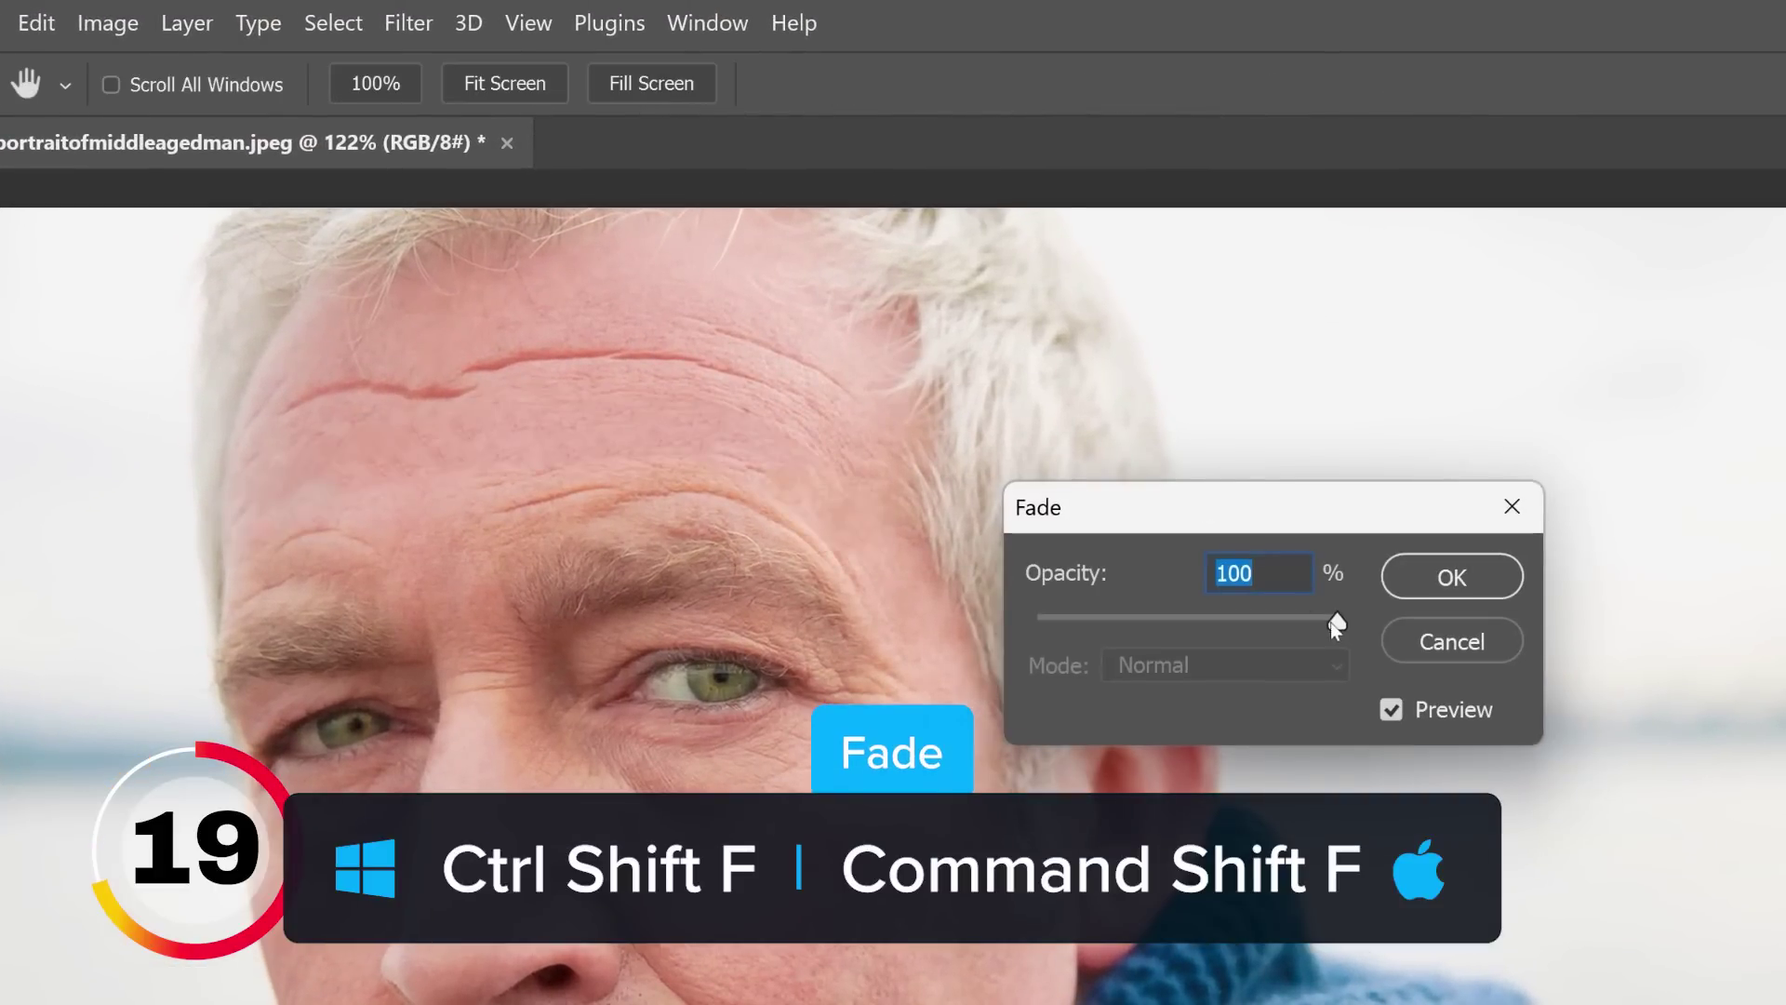
drag(1336, 625, 1259, 633)
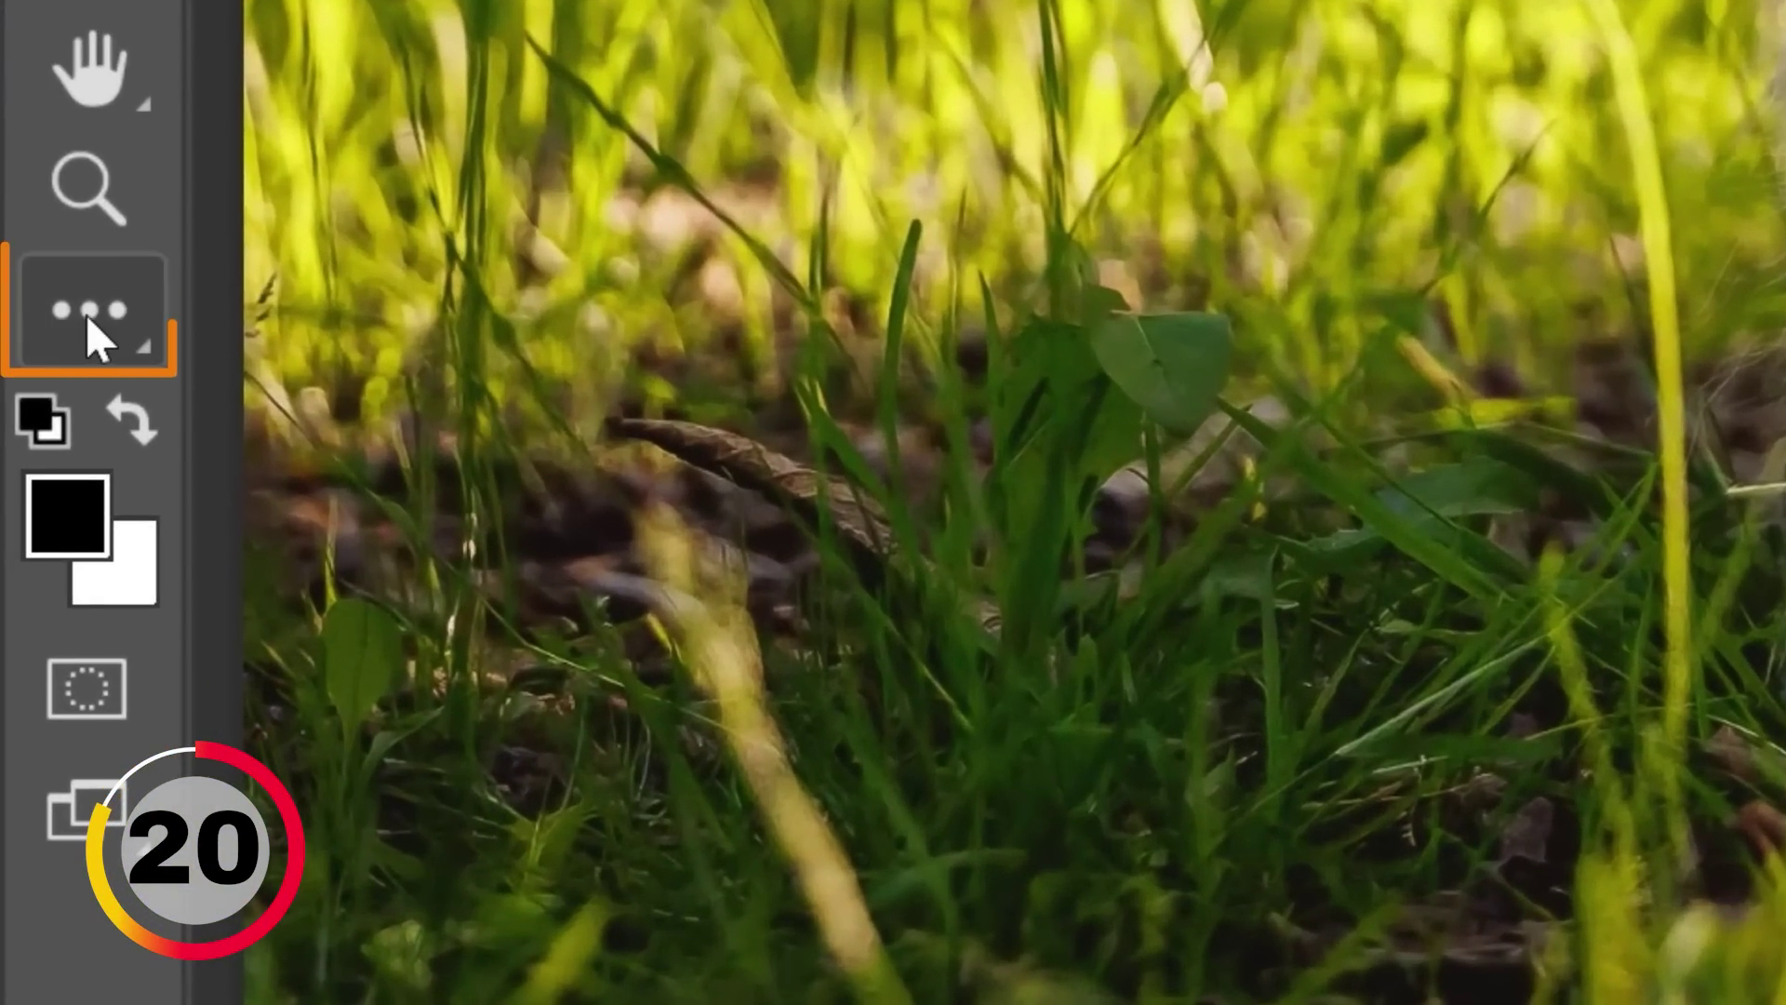
Look through the toolbar customization list of tools and their shortcut letters, and close it
click(89, 318)
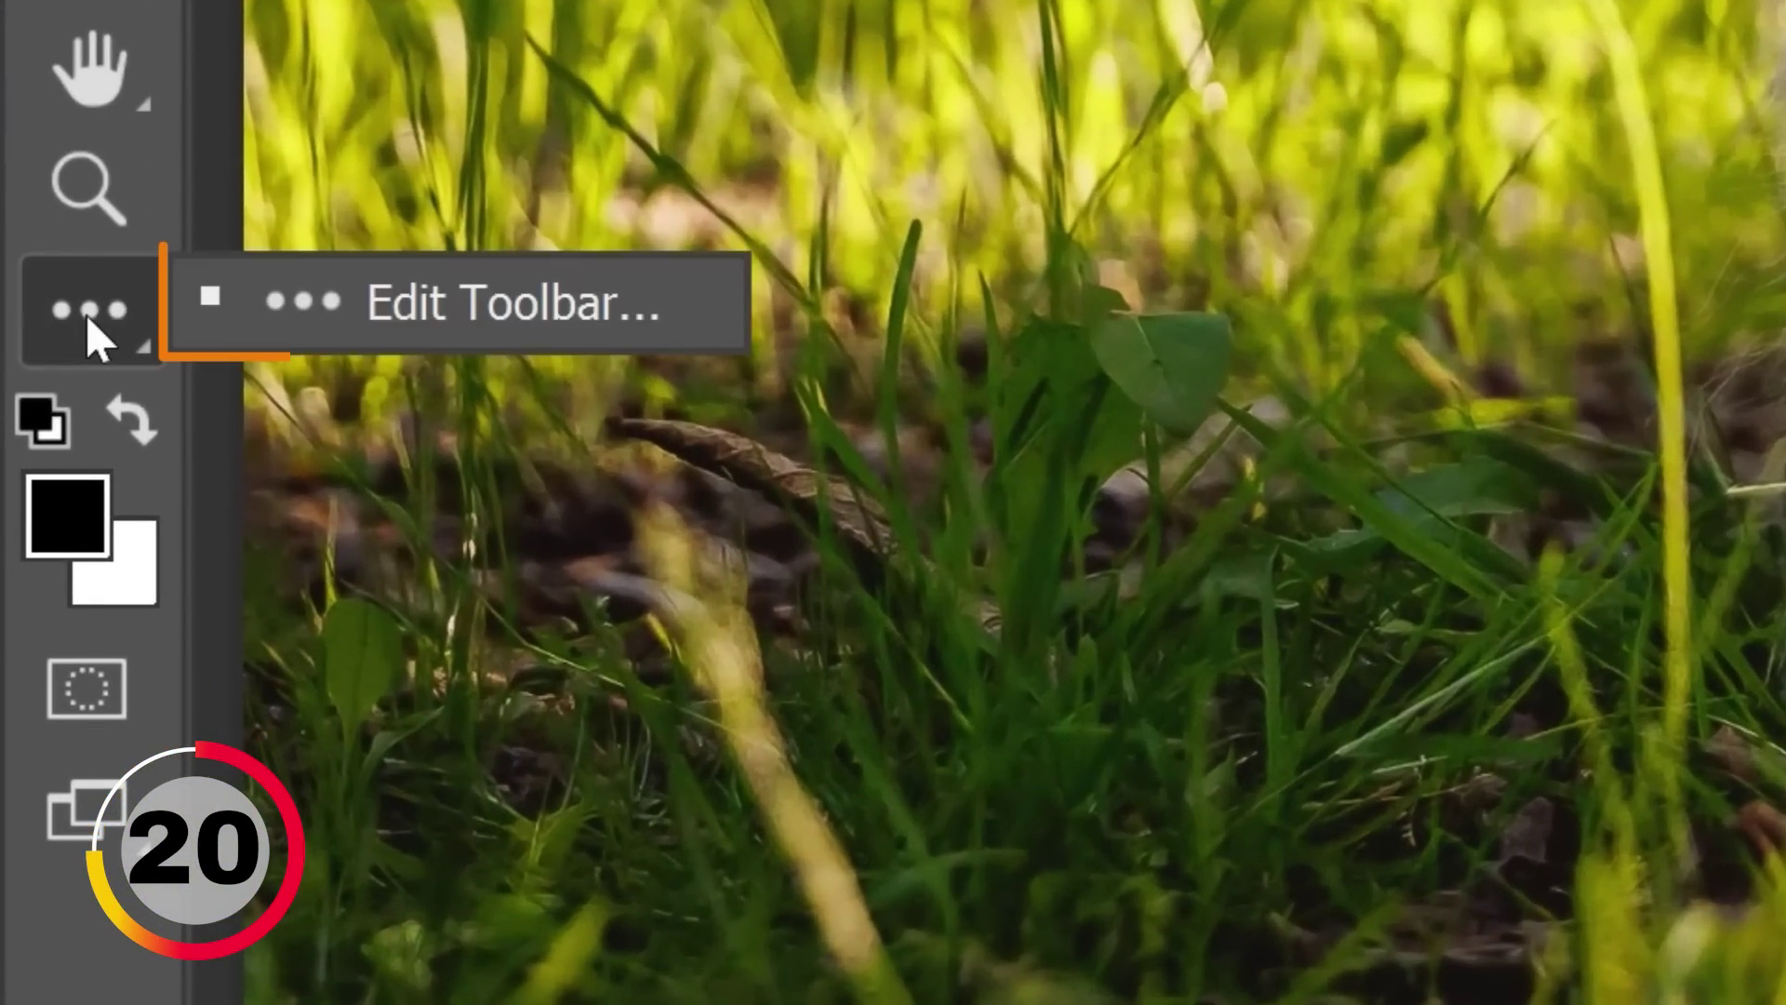
click(660, 315)
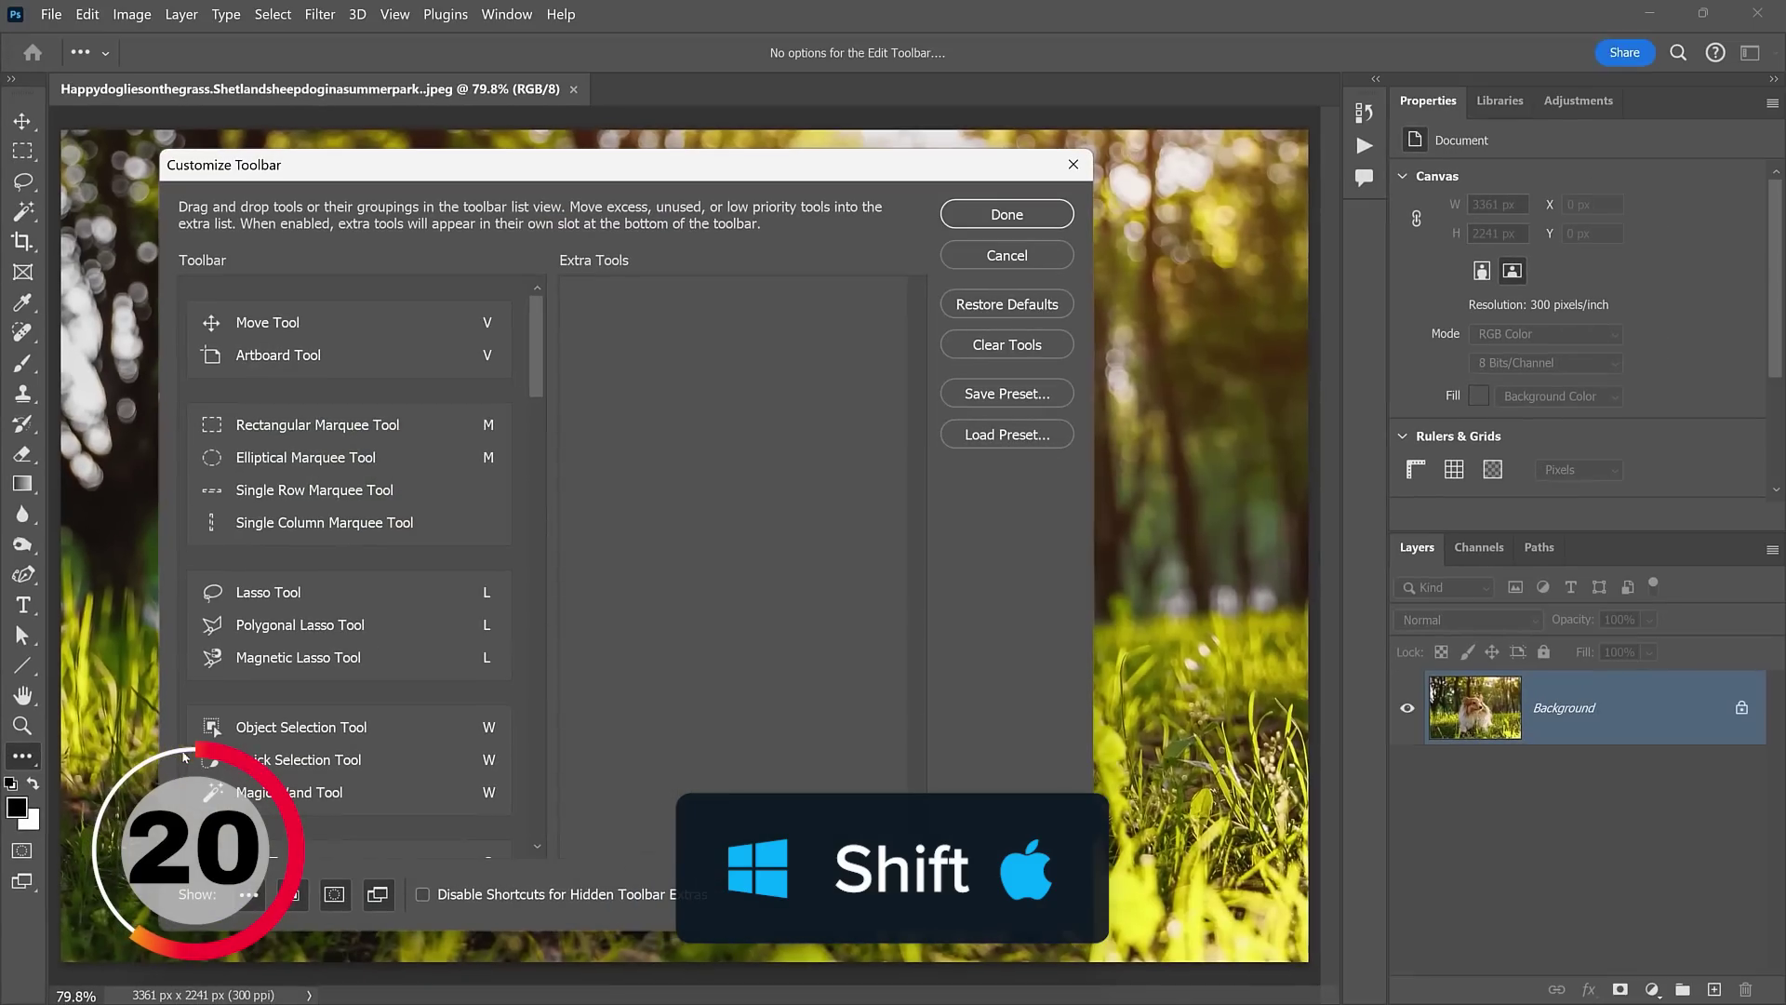
click(1006, 214)
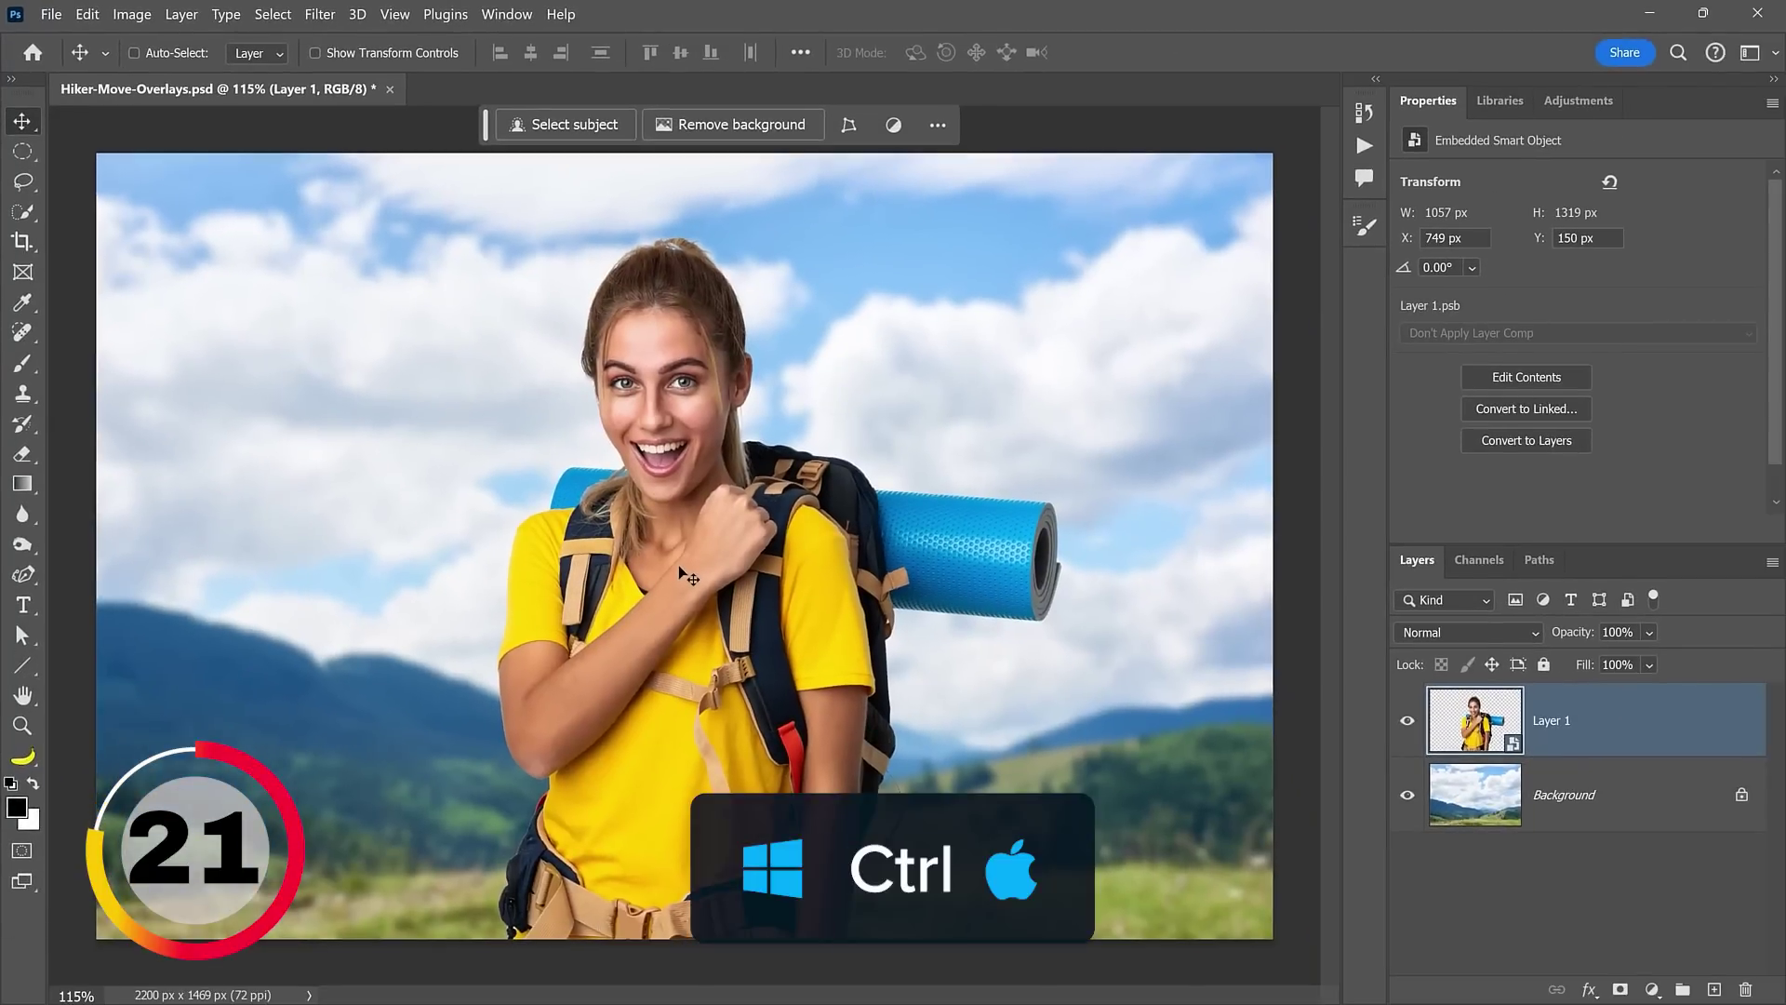
key(ctrl)
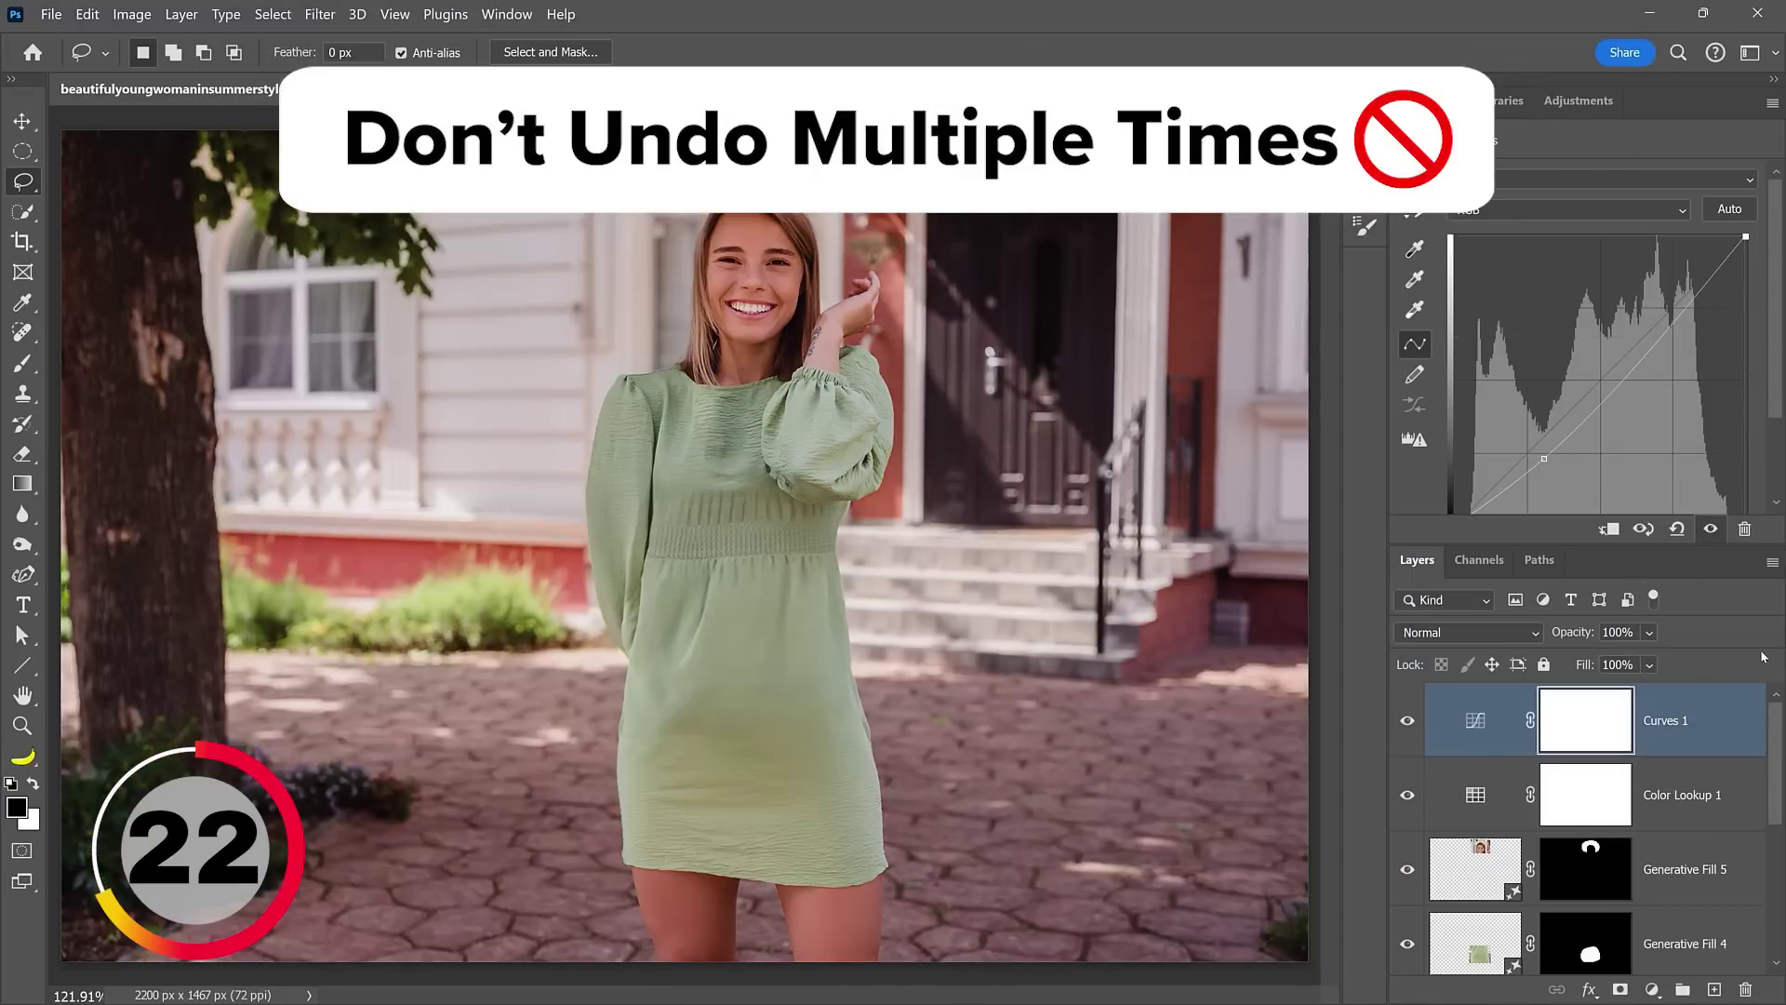
Undo the Curves 1 adjustment on the photo of the woman in the green dress, and revert the document
key(ctrl+z)
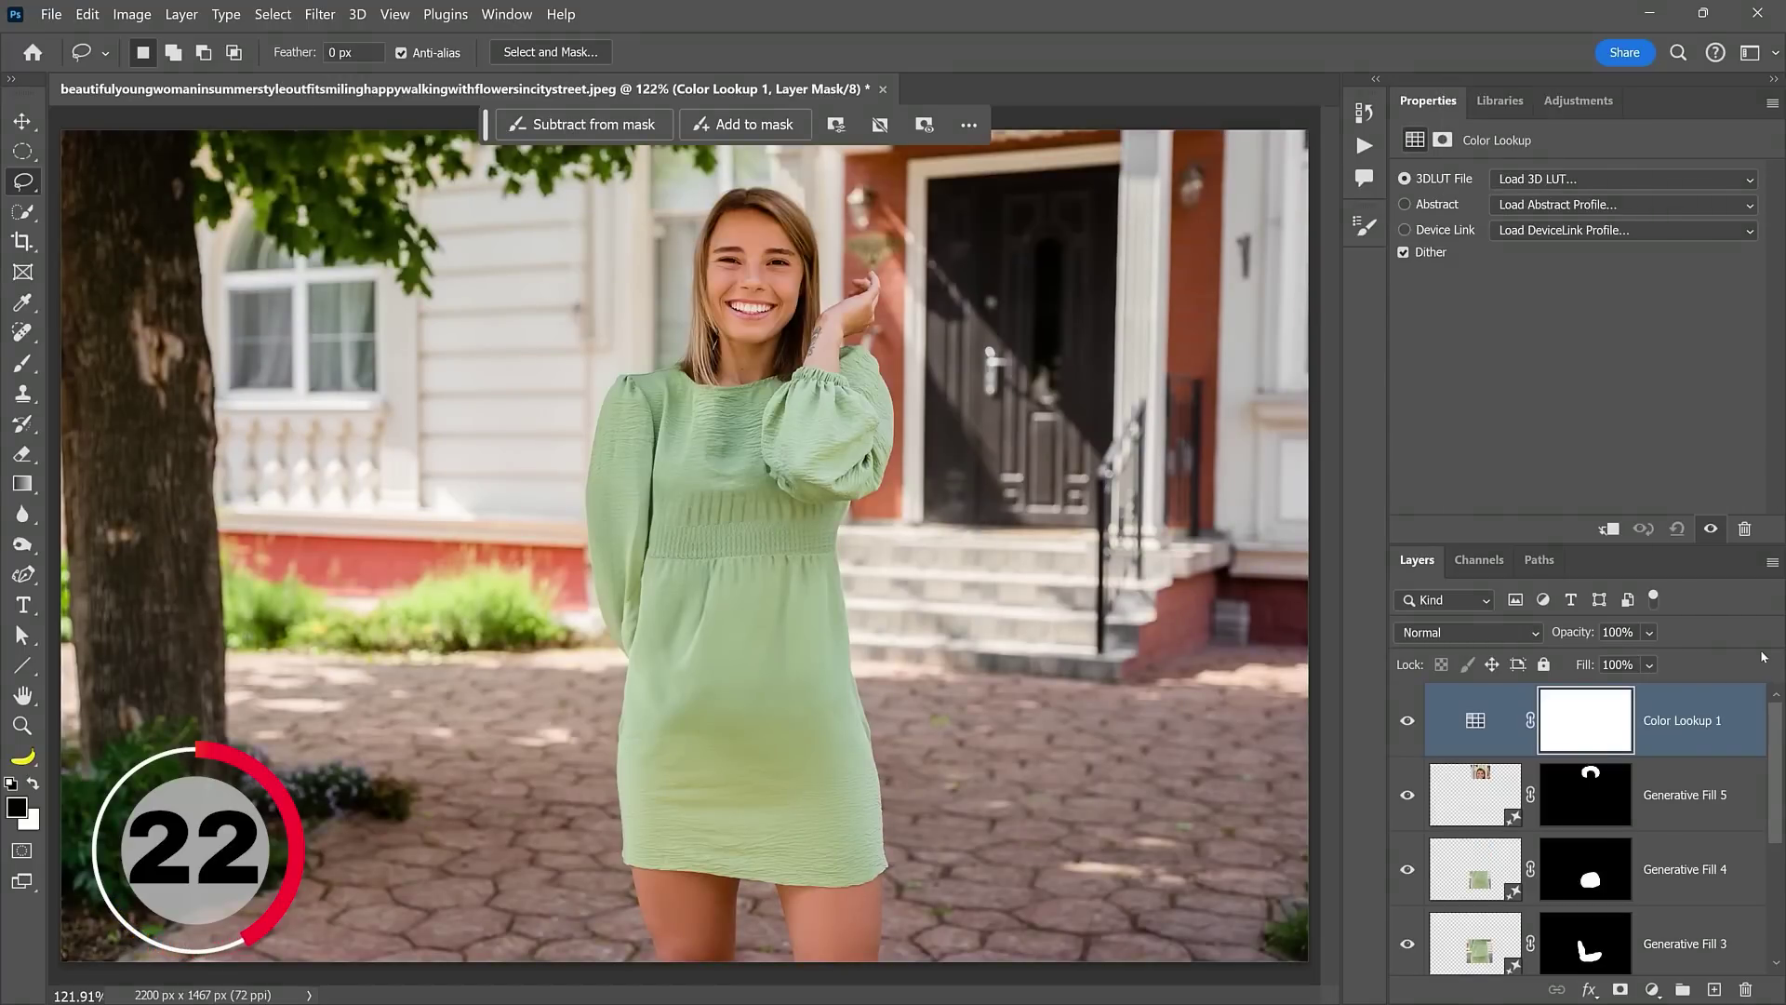
key(F12)
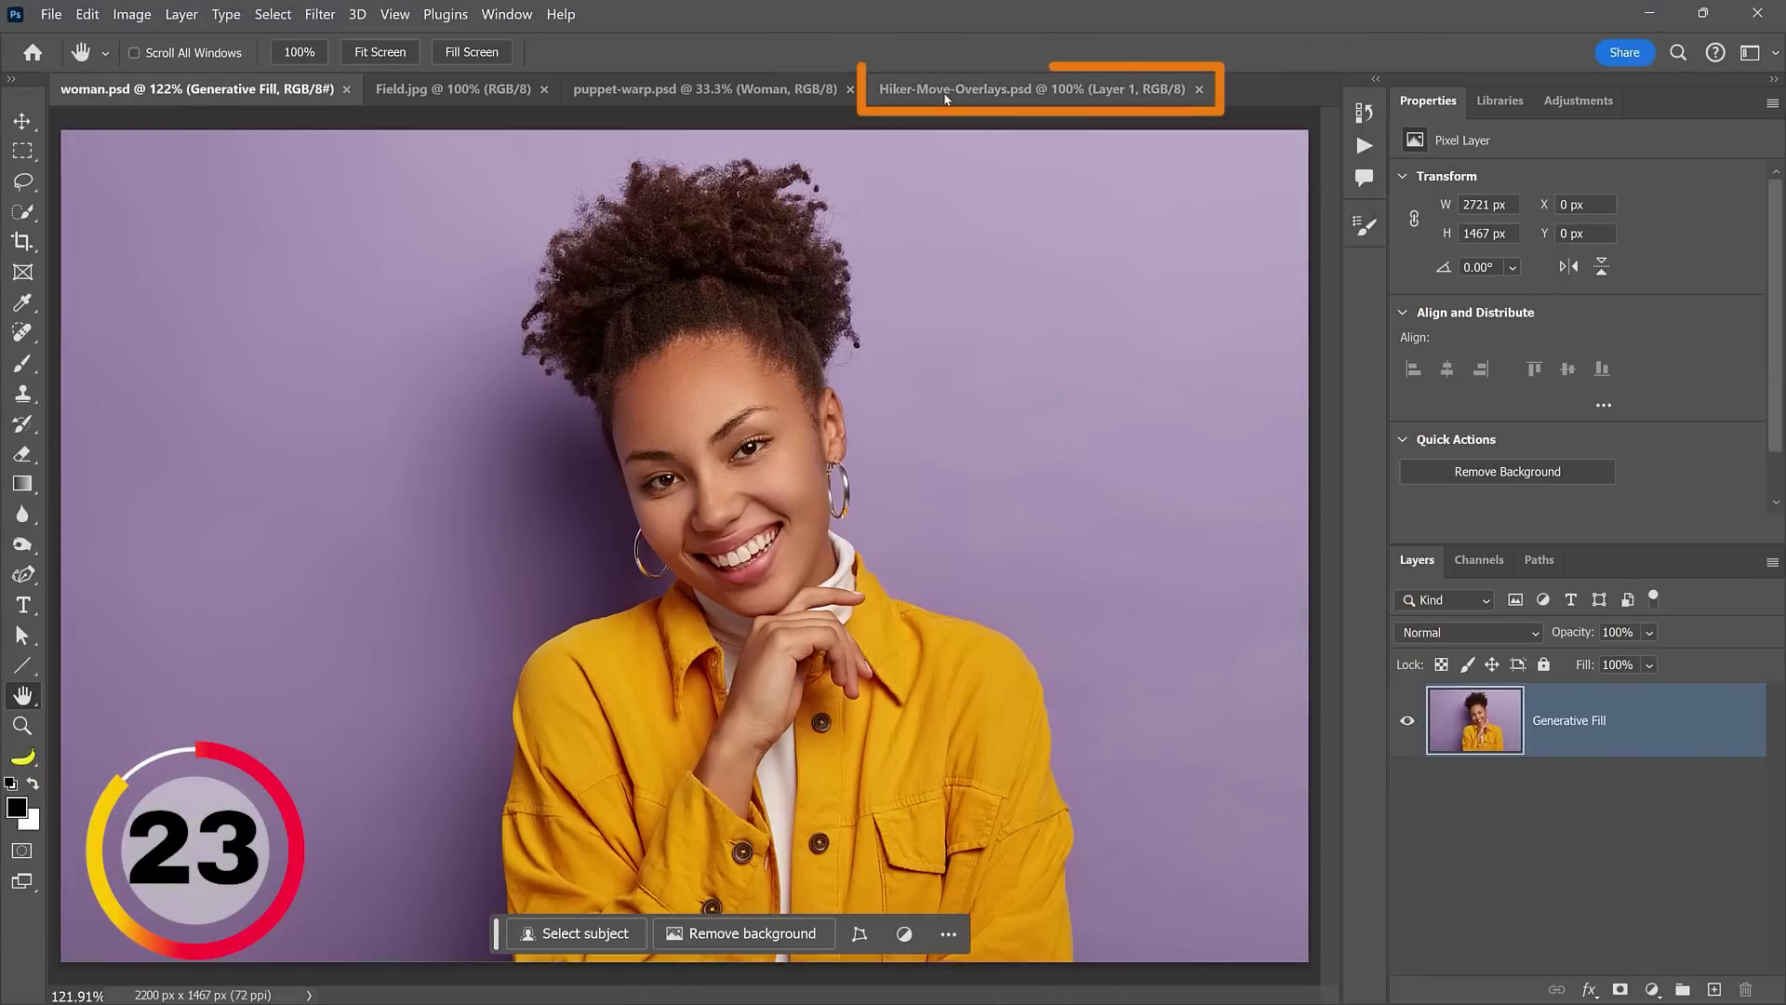
View Hiker-Move-Overlays.psd, puppet-warp.psd and Field.jpg, and close every open document except woman.psd
click(1033, 89)
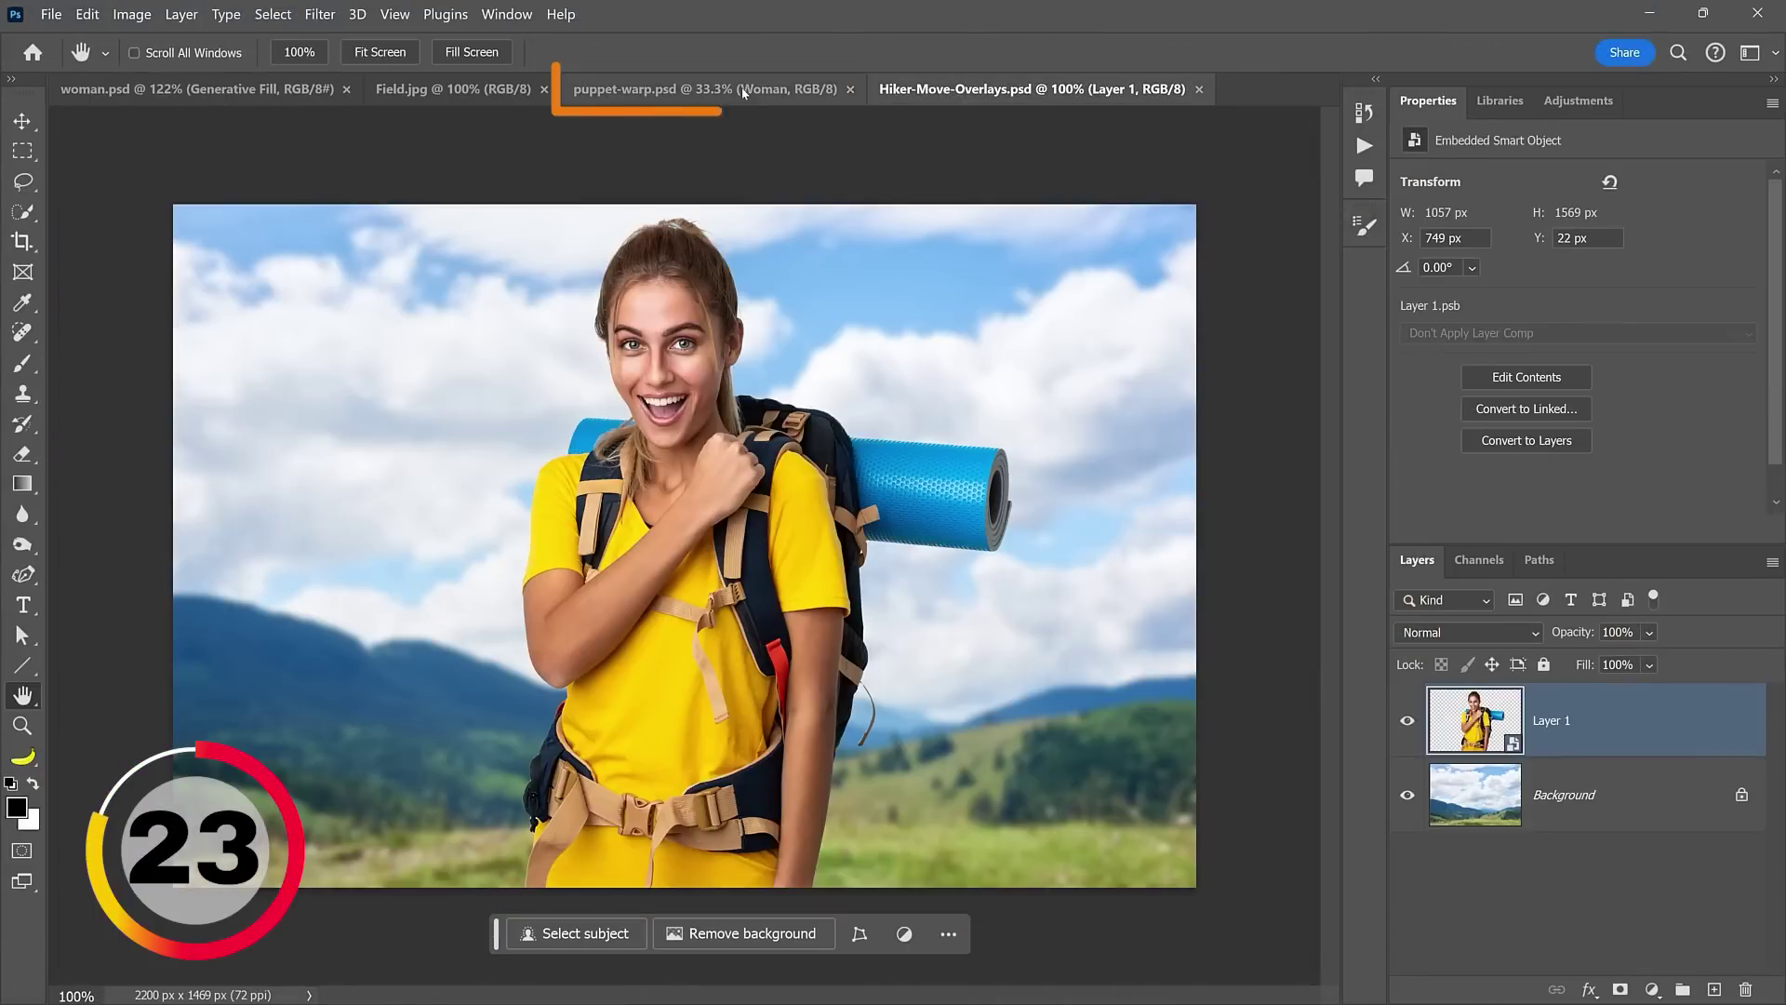
click(743, 89)
click(453, 88)
click(197, 88)
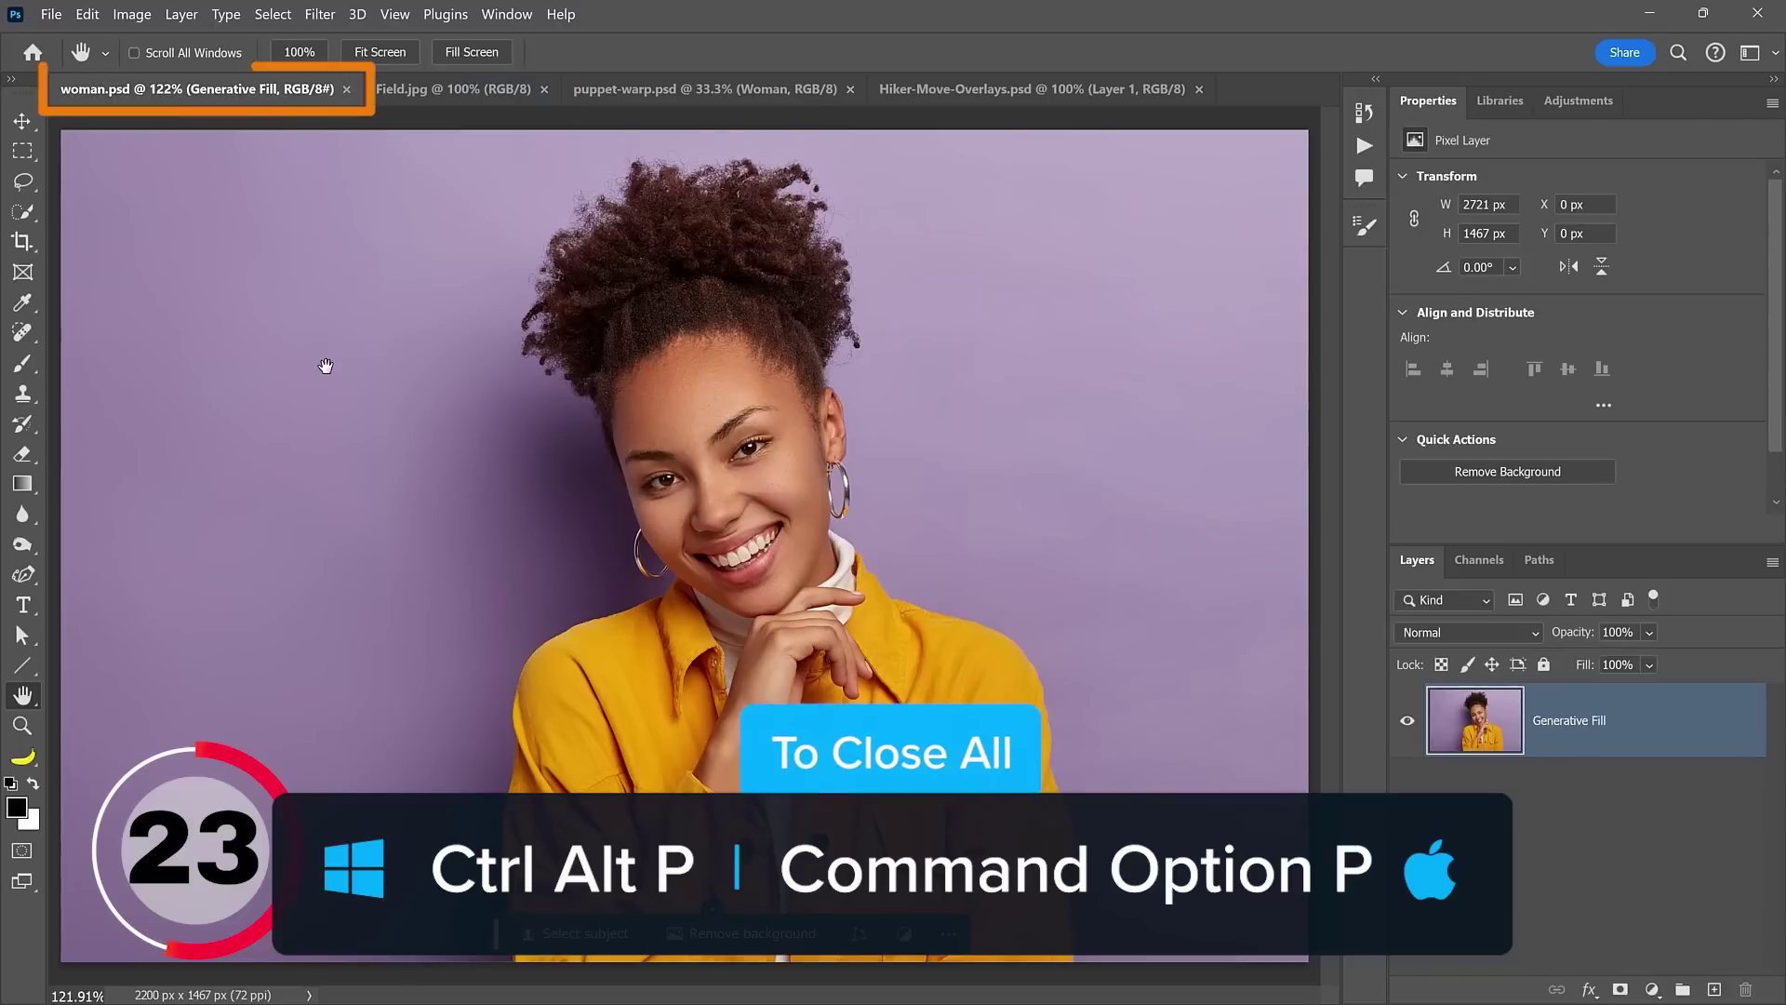
key(ctrl+alt+p)
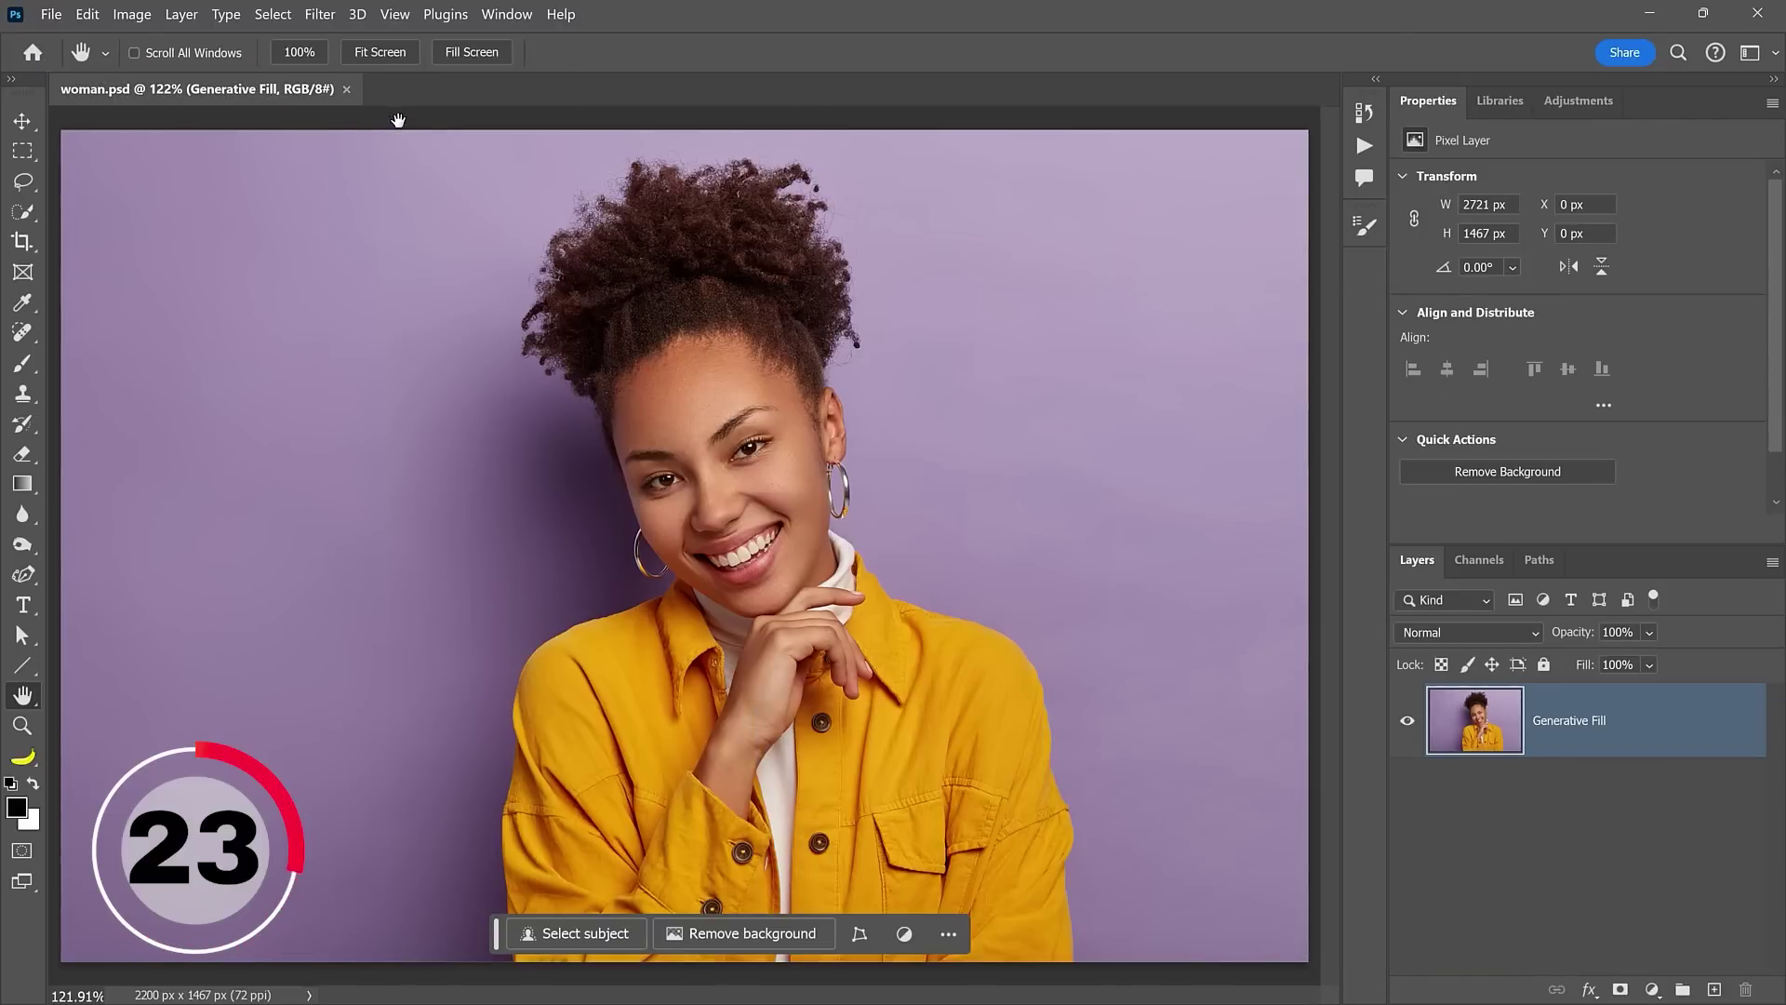
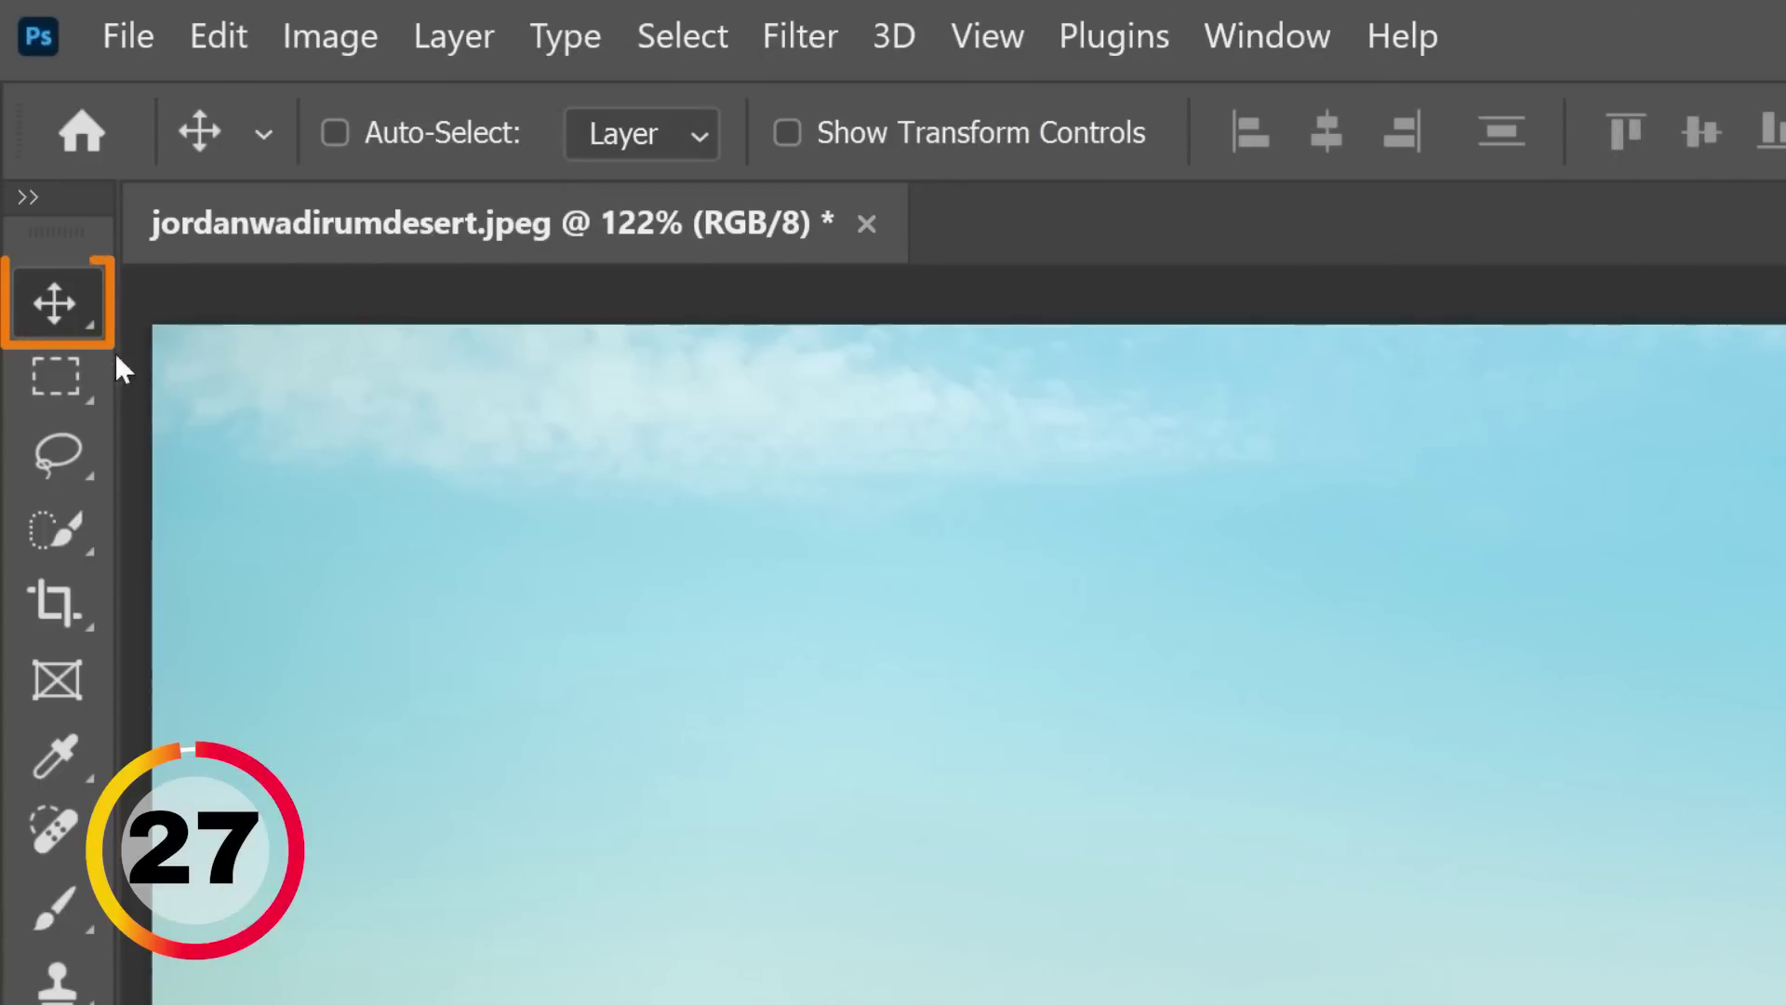
Show the rulers on the desert photo and add a vertical guide at about 1360 px and a horizontal guide at about 800 px
key(ctrl+r)
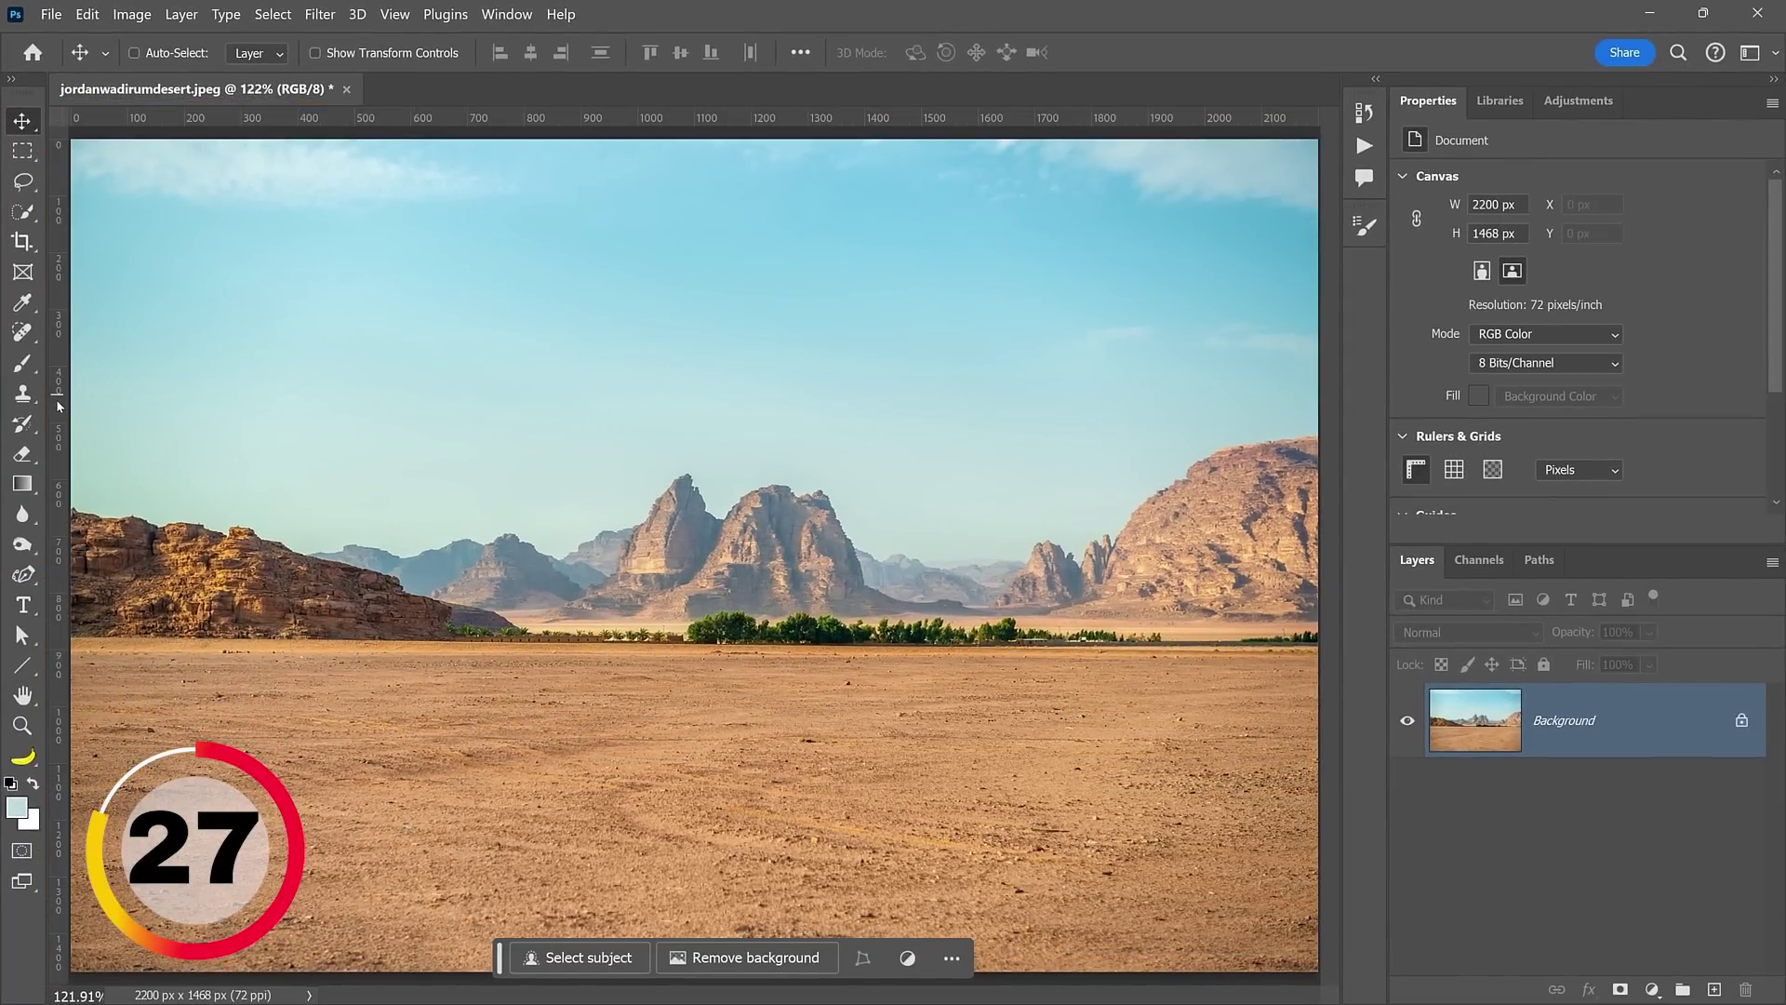
drag(58, 401, 843, 472)
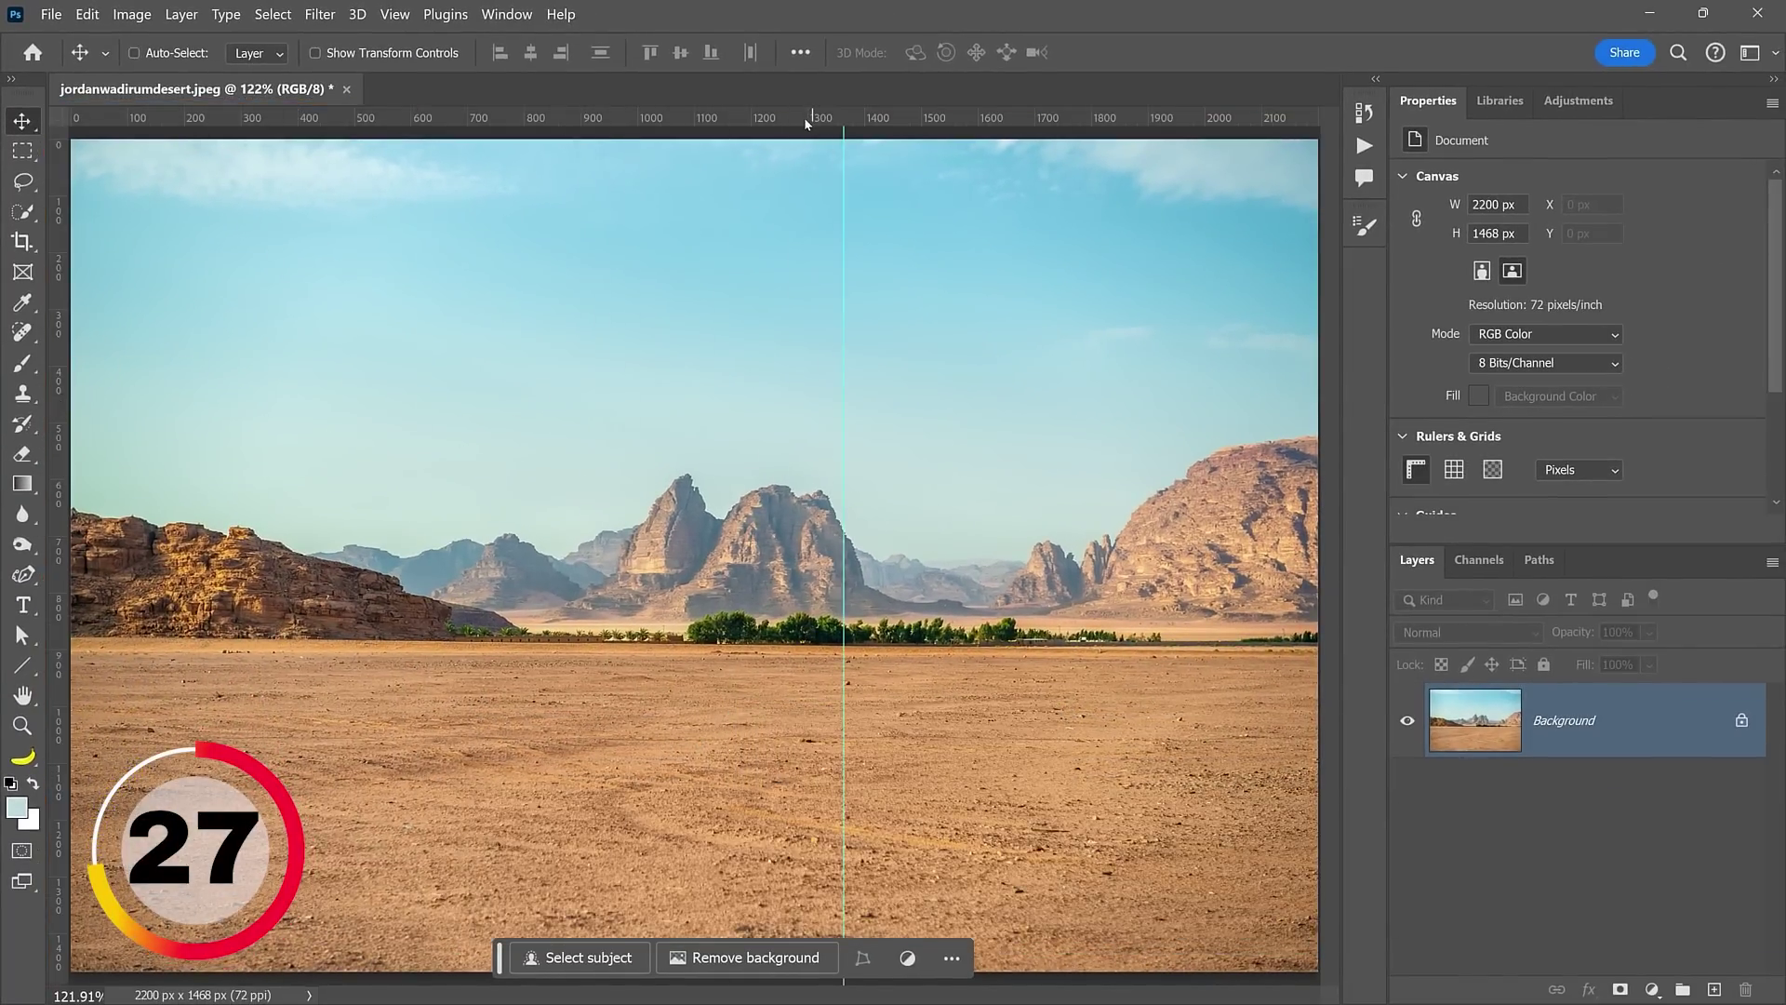
drag(837, 118, 856, 591)
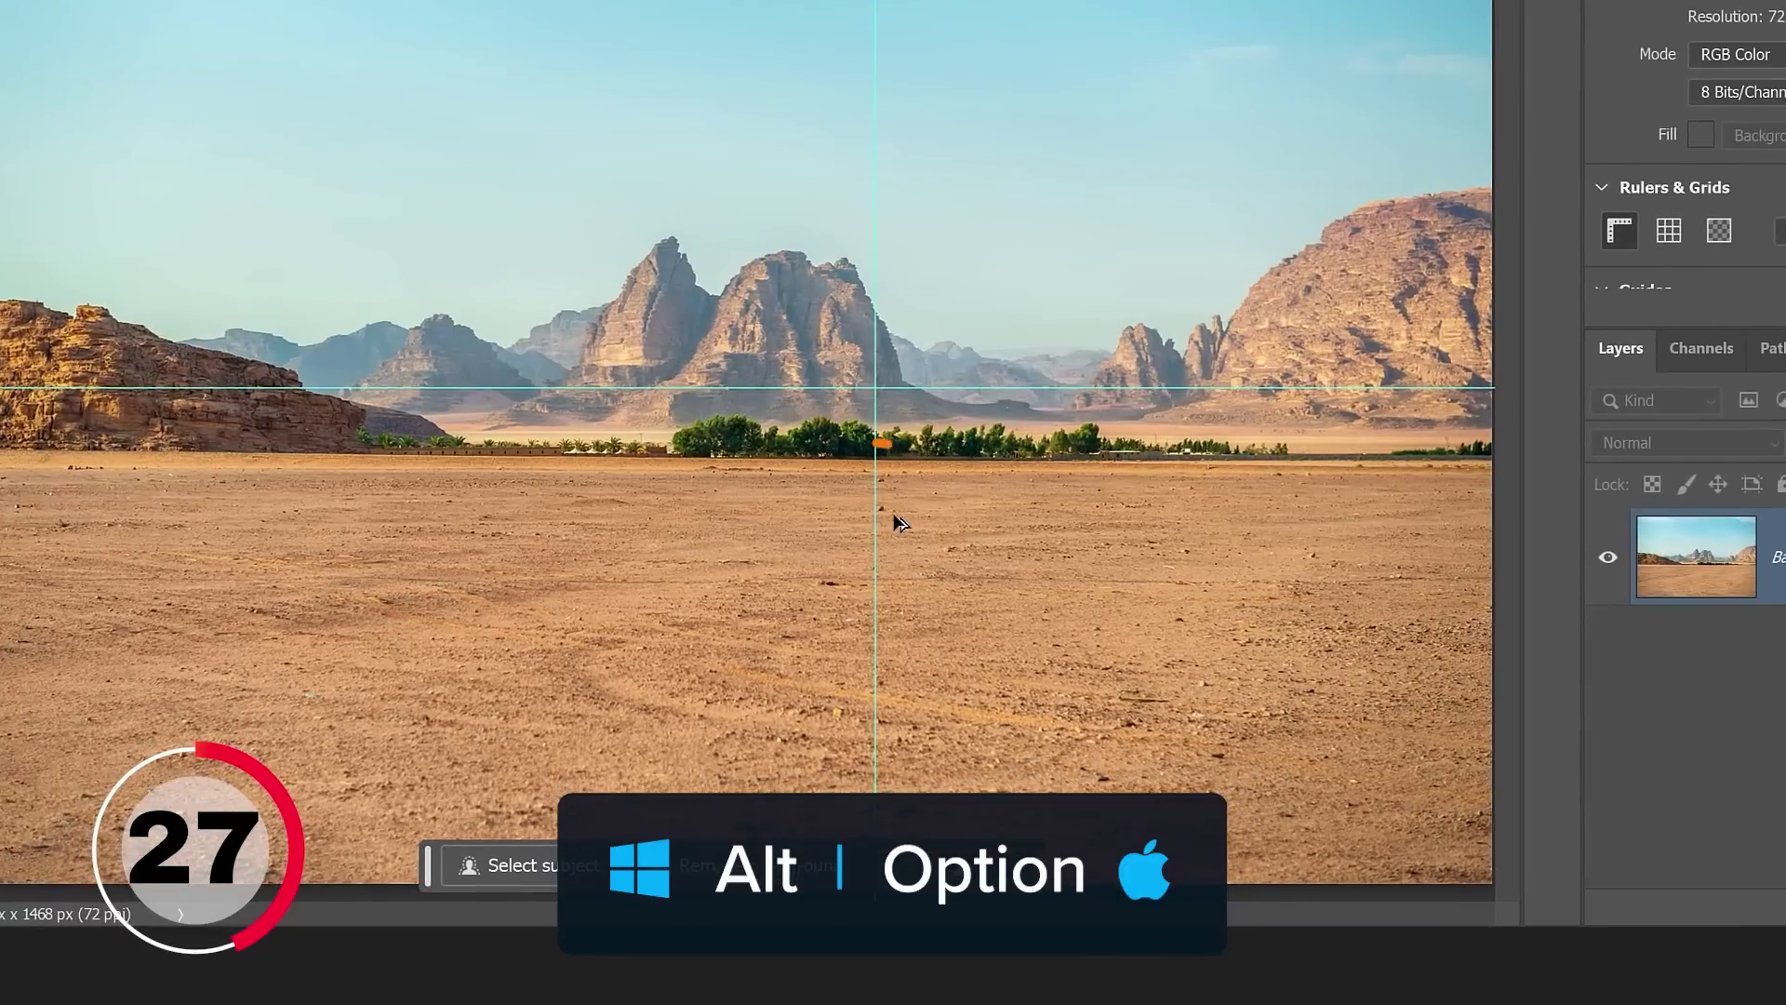
Switch the vertical guide to horizontal and the horizontal guide to vertical, and move the vertical guide to about 1310 px
alt+click(877, 498)
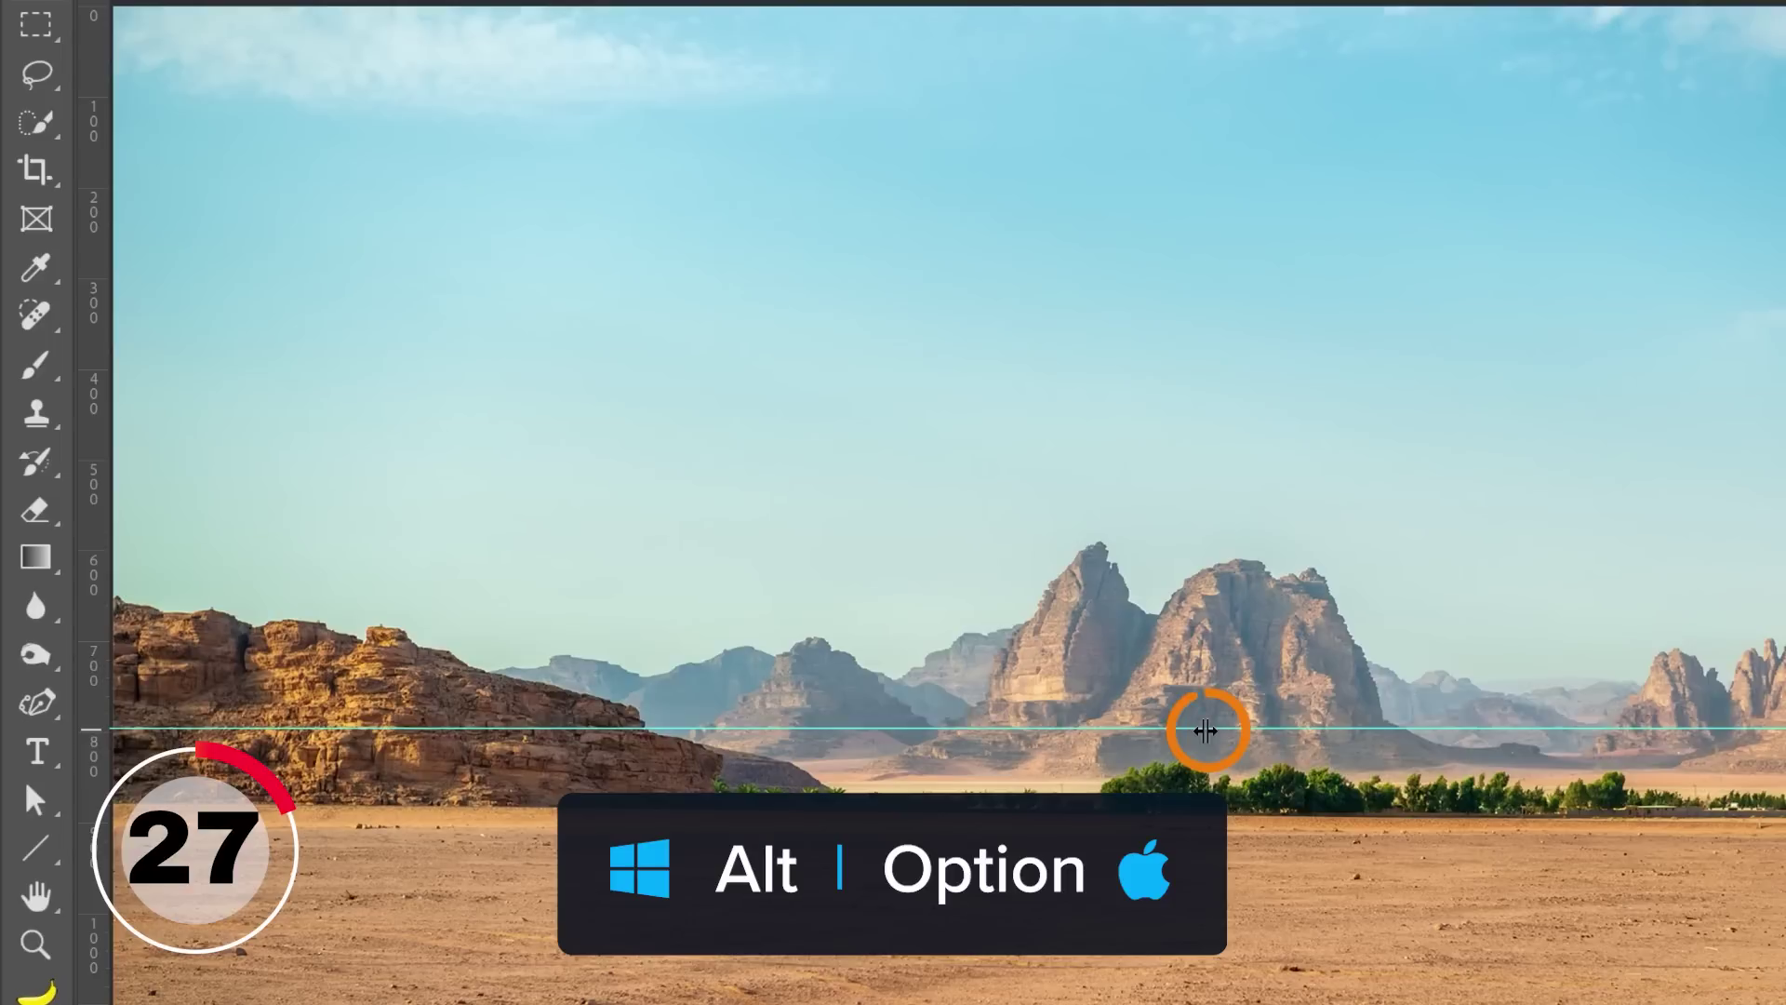
alt+click(758, 390)
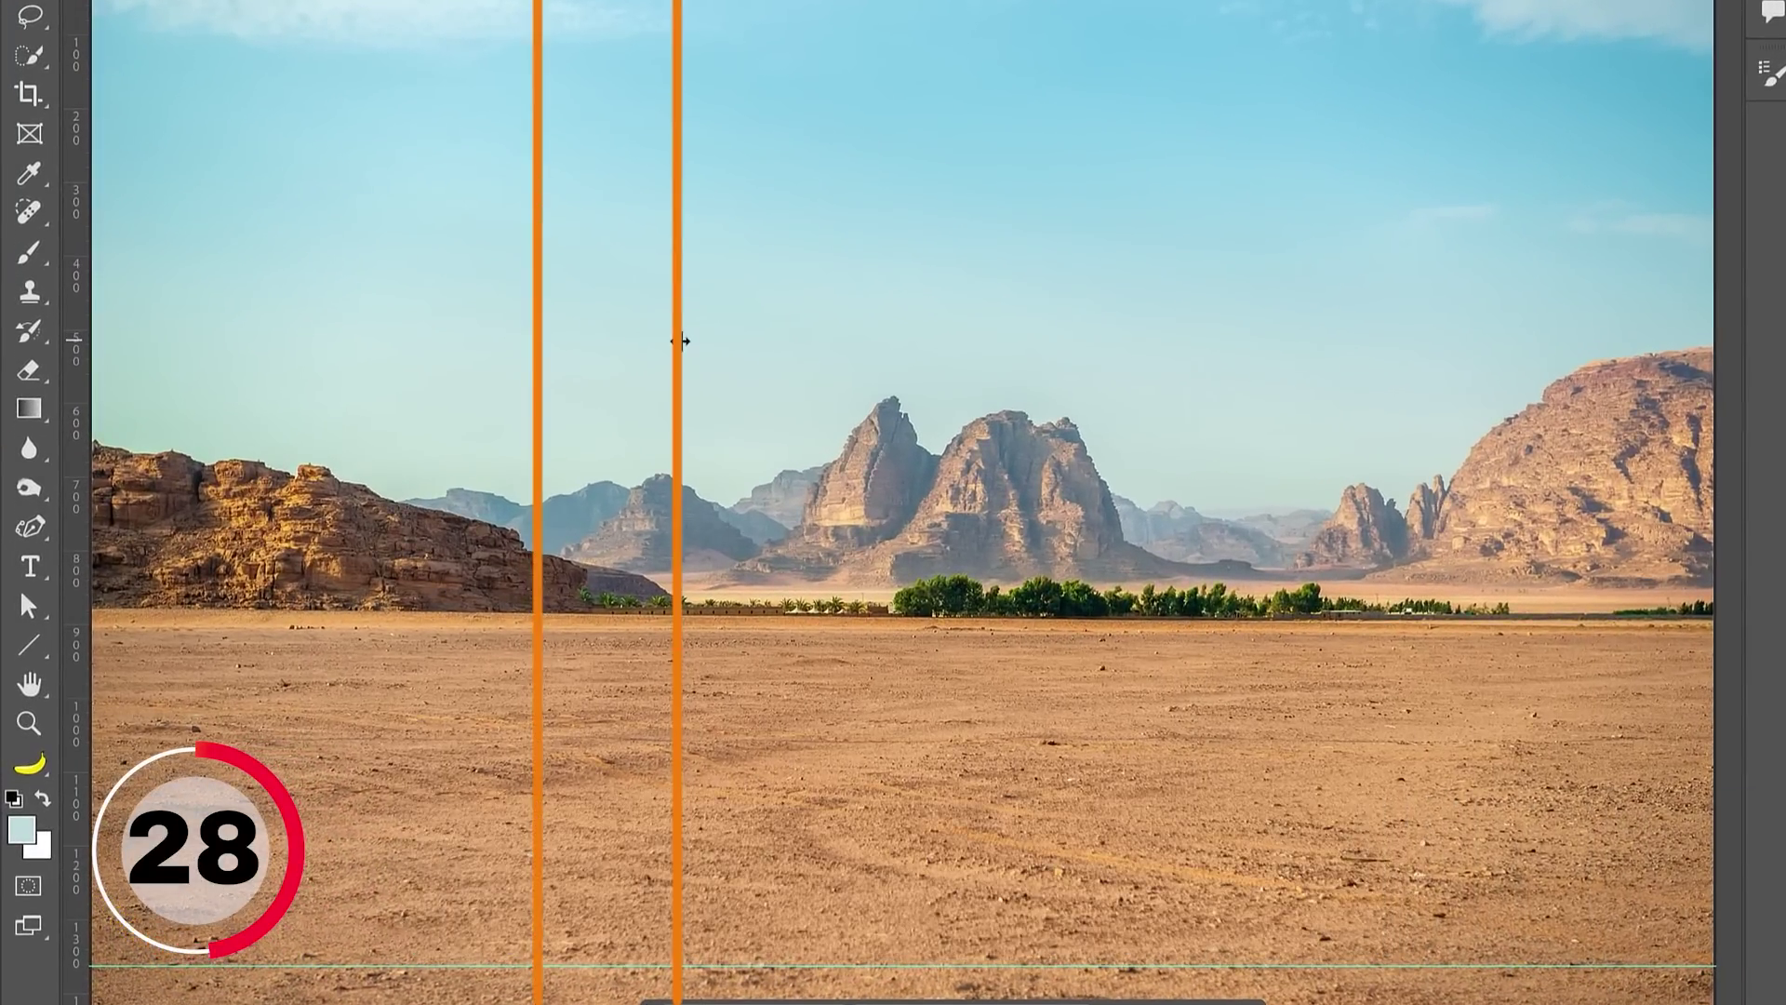
drag(680, 342, 1057, 355)
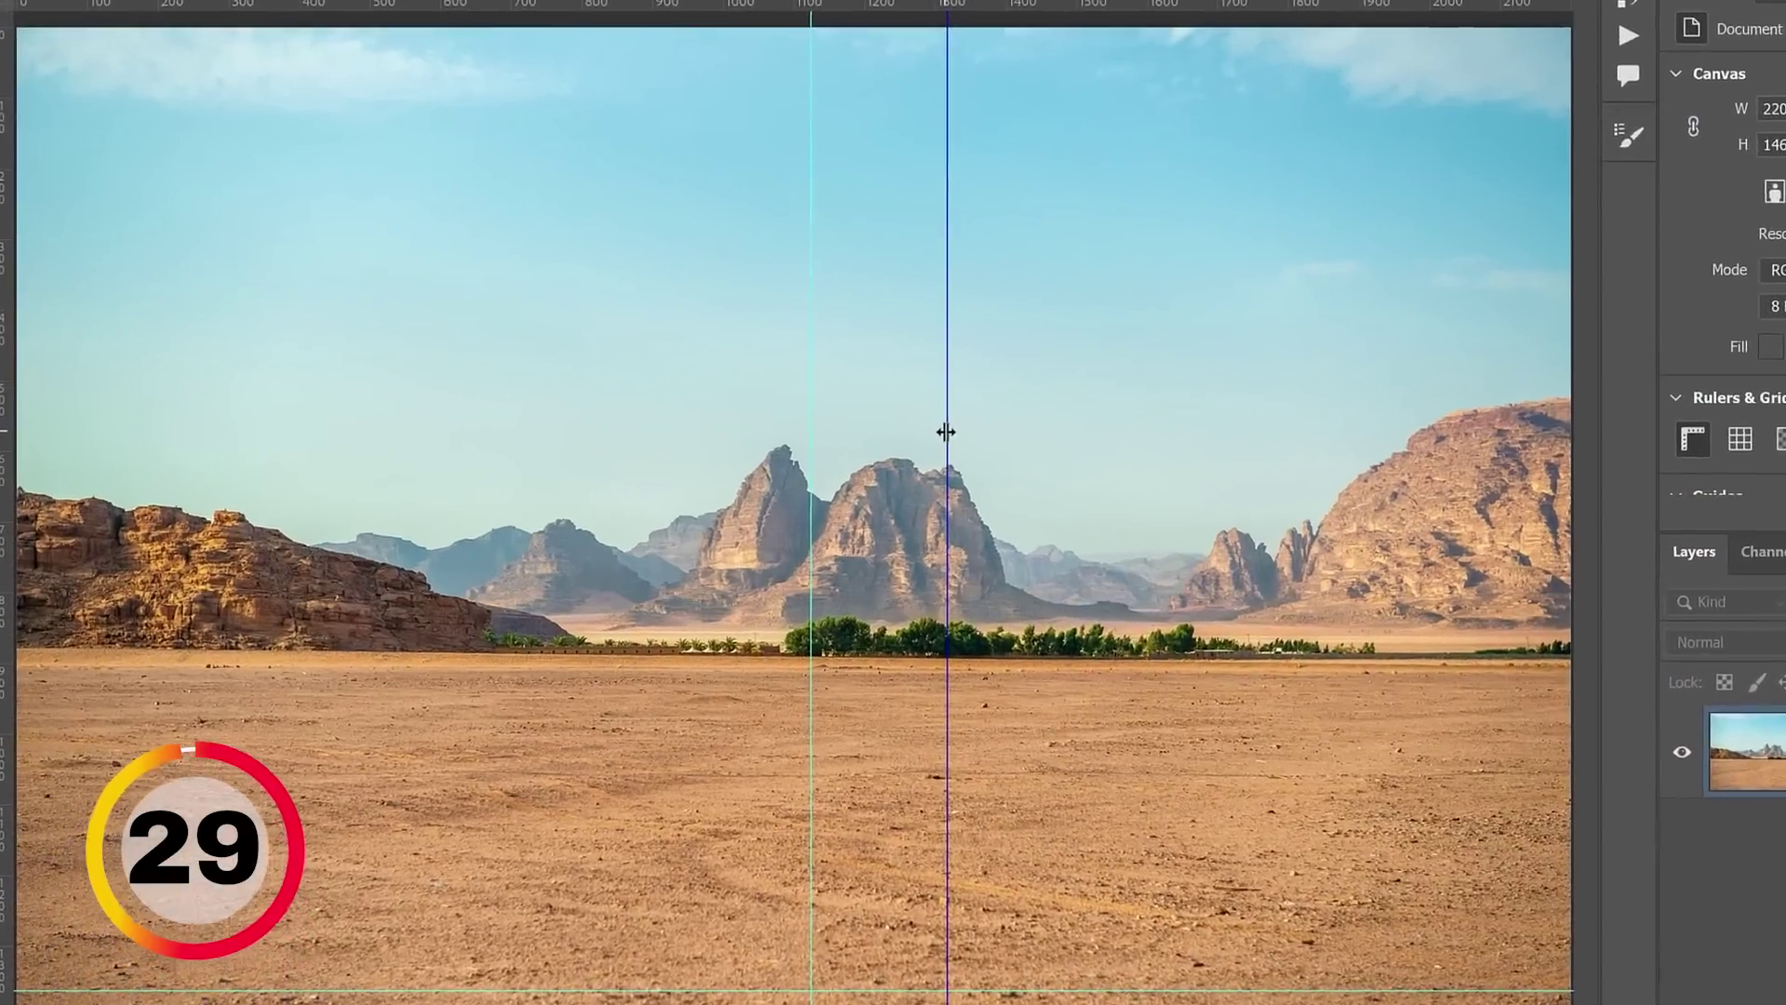
View the Guides, Grid & Slices preferences by way of a vertical guide, and close them without changes
double_click(829, 467)
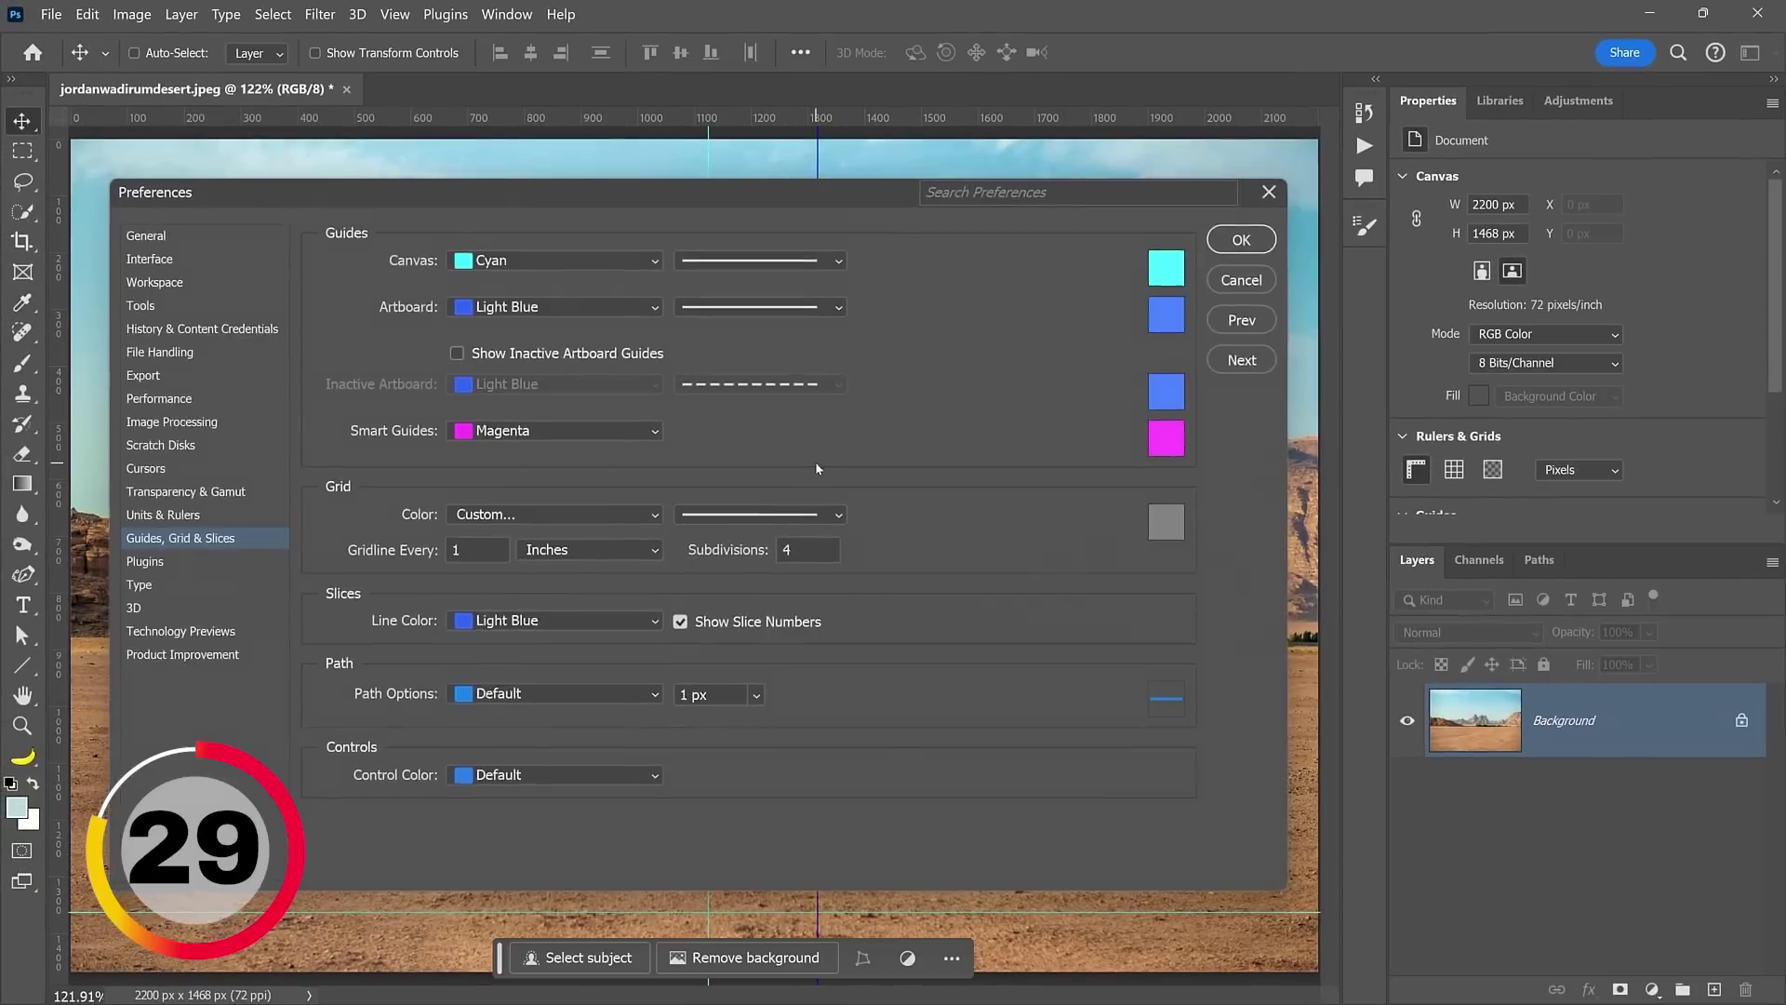
key(Escape)
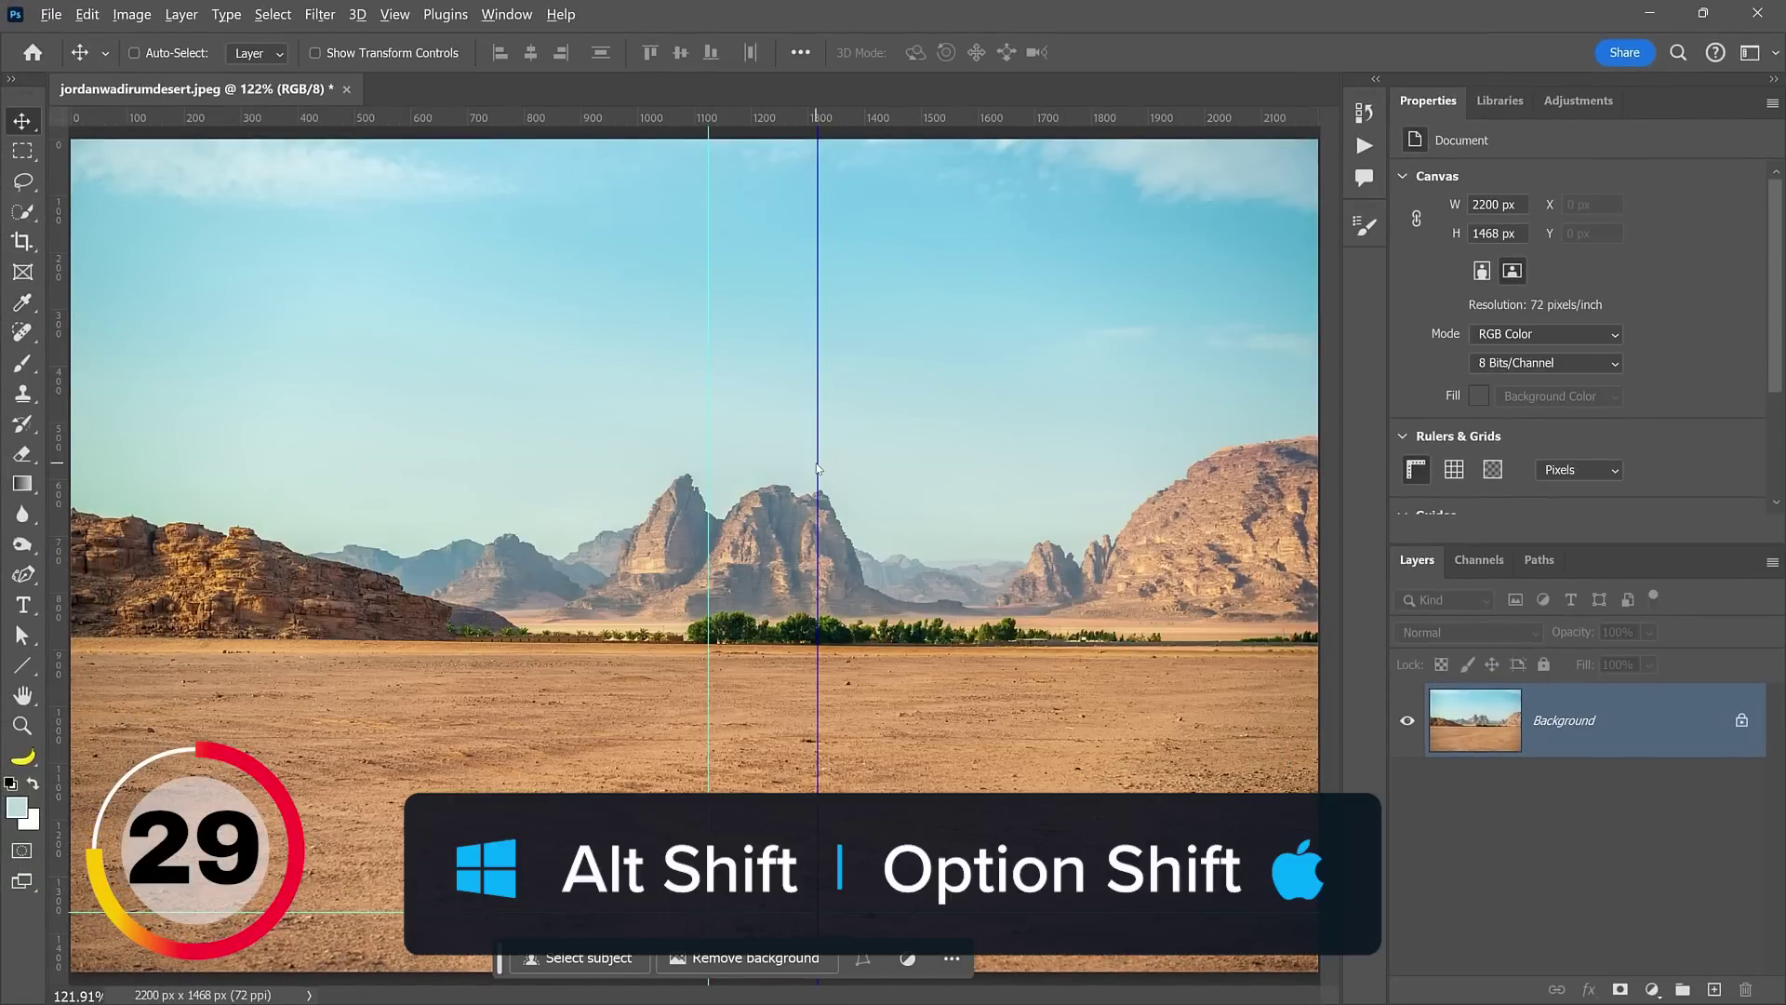
Edit the selected vertical guide, setting its color to Light Red and its position to 75%
double_click(816, 464)
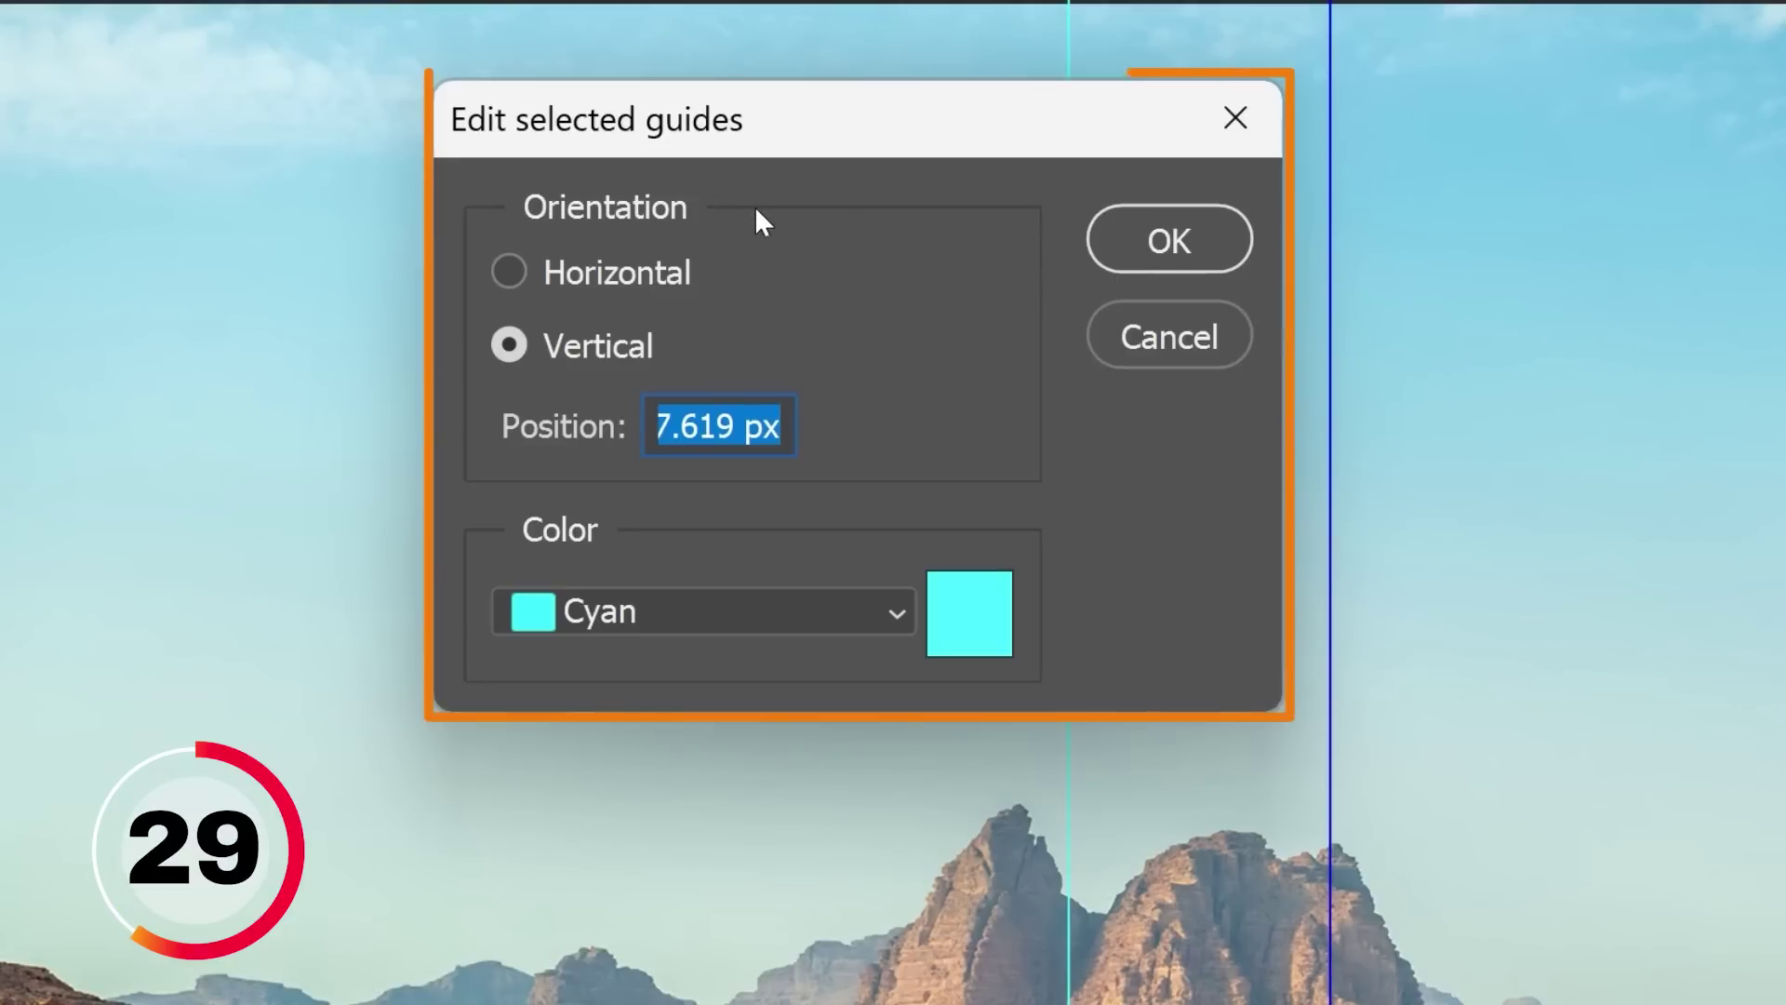
click(792, 607)
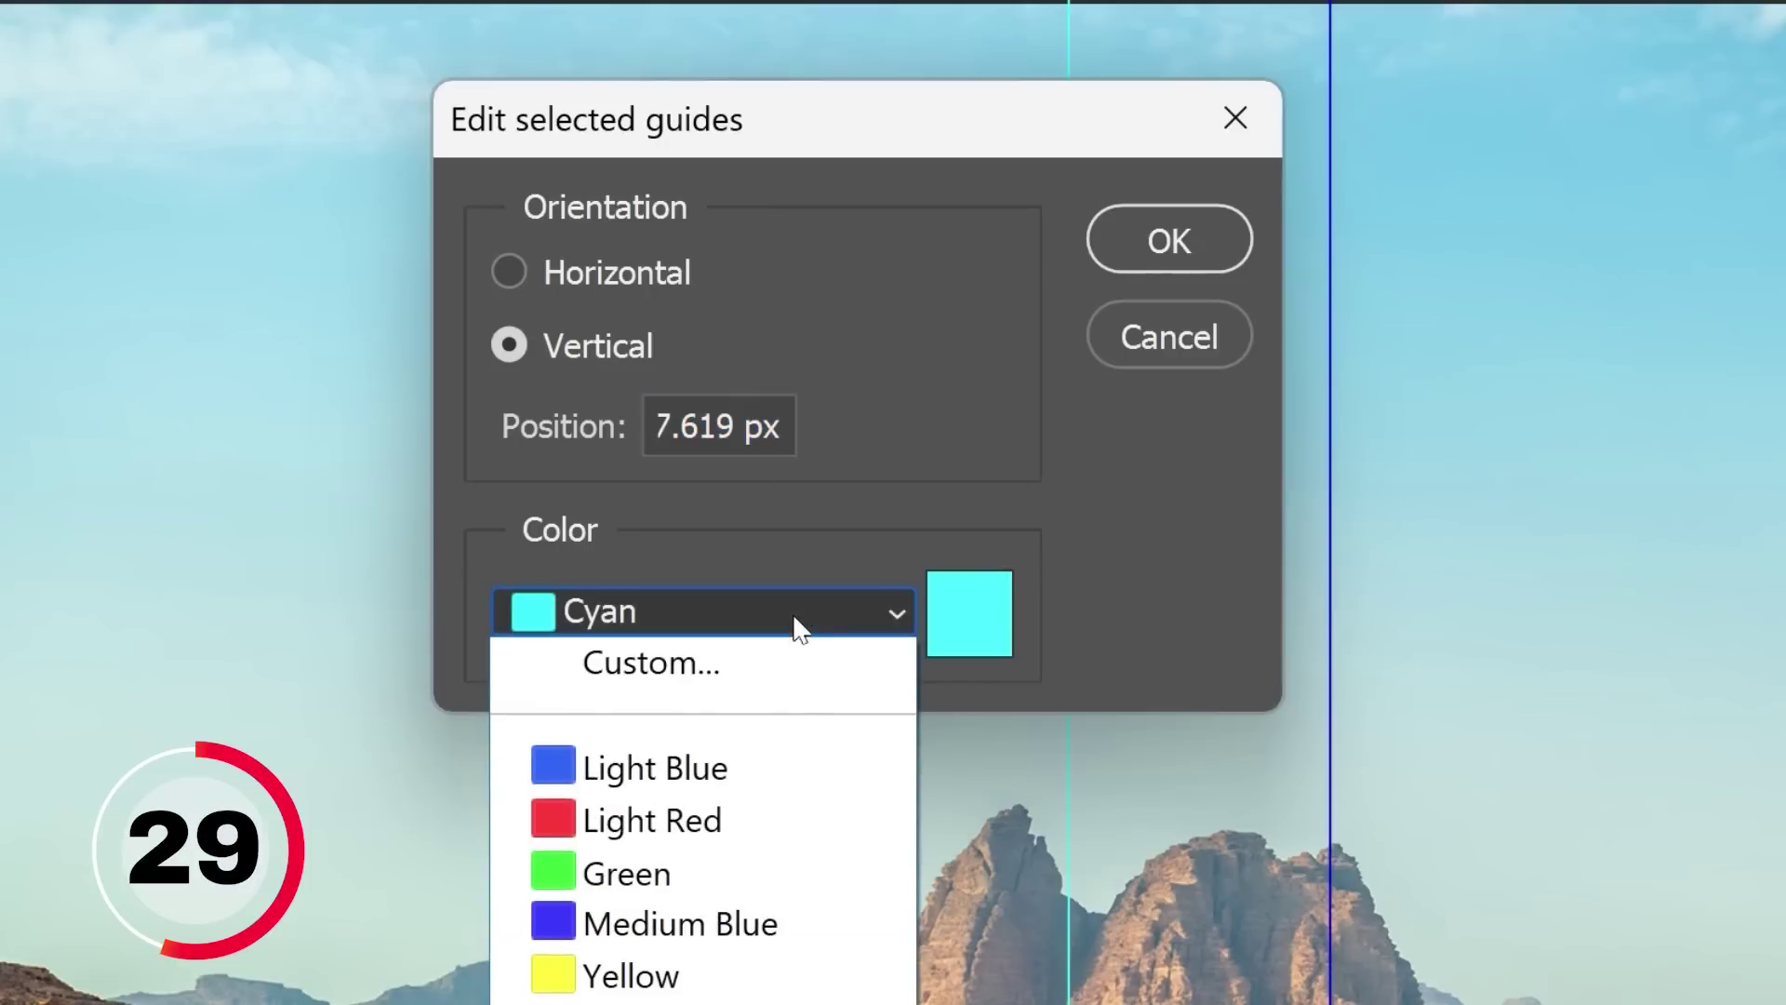
click(790, 821)
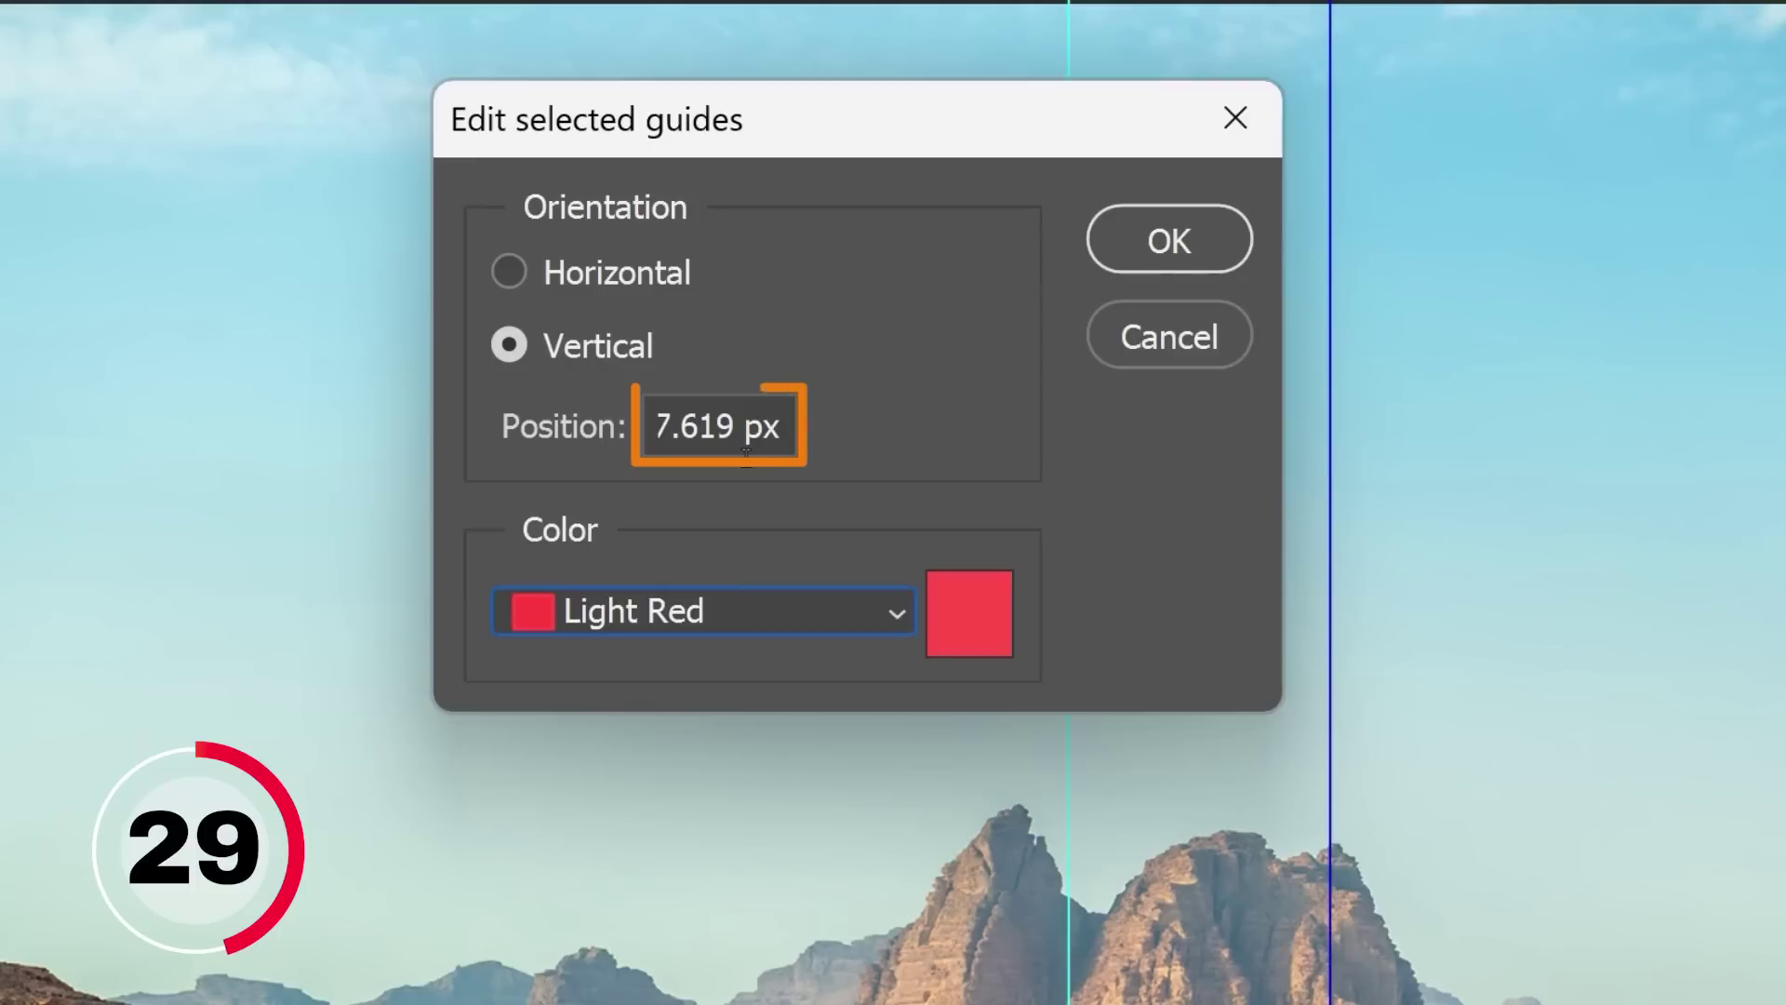
drag(780, 437, 585, 429)
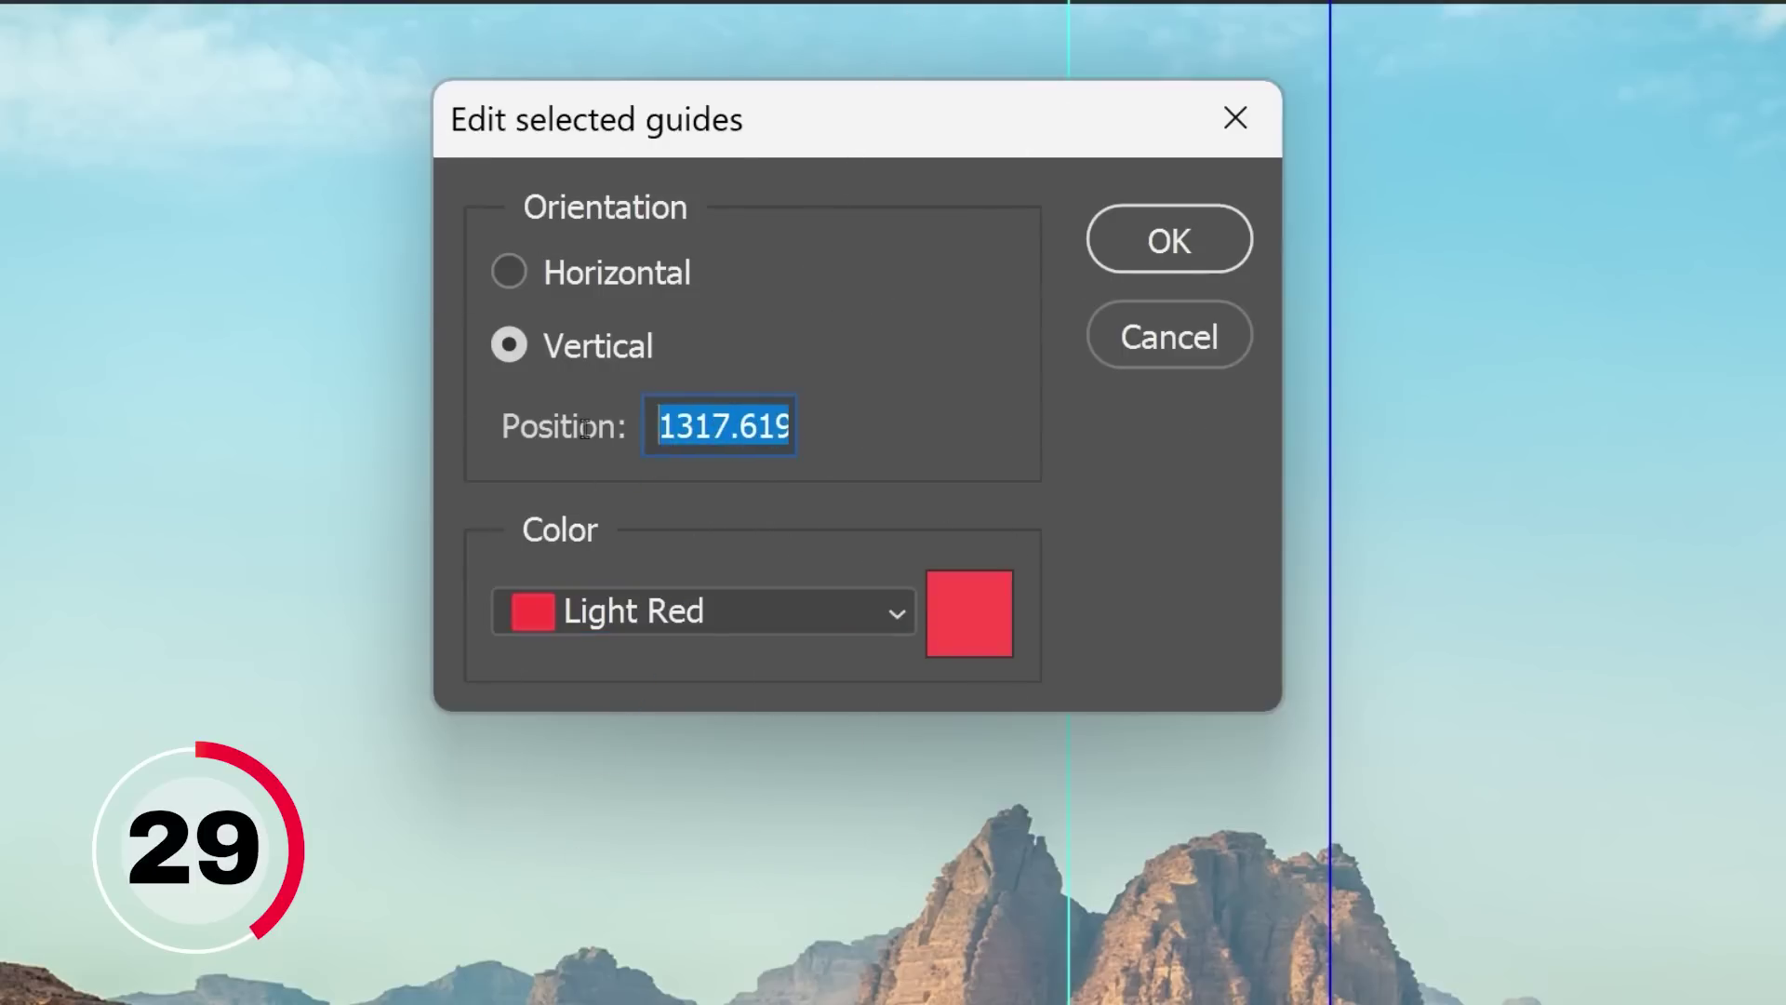
text(75)
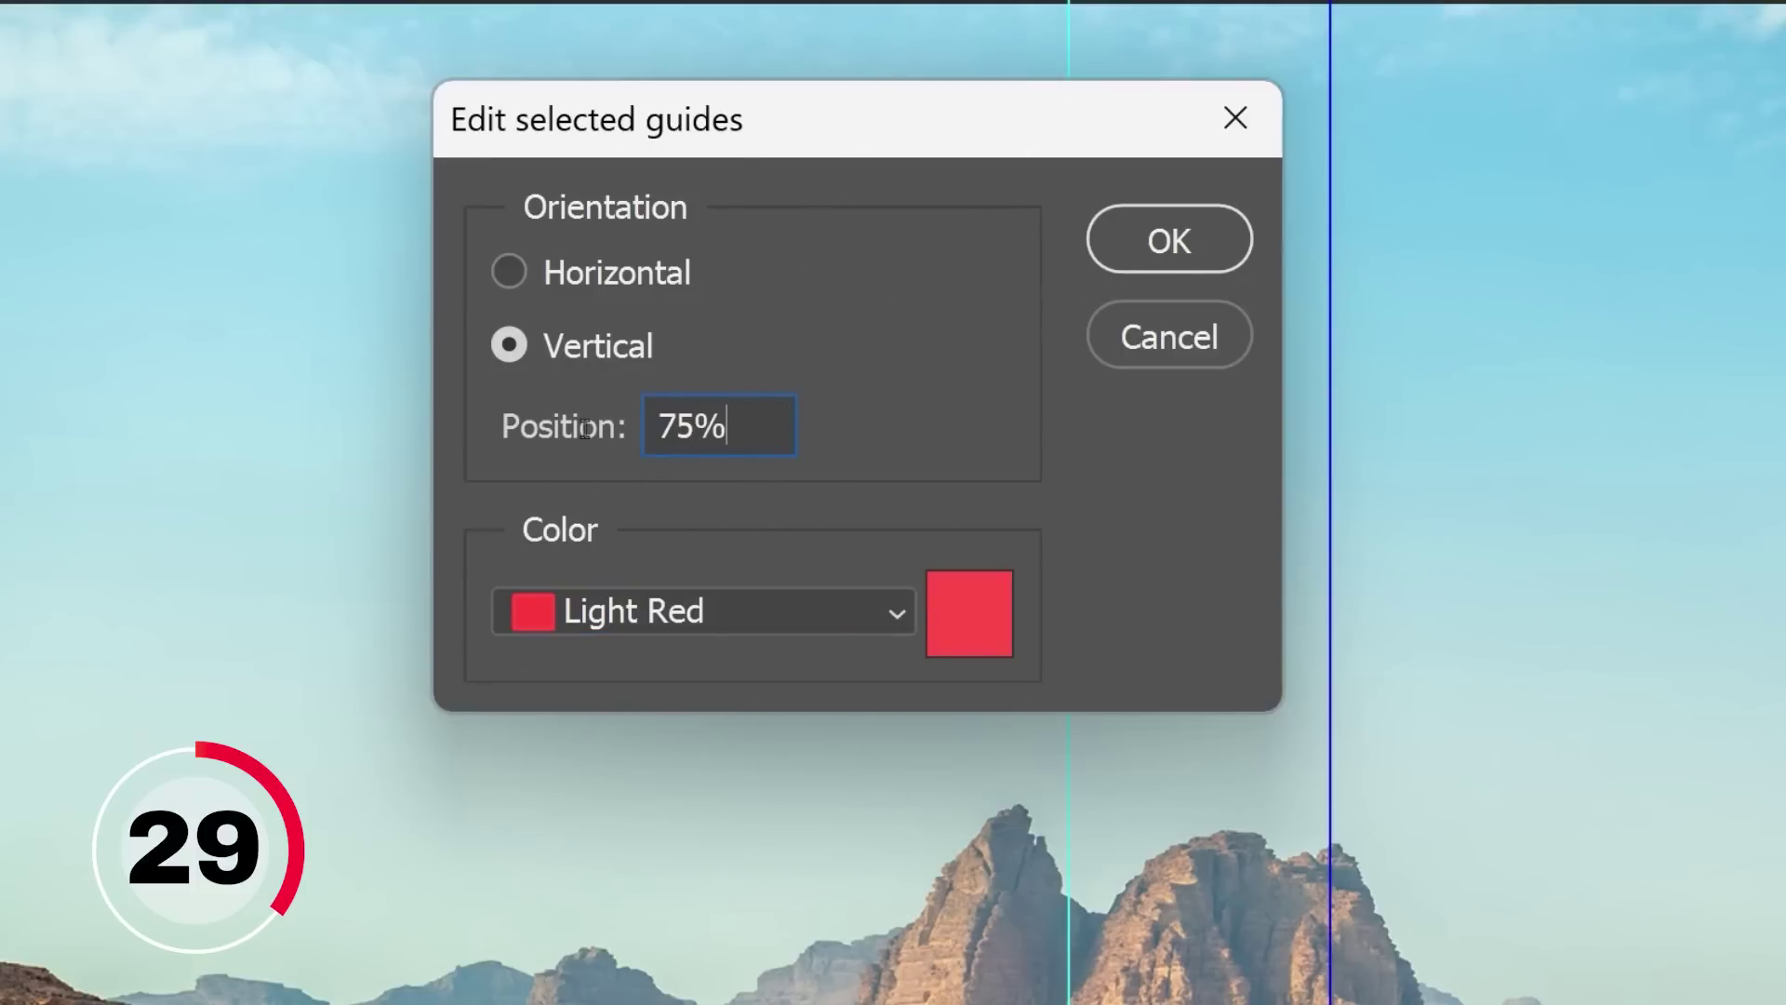
click(1137, 265)
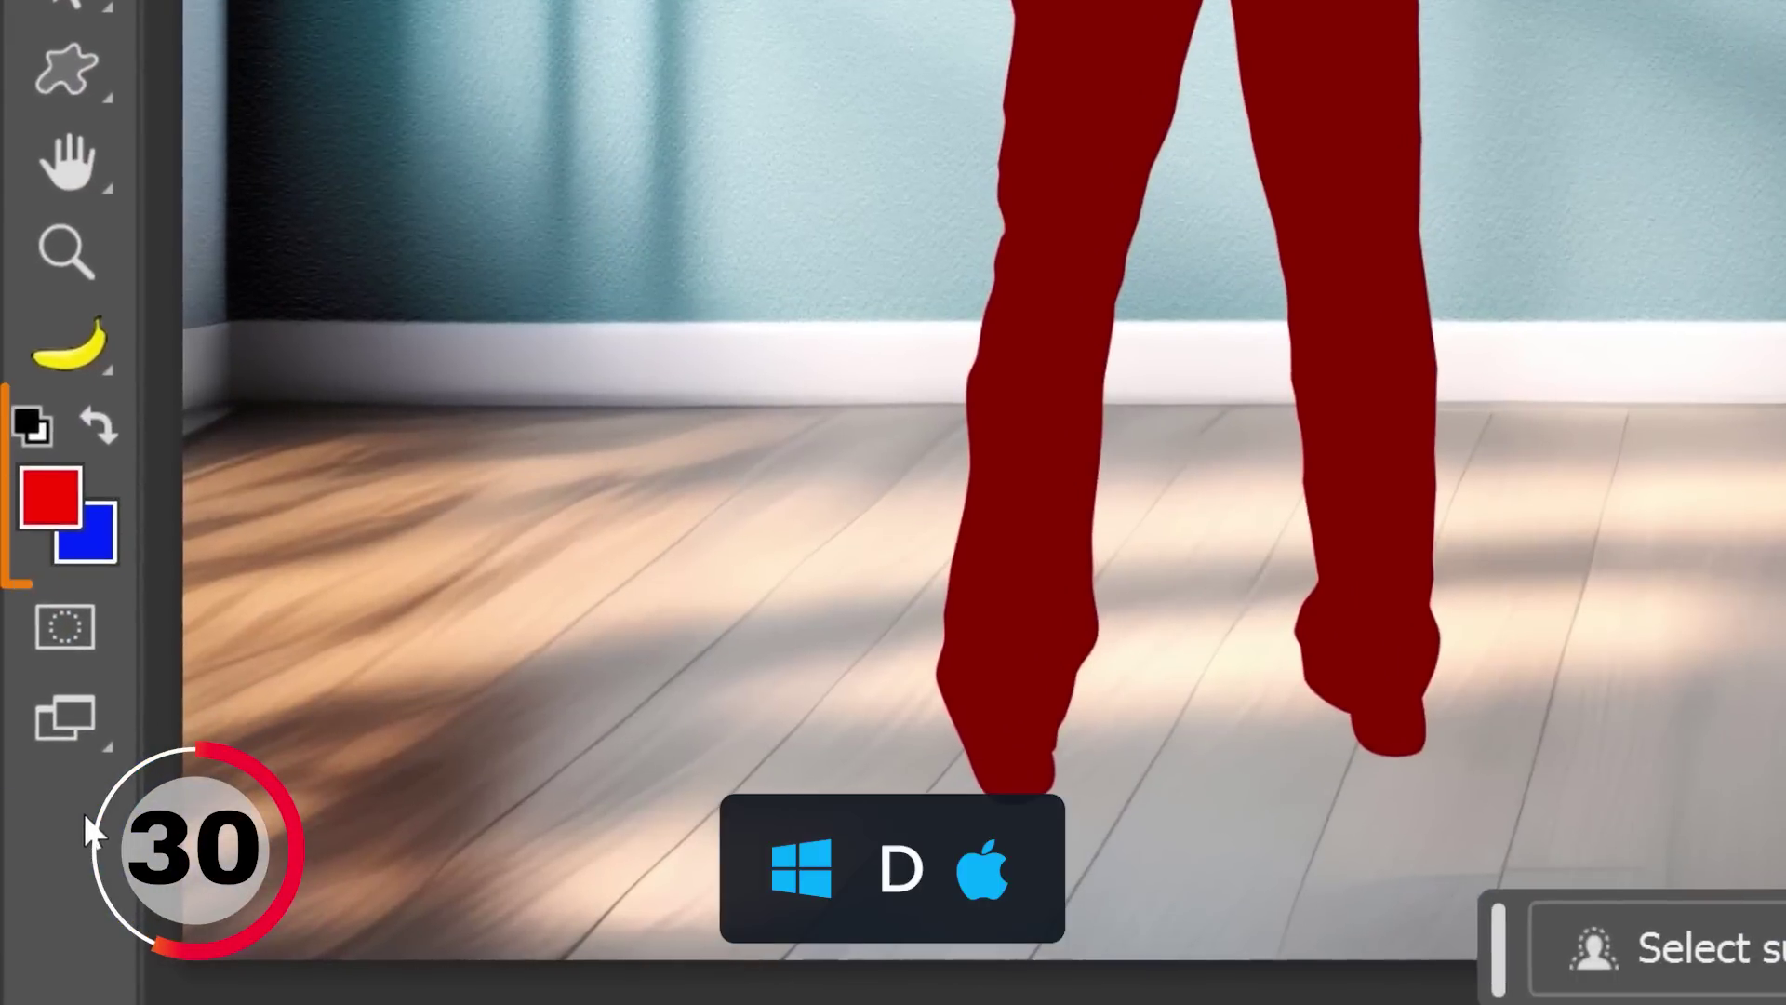
Reset the foreground and background colors to the default black and white, and swap them back and forth
key(d)
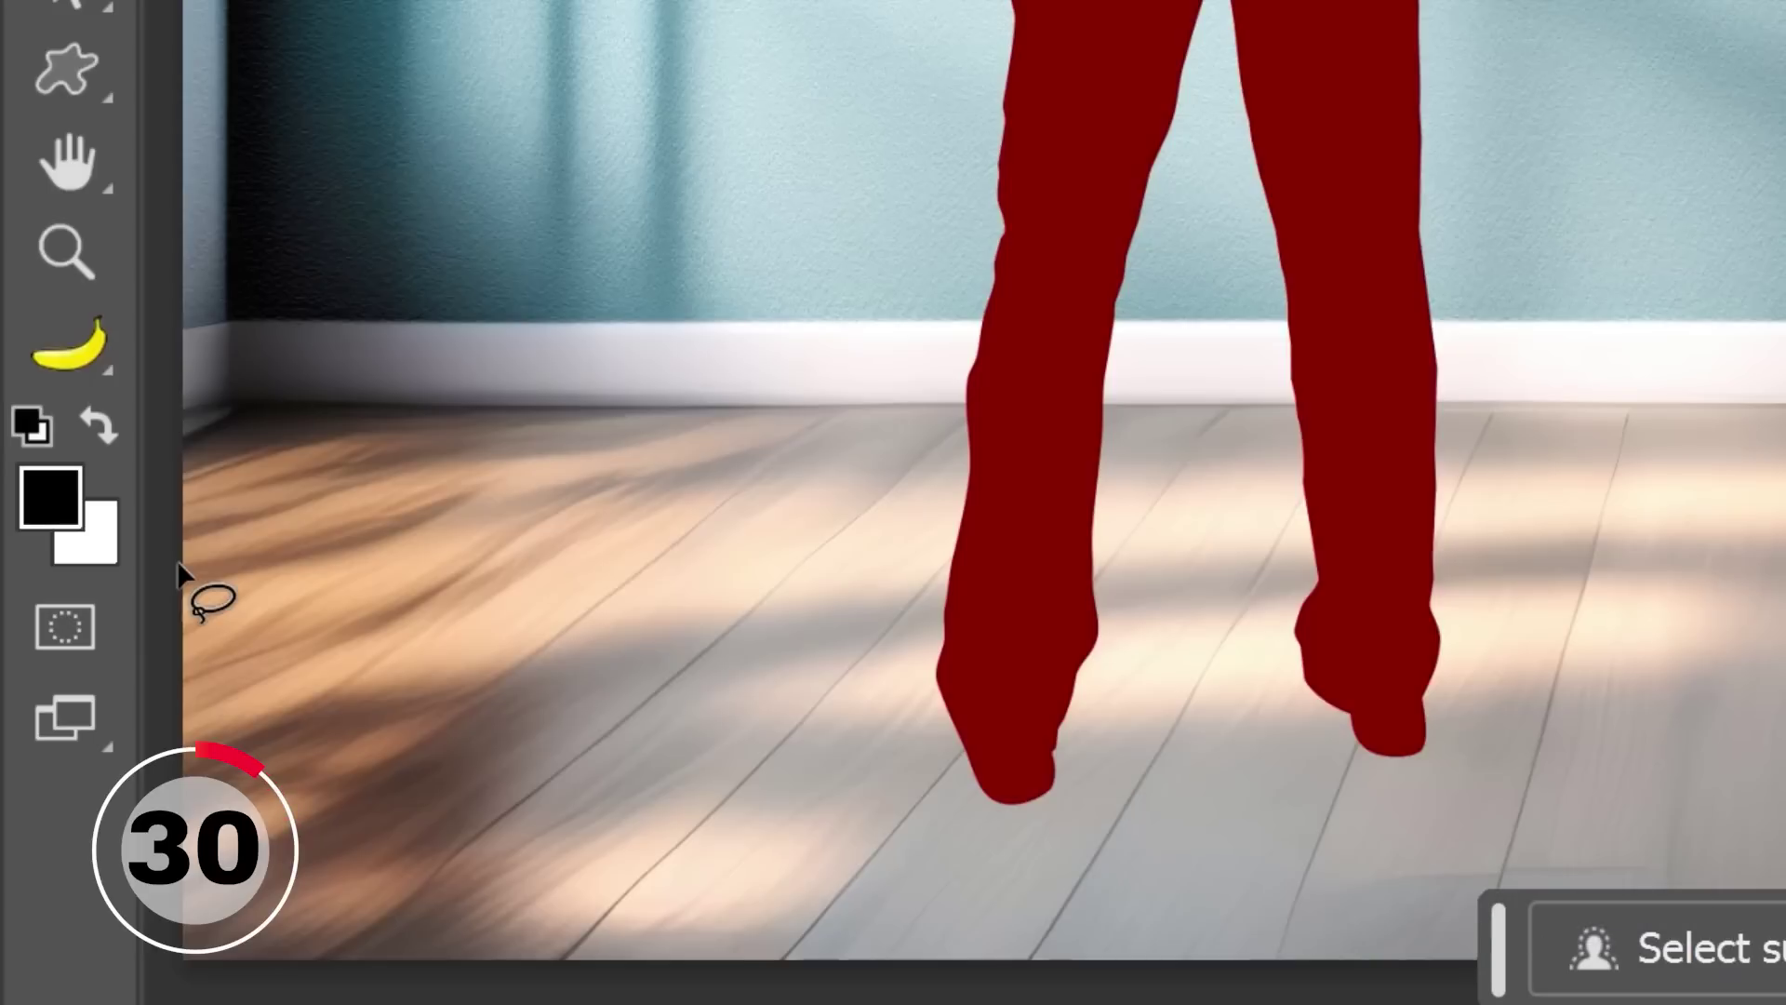
key(x)
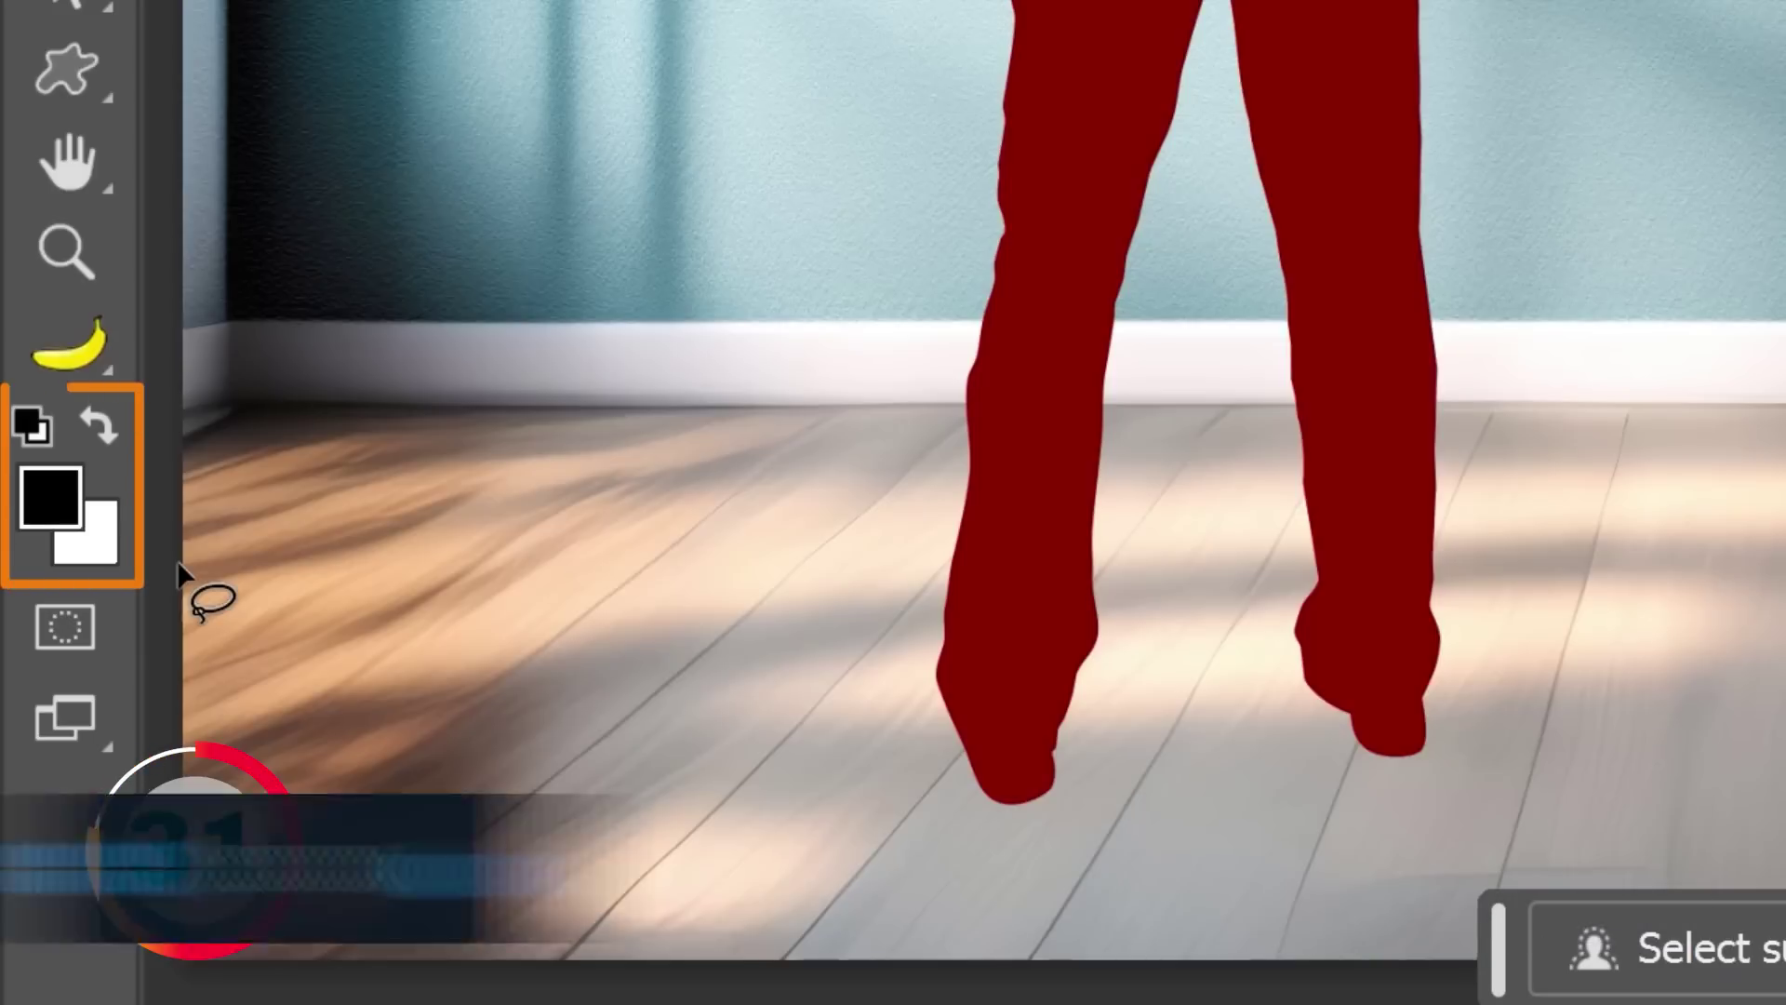
key(x)
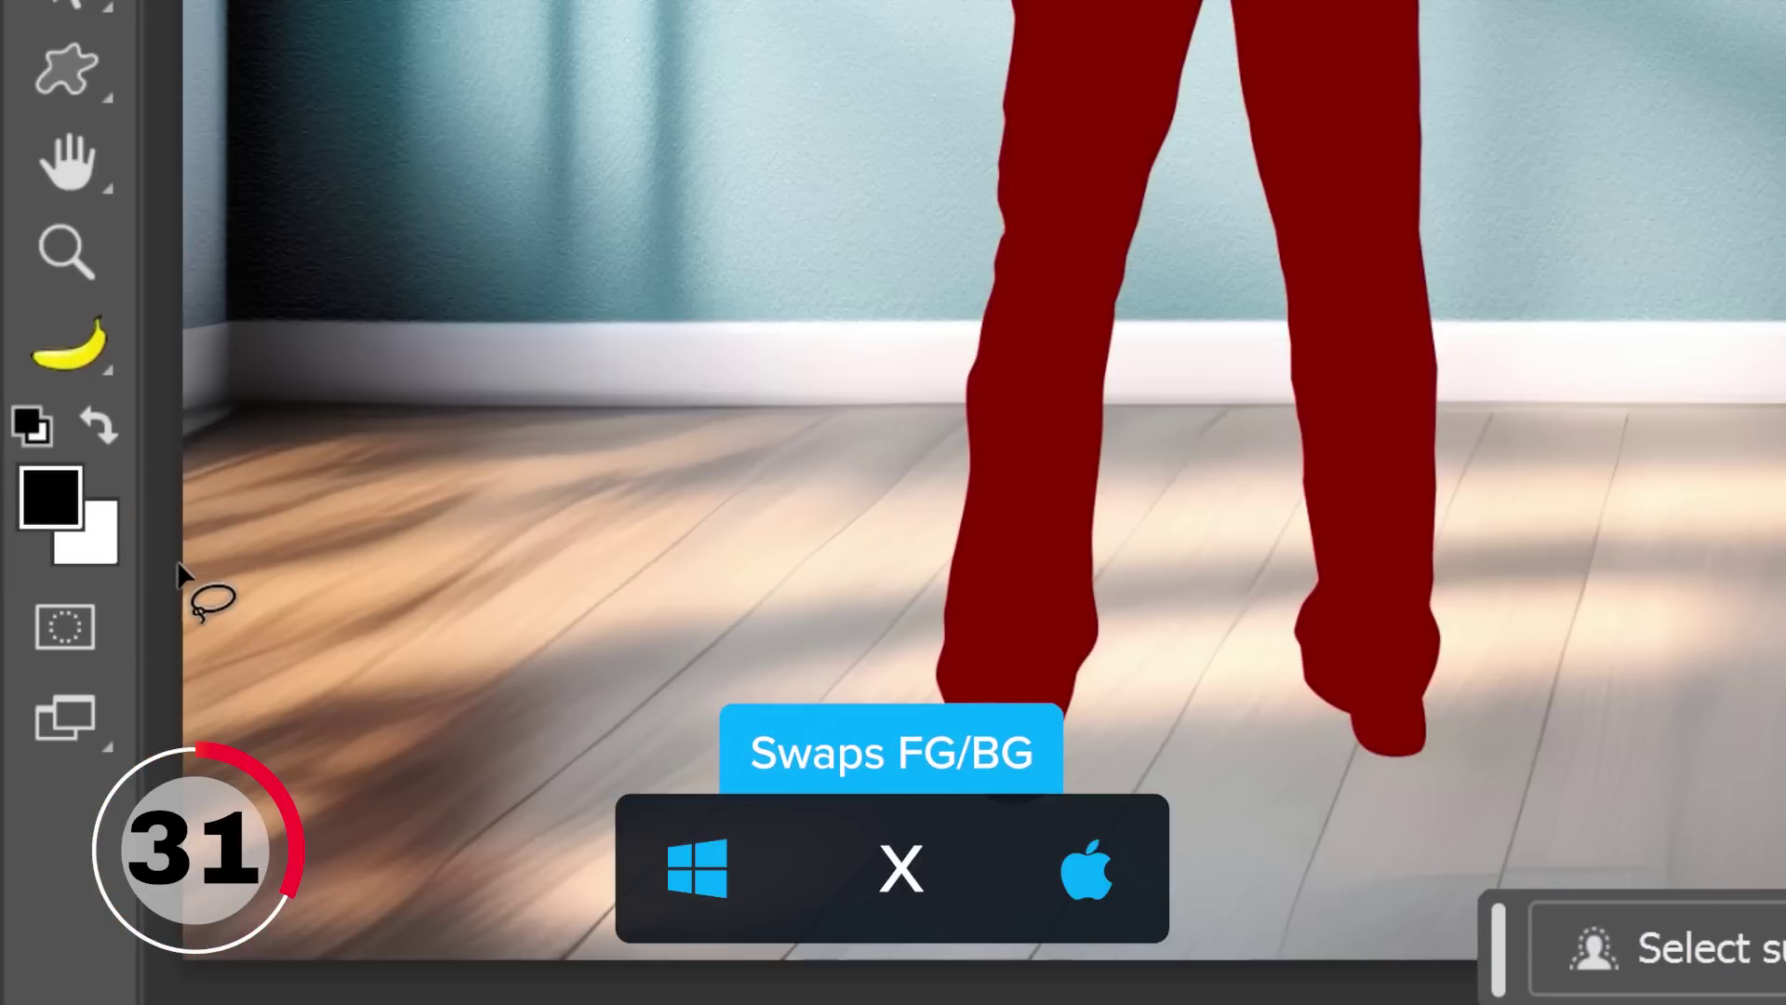
key(x)
key(x)
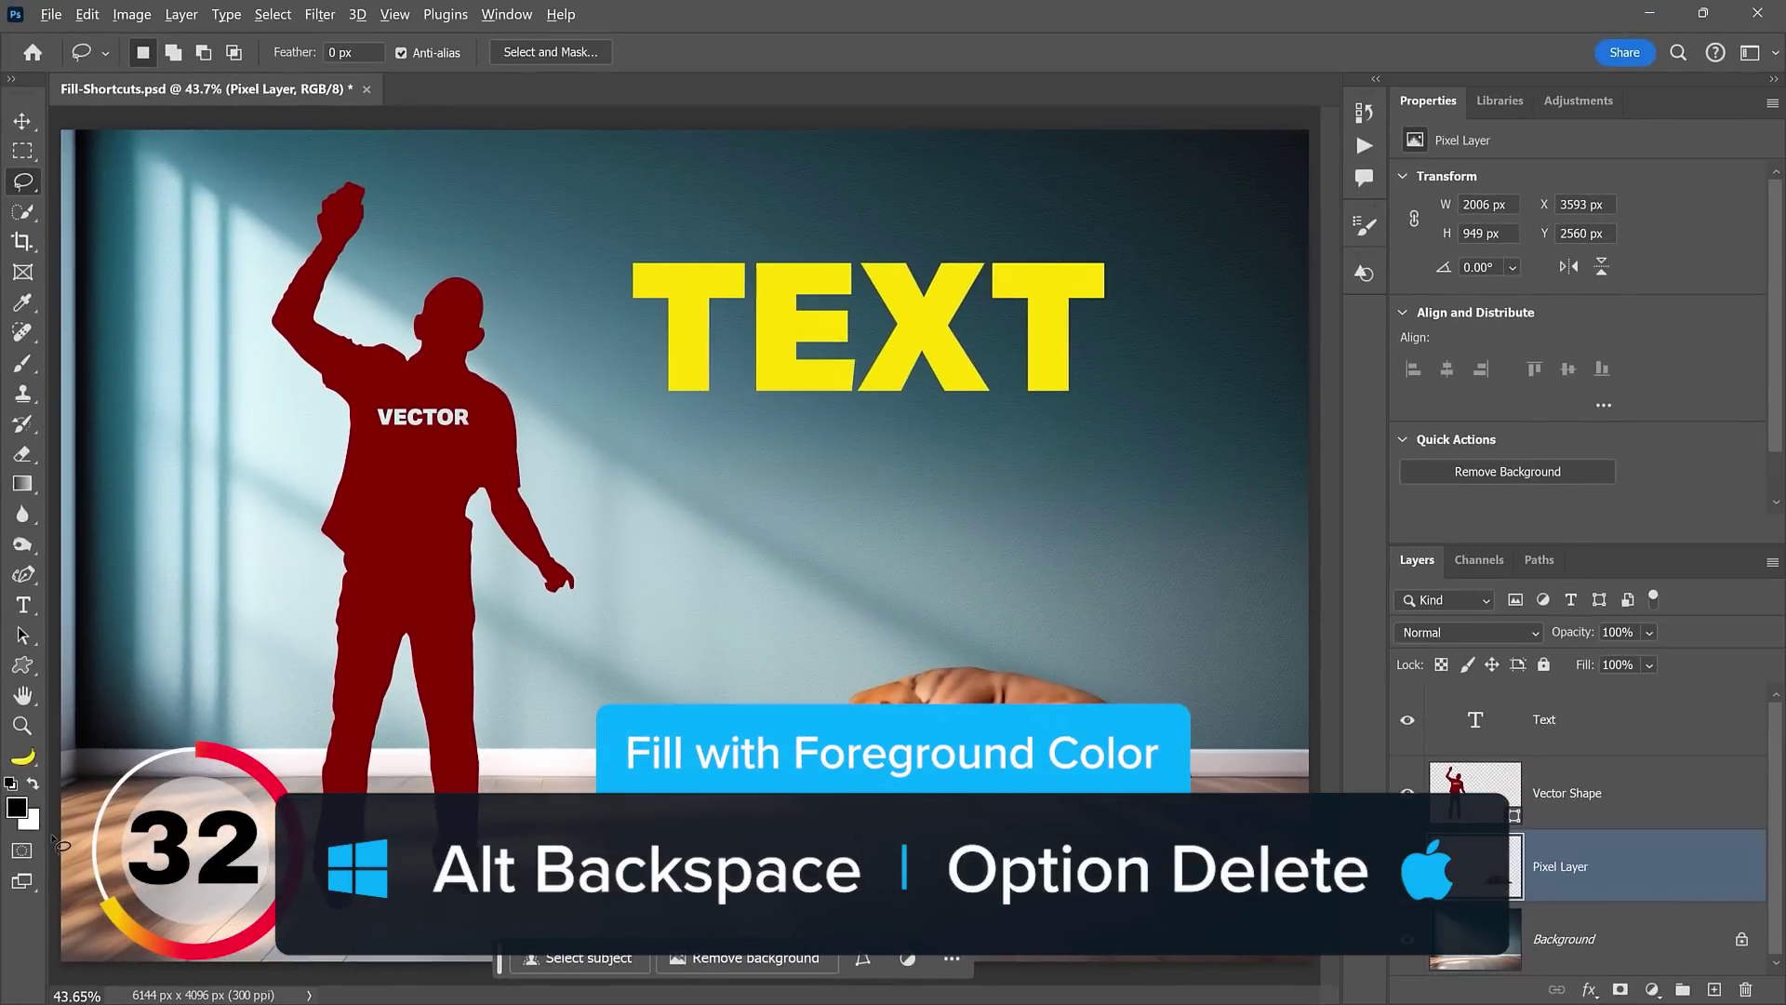
Try filling the whole Pixel Layer with the black foreground color
key(alt+BackSpace)
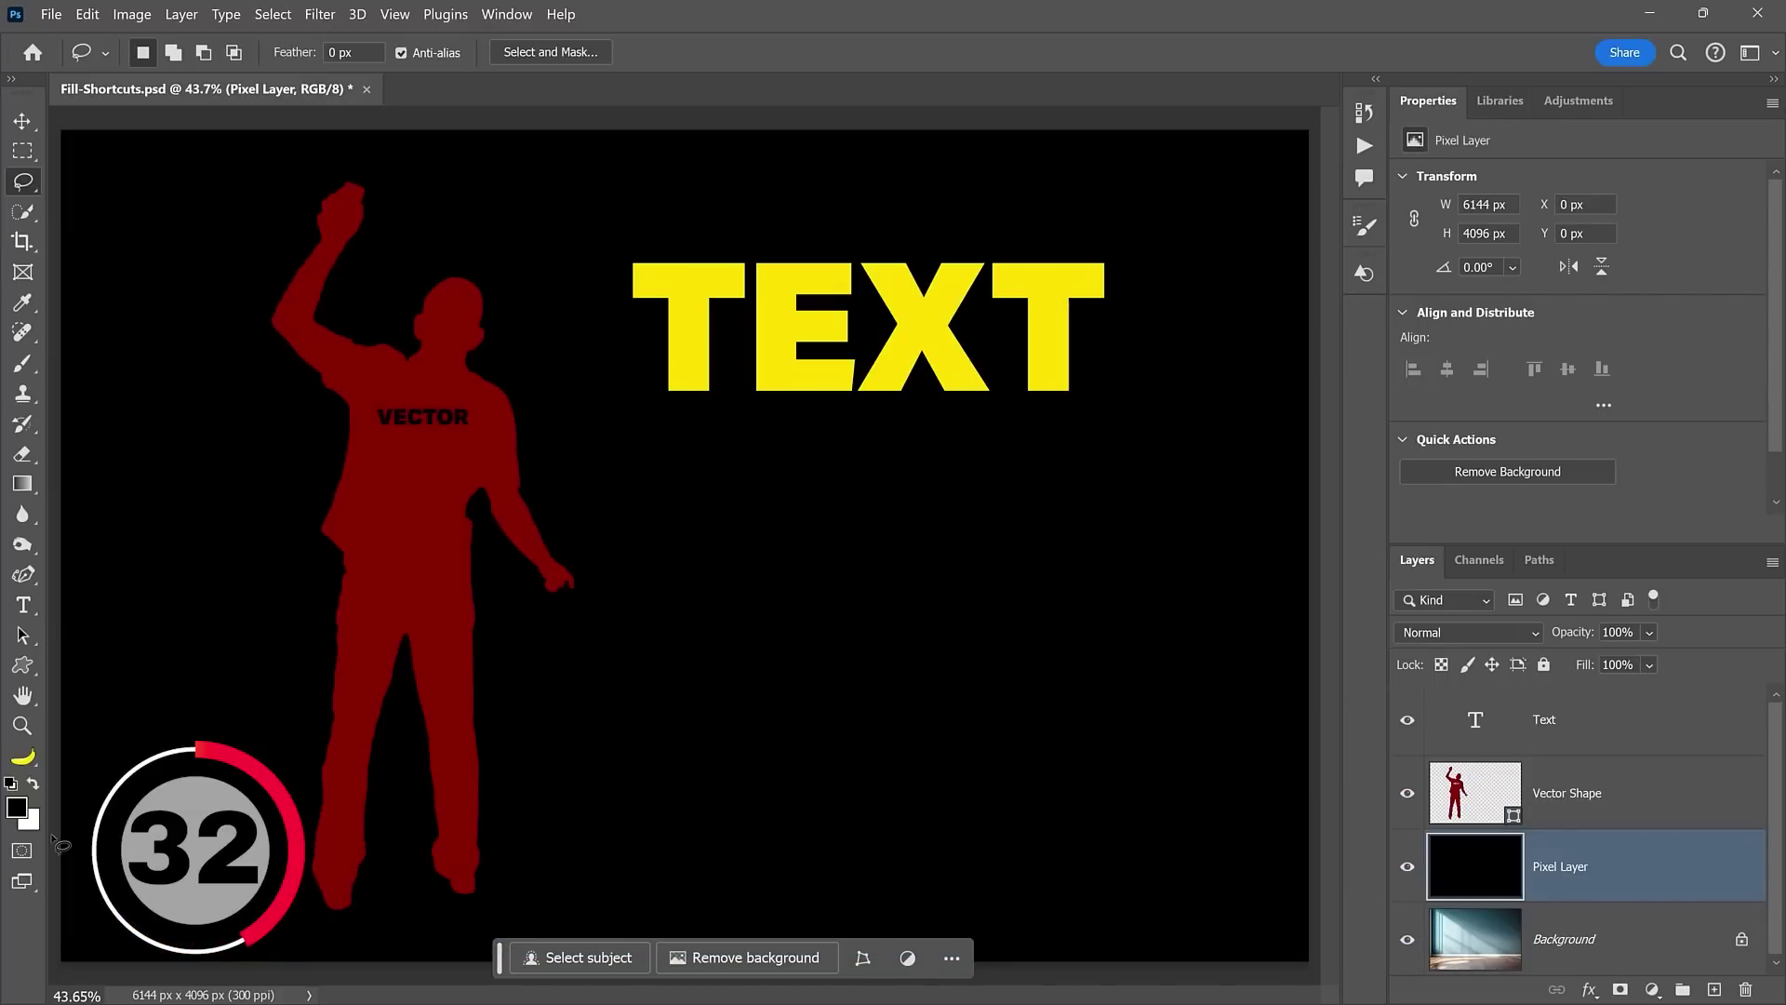
key(ctrl+z)
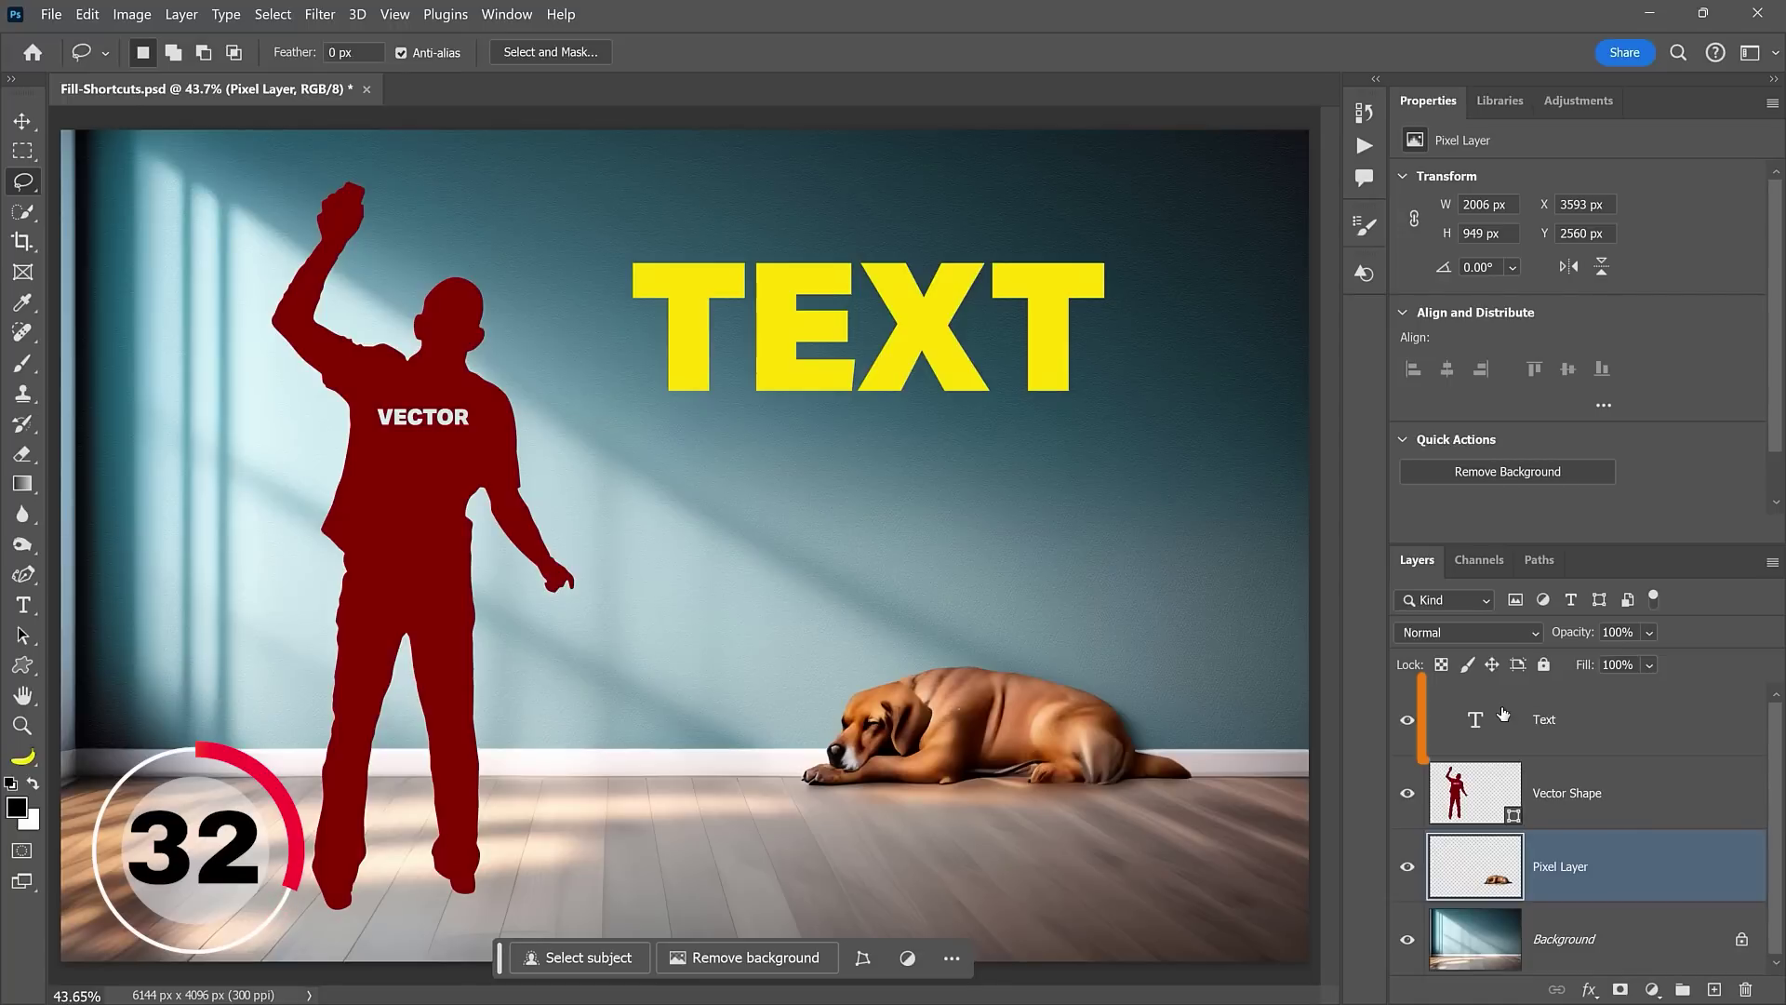
Fill the Text layer with the black foreground color
click(1602, 728)
key(alt+BackSpace)
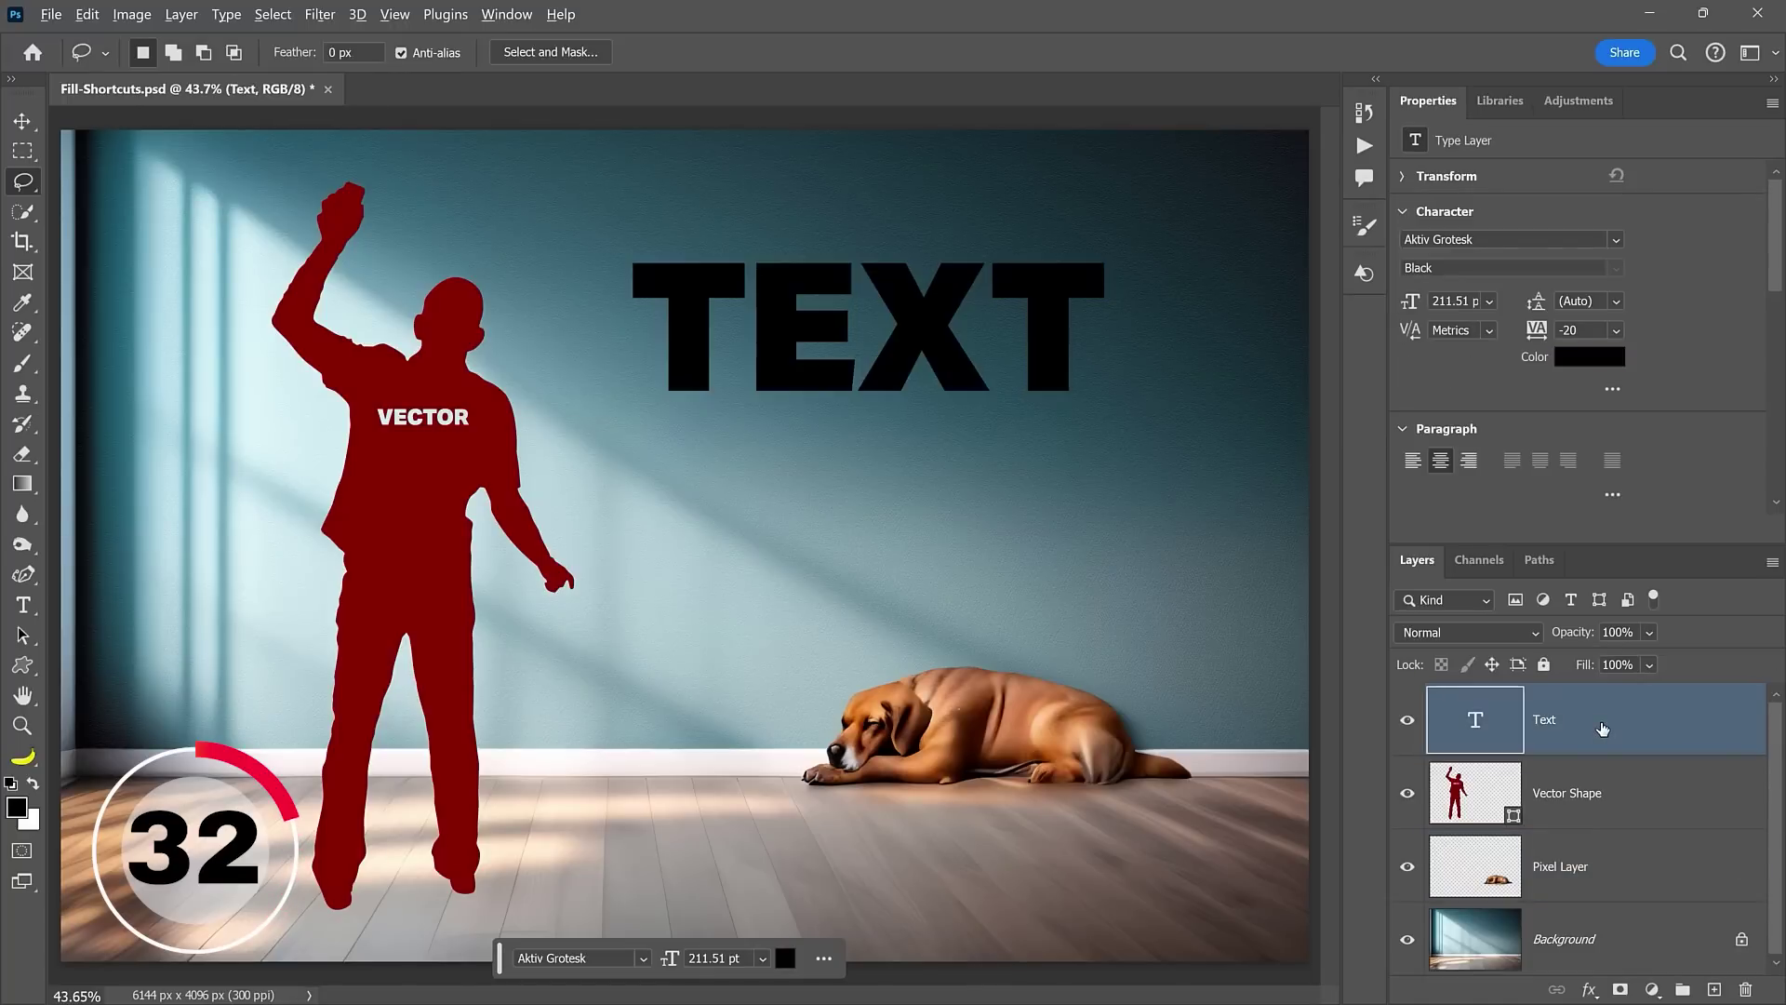
Fill the Vector Shape layer with the black foreground color, and refill it with the white background color
click(1607, 800)
key(alt+BackSpace)
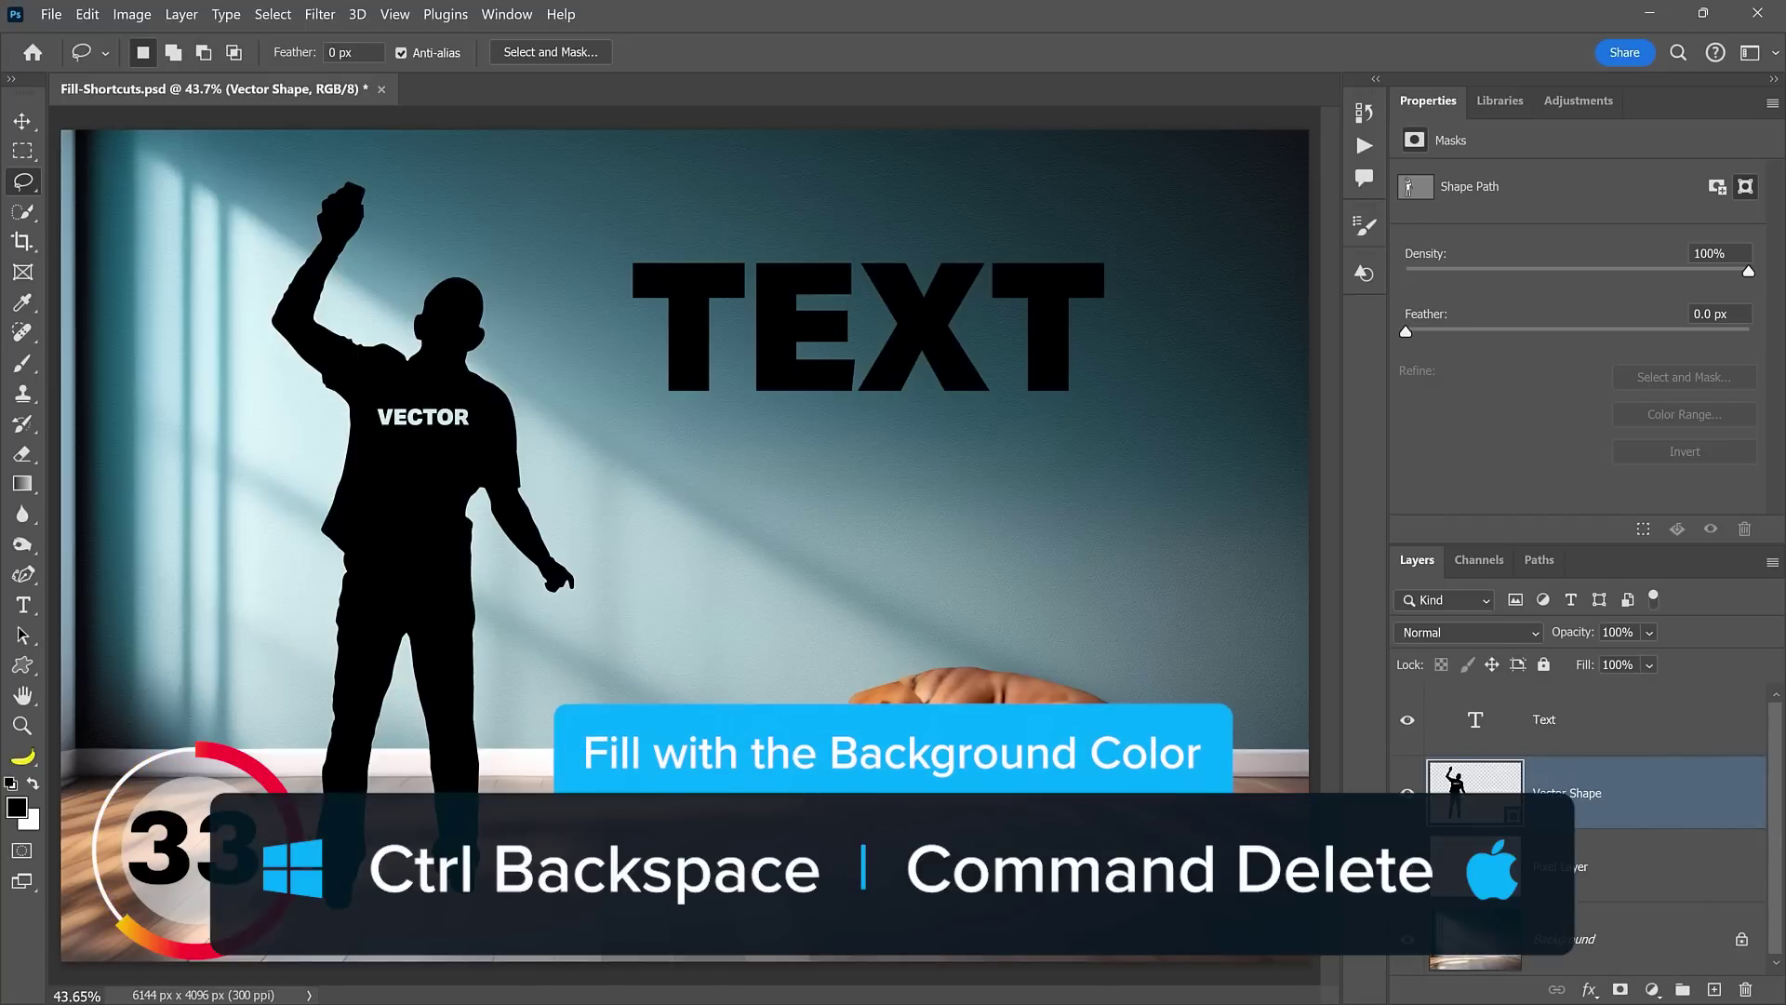
key(ctrl+BackSpace)
Fill the Text layer with the white background color, and only the opaque pixels of Pixel Layer with the black foreground color
click(1521, 735)
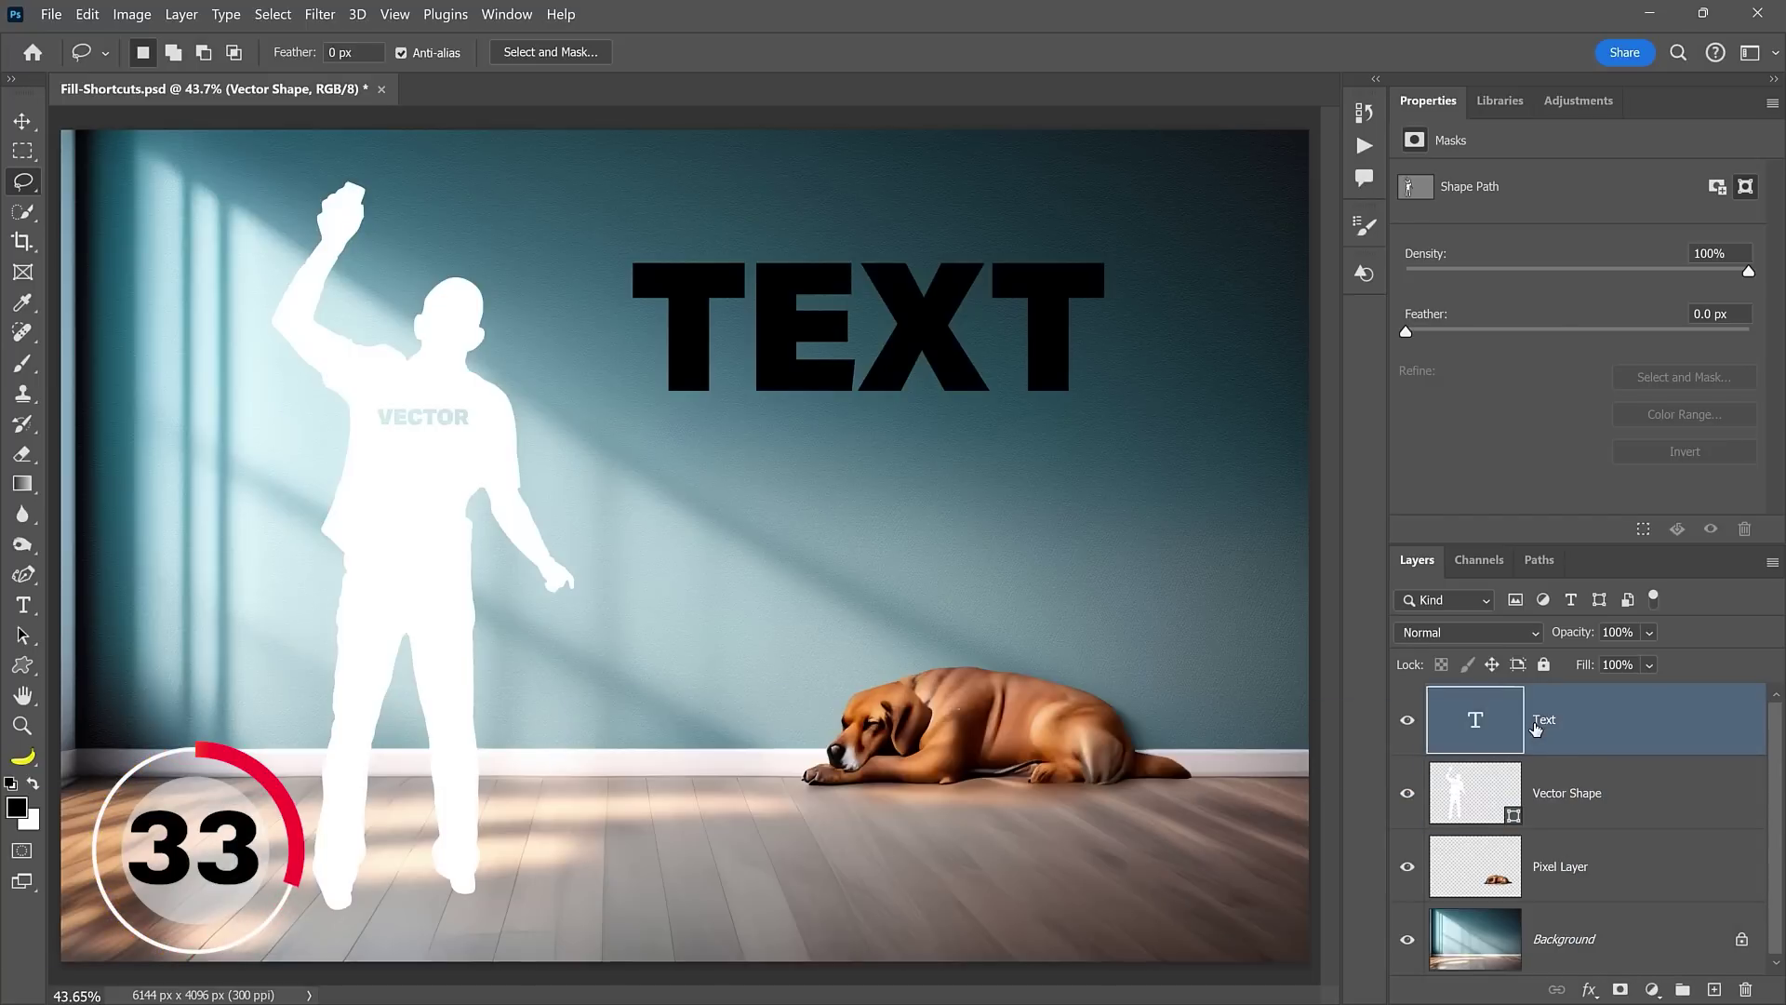
key(ctrl+BackSpace)
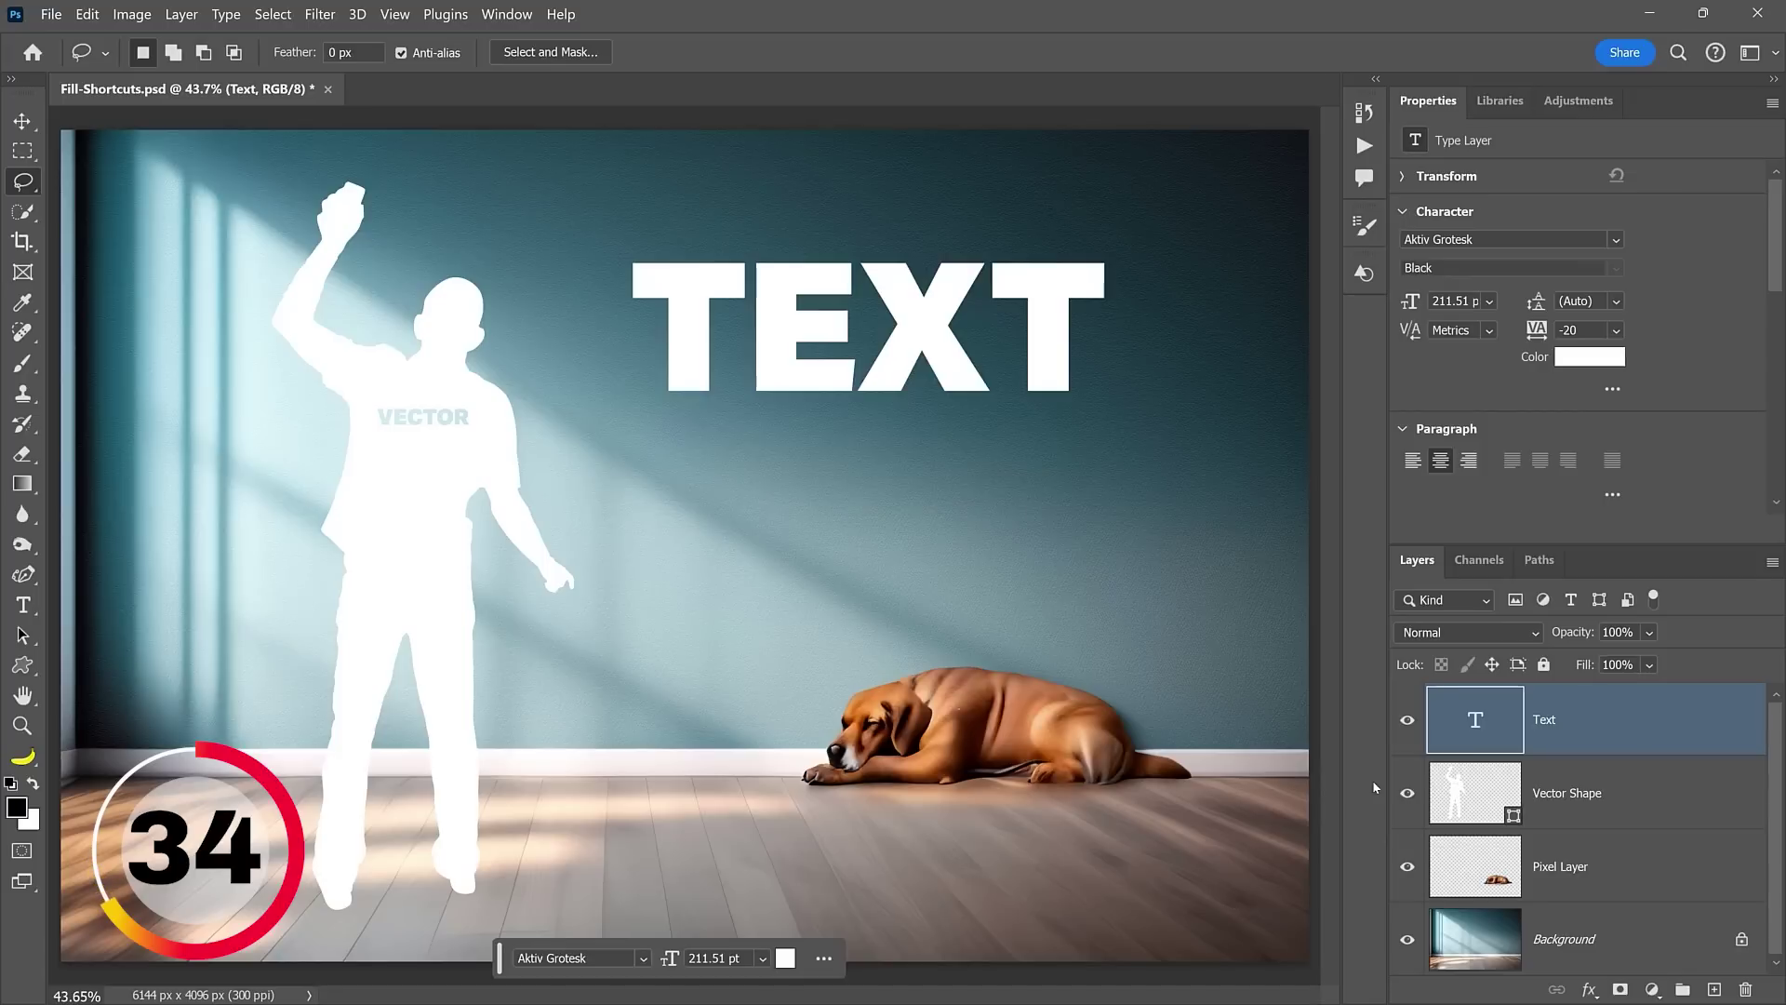
click(1556, 879)
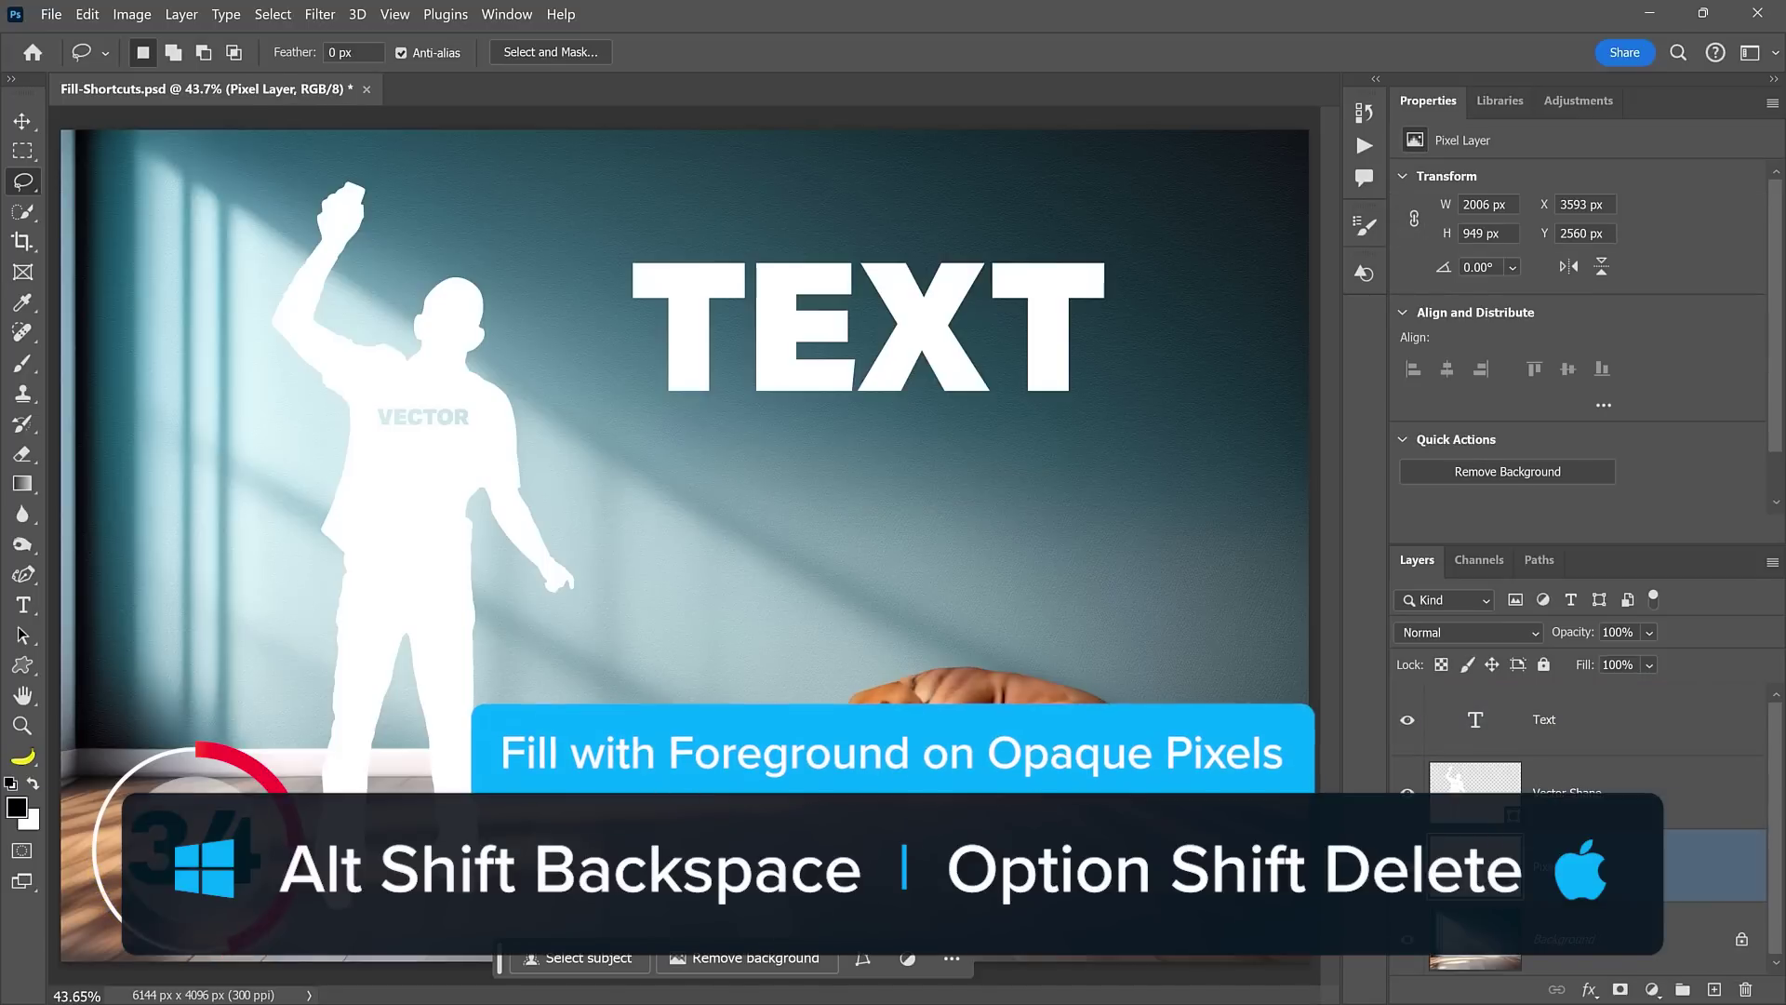
key(alt+shift+BackSpace)
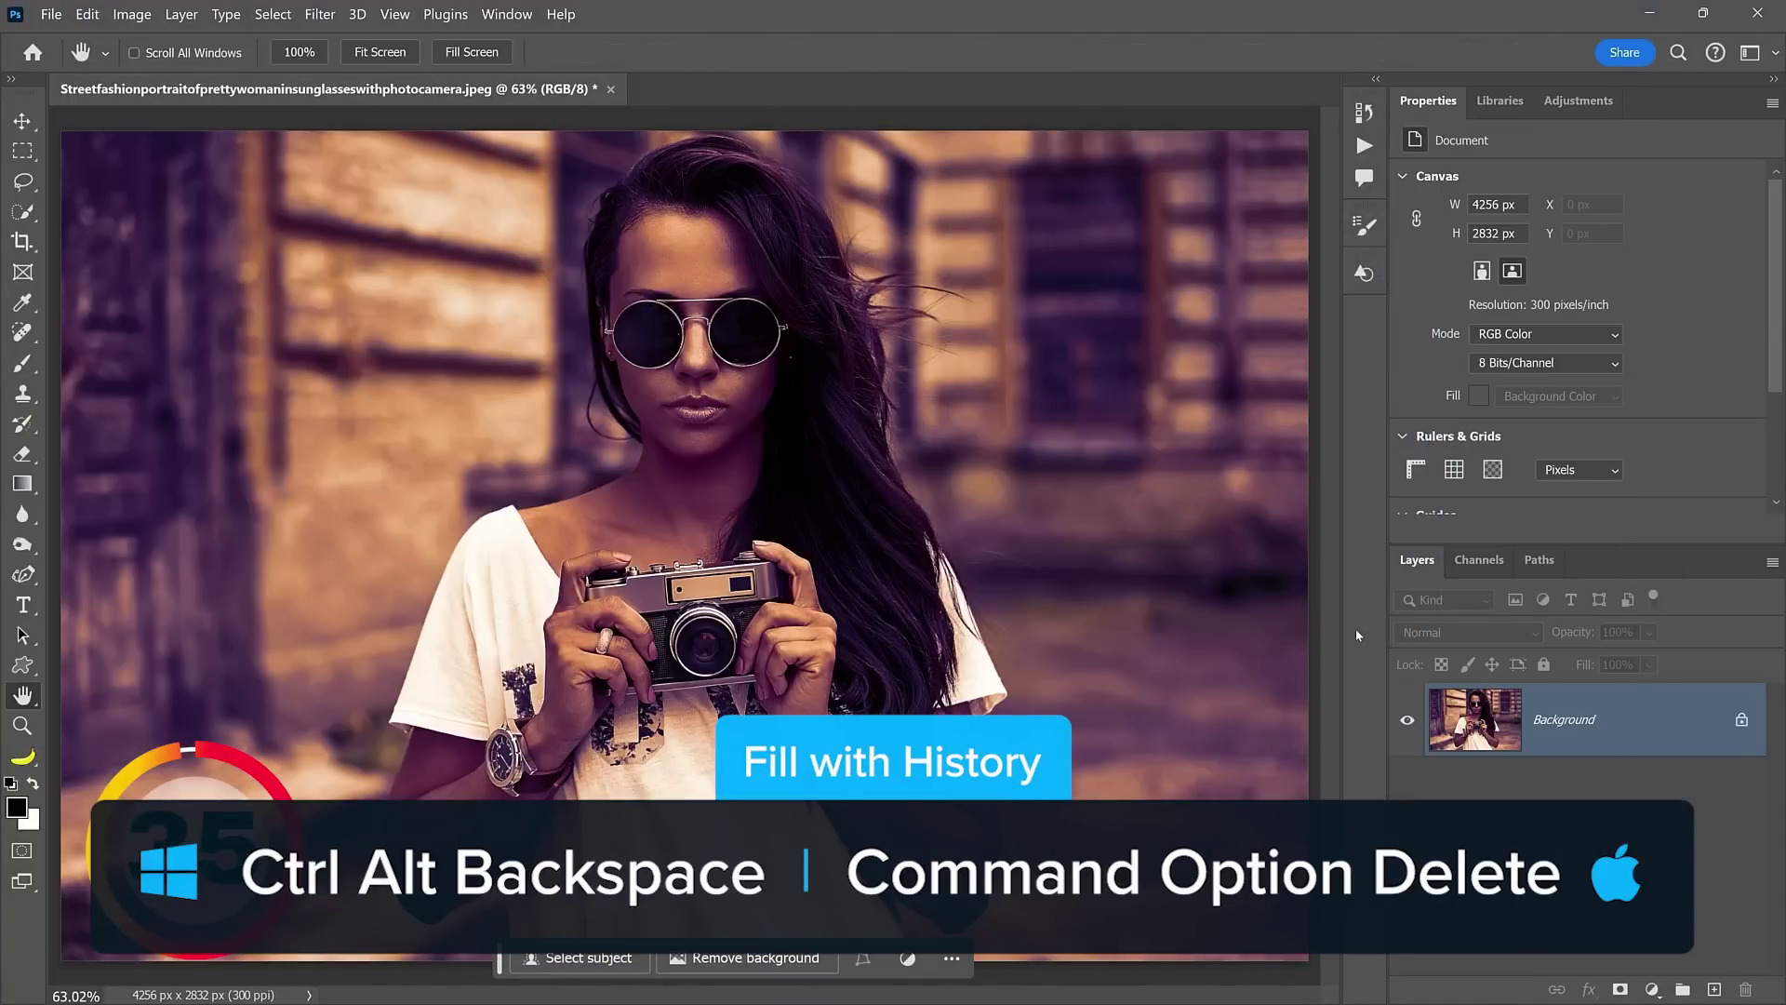
Fill the color-graded portrait photo with its original history state and display the document's history
key(ctrl+alt+BackSpace)
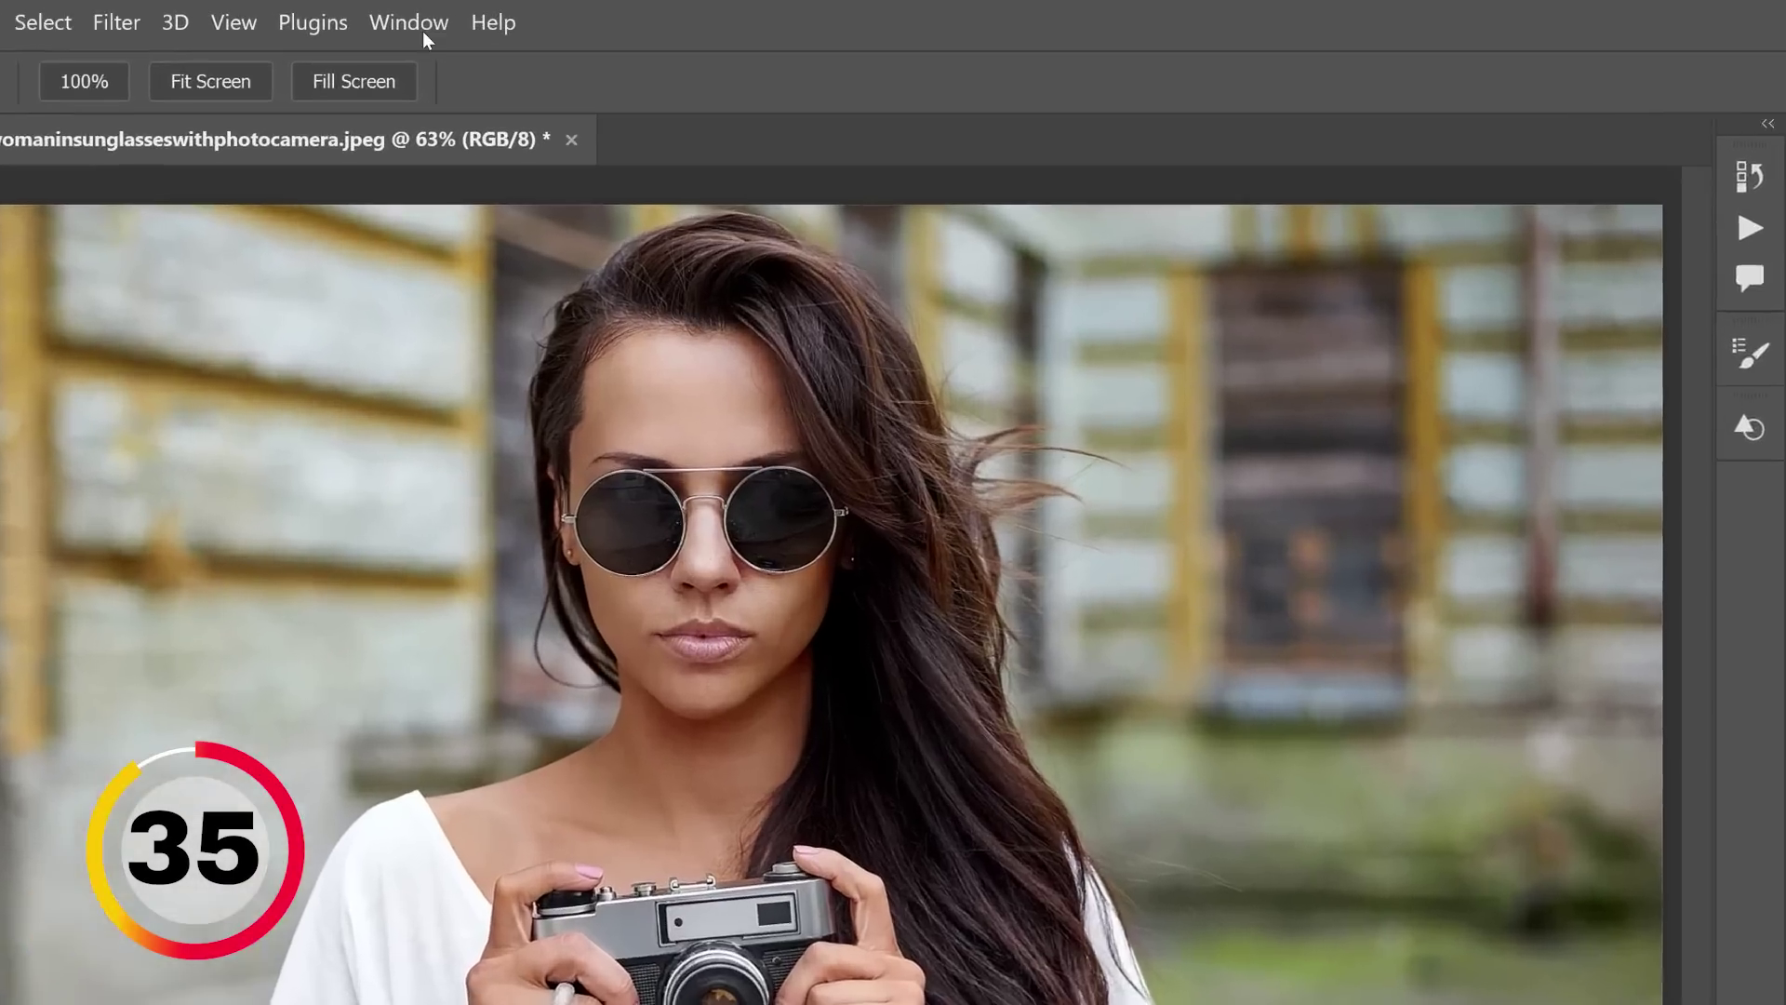
click(424, 31)
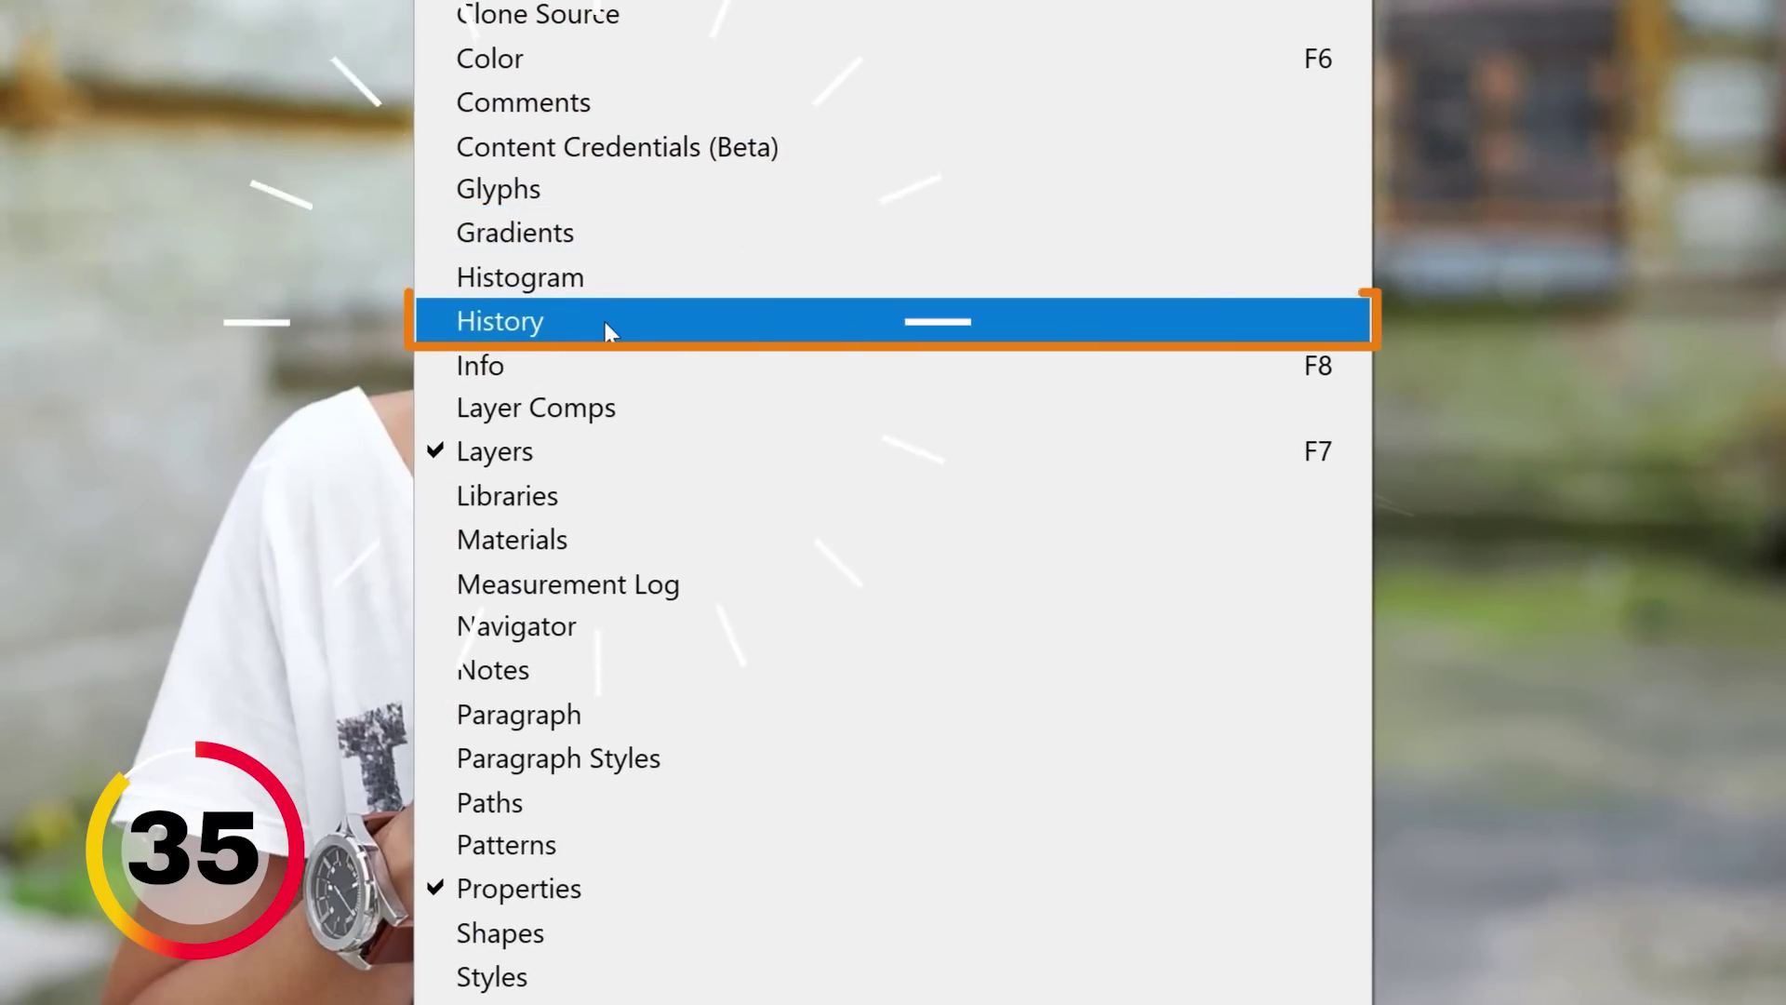
click(605, 322)
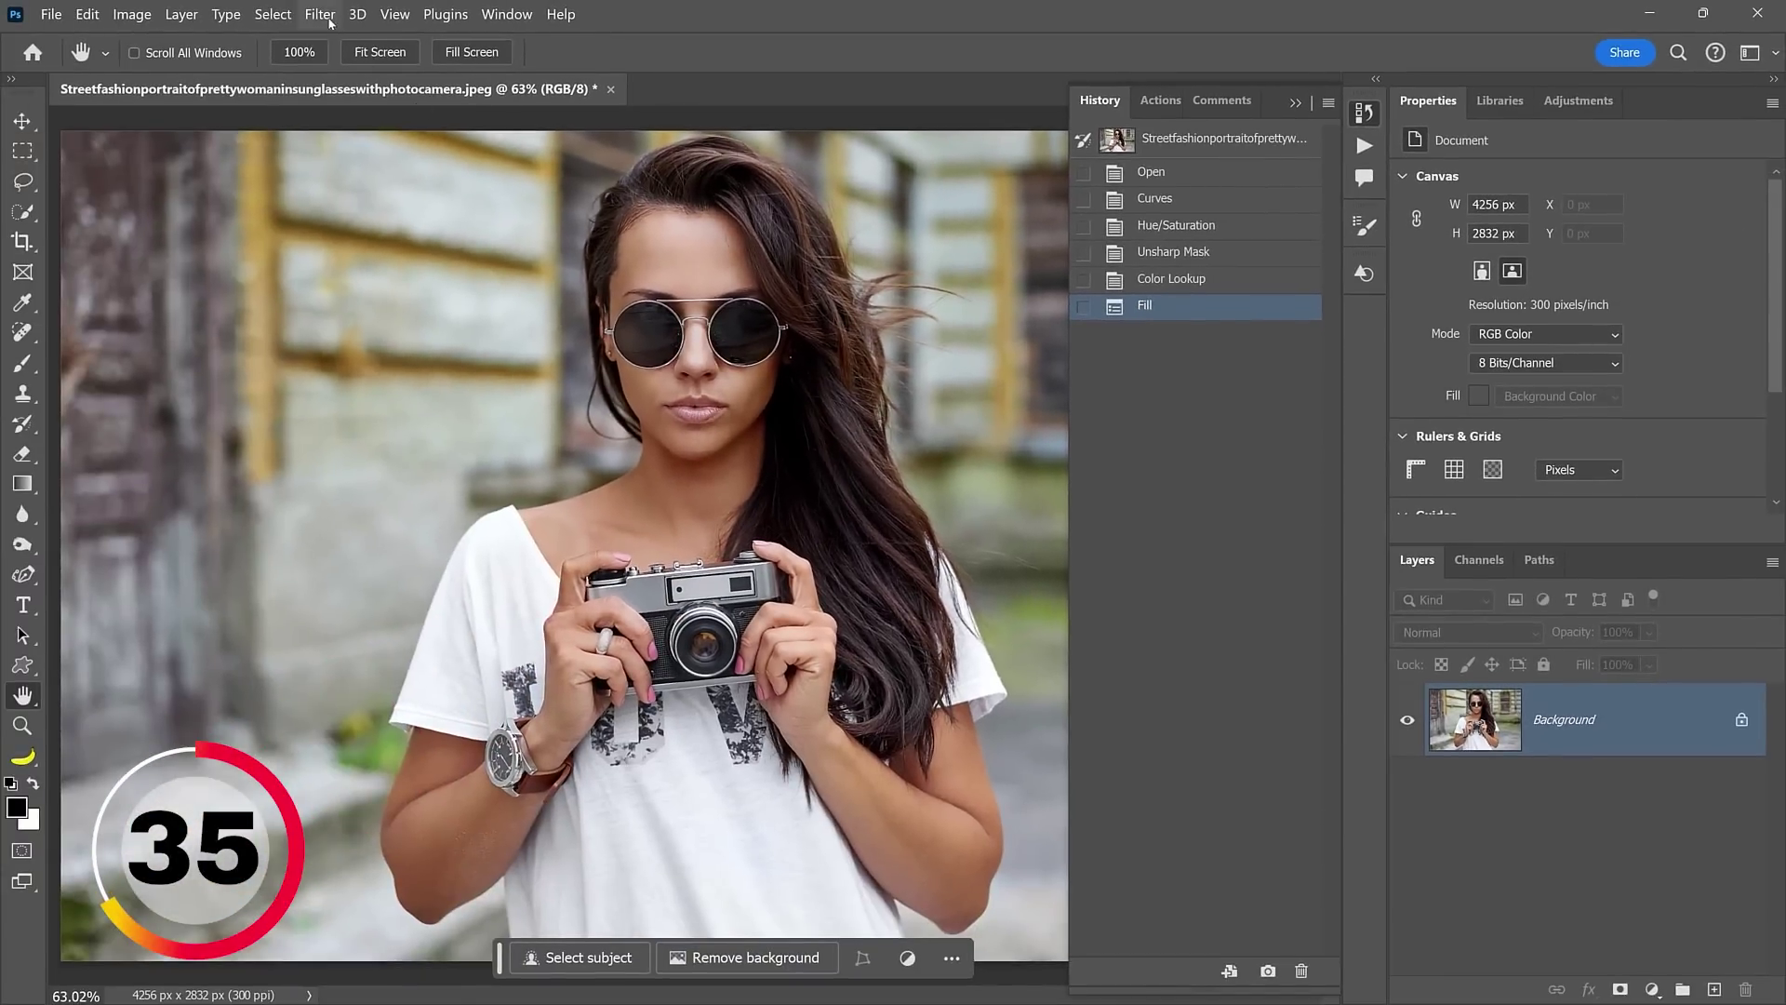
Apply a Gaussian Blur with a 7.2-pixel radius to the portrait photo and desaturate it
click(326, 16)
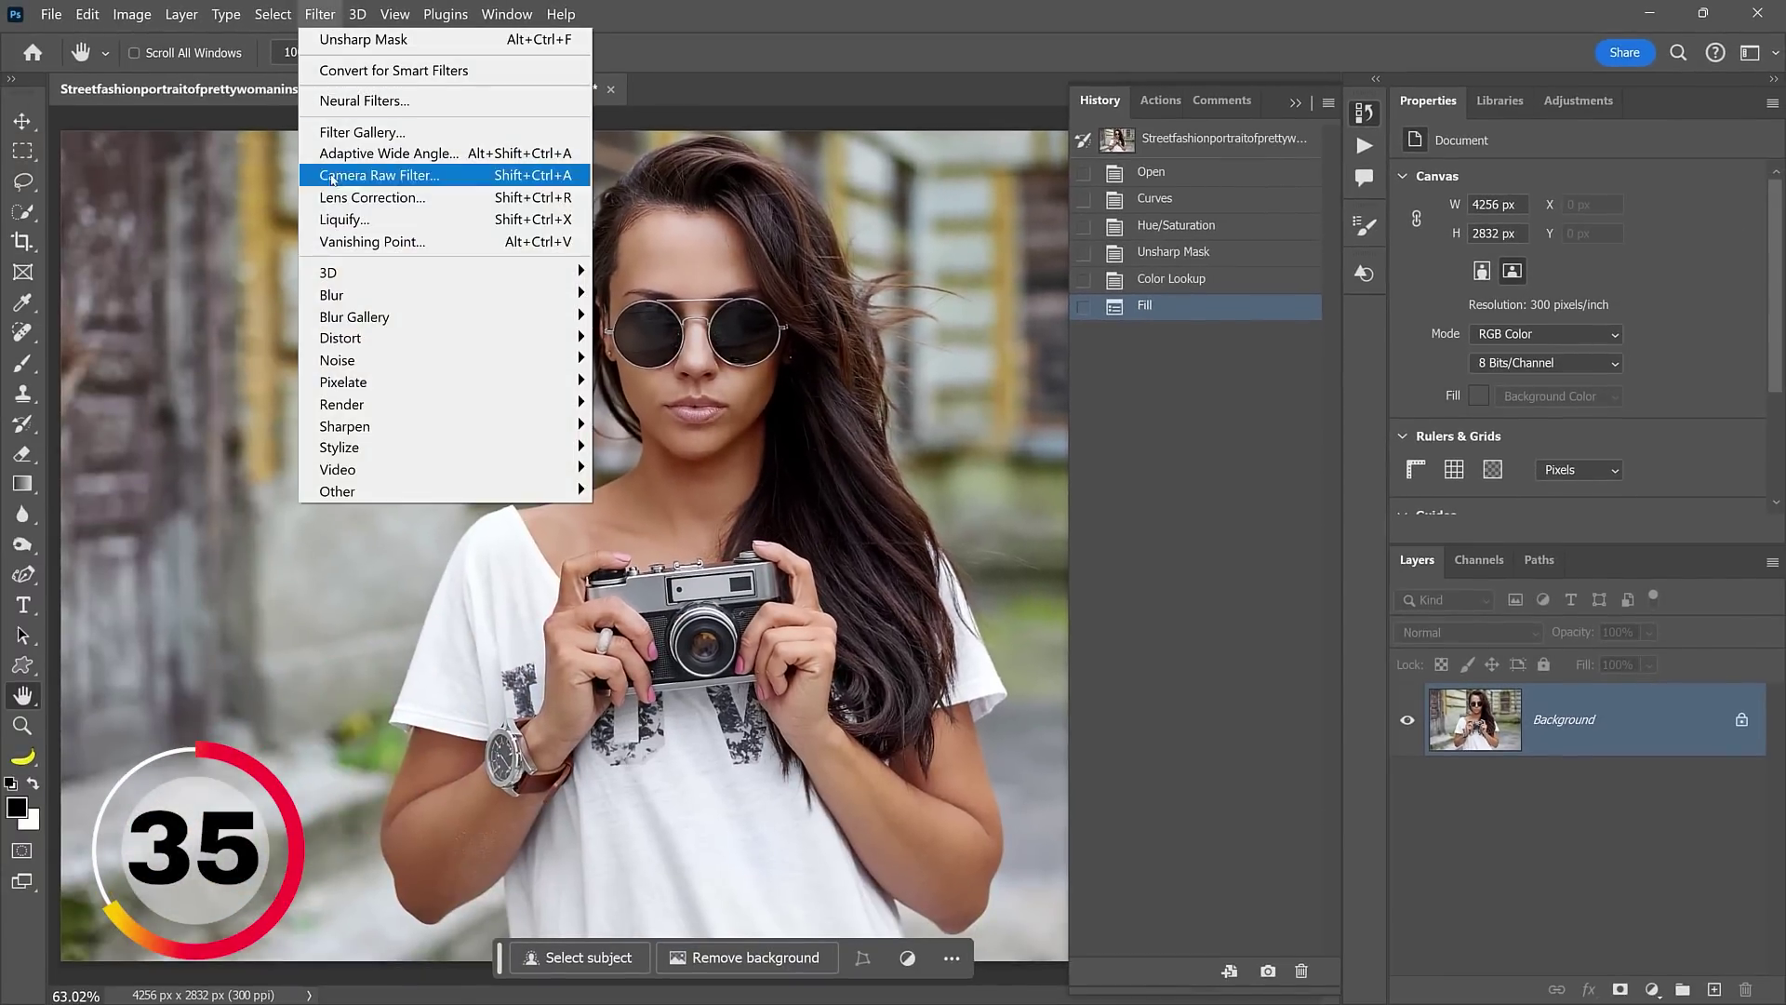
mouse_move(419, 294)
click(656, 382)
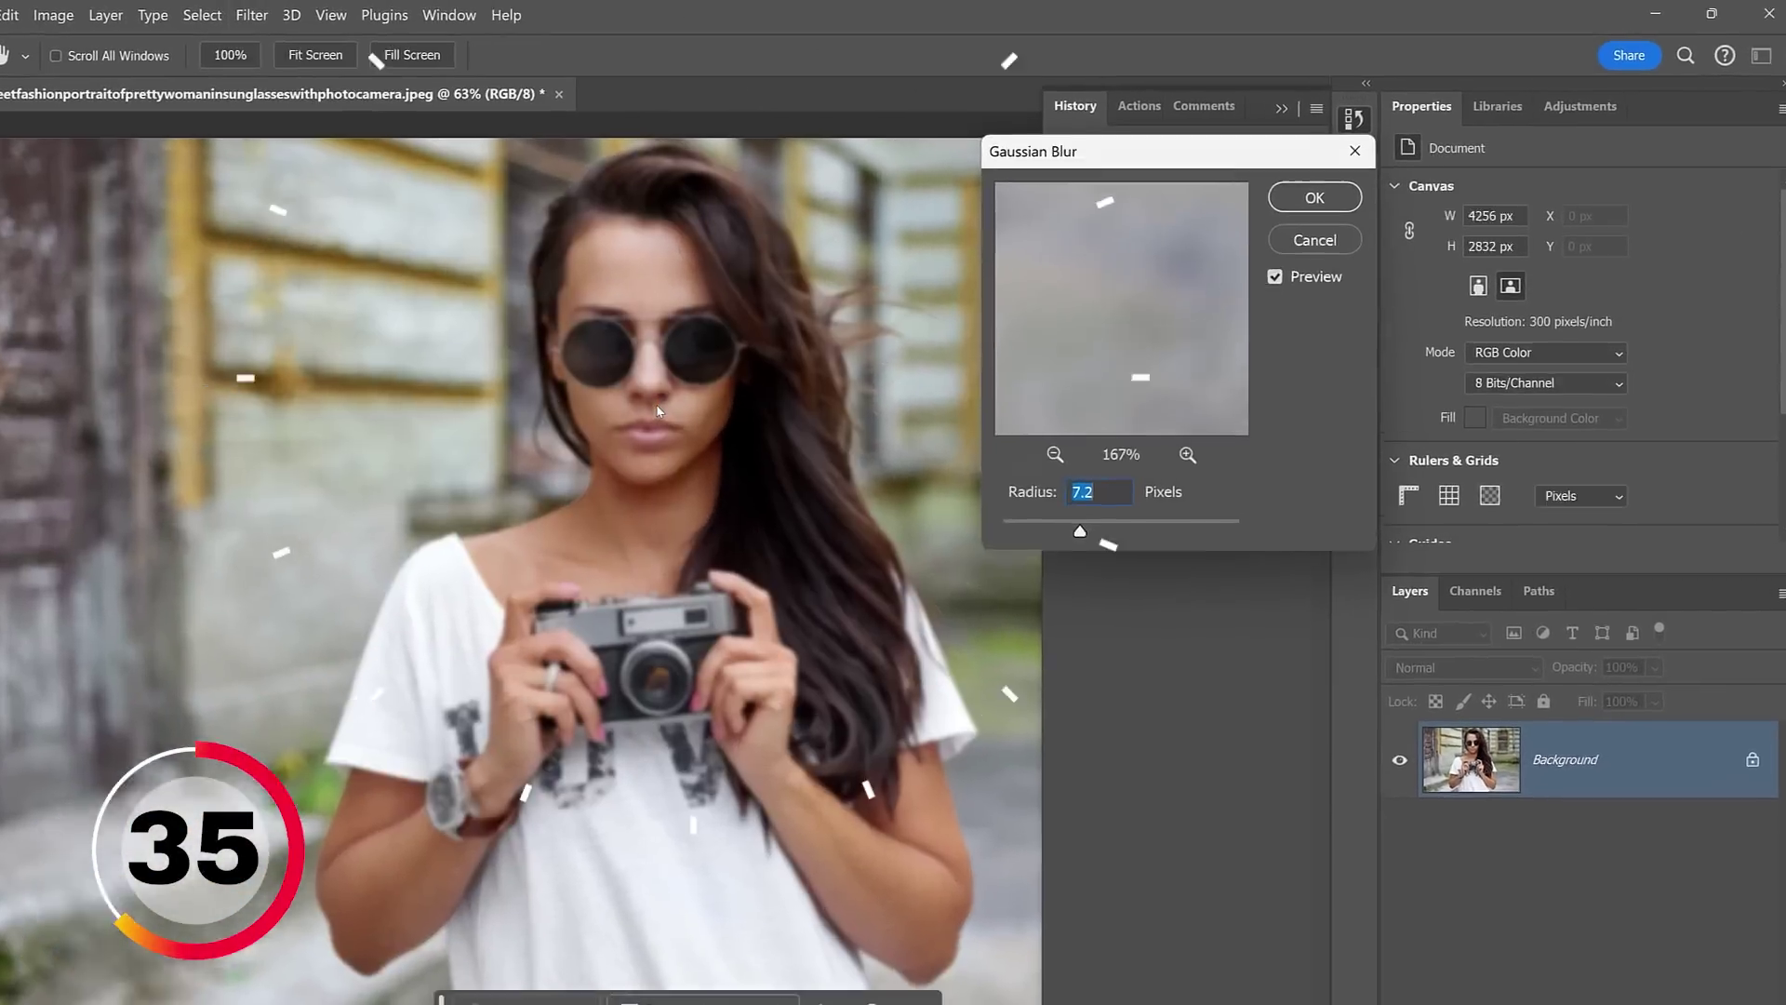
click(1315, 191)
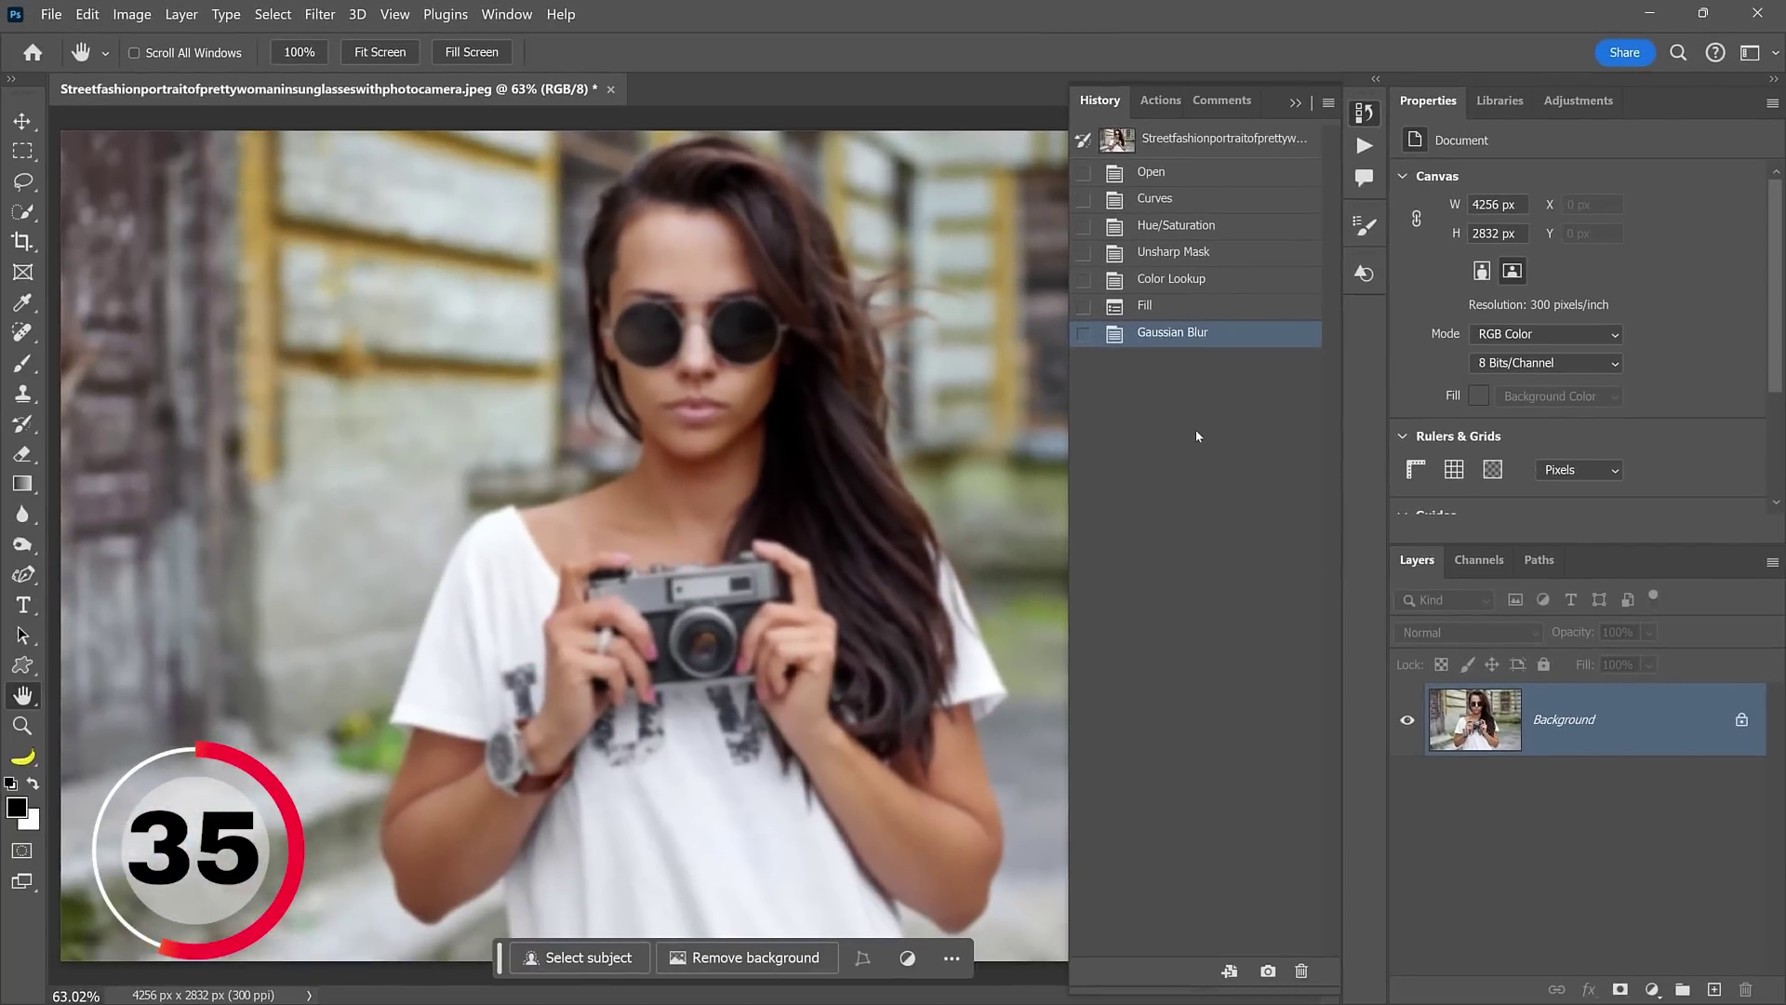
key(ctrl+shift+u)
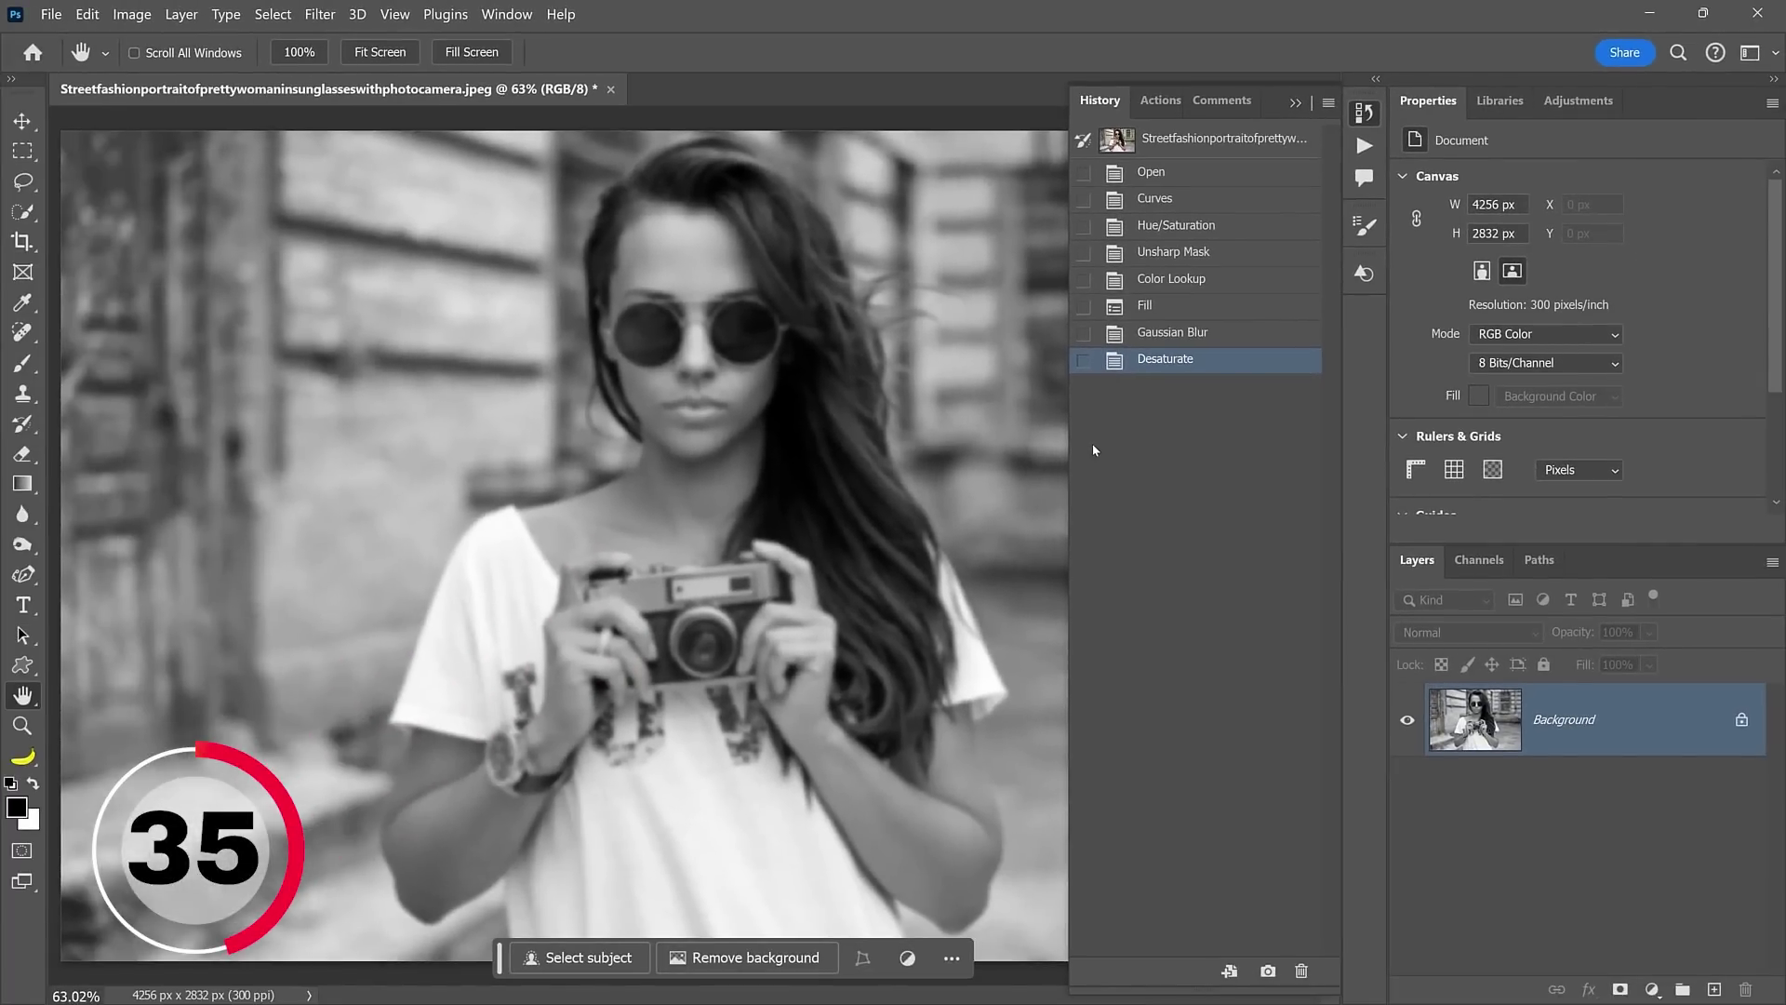
Select a rectangular area around the woman's face and shoulders and fill it with the original history state
key(m)
drag(898, 191, 439, 543)
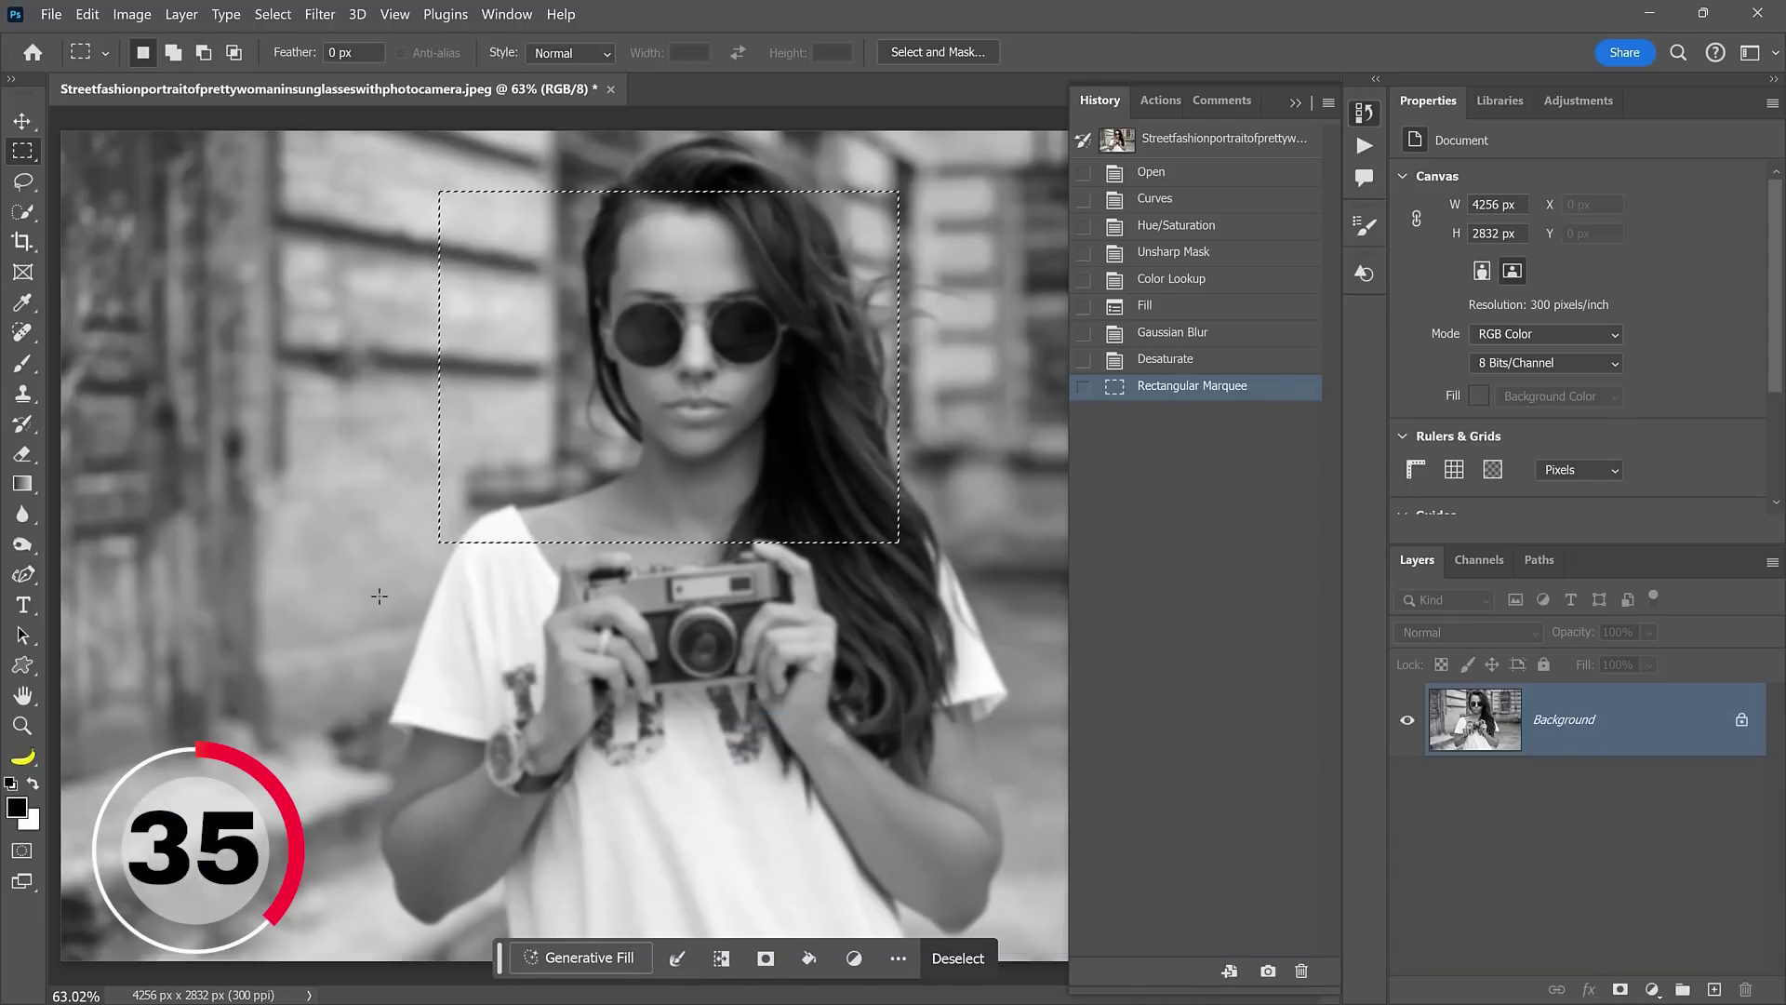
key(ctrl+alt+BackSpace)
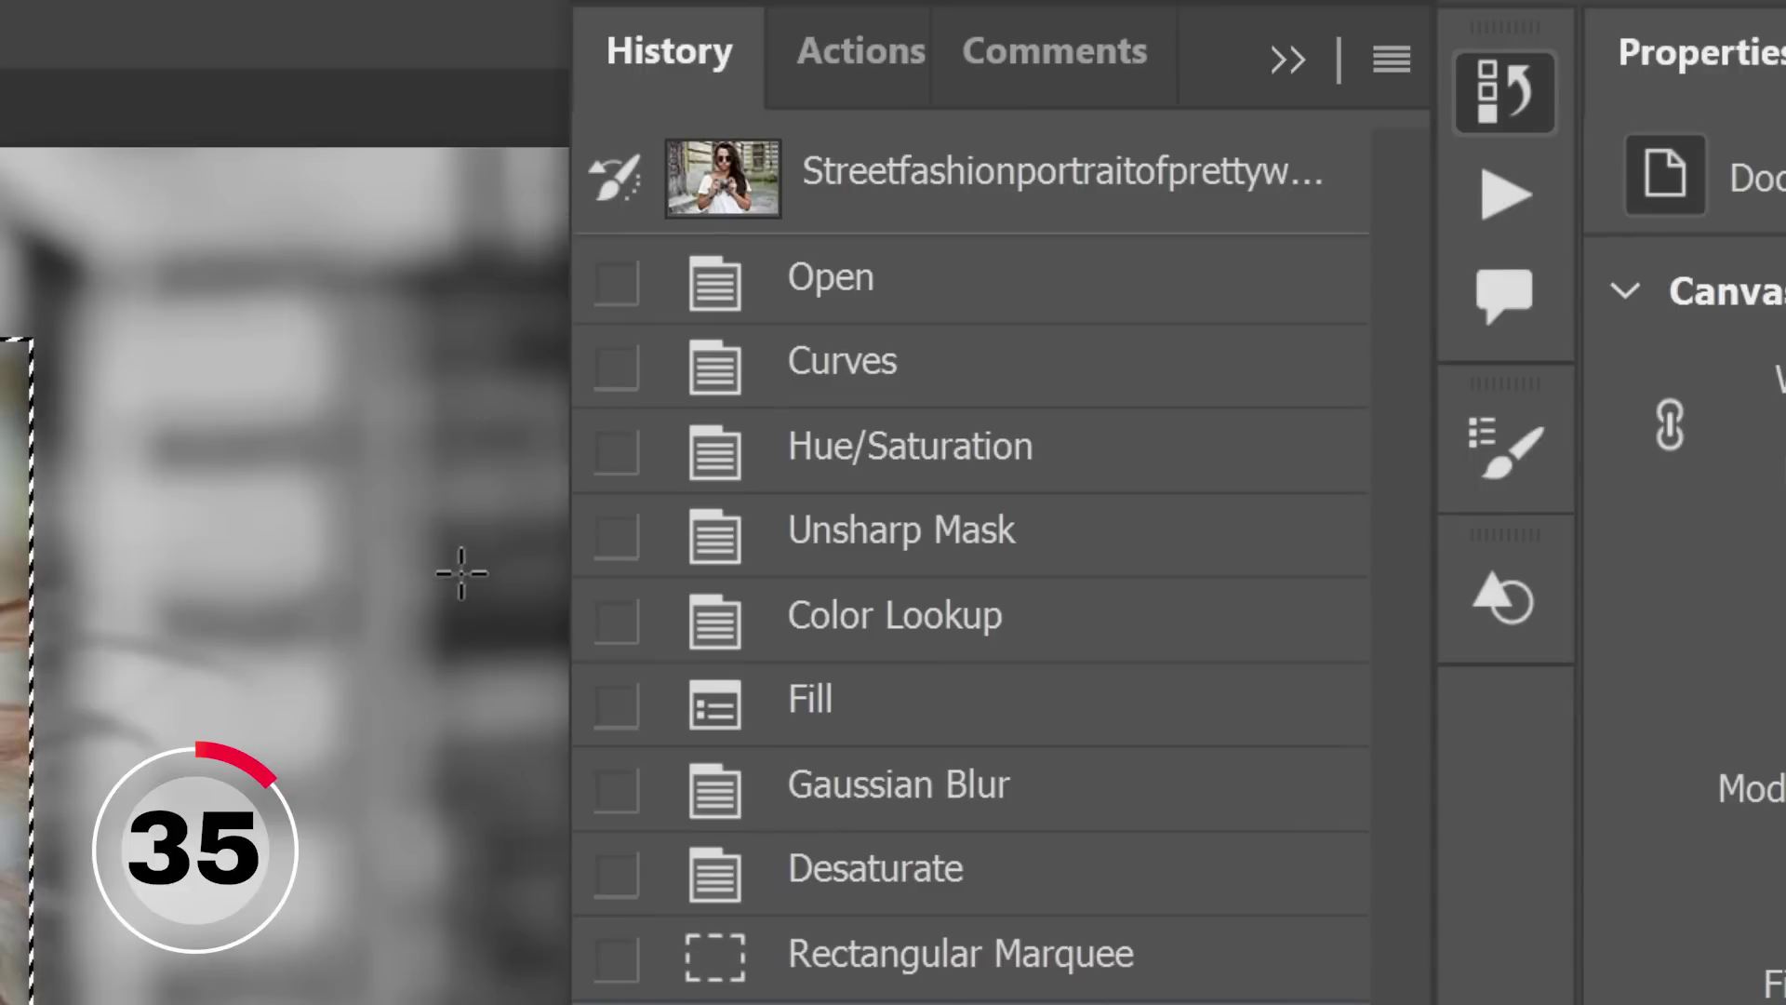
Set the Gaussian Blur state as the history source and fill the rectangular selection from it
click(617, 802)
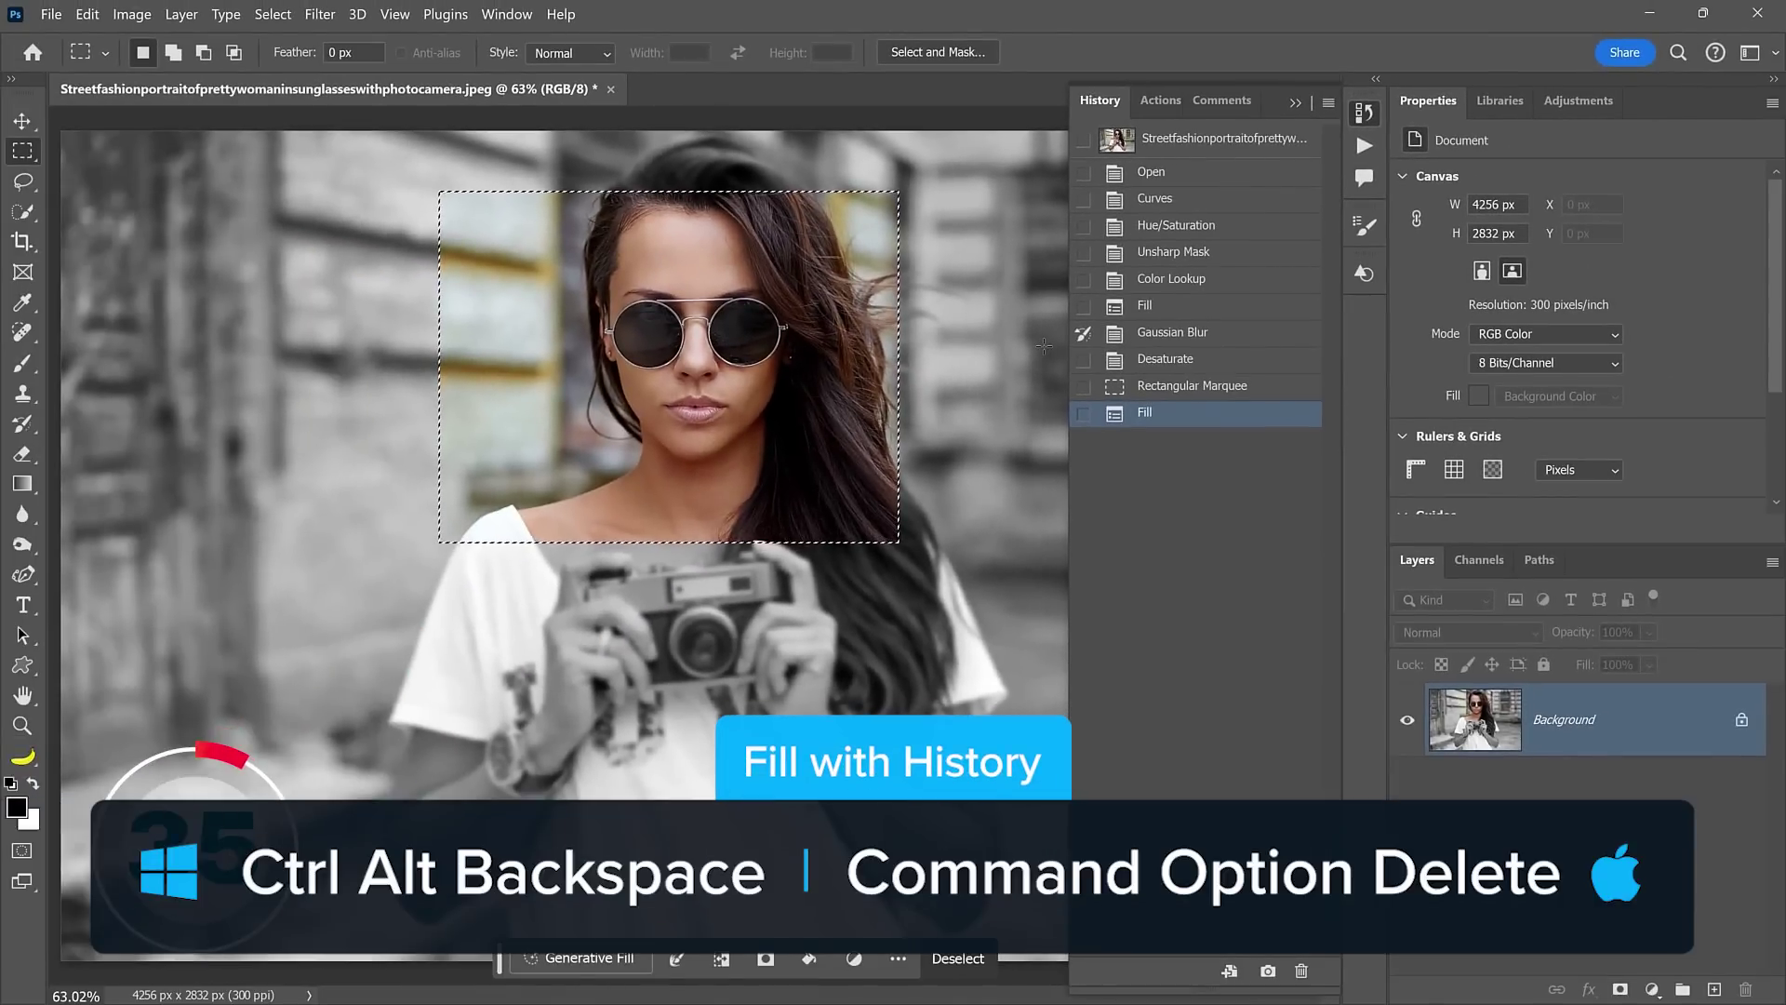
key(ctrl+alt+BackSpace)
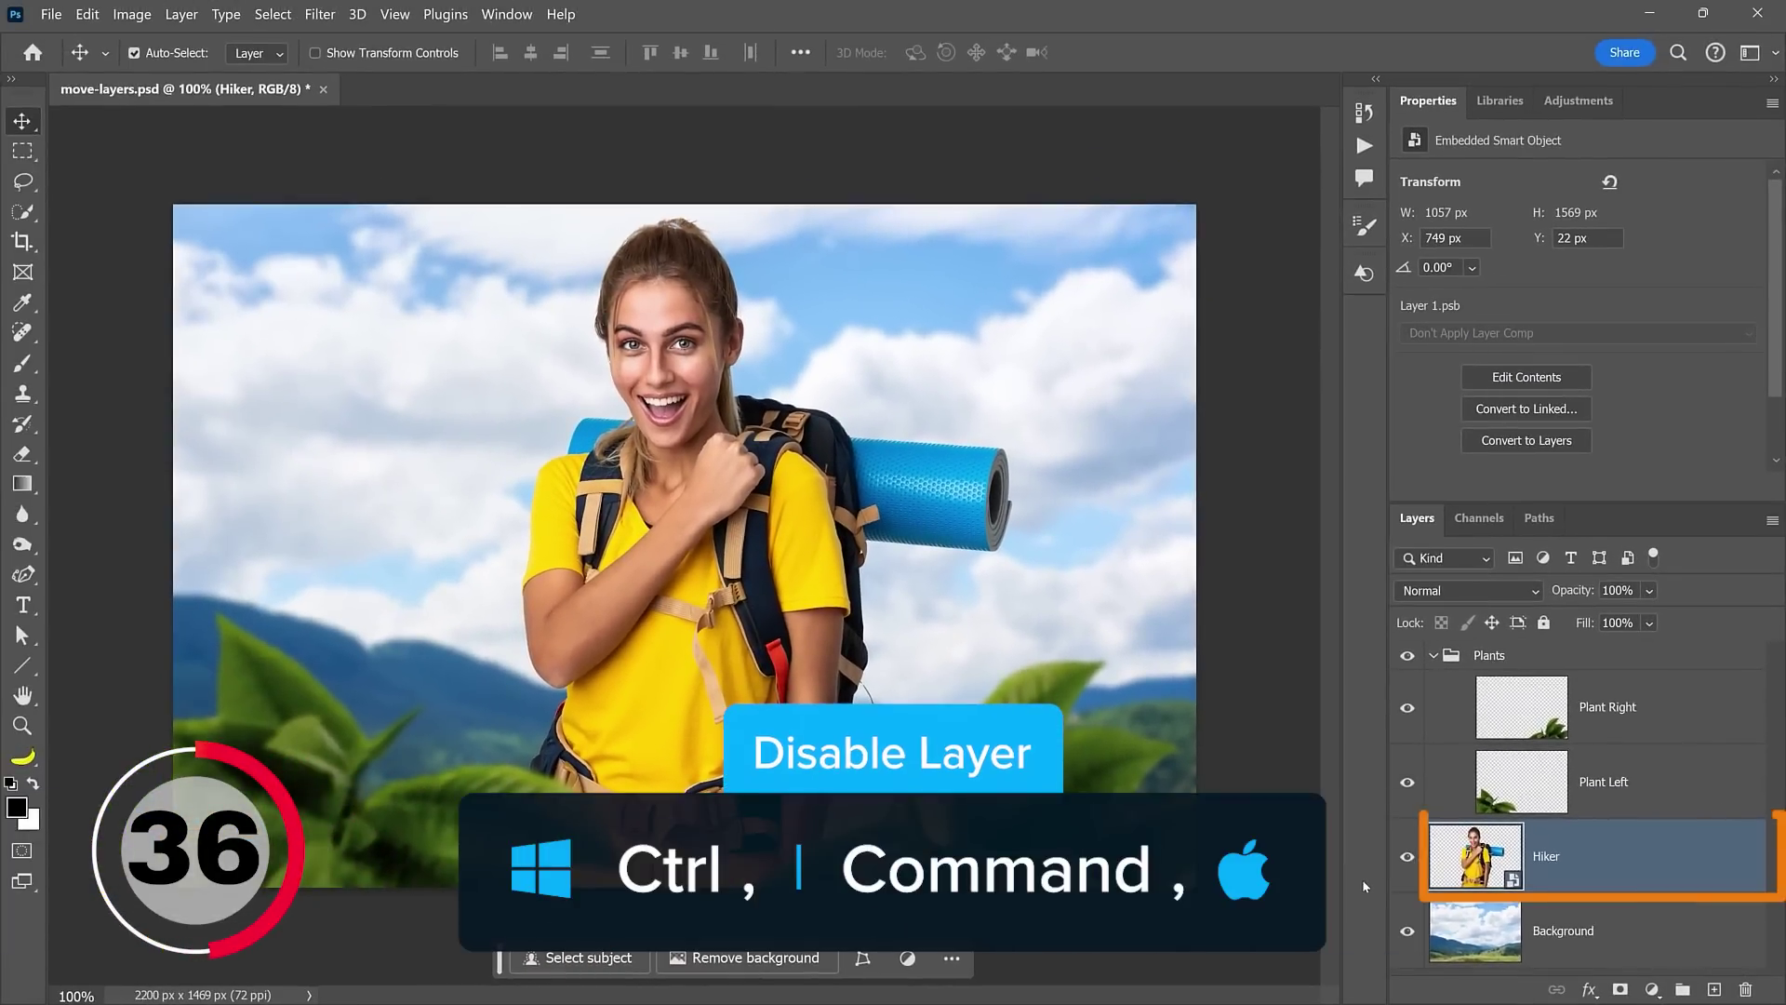
Hide the Hiker layer and show it again
key(ctrl+comma)
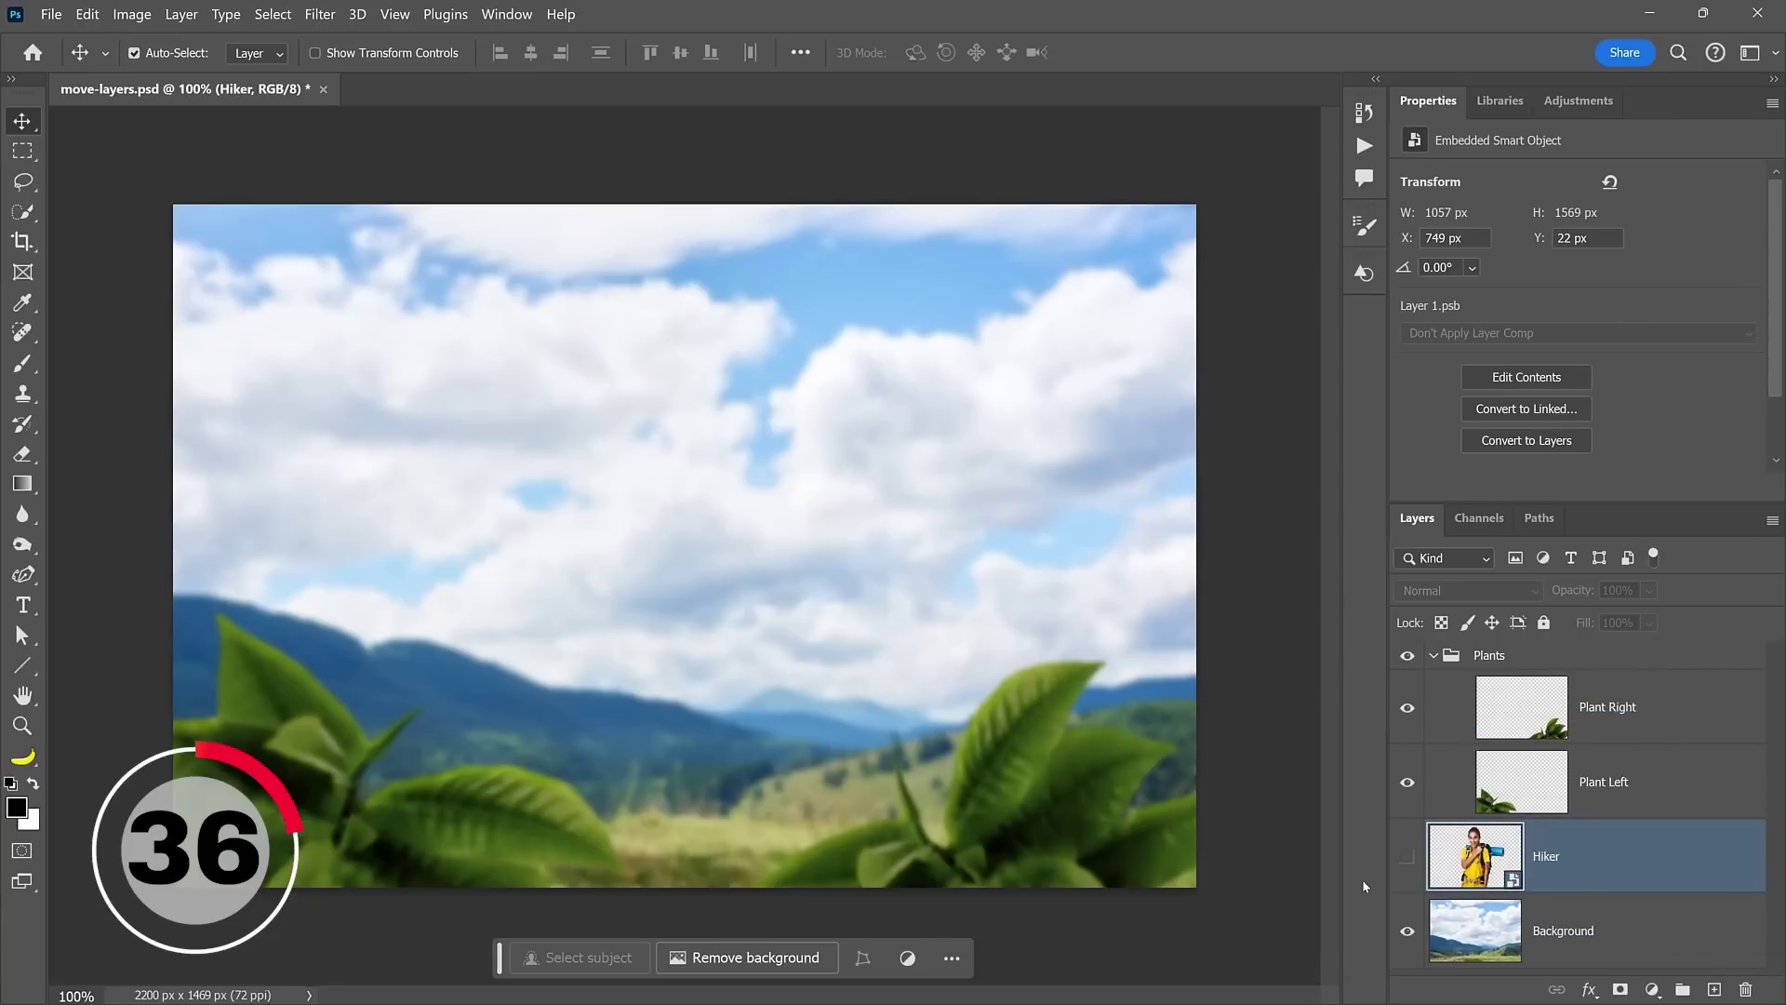
key(ctrl+comma)
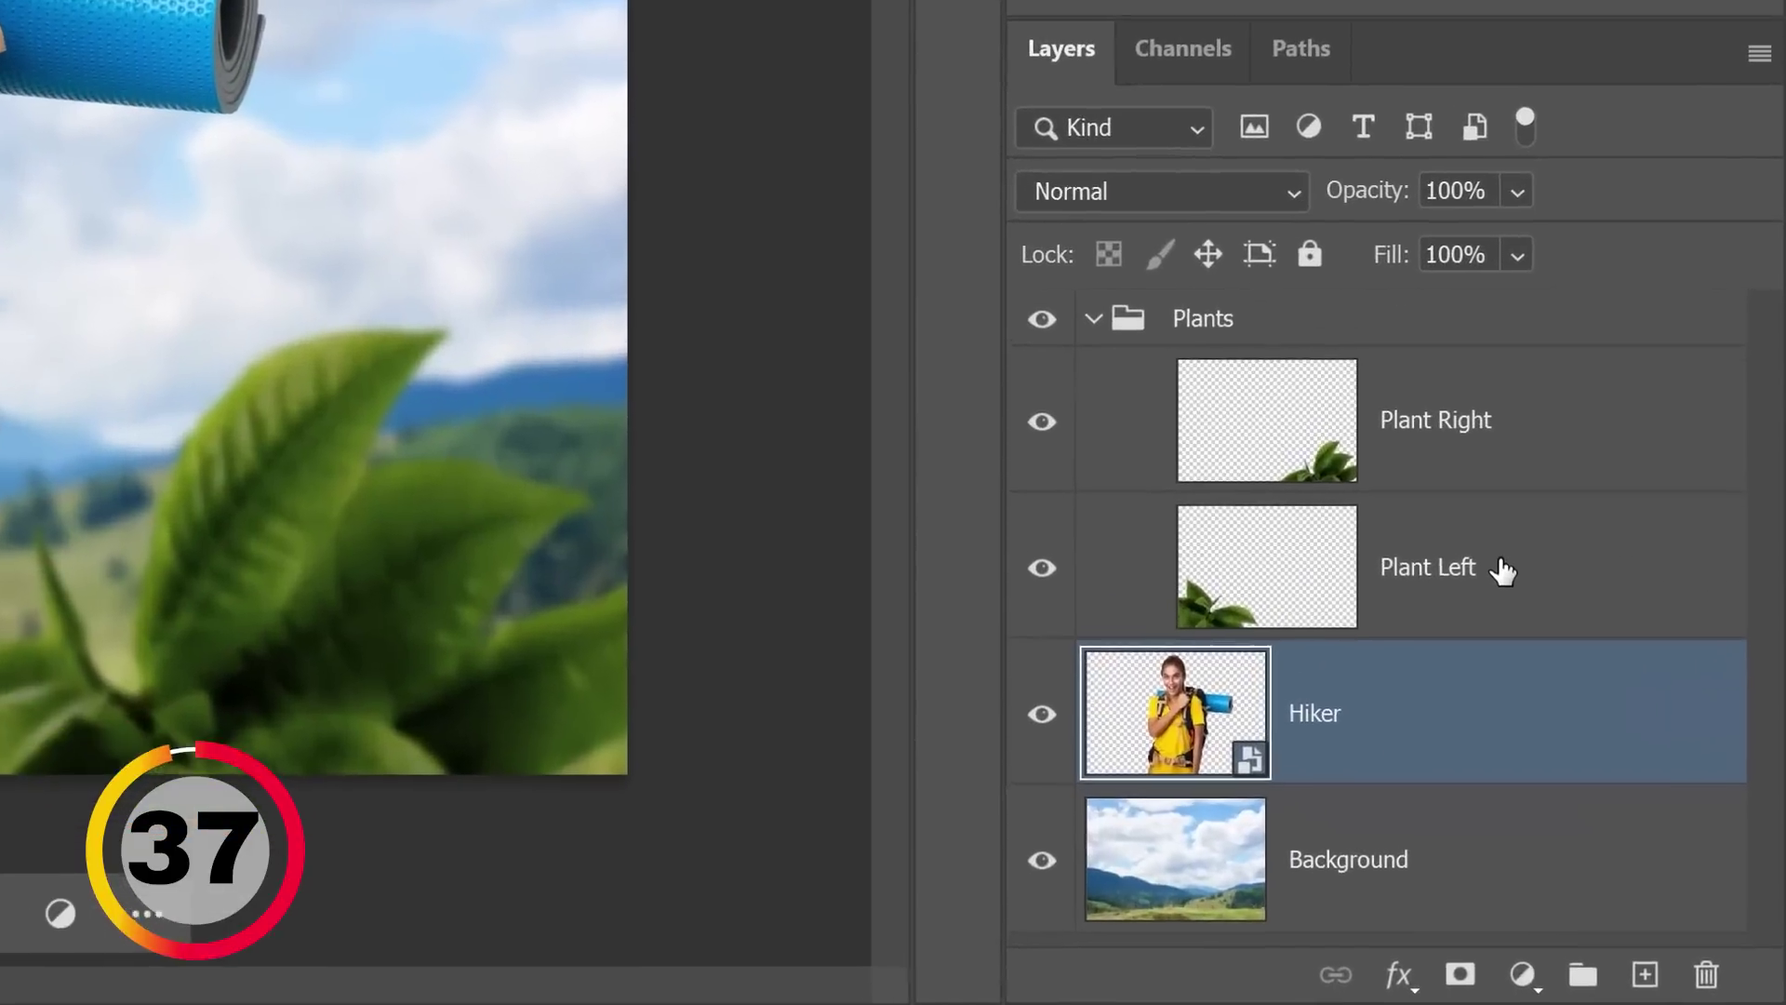
Select the non-adjacent Plant Left and Background layers together, and select the whole range from Background up to Plant Right
click(1603, 724)
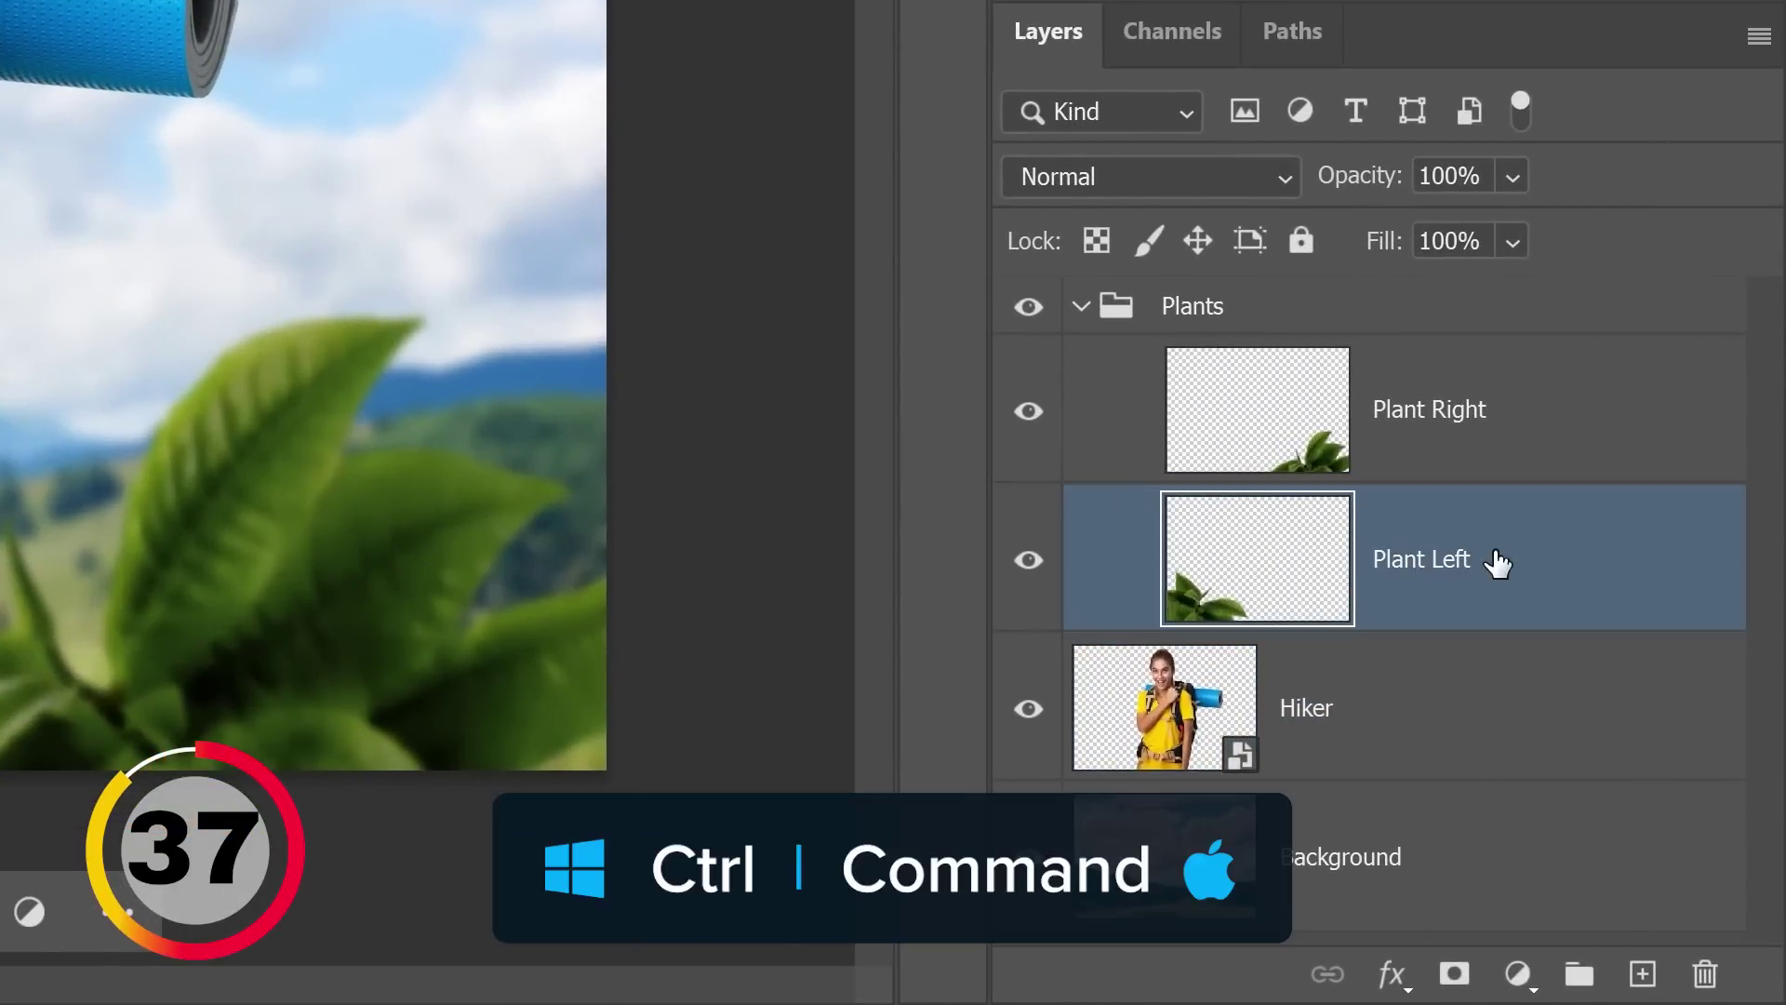
ctrl+click(1516, 863)
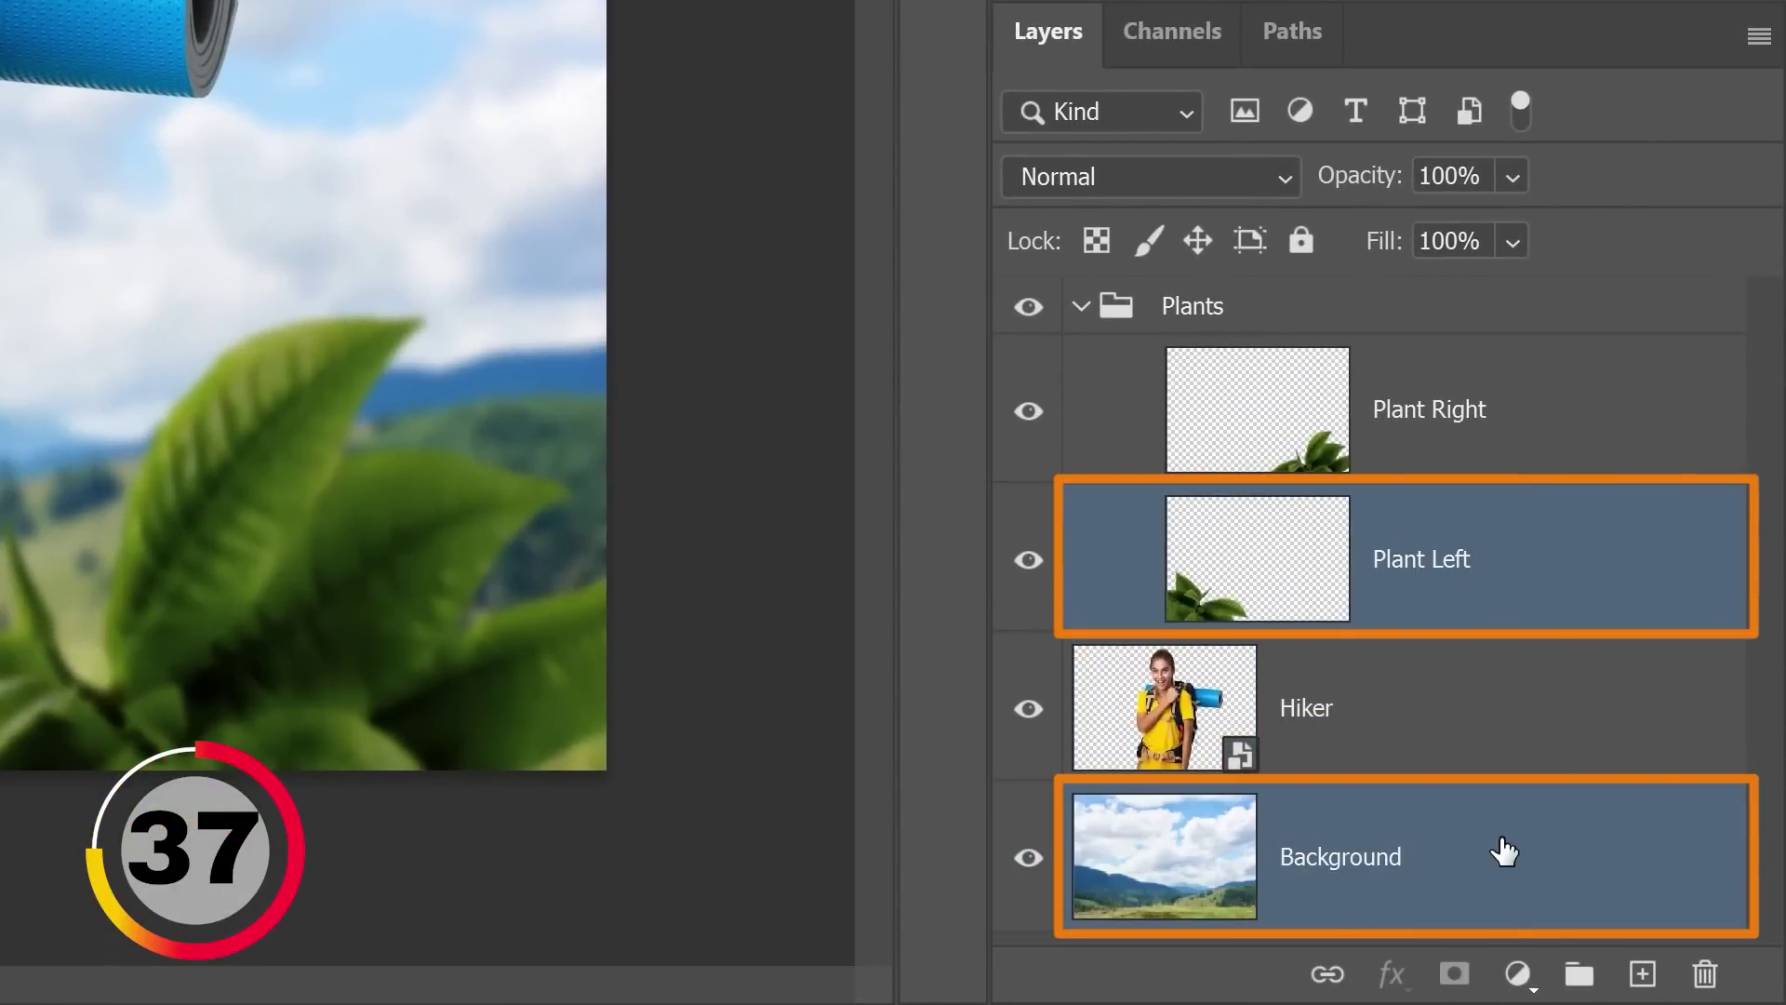
click(1505, 851)
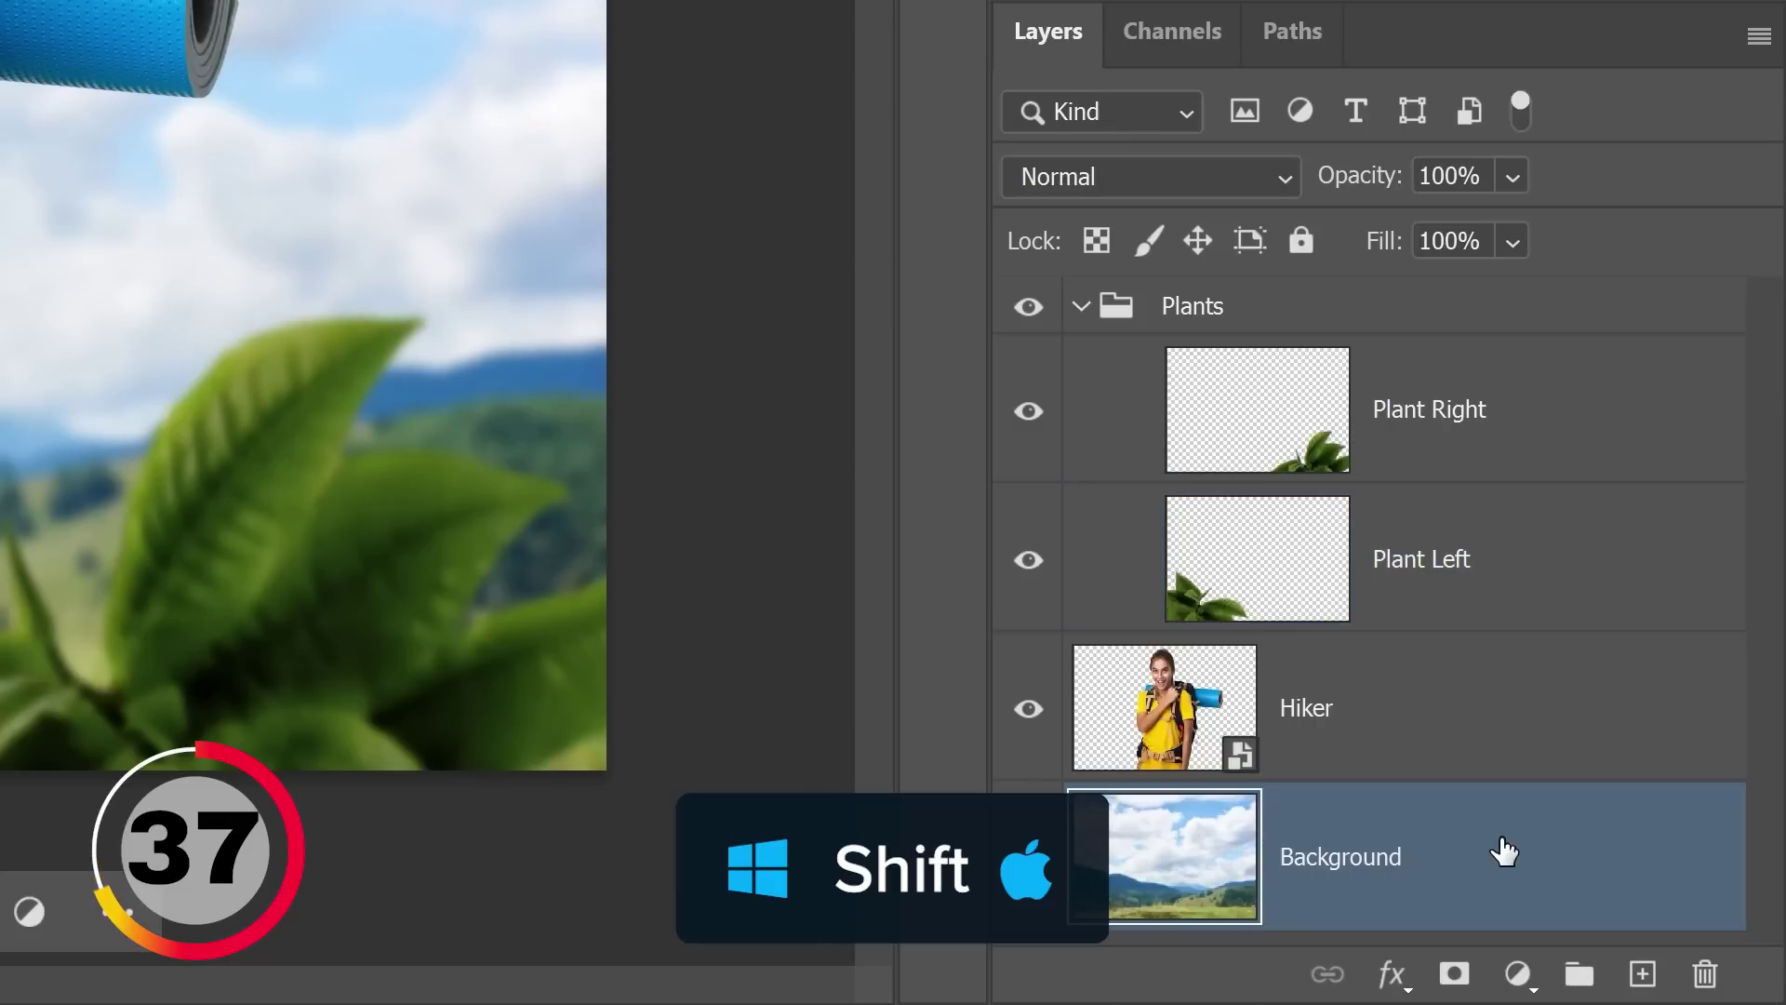
shift+click(1459, 415)
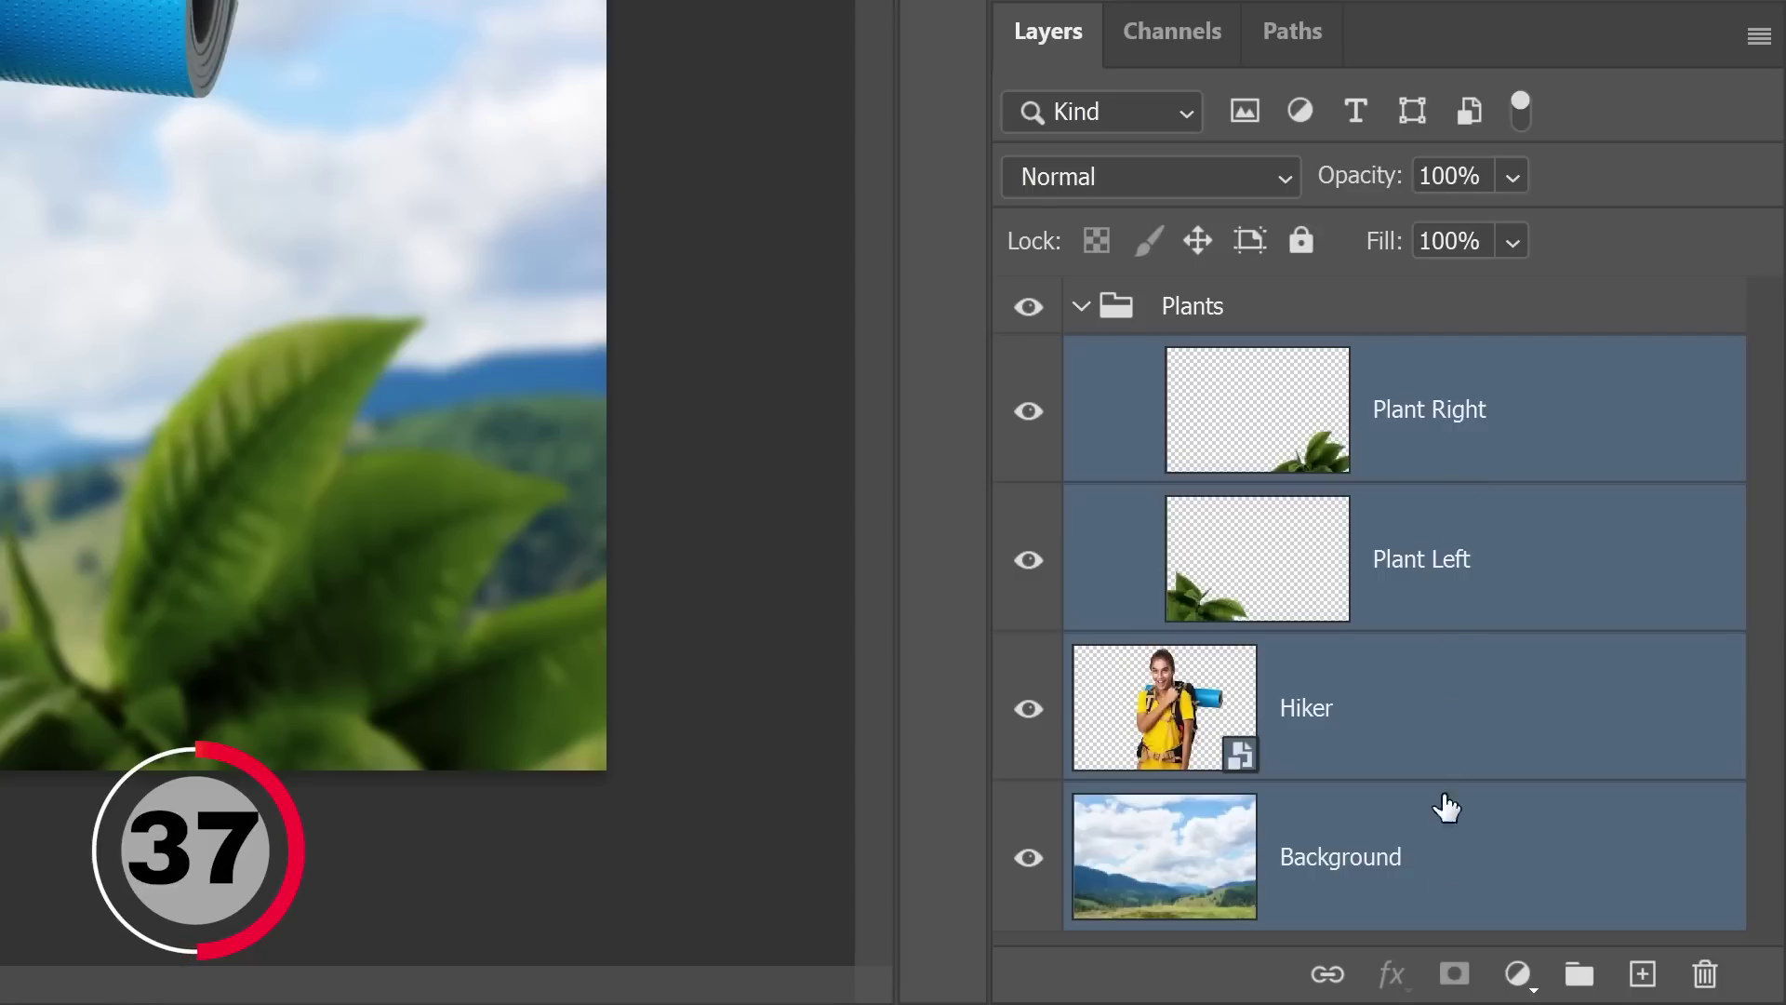
Select only the Hiker layer, switch to the layer directly below it, and return to the one above
click(1437, 707)
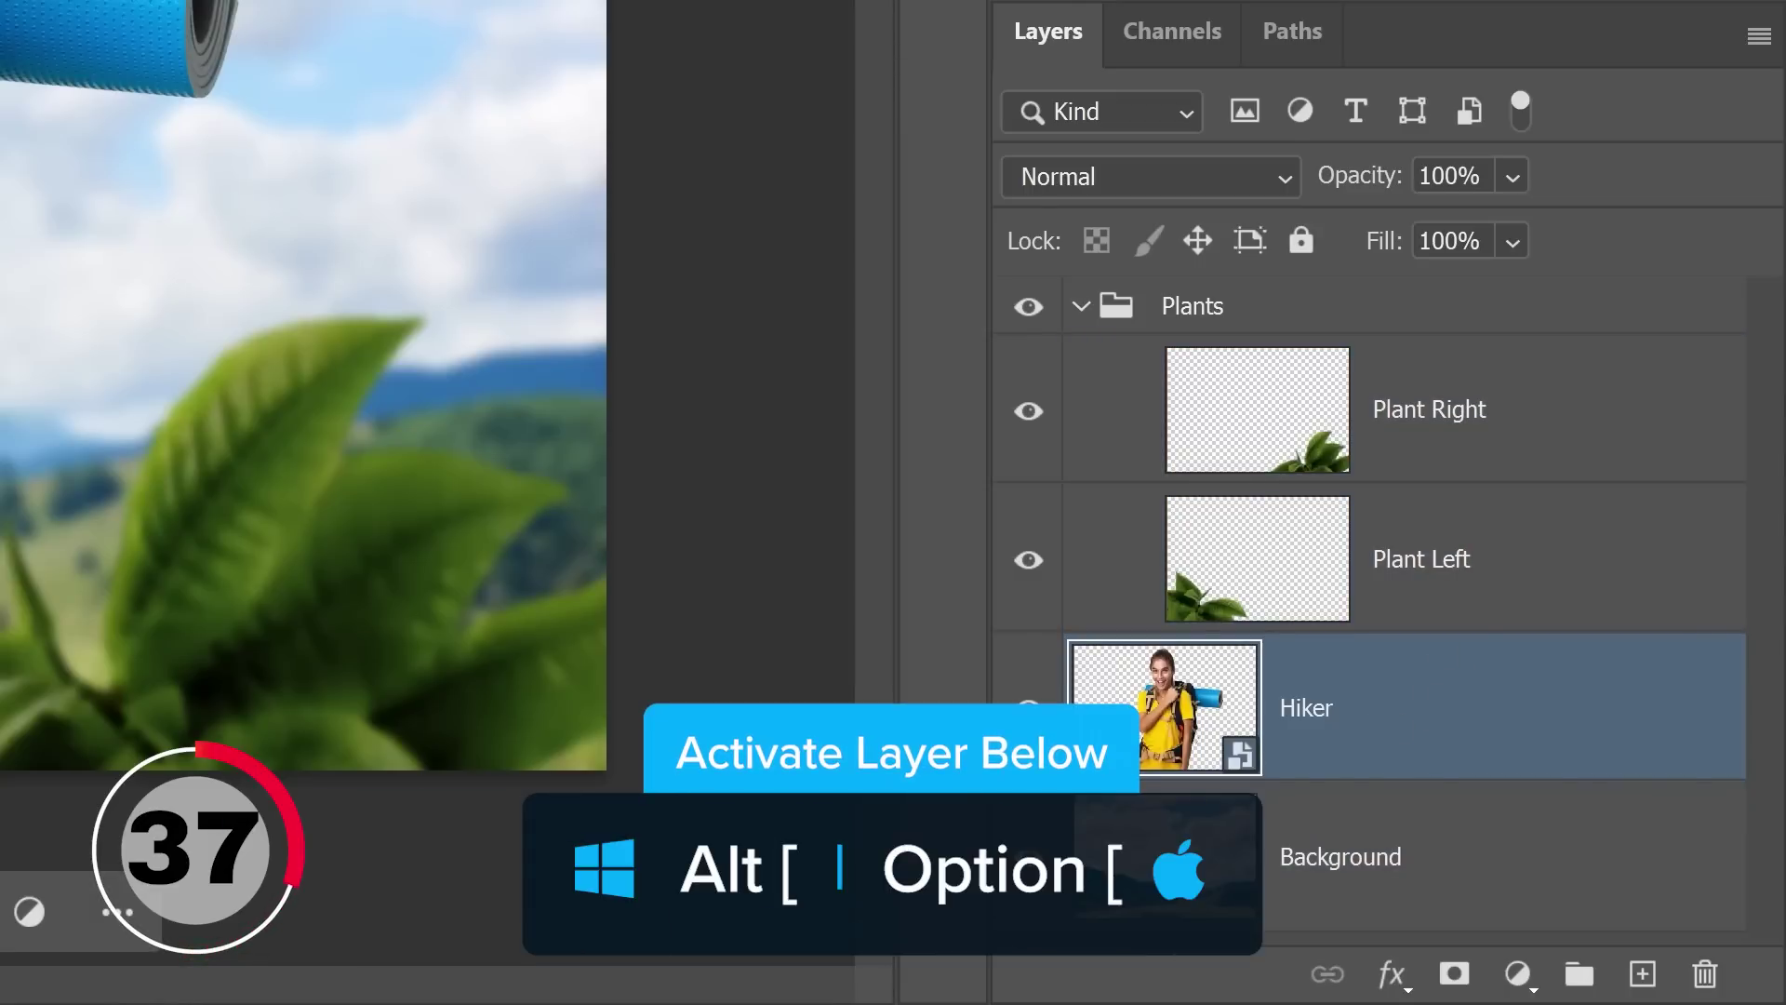
key(alt+bracketleft)
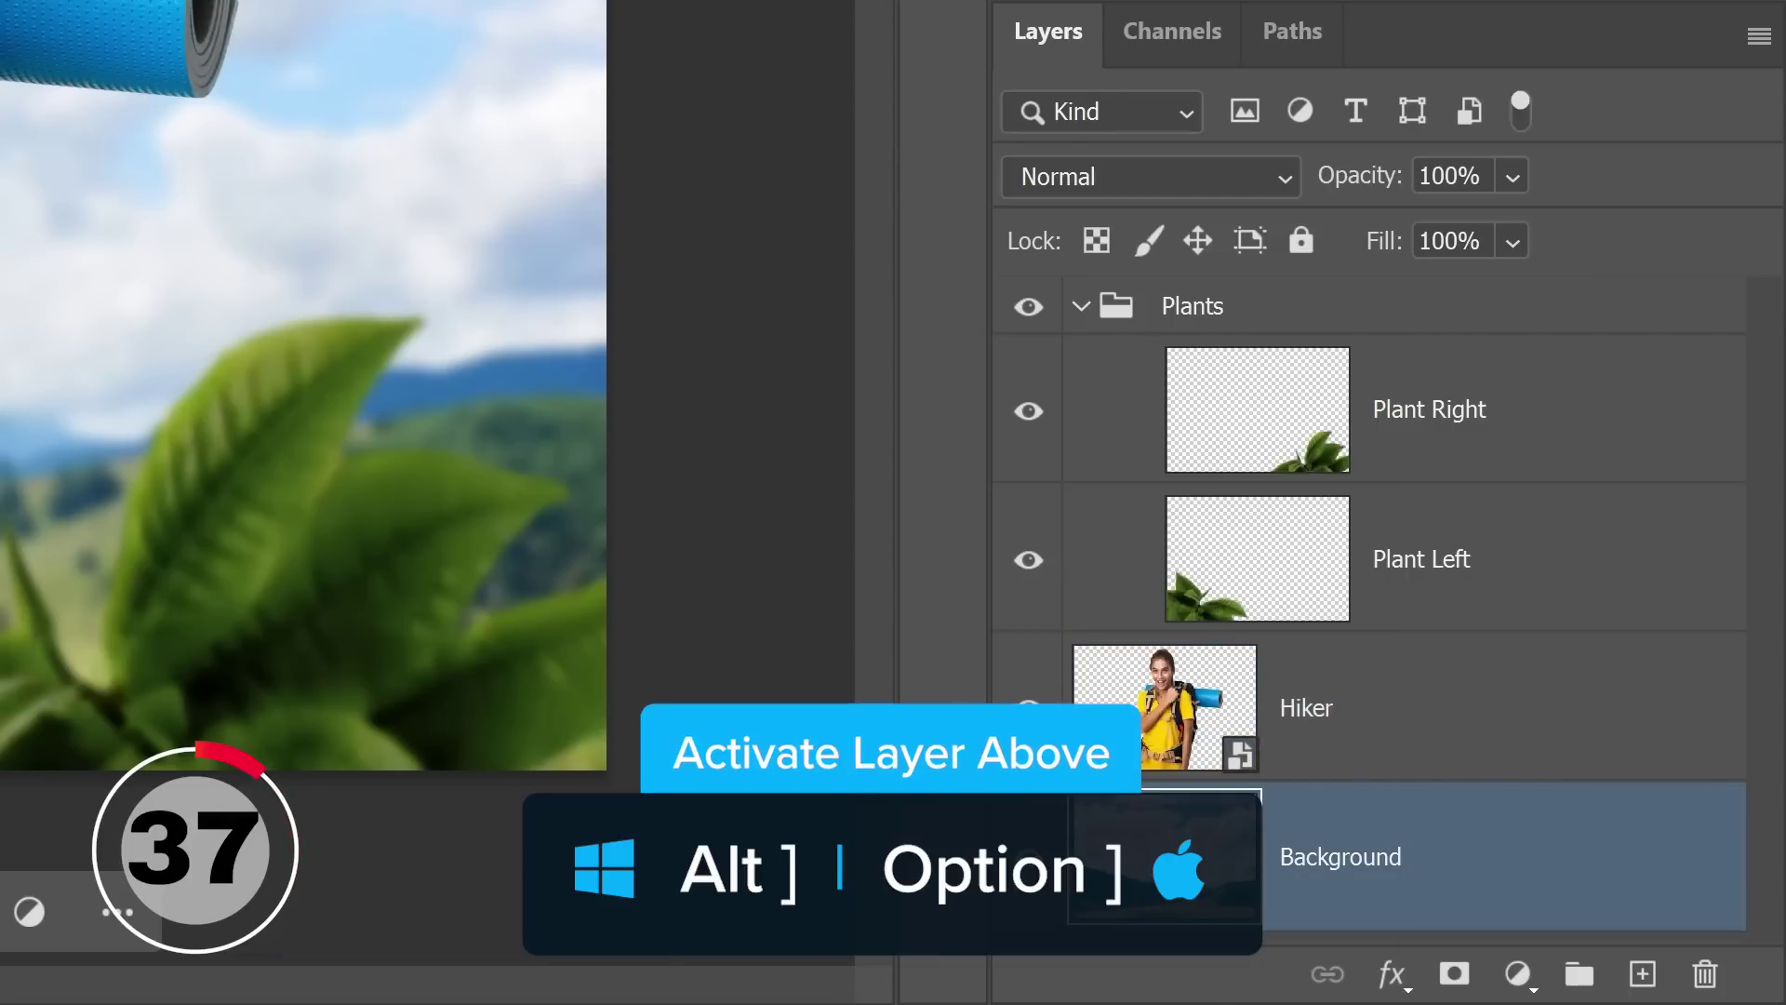
key(alt+bracketright)
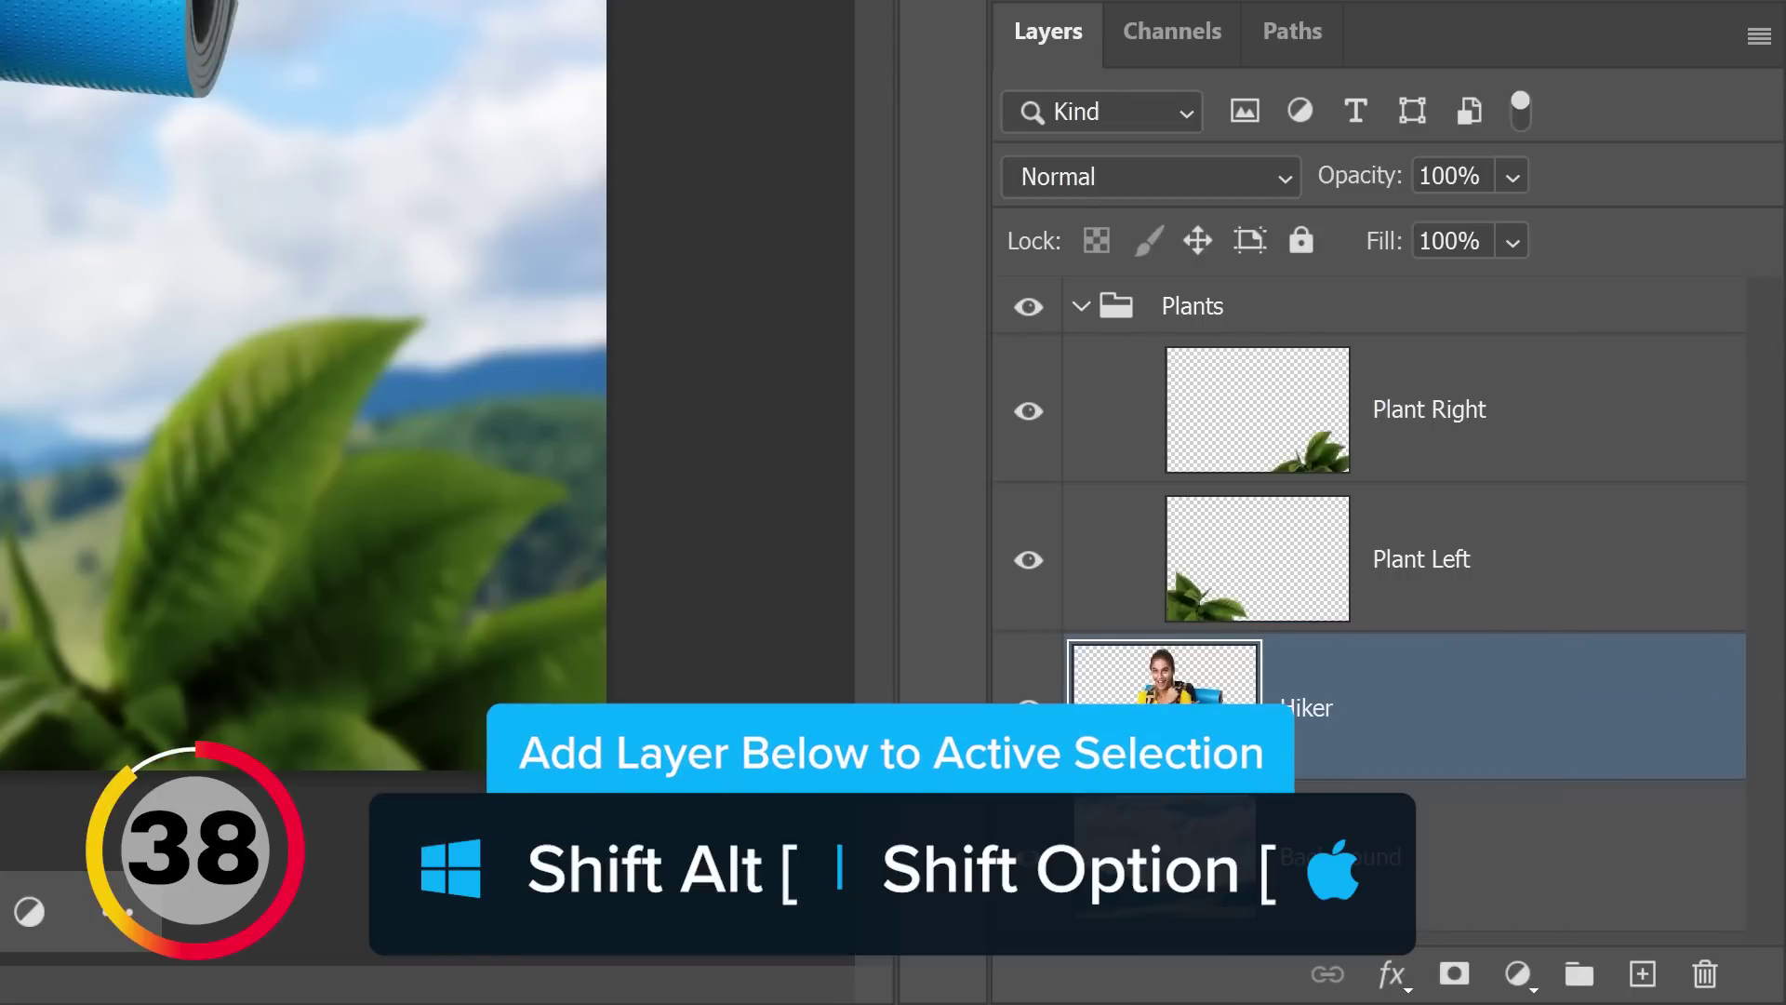
Extend the layer selection from Hiker to the adjacent Background and Plant Left layers, and select all layers
key(shift+alt+bracketleft)
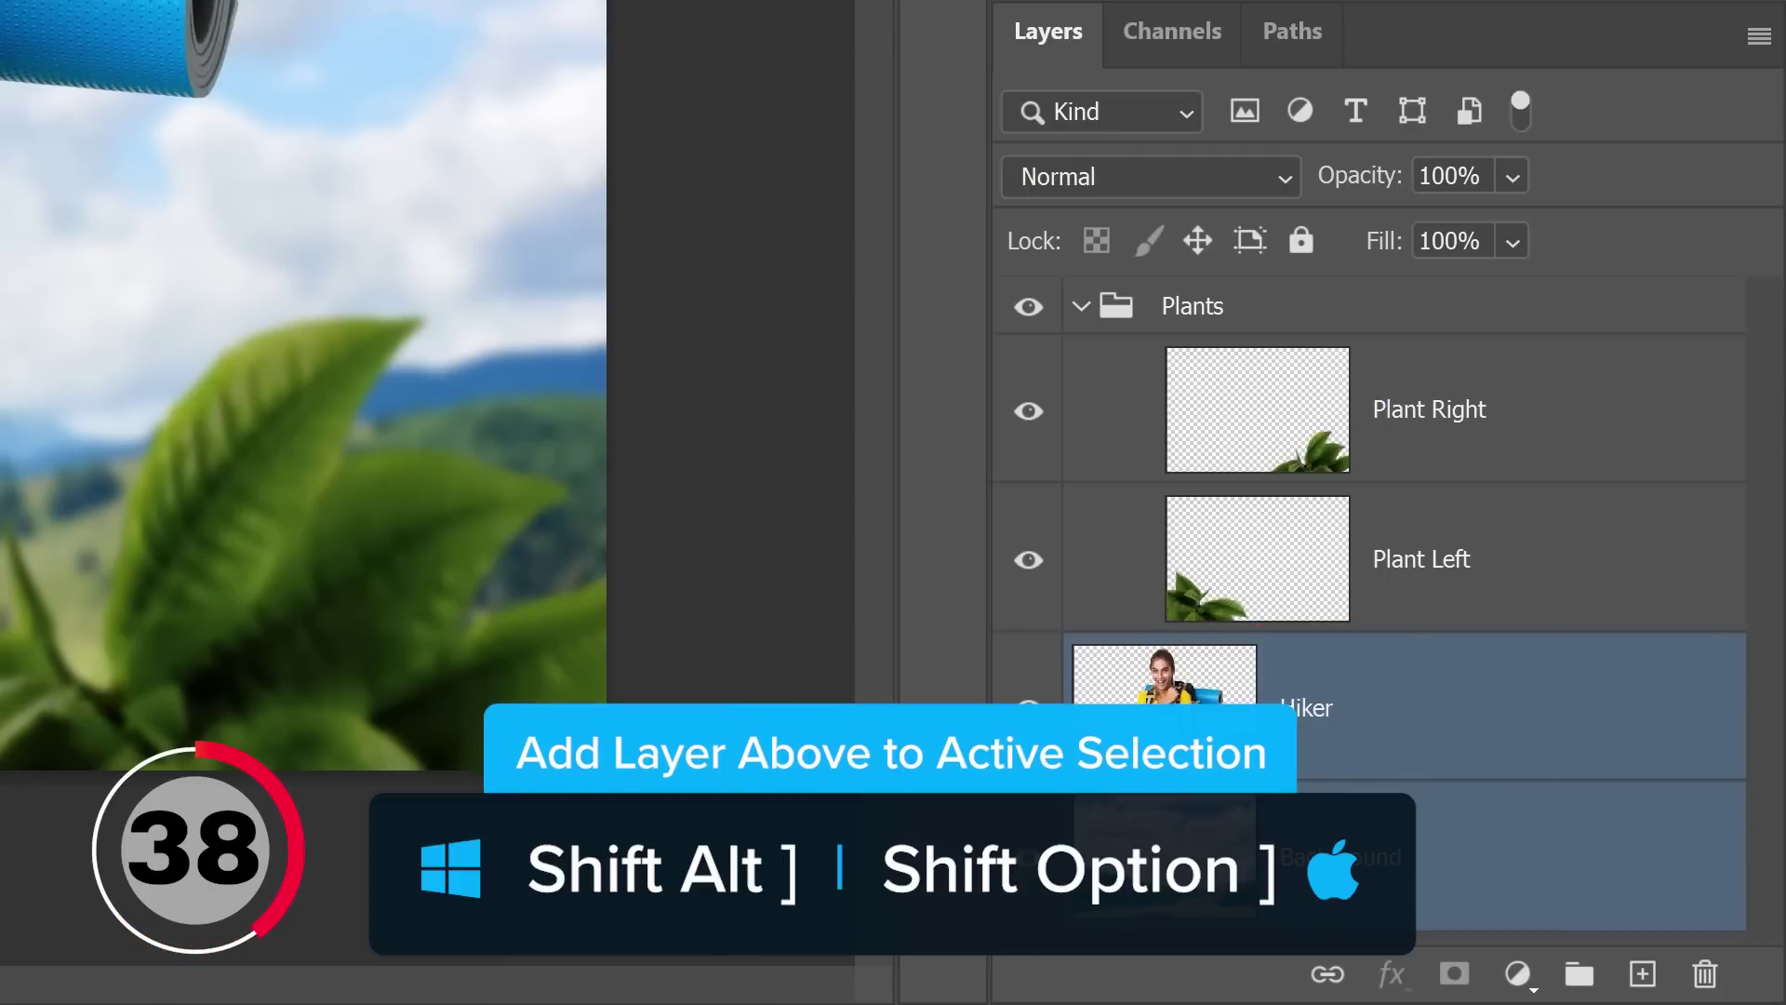
key(shift+alt+bracketright)
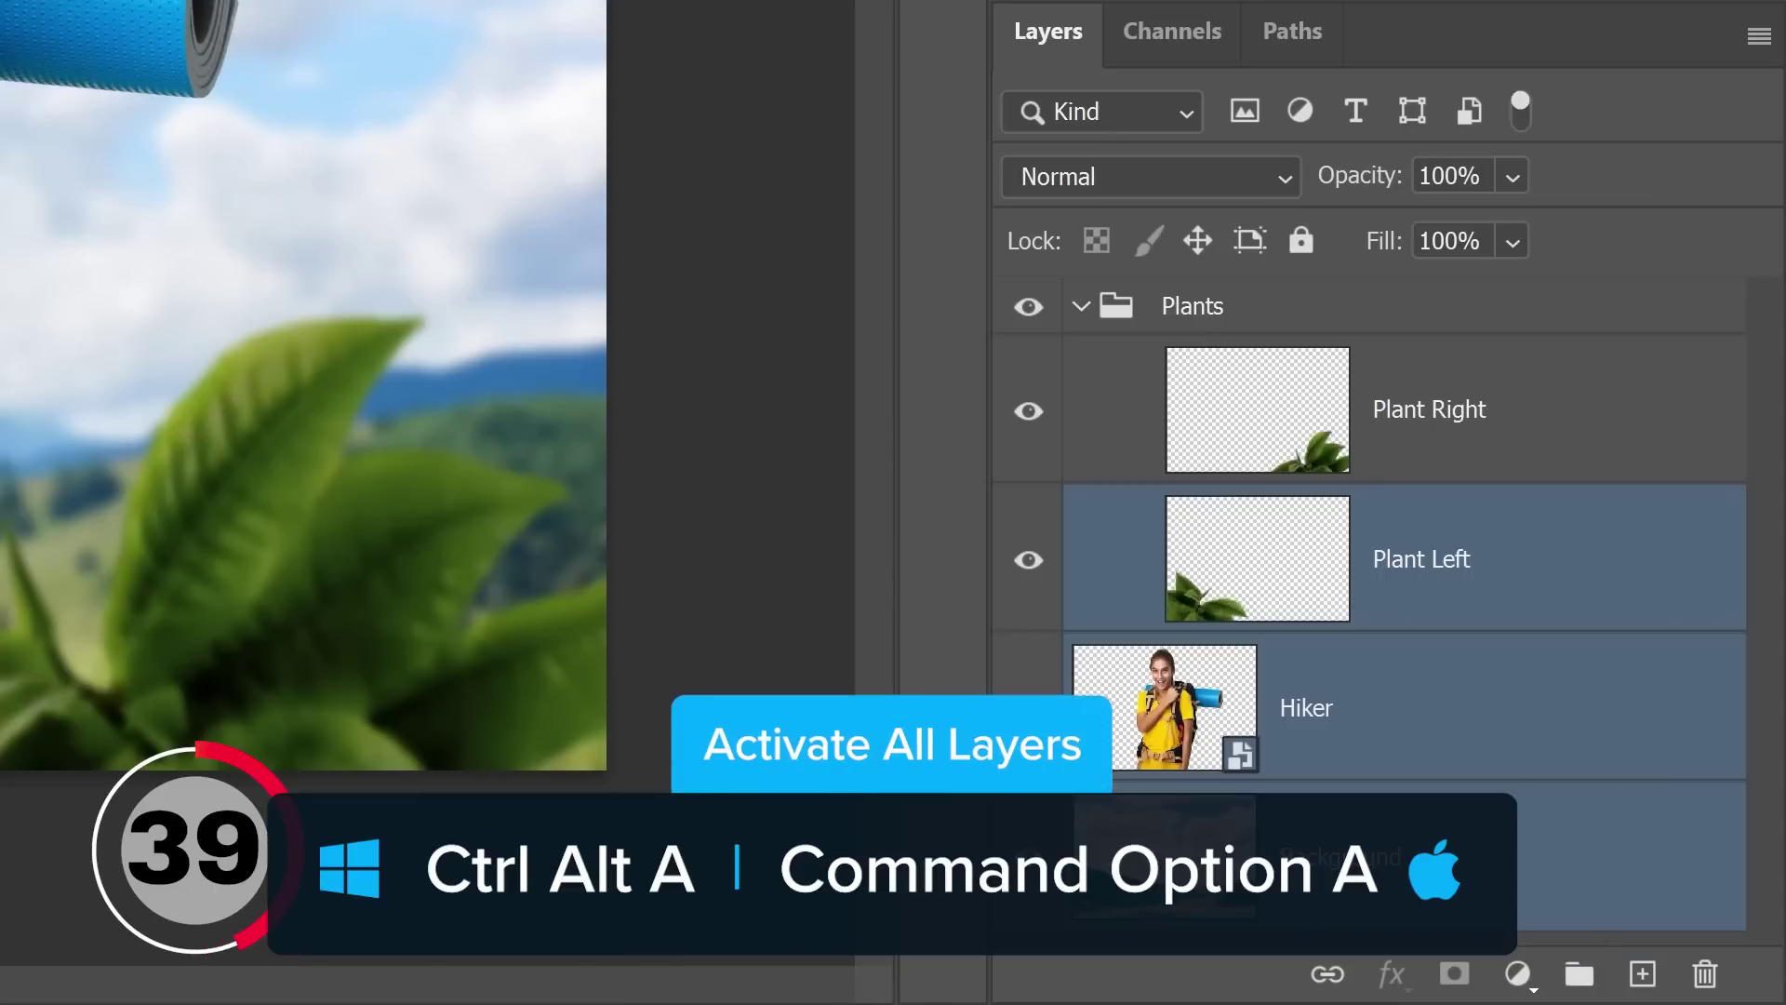
key(ctrl+alt+a)
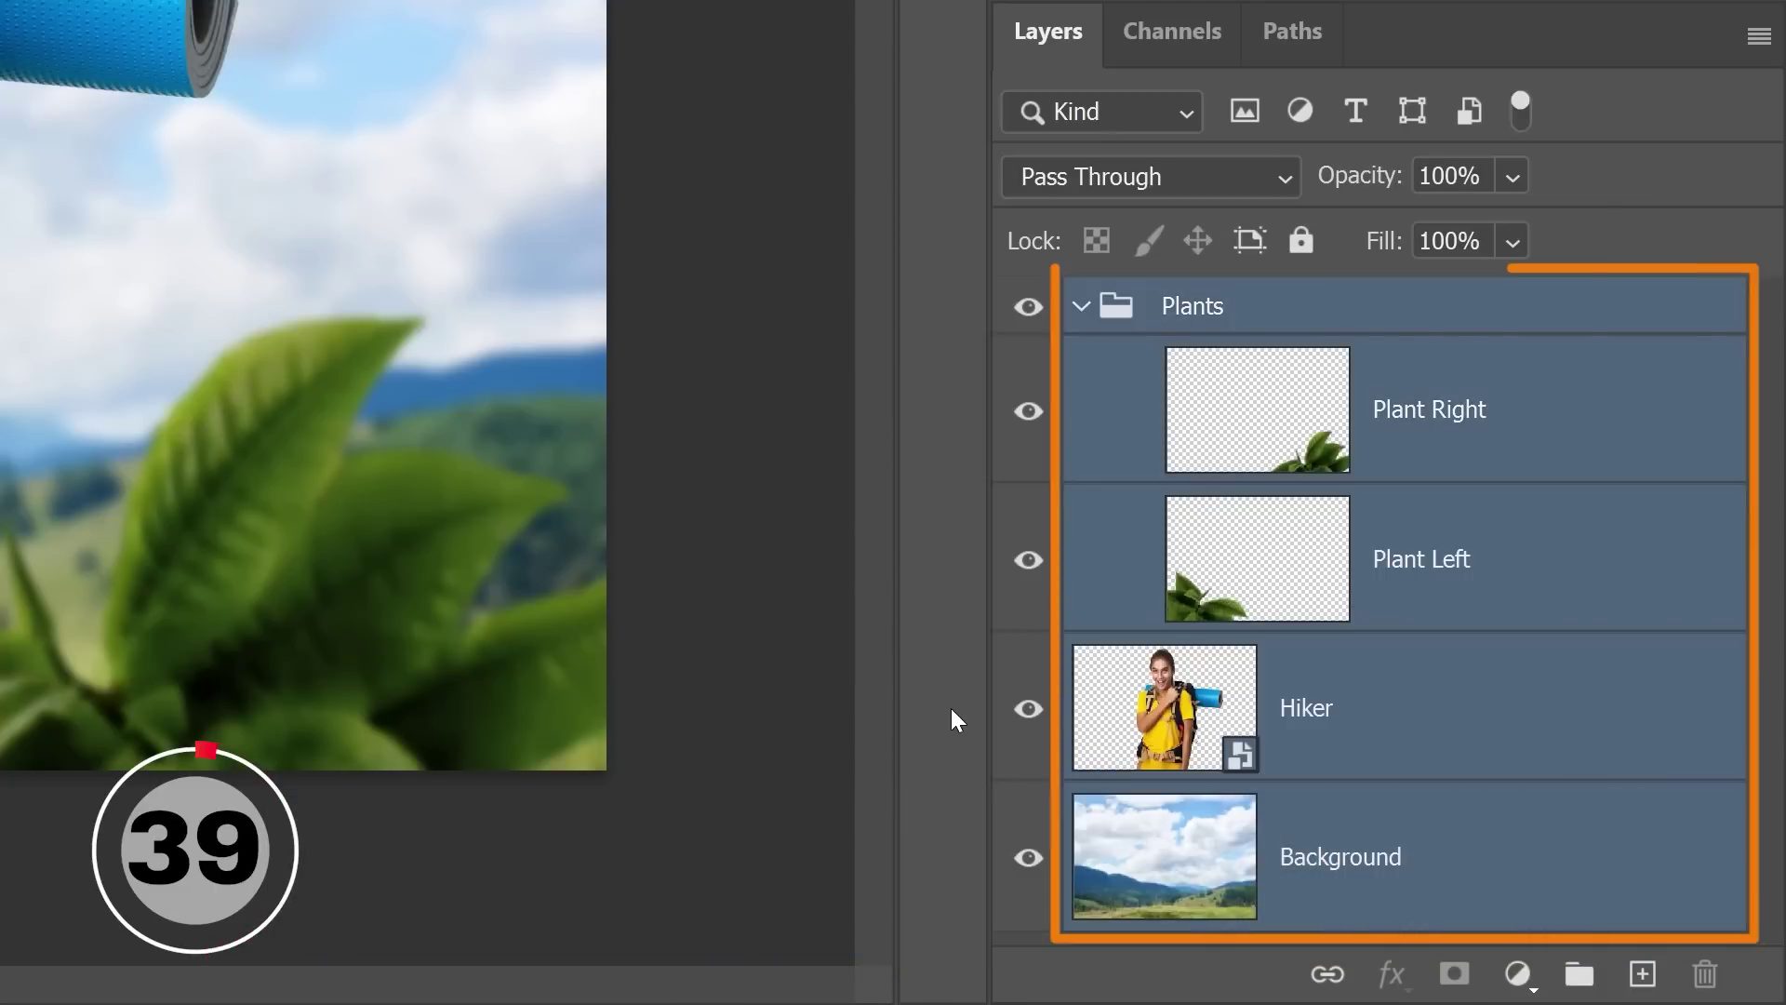
Select only the Hiker layer, place it above Plant Left inside the Plants group, and return it to just above Background
click(1437, 709)
drag(1438, 716, 1415, 550)
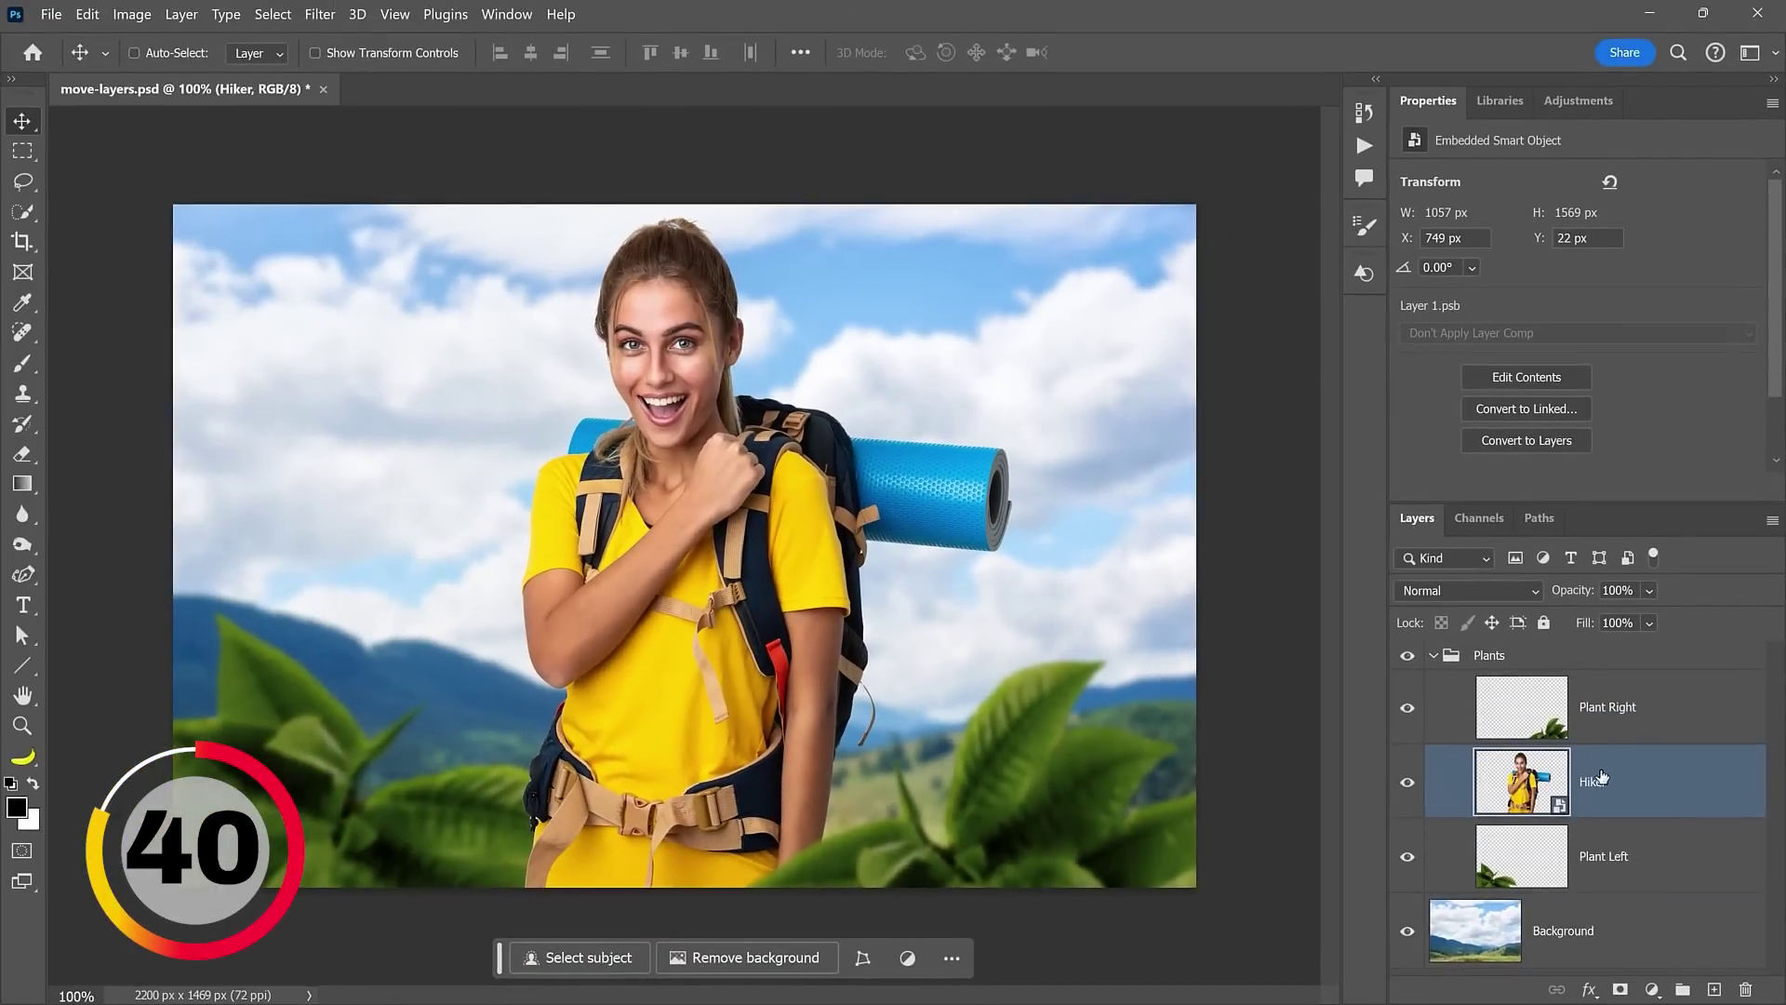
drag(1602, 777, 1613, 890)
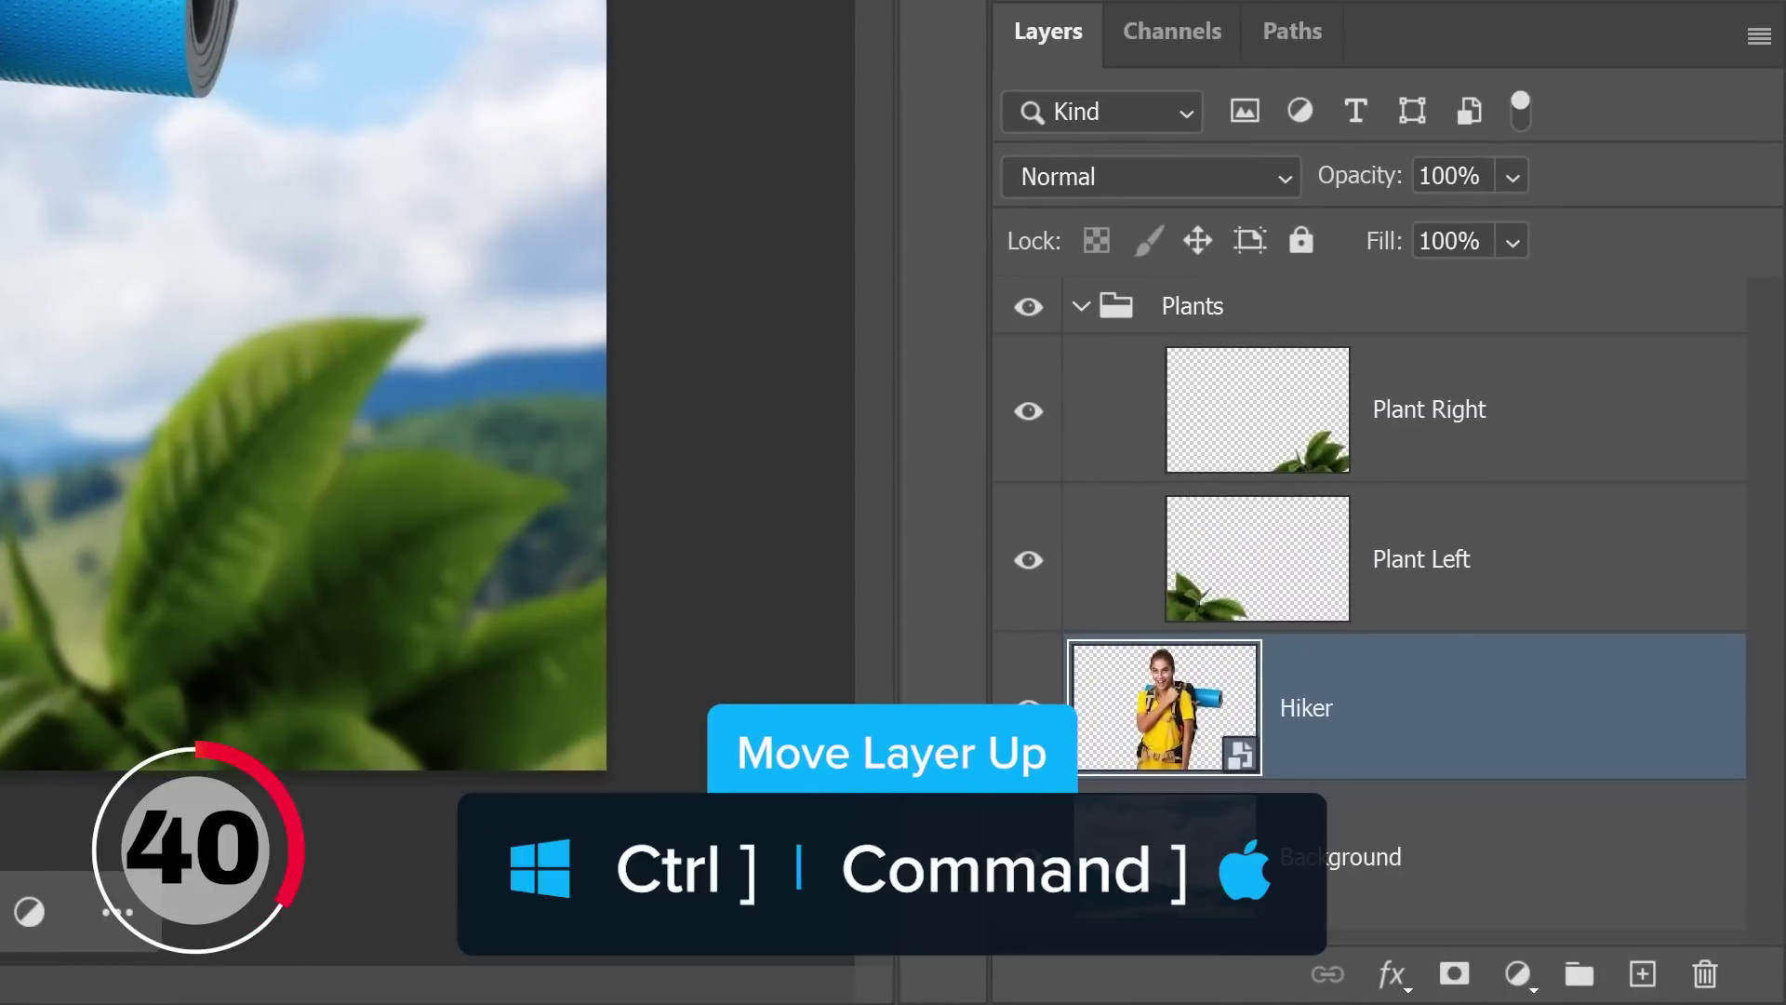
Move the Hiker layer up one level in the stack and back down one level
key(ctrl+bracketright)
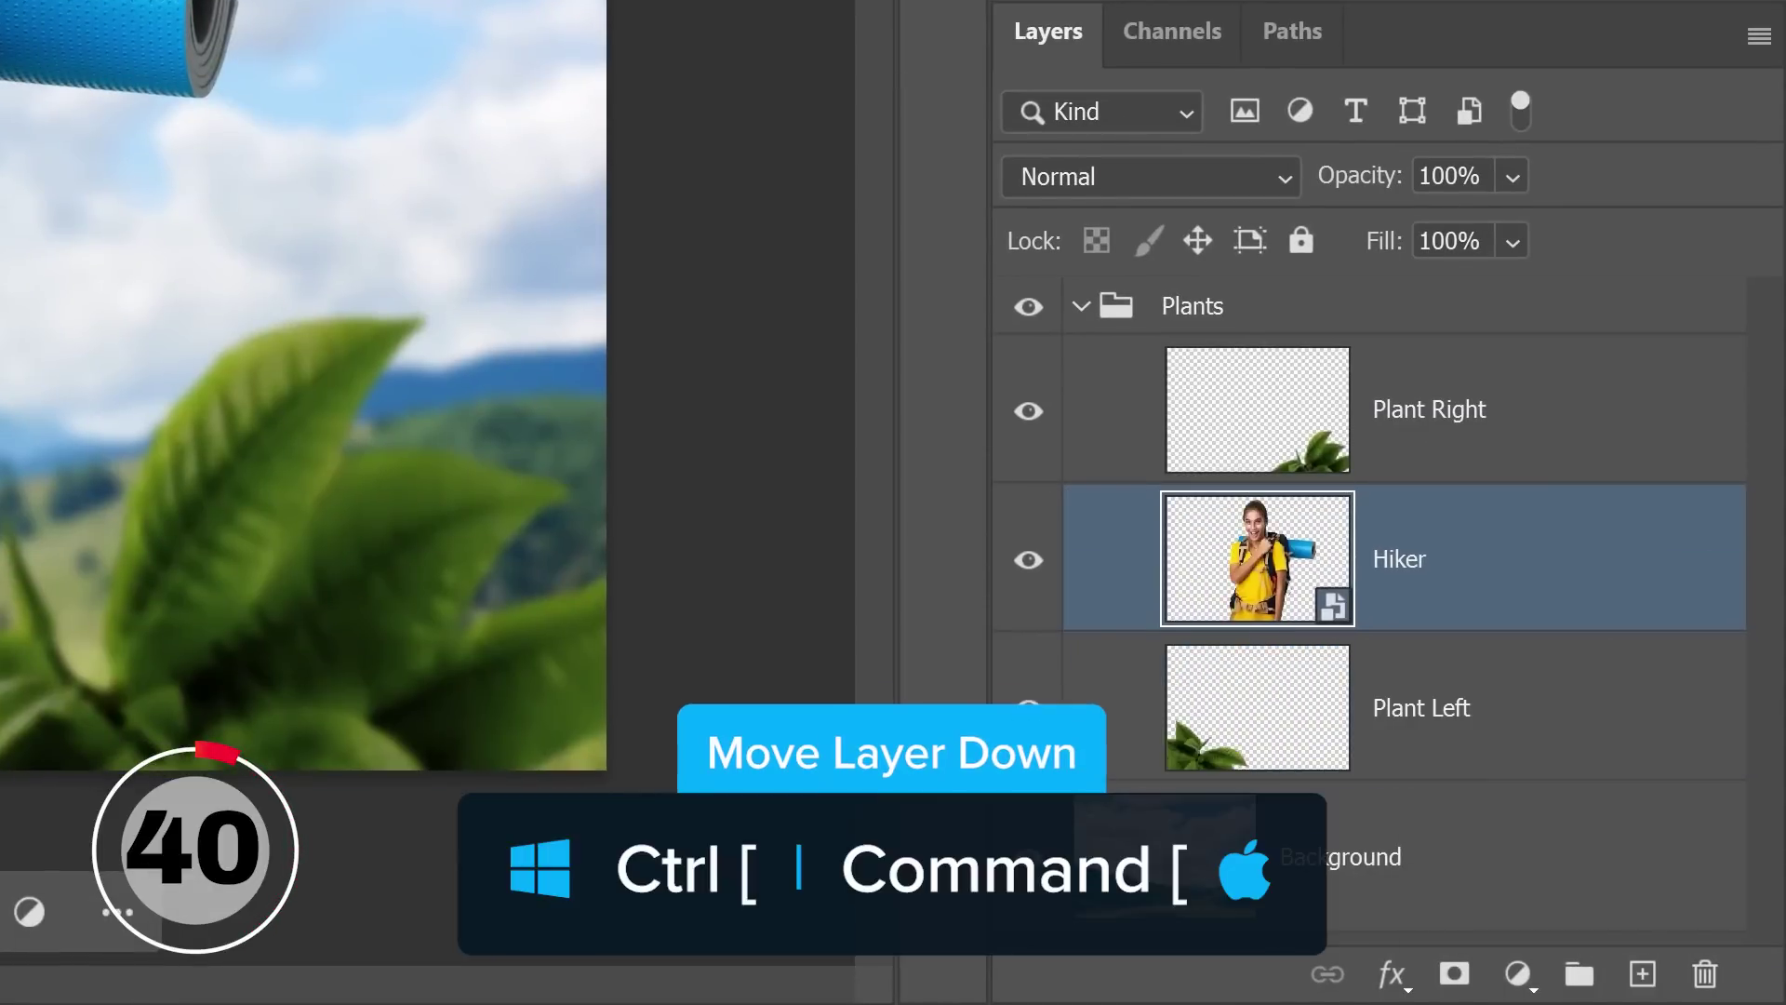
key(ctrl+bracketleft)
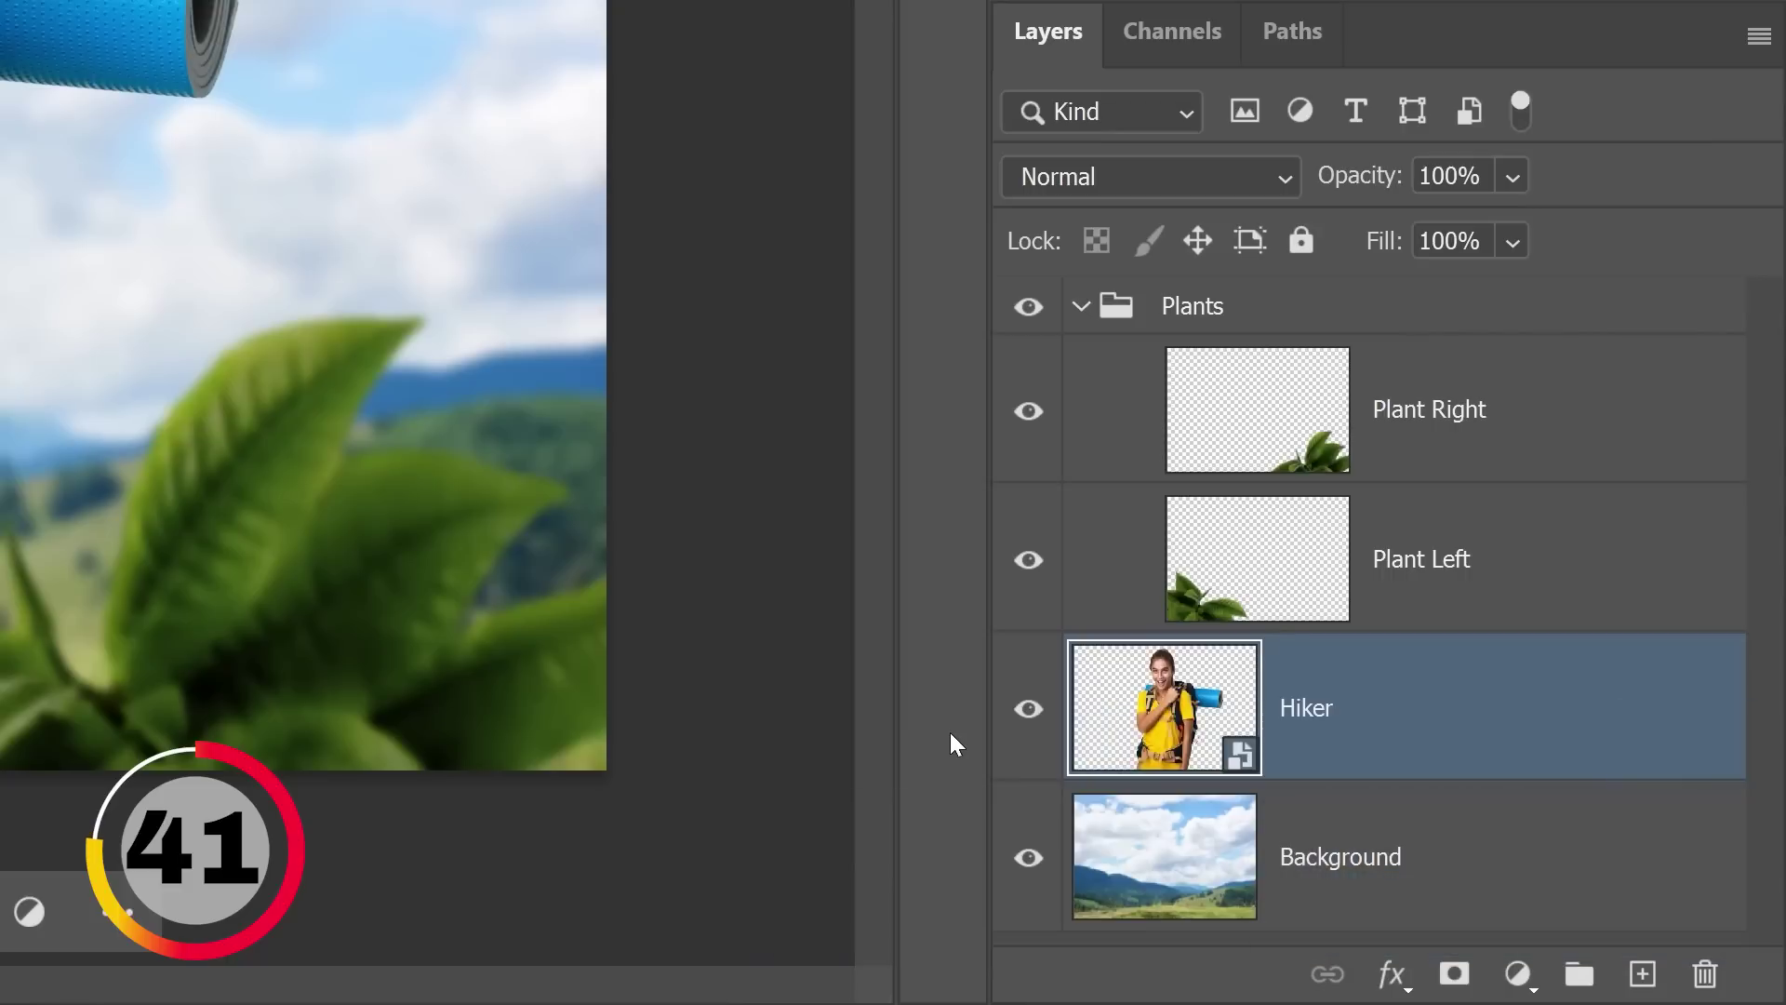
Bring the Hiker layer to the top of the stack, and place it inside the Plants group as the group's topmost layer
key(ctrl+shift+bracketright)
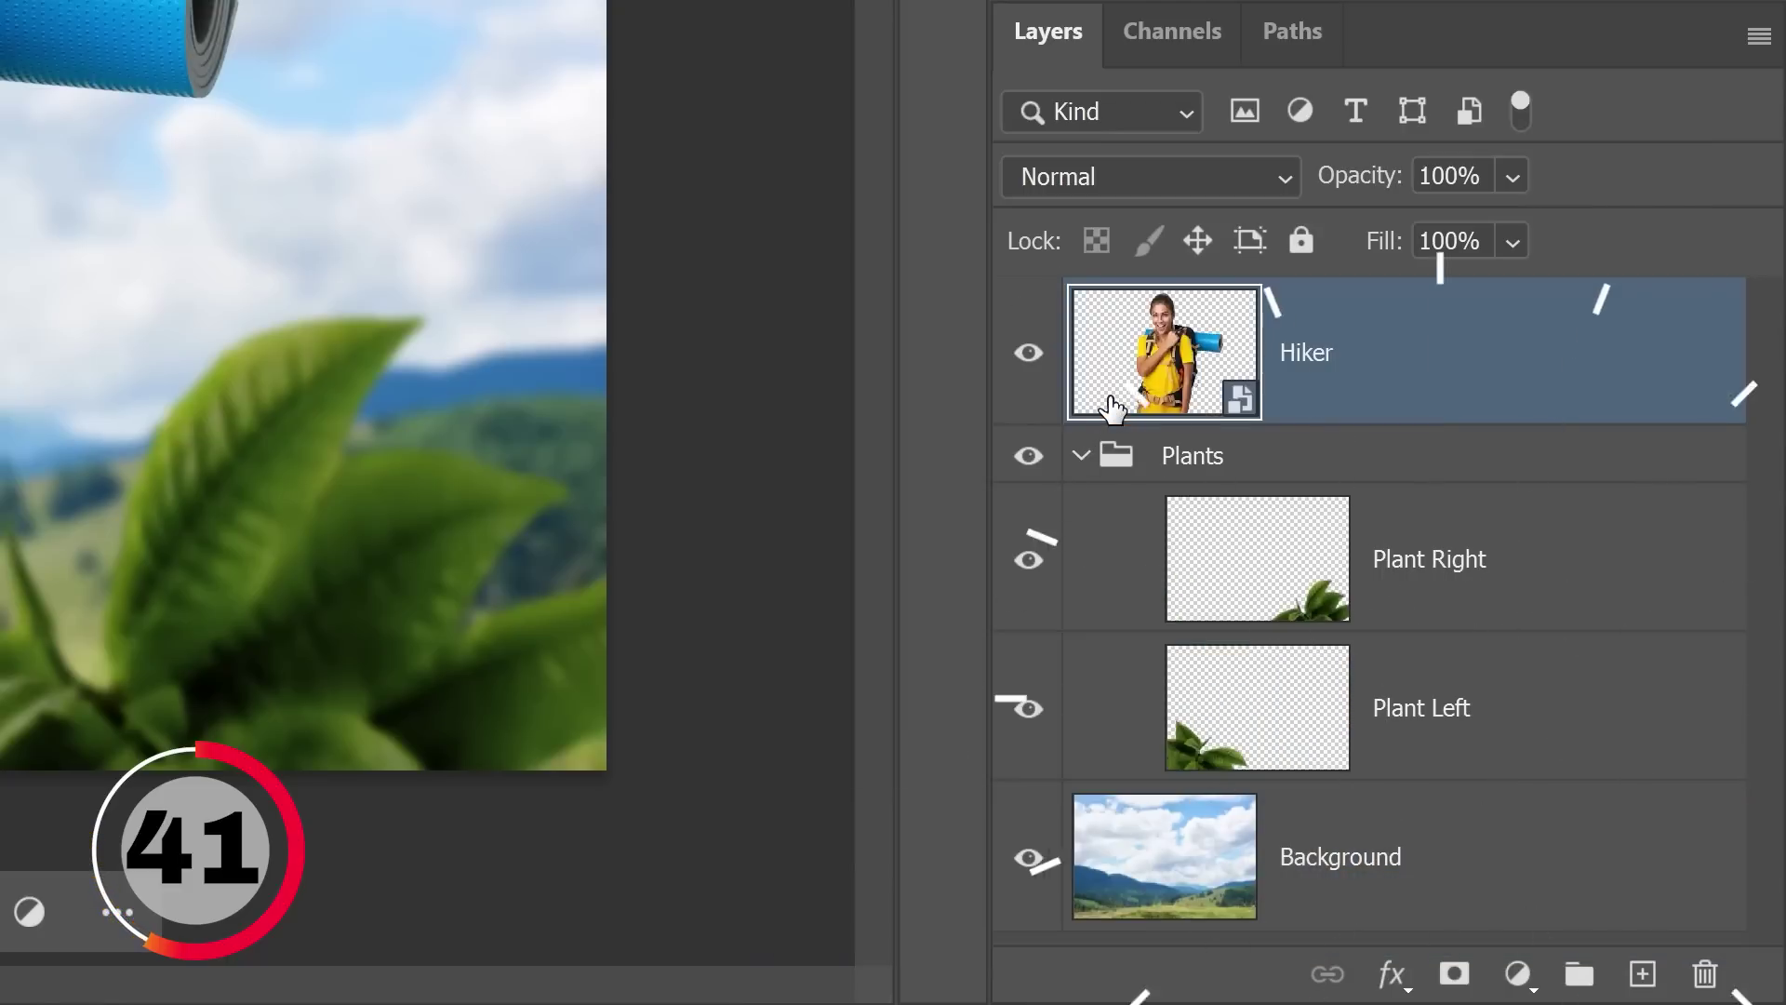
drag(1111, 407, 1208, 770)
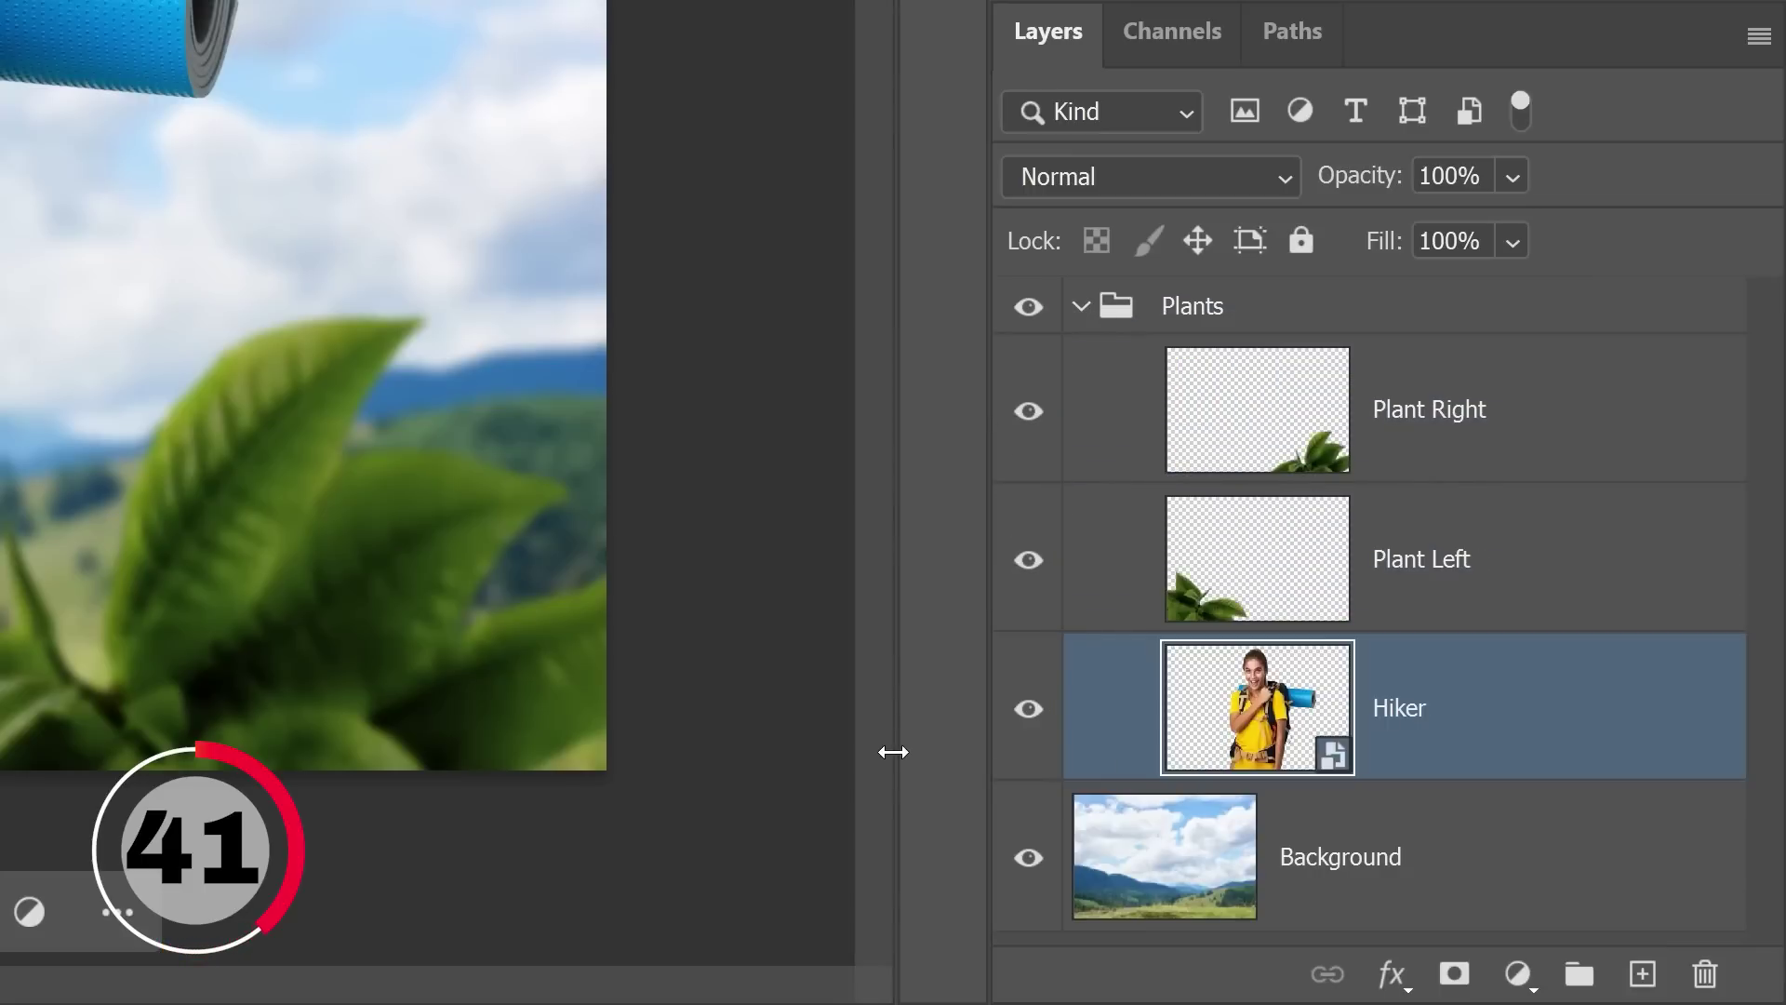
key(ctrl+shift+bracketright)
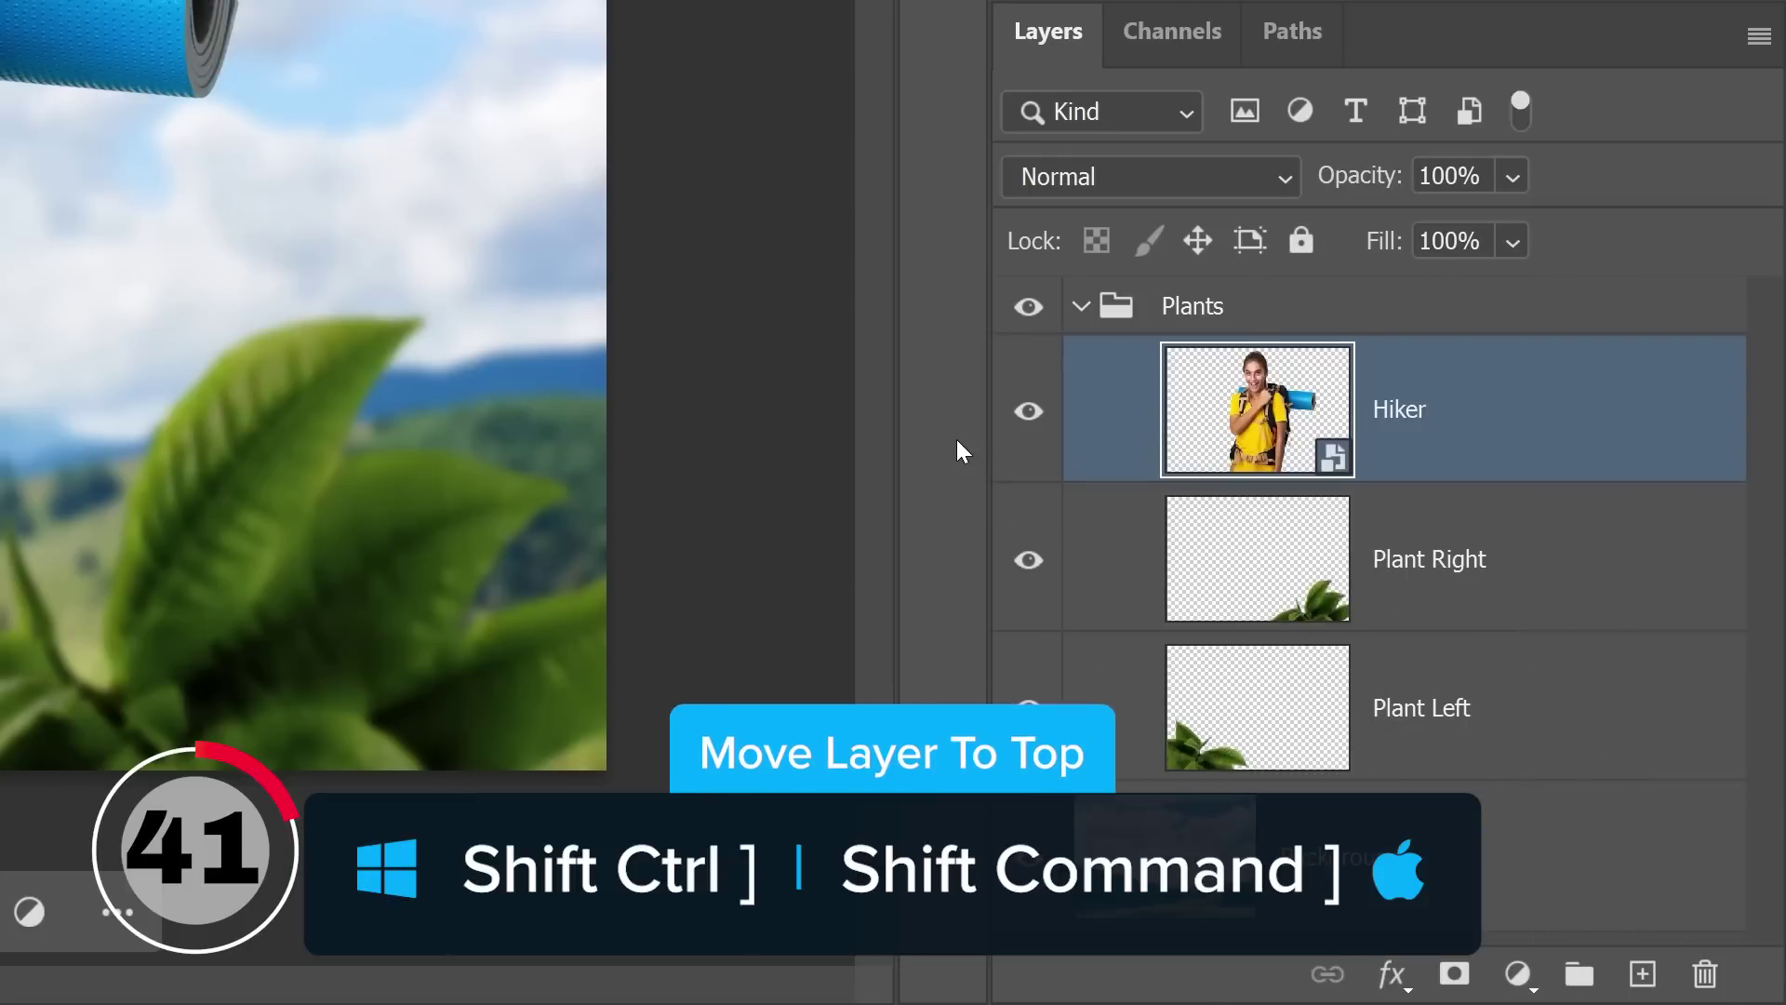
Bring the Hiker layer to the very top of the layer stack
key(ctrl+shift+bracketright)
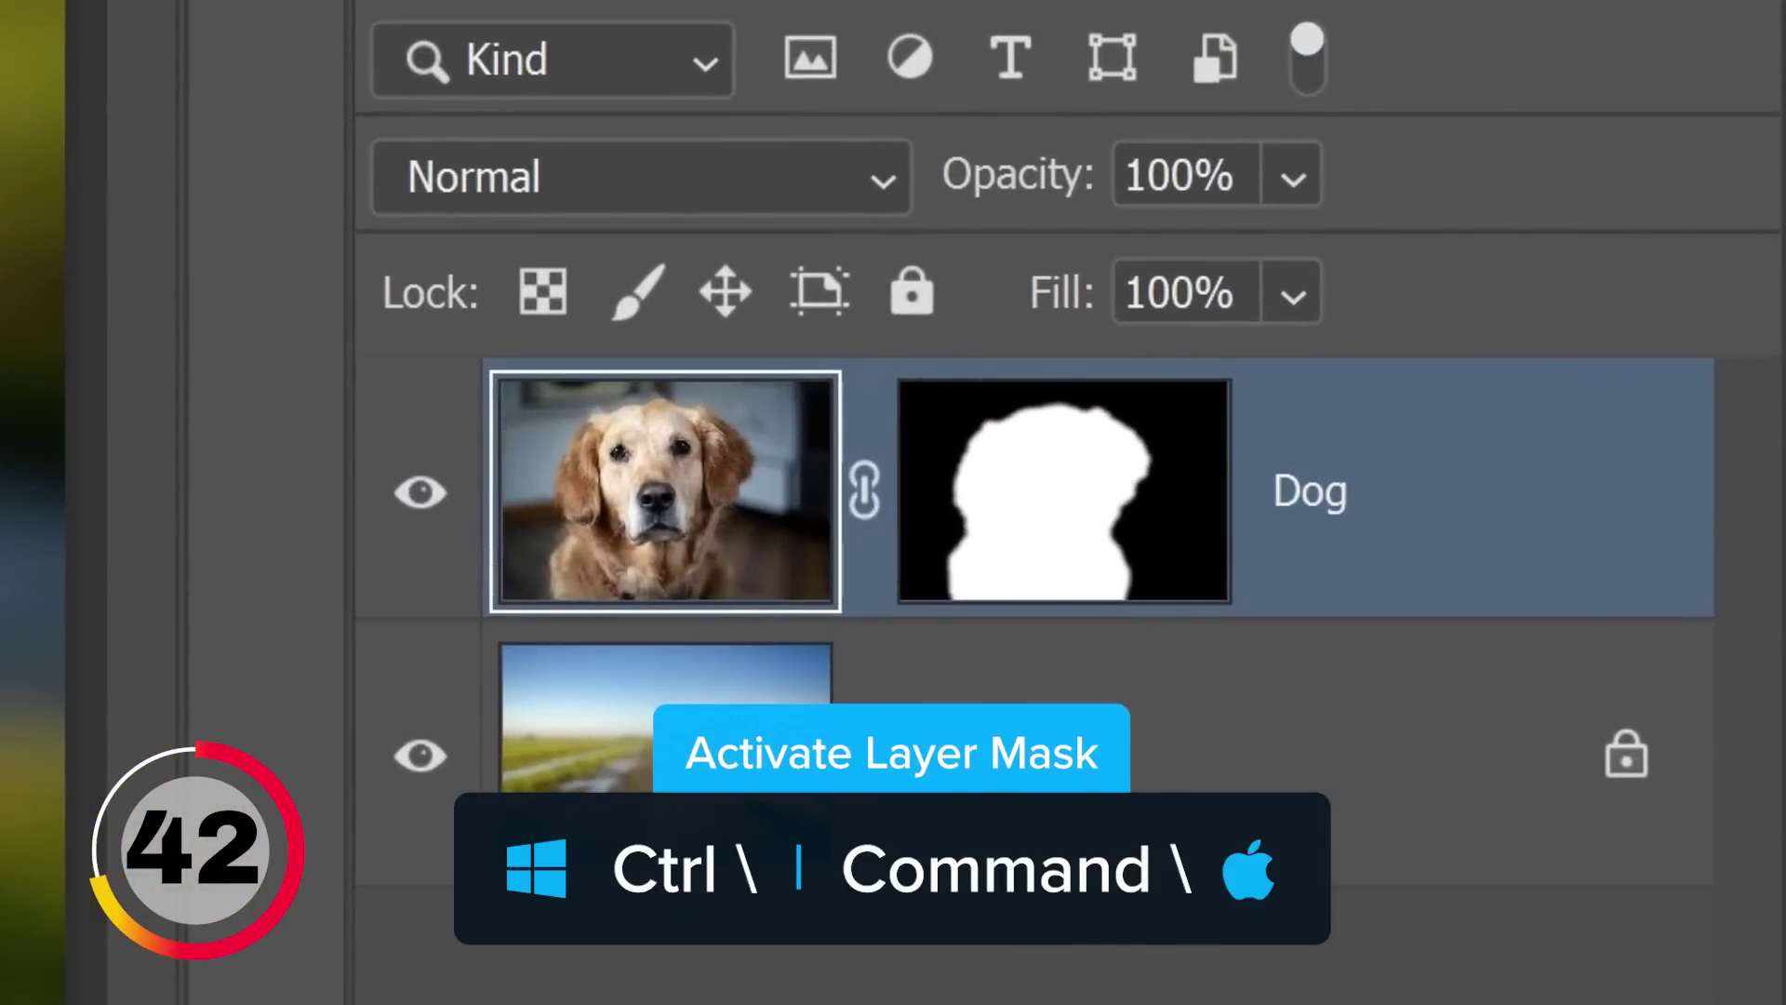
Make the Dog layer's mask active for editing, and switch back to the layer's image
key(ctrl+backslash)
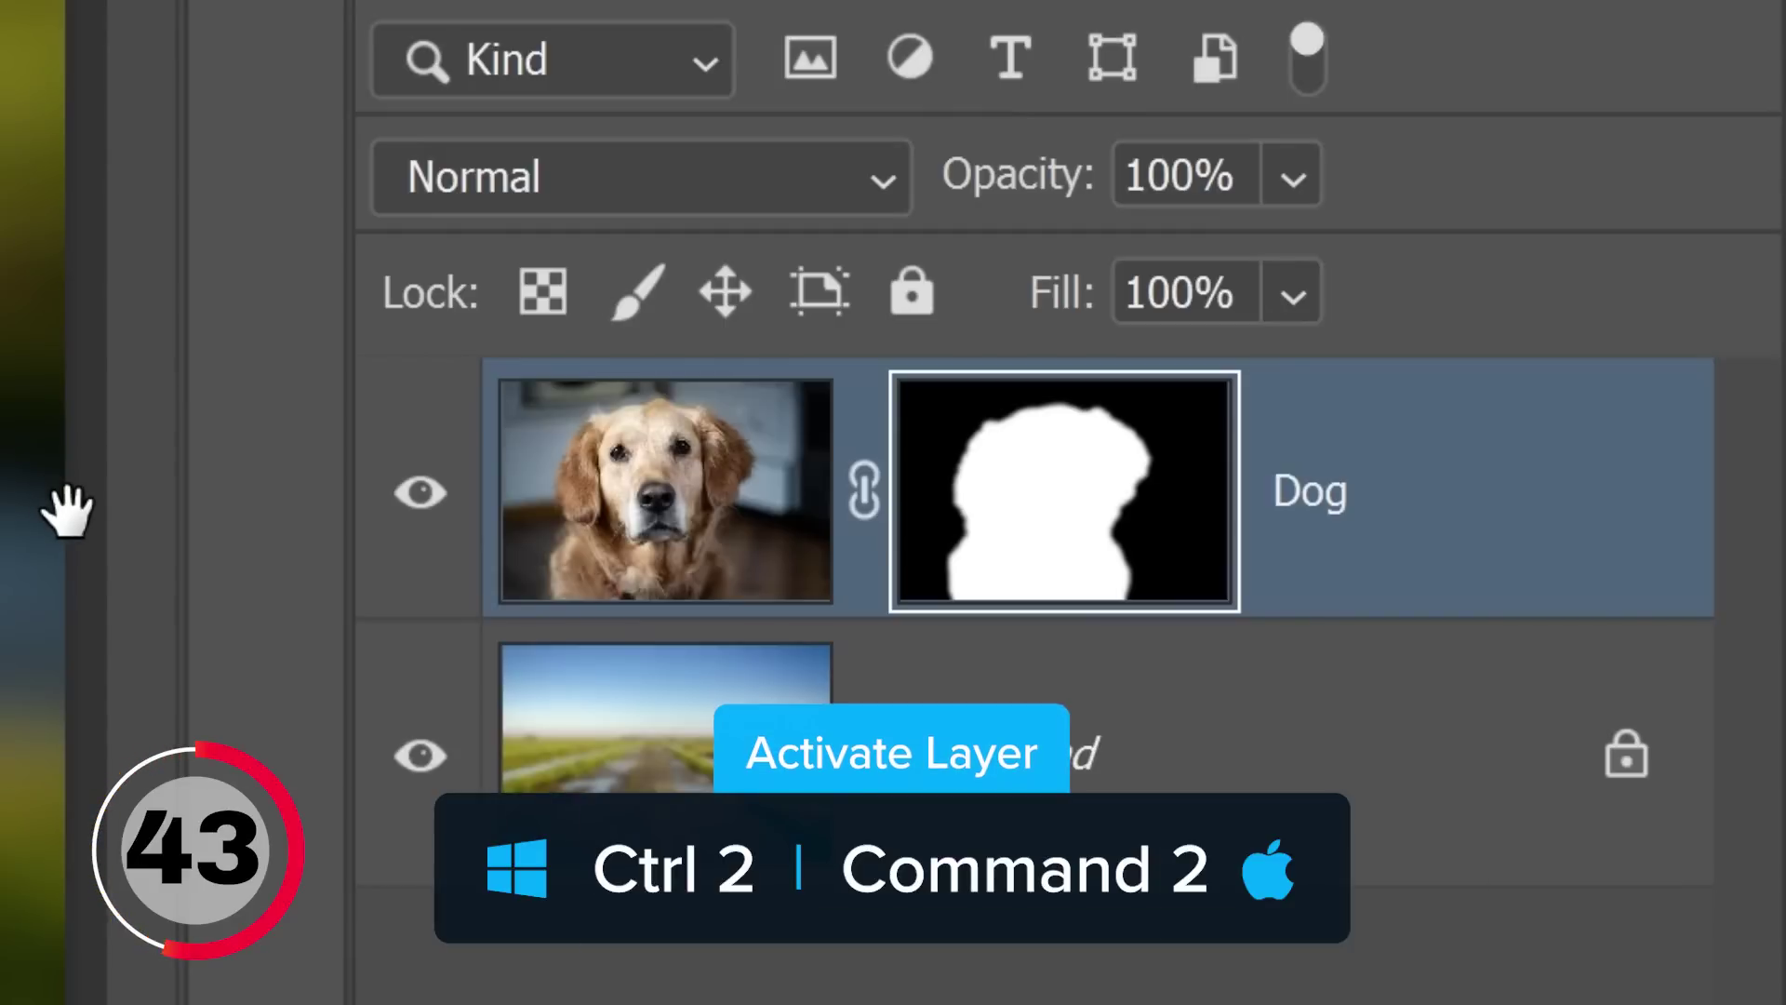
key(ctrl+2)
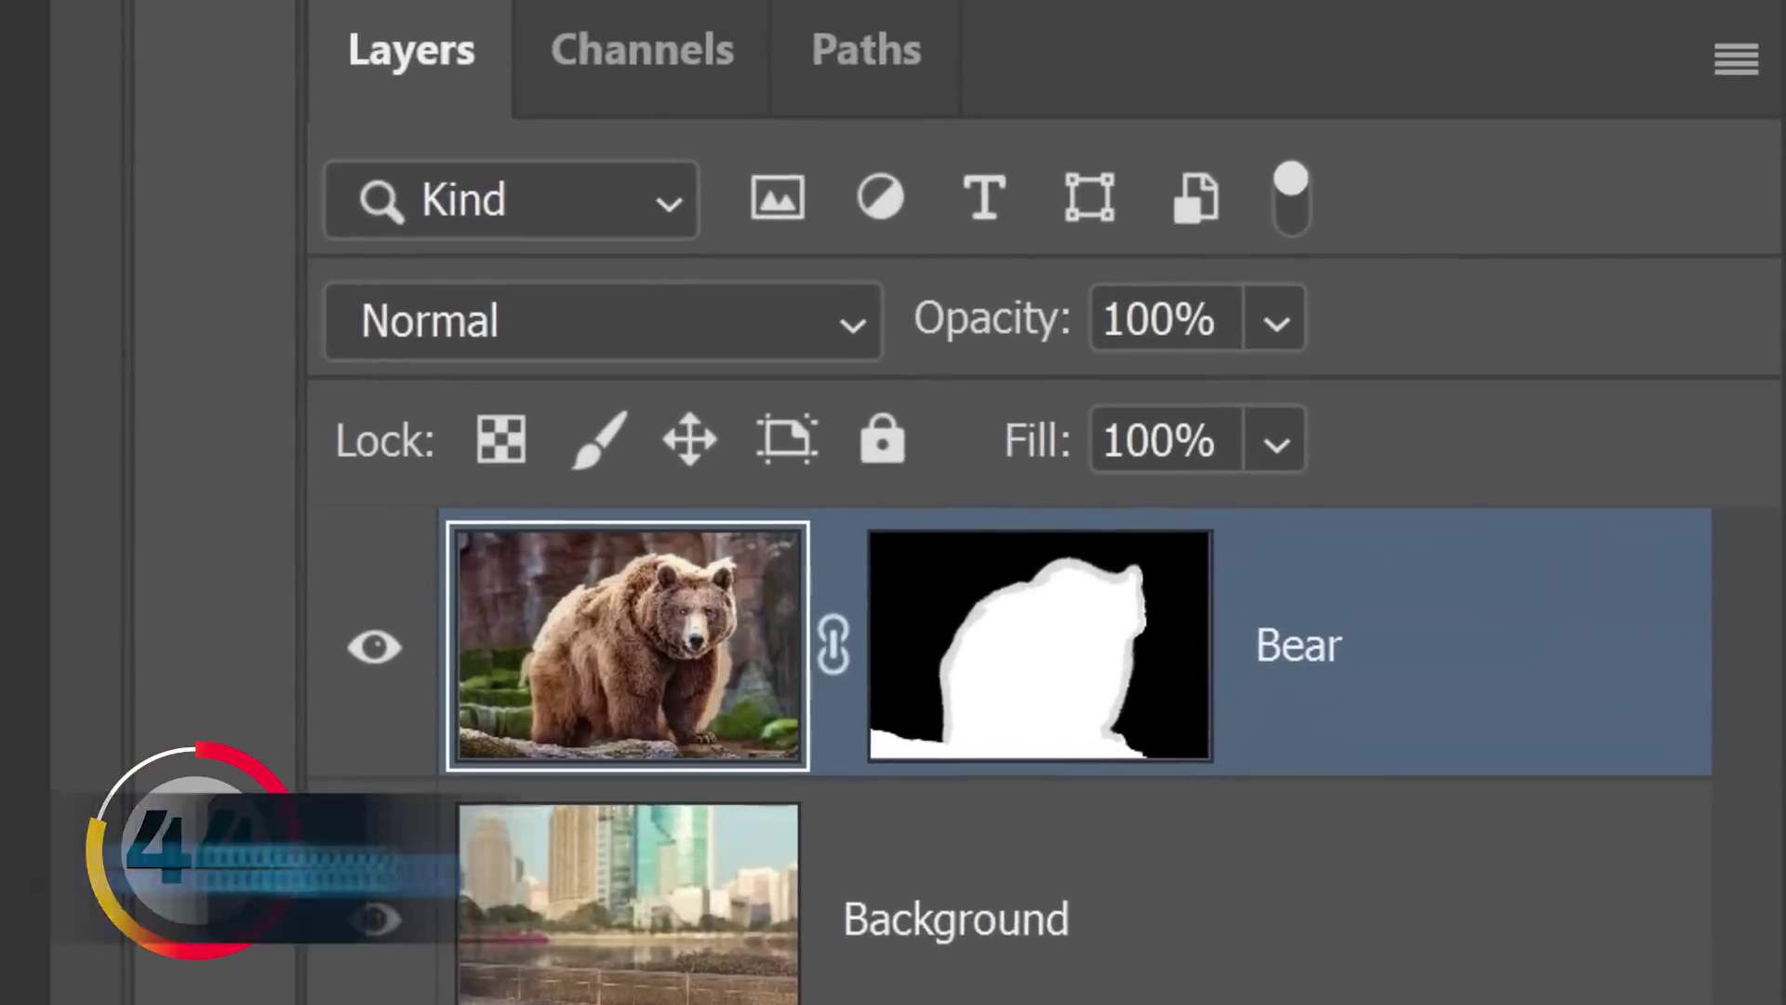
Set the Bear layer's opacity in turn to 80%, 100%, 36% and 94%
key(8)
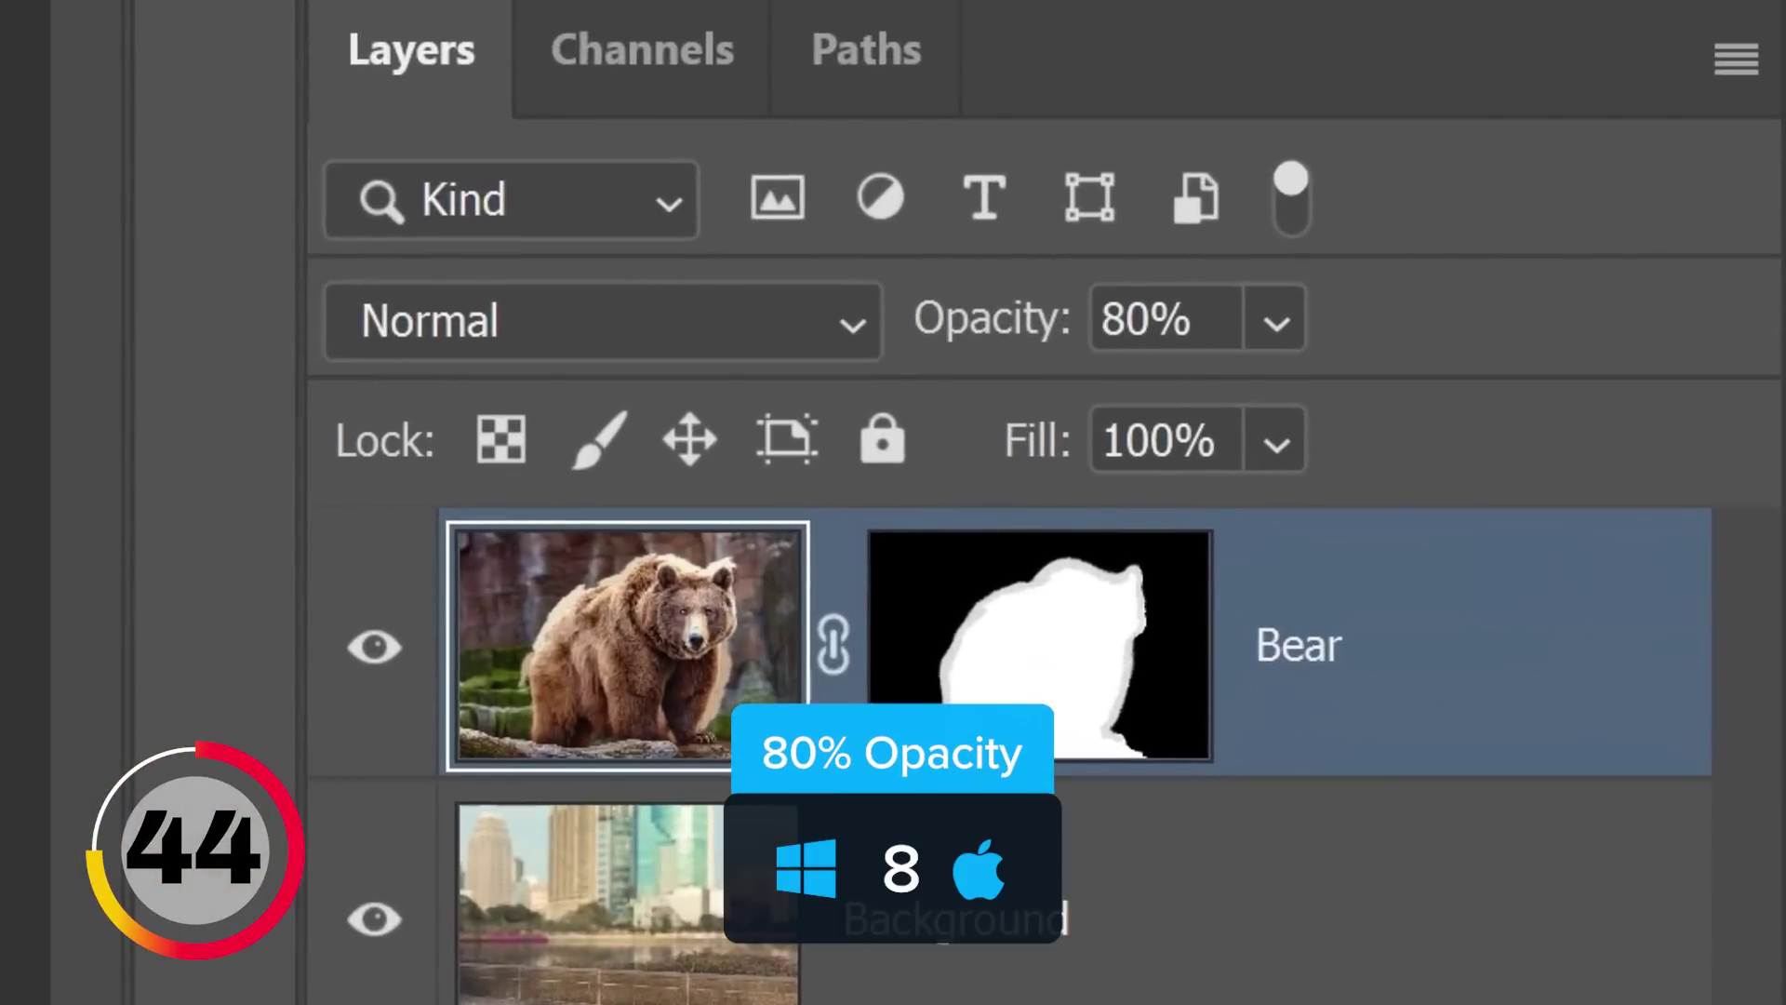
key(0)
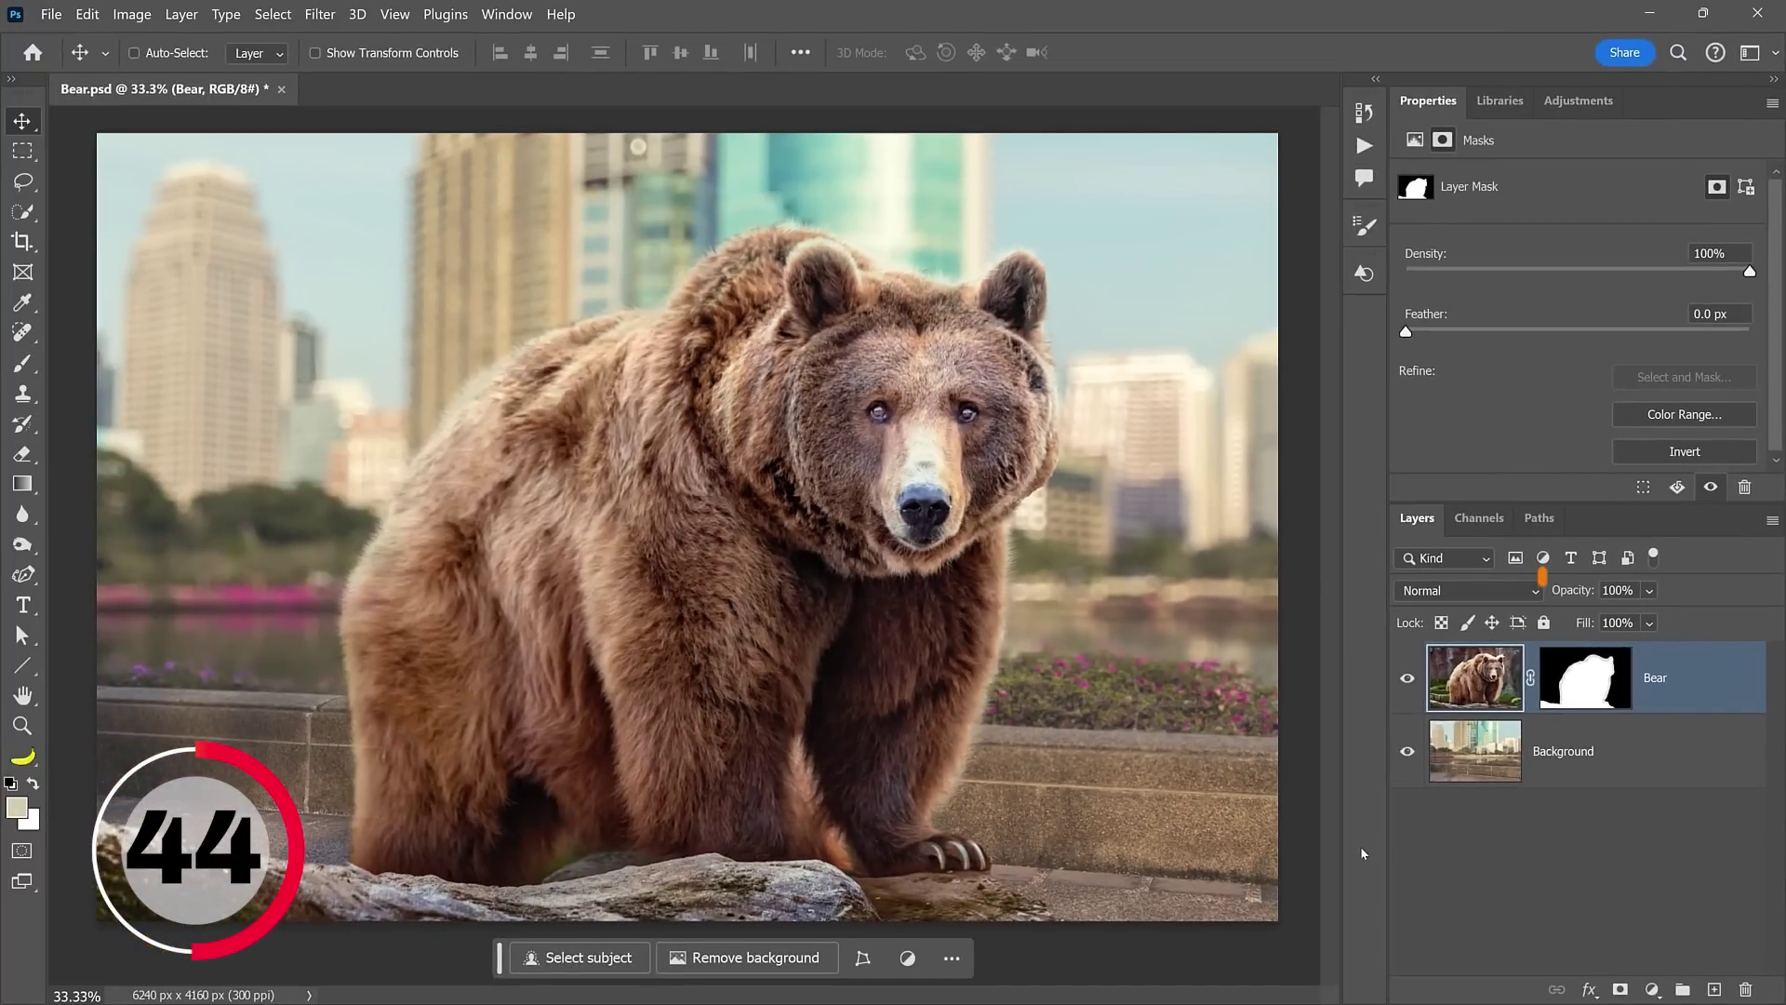
key(3)
key(6)
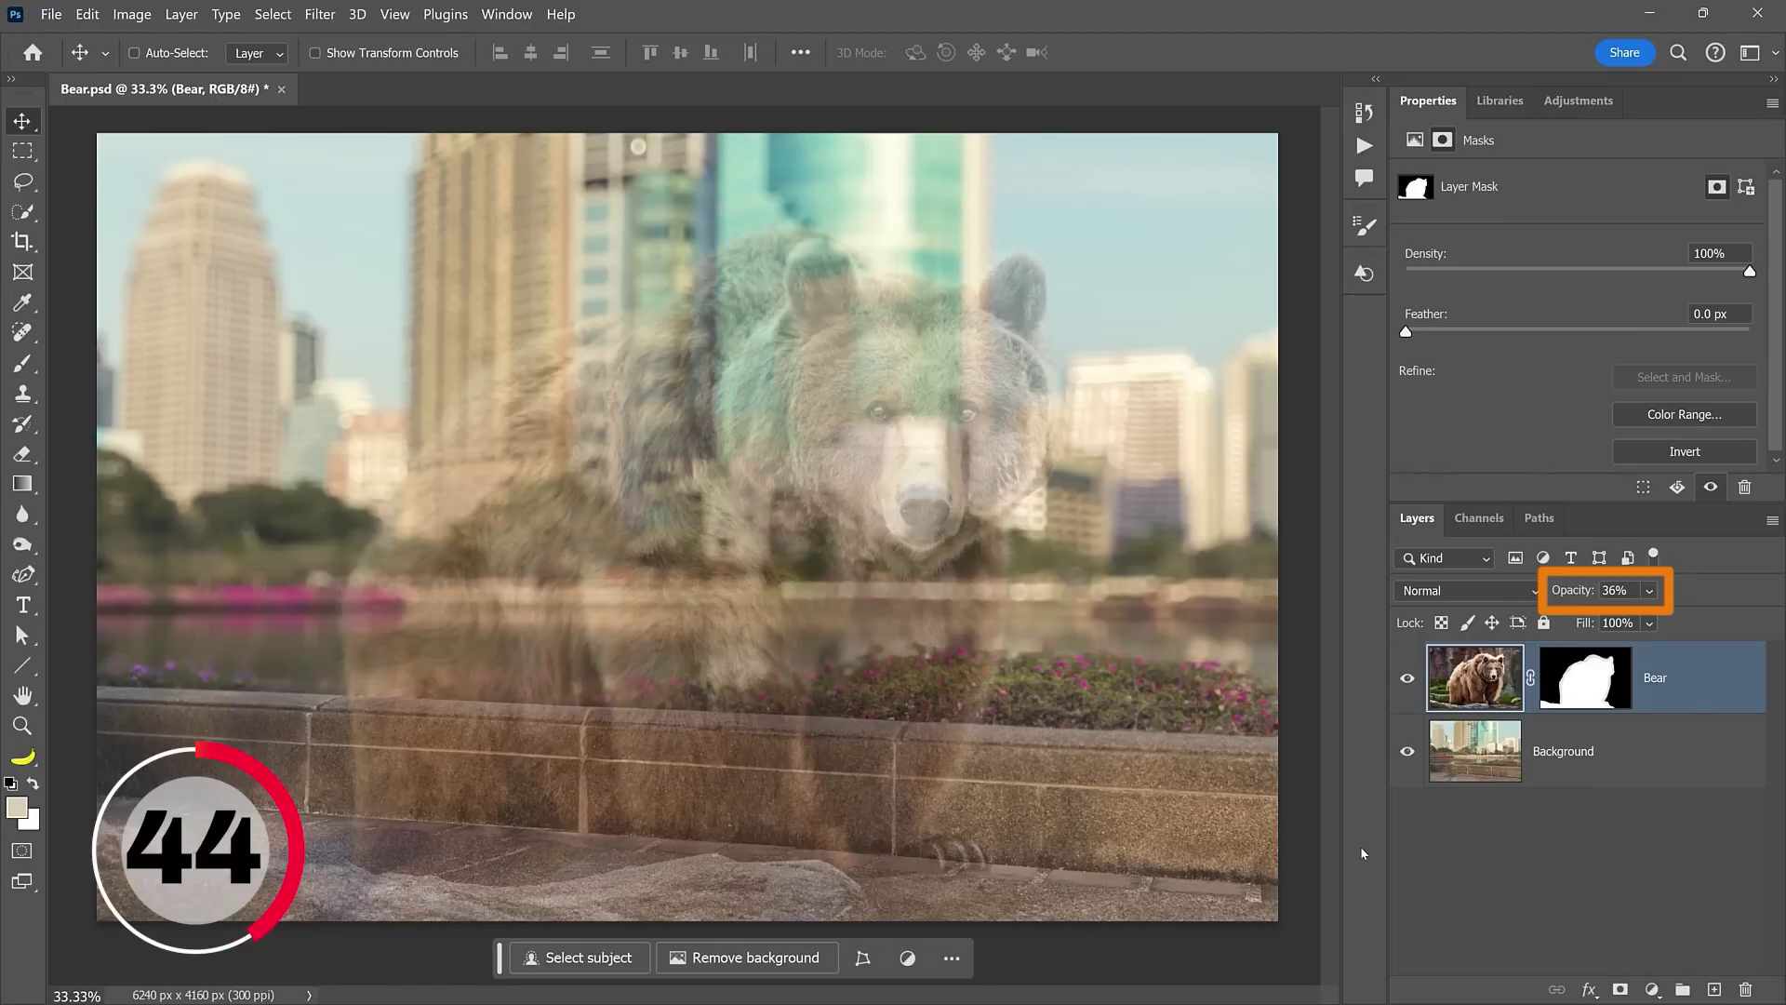
key(9)
key(4)
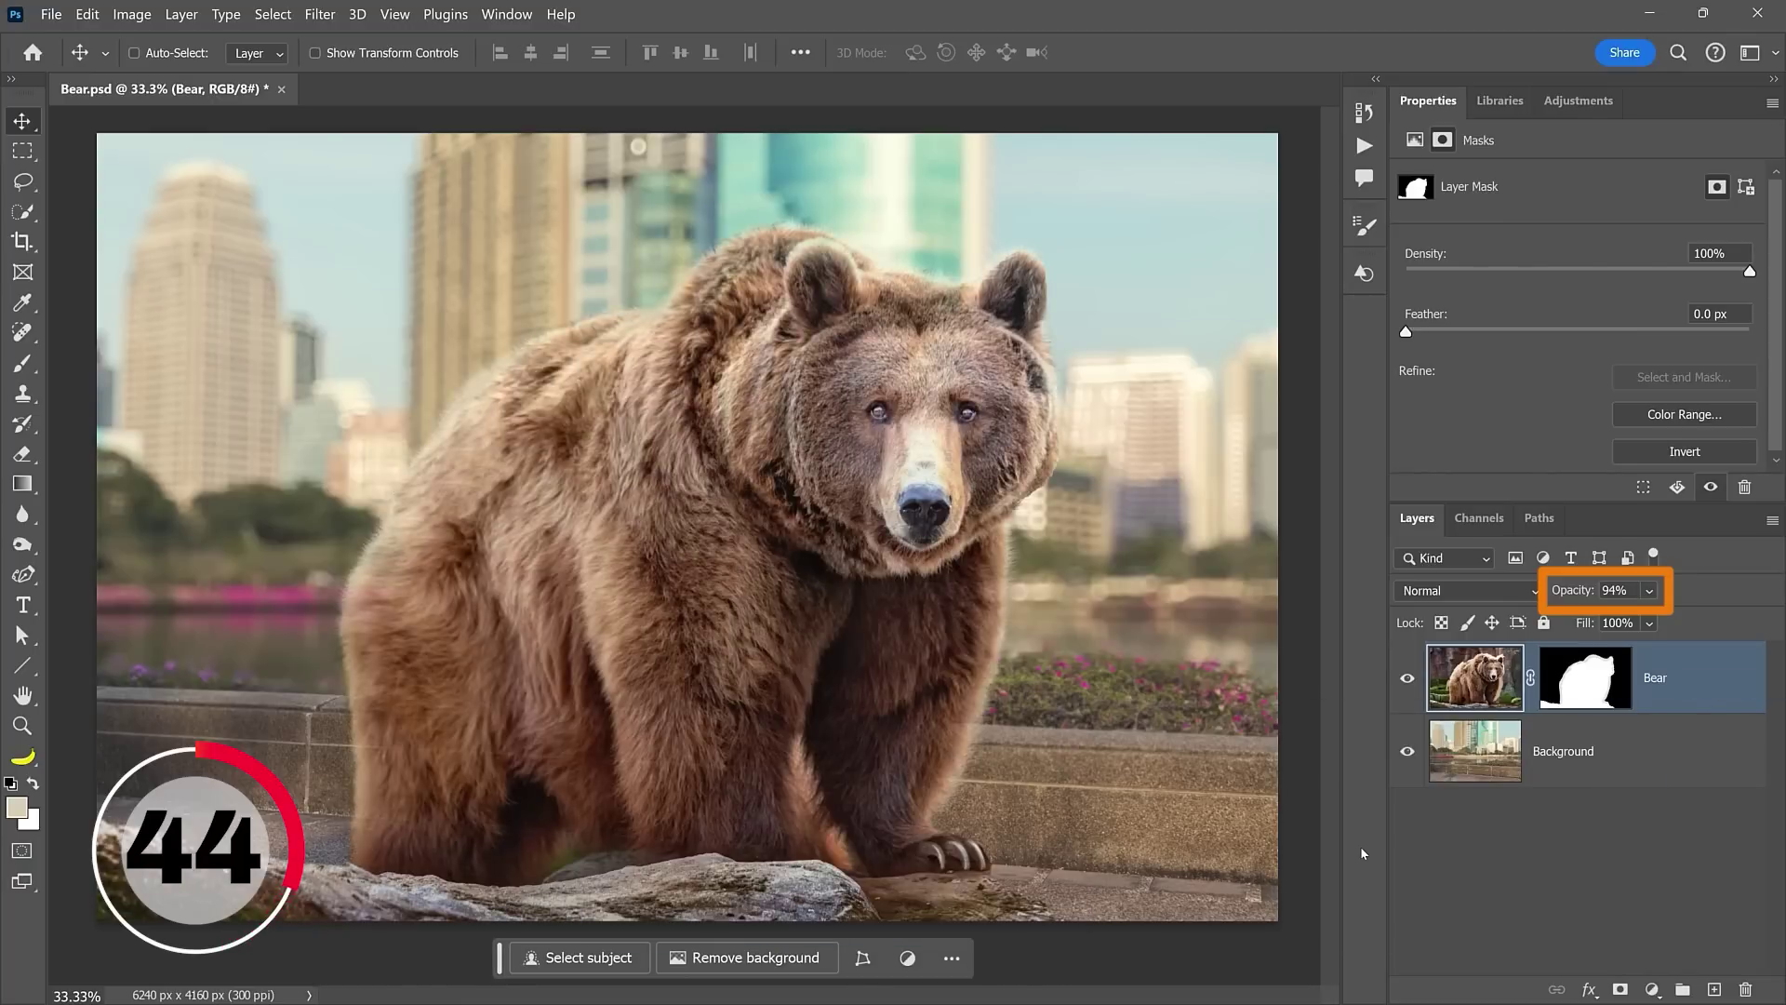
Set the Bear layer's opacity to 0% and back to 100%, and set its fill to 60%
key(0)
key(0)
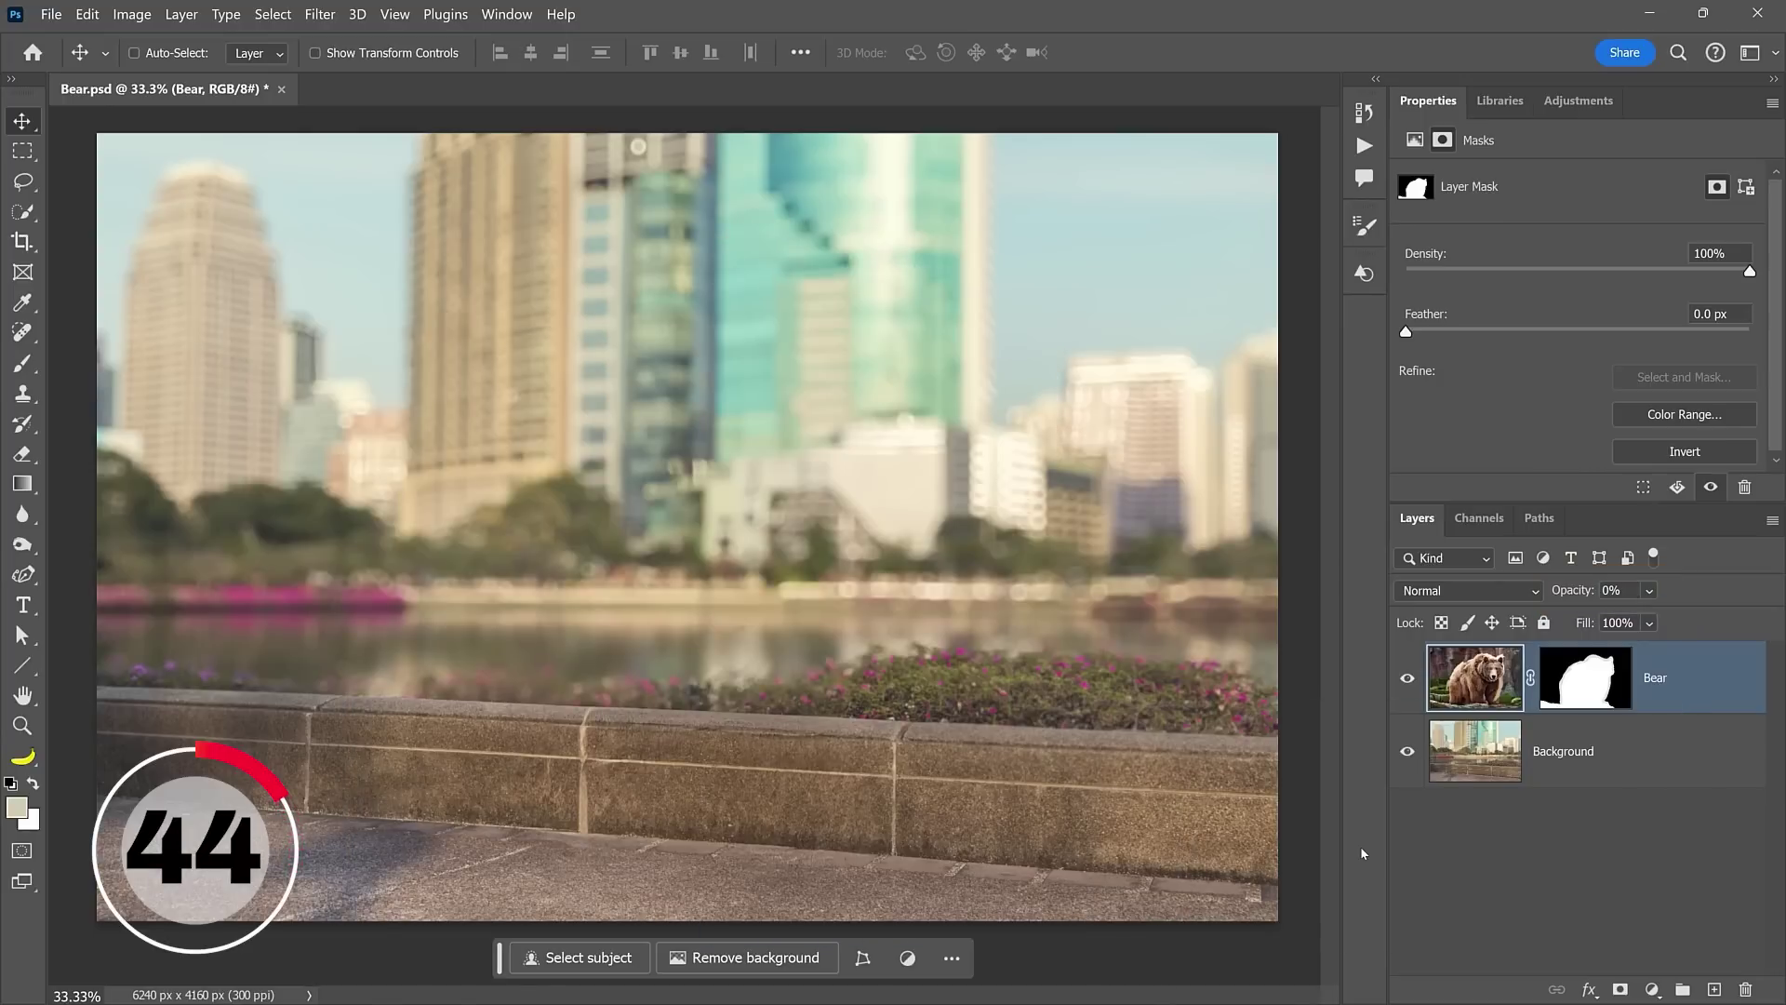
key(0)
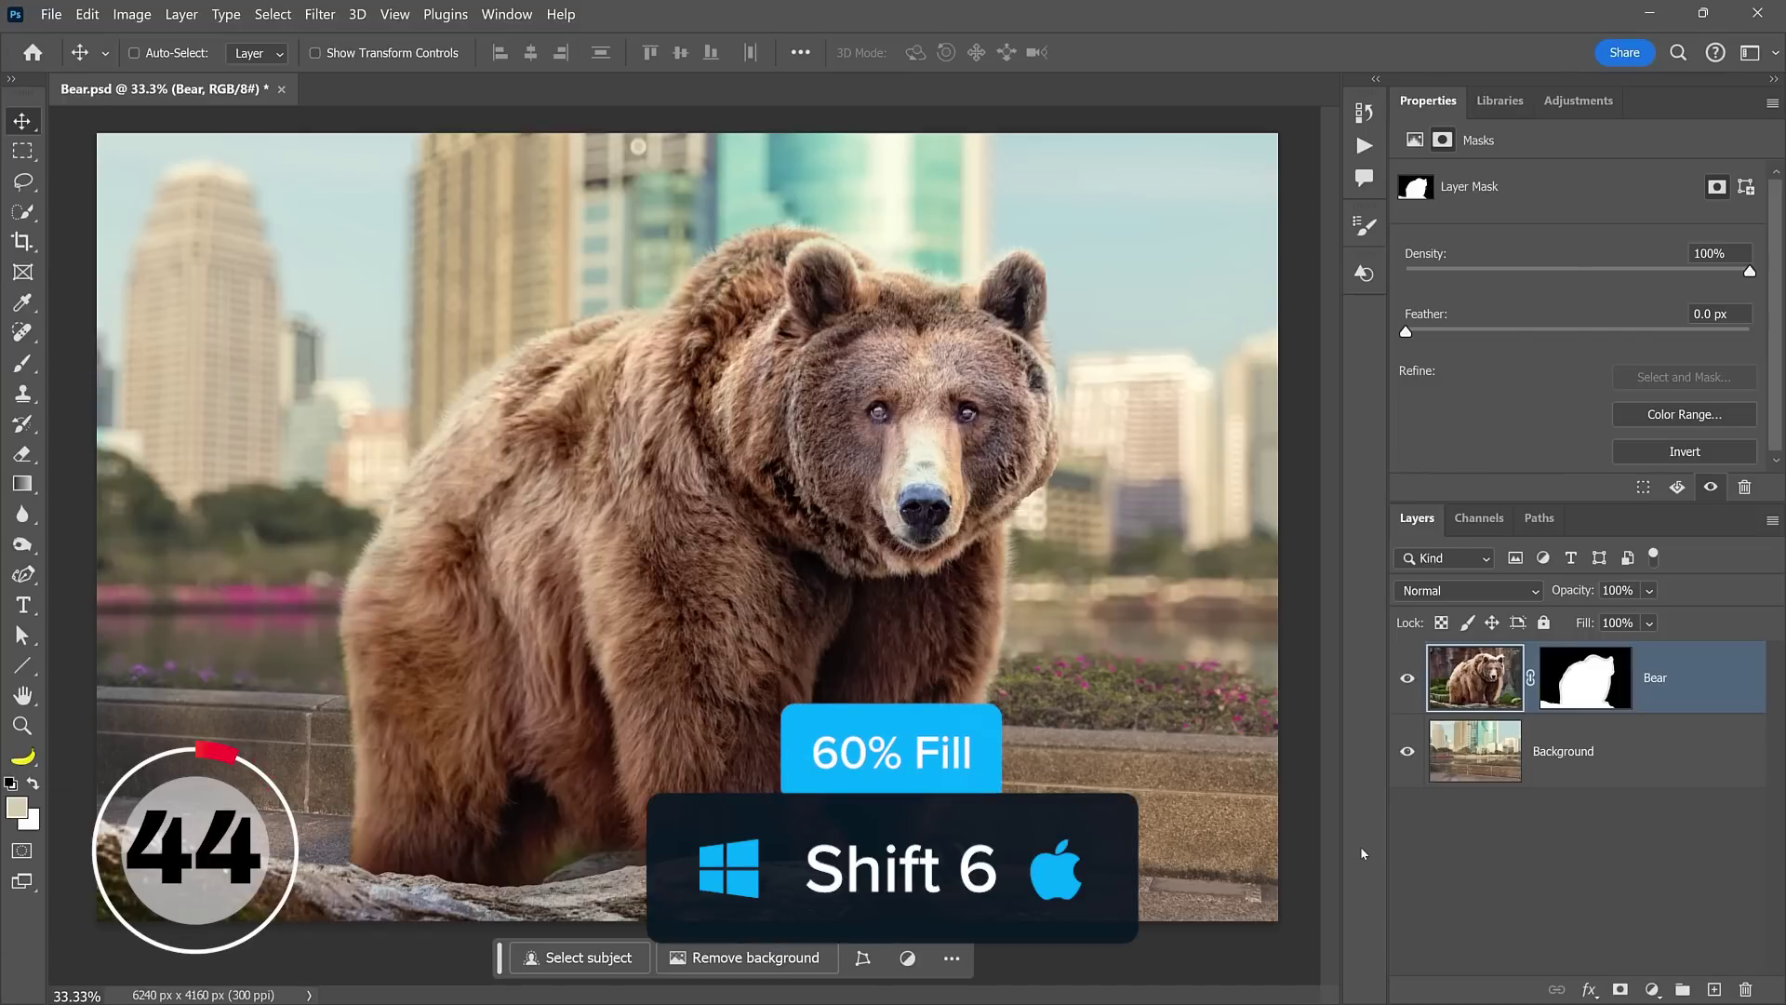
key(shift+6)
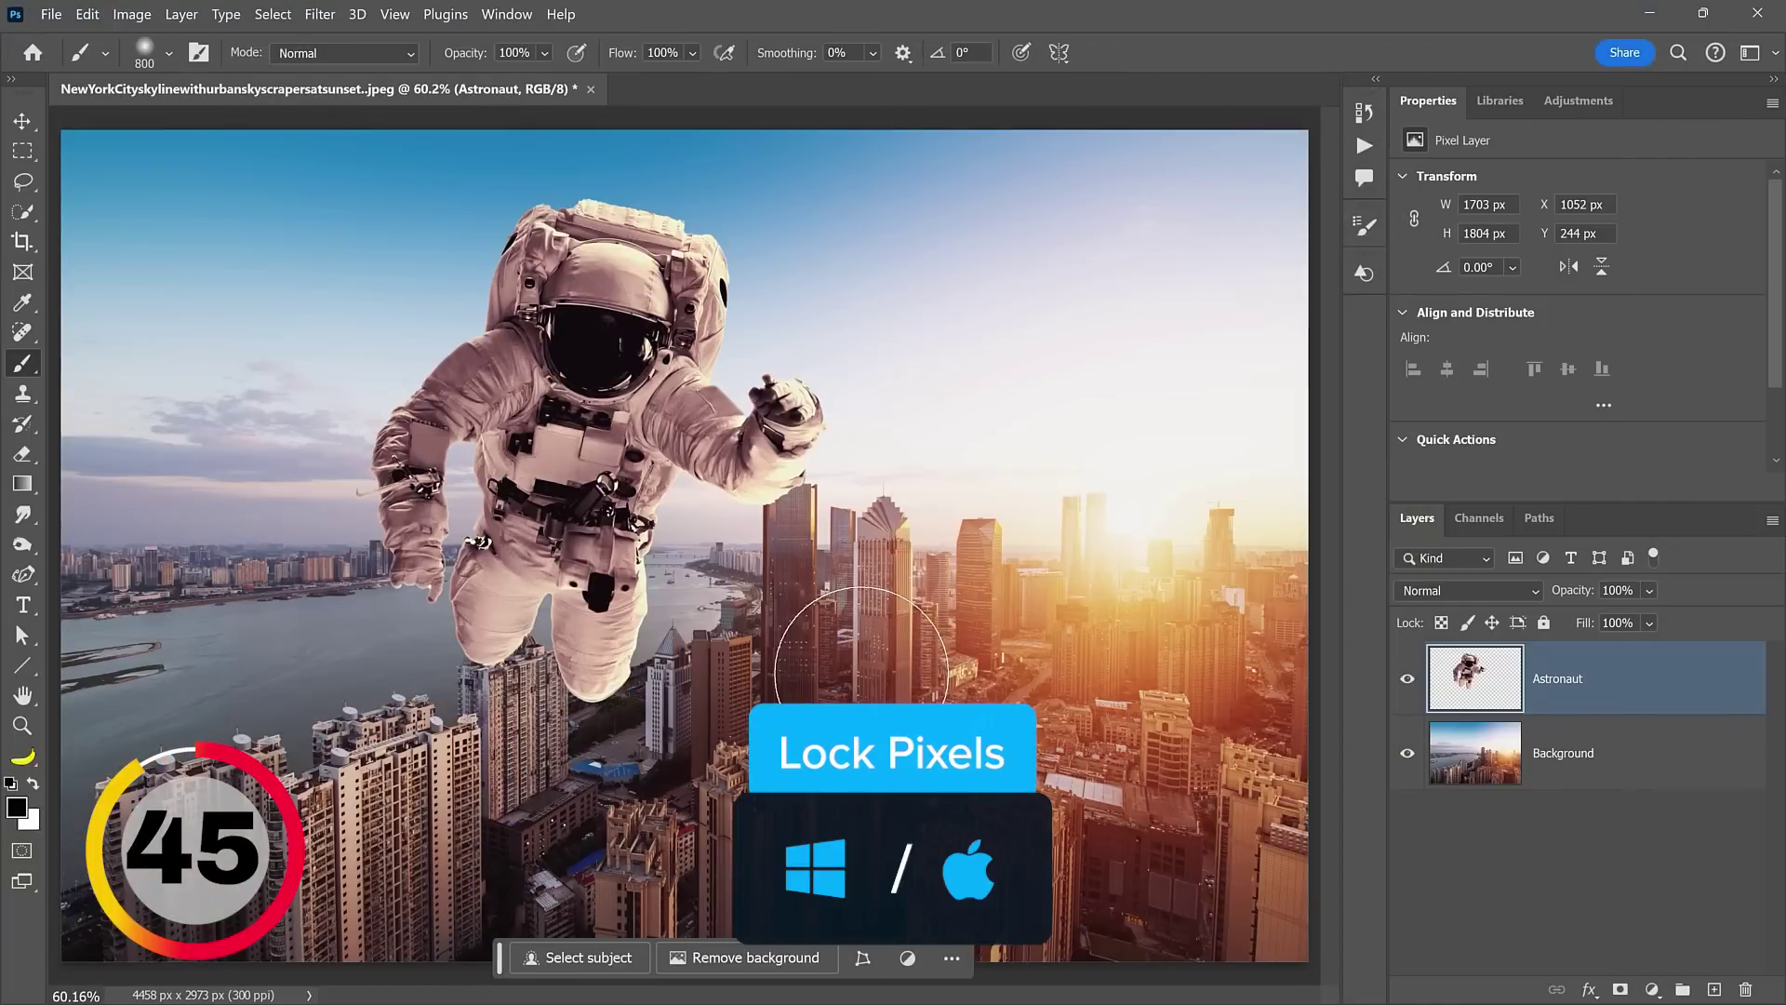
Lock the Astronaut layer's transparent pixels and brush a black stroke from above the helmet down past the astronaut
key(slash)
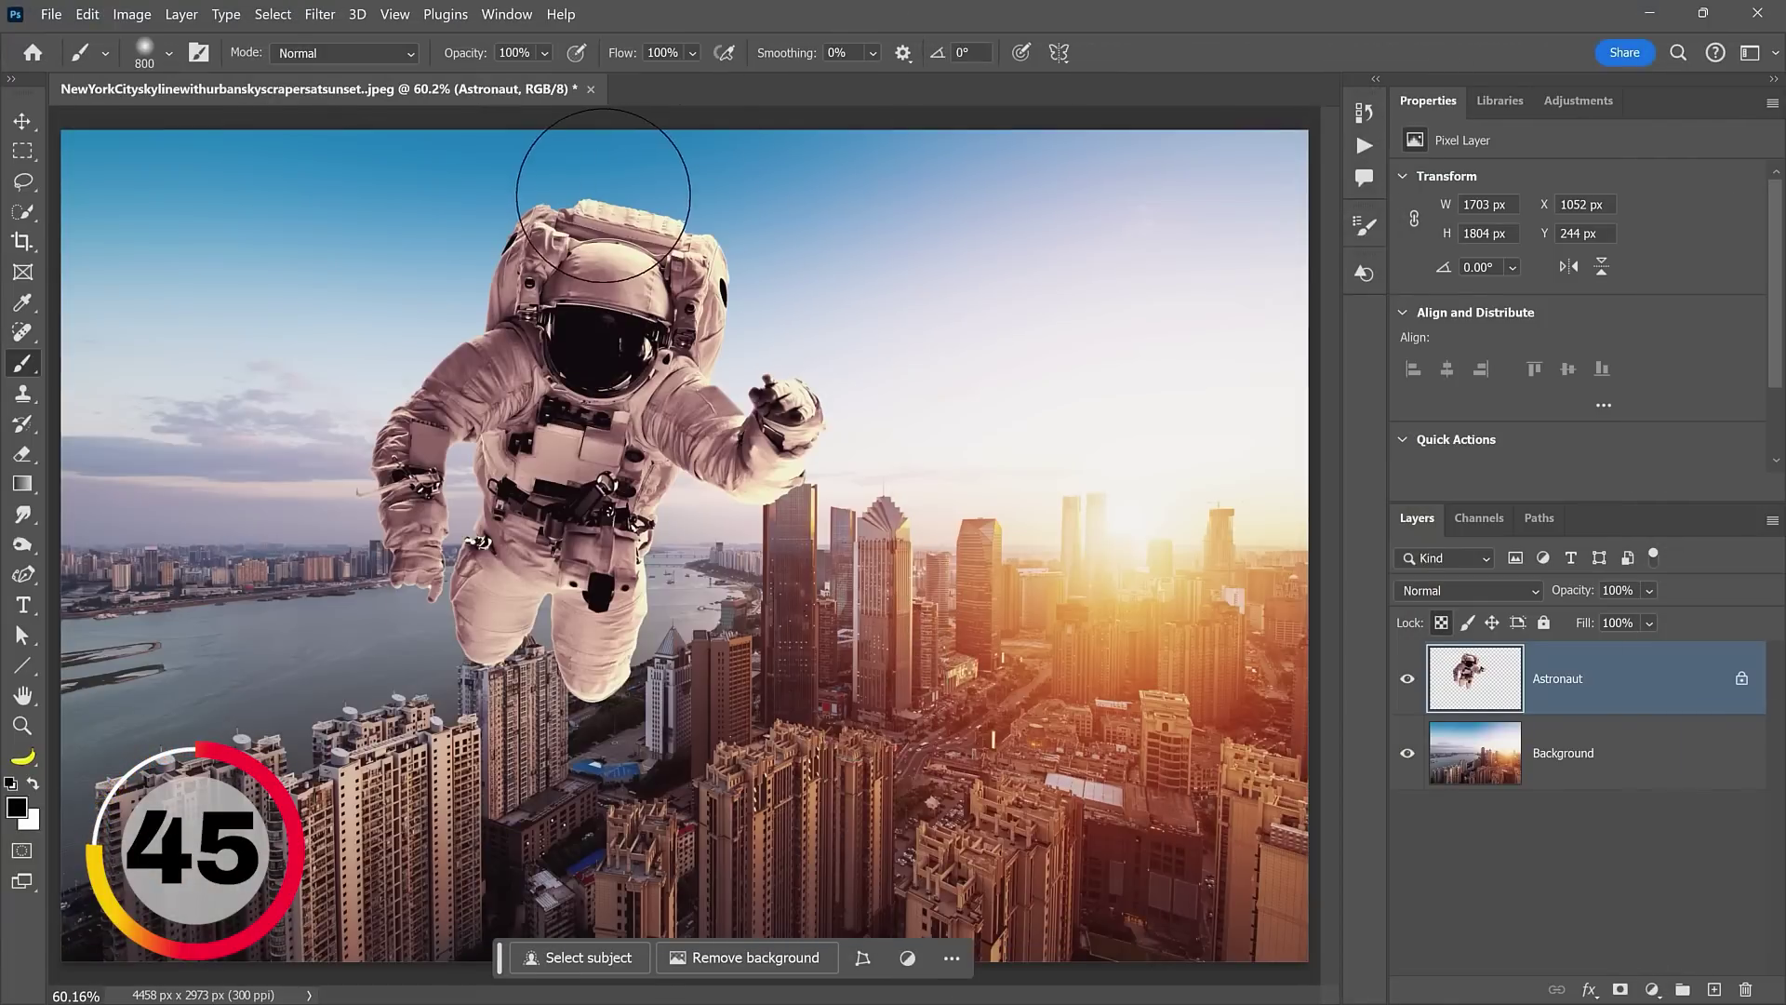
mouse_move(599, 160)
mouse_down()
mouse_move(433, 479)
mouse_move(447, 735)
mouse_up()
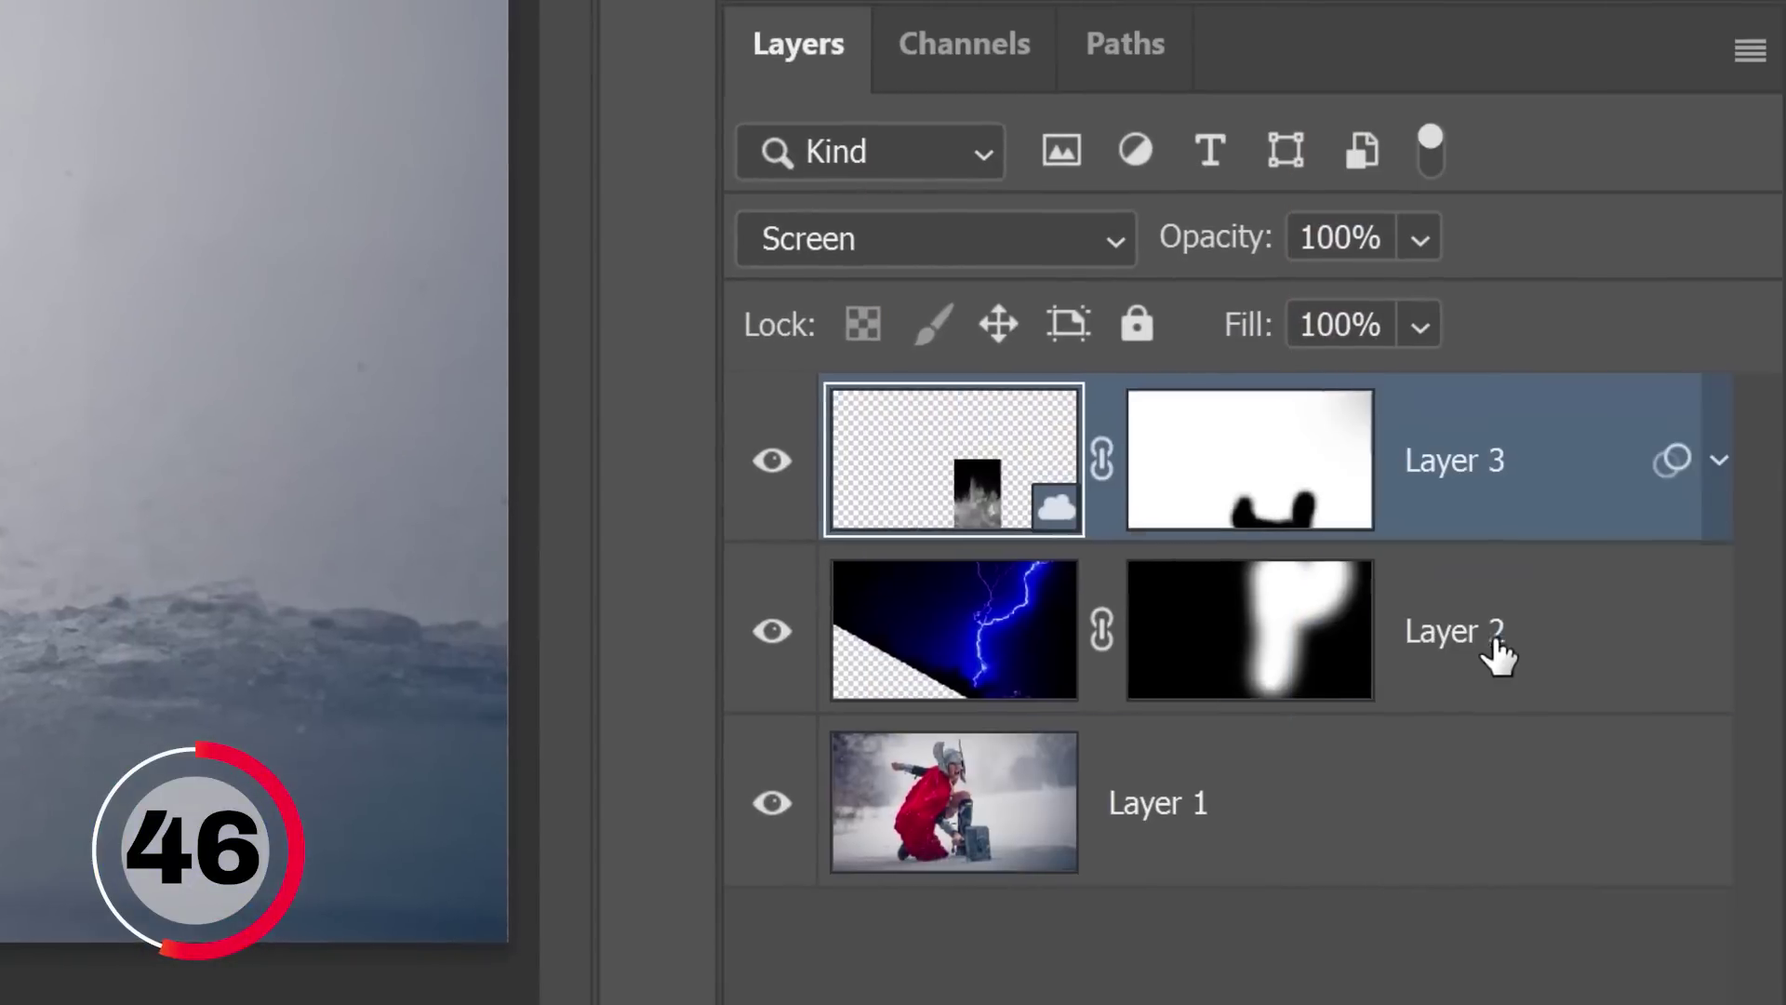
Rename Layer 2 as Lightning and Layer 1 directly below it as Talent
double_click(1488, 641)
text(Lightning)
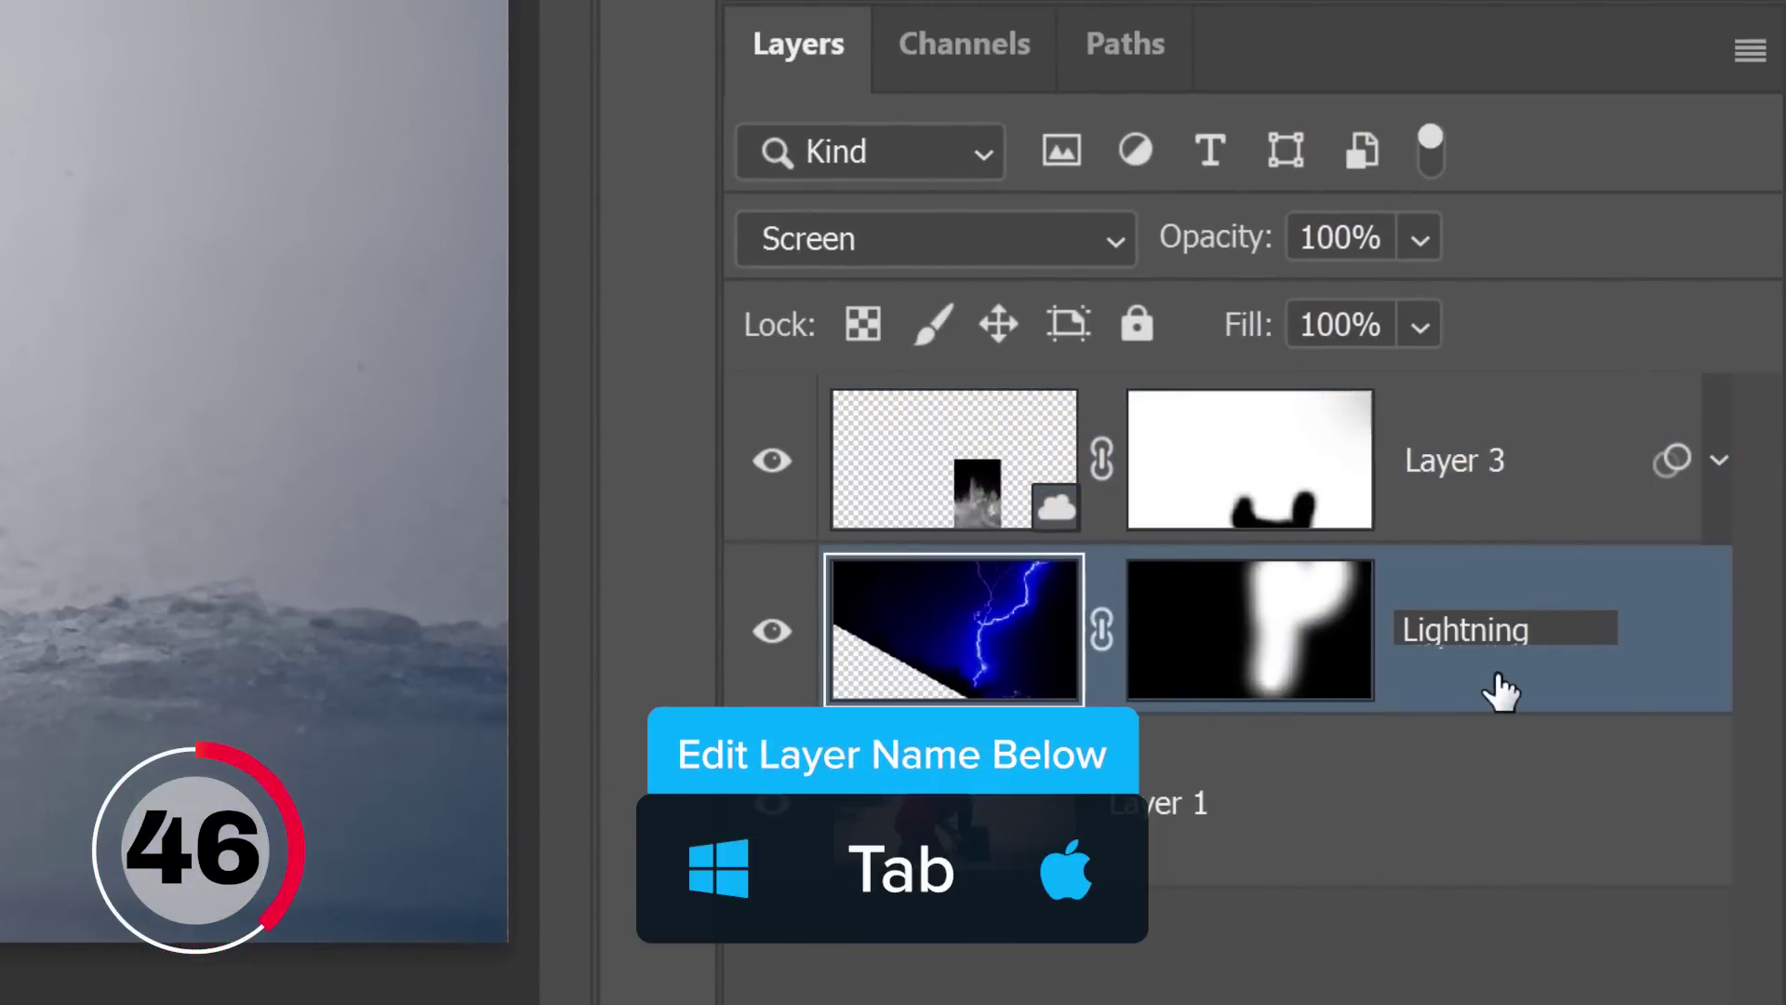
key(Tab)
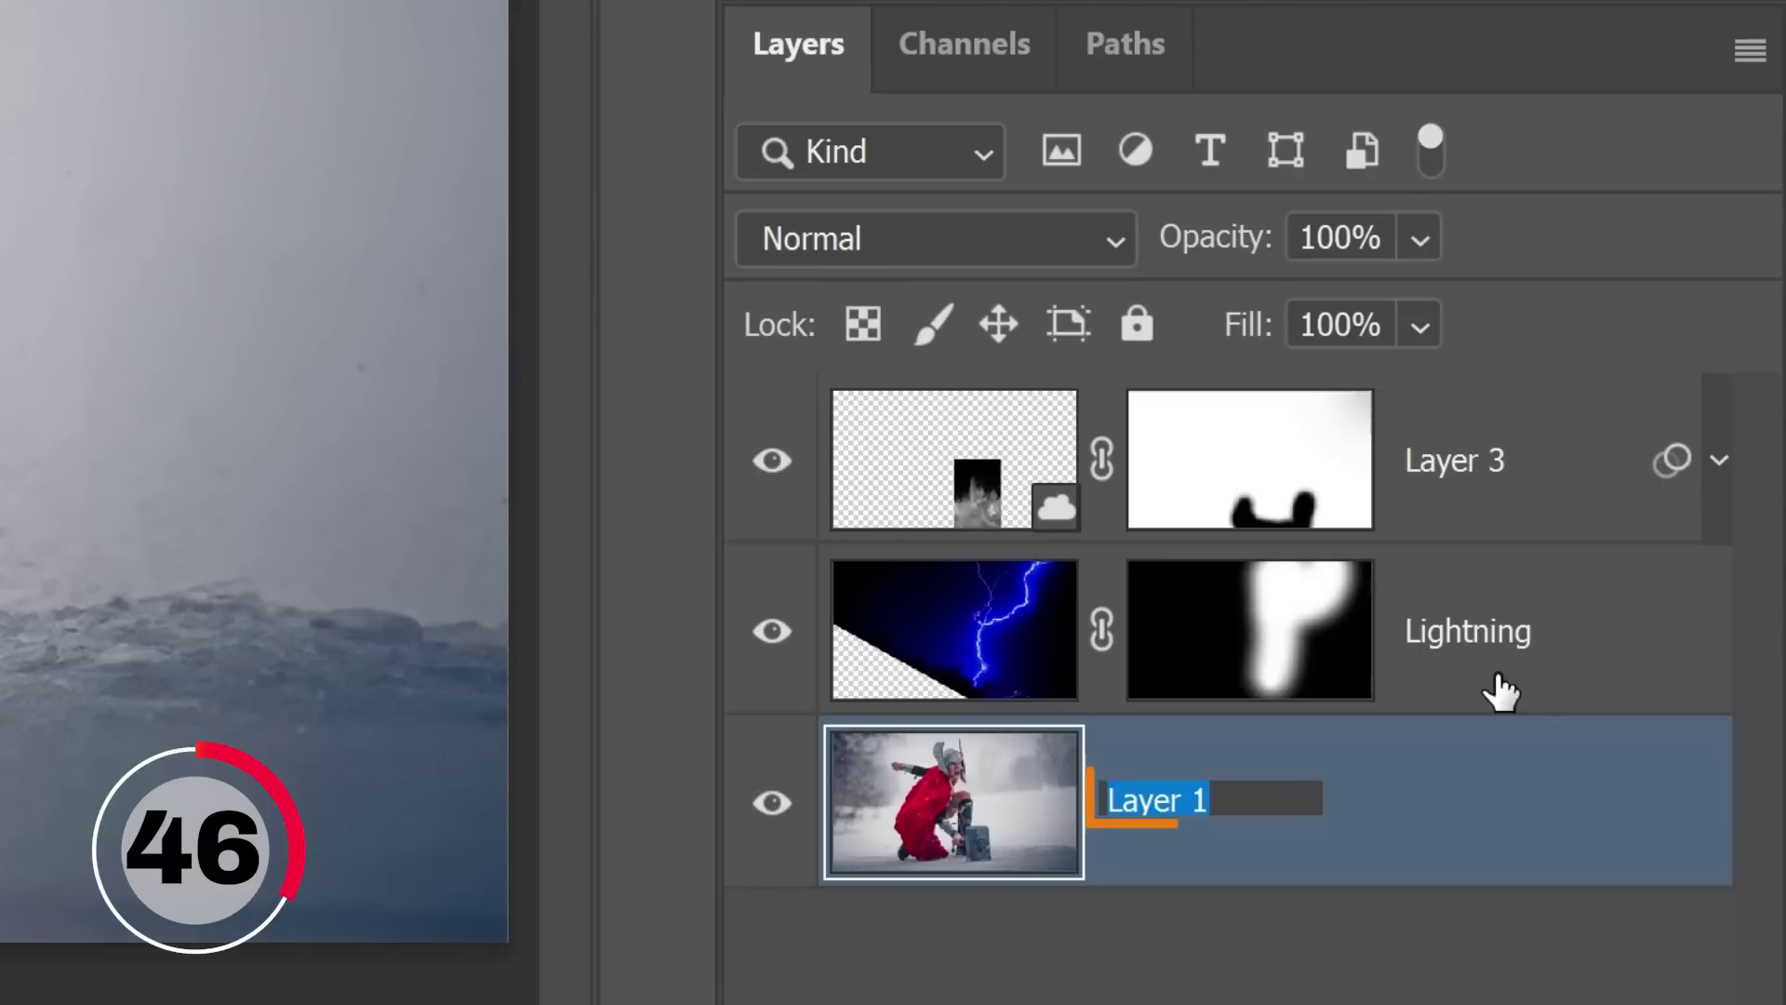
text(Talent)
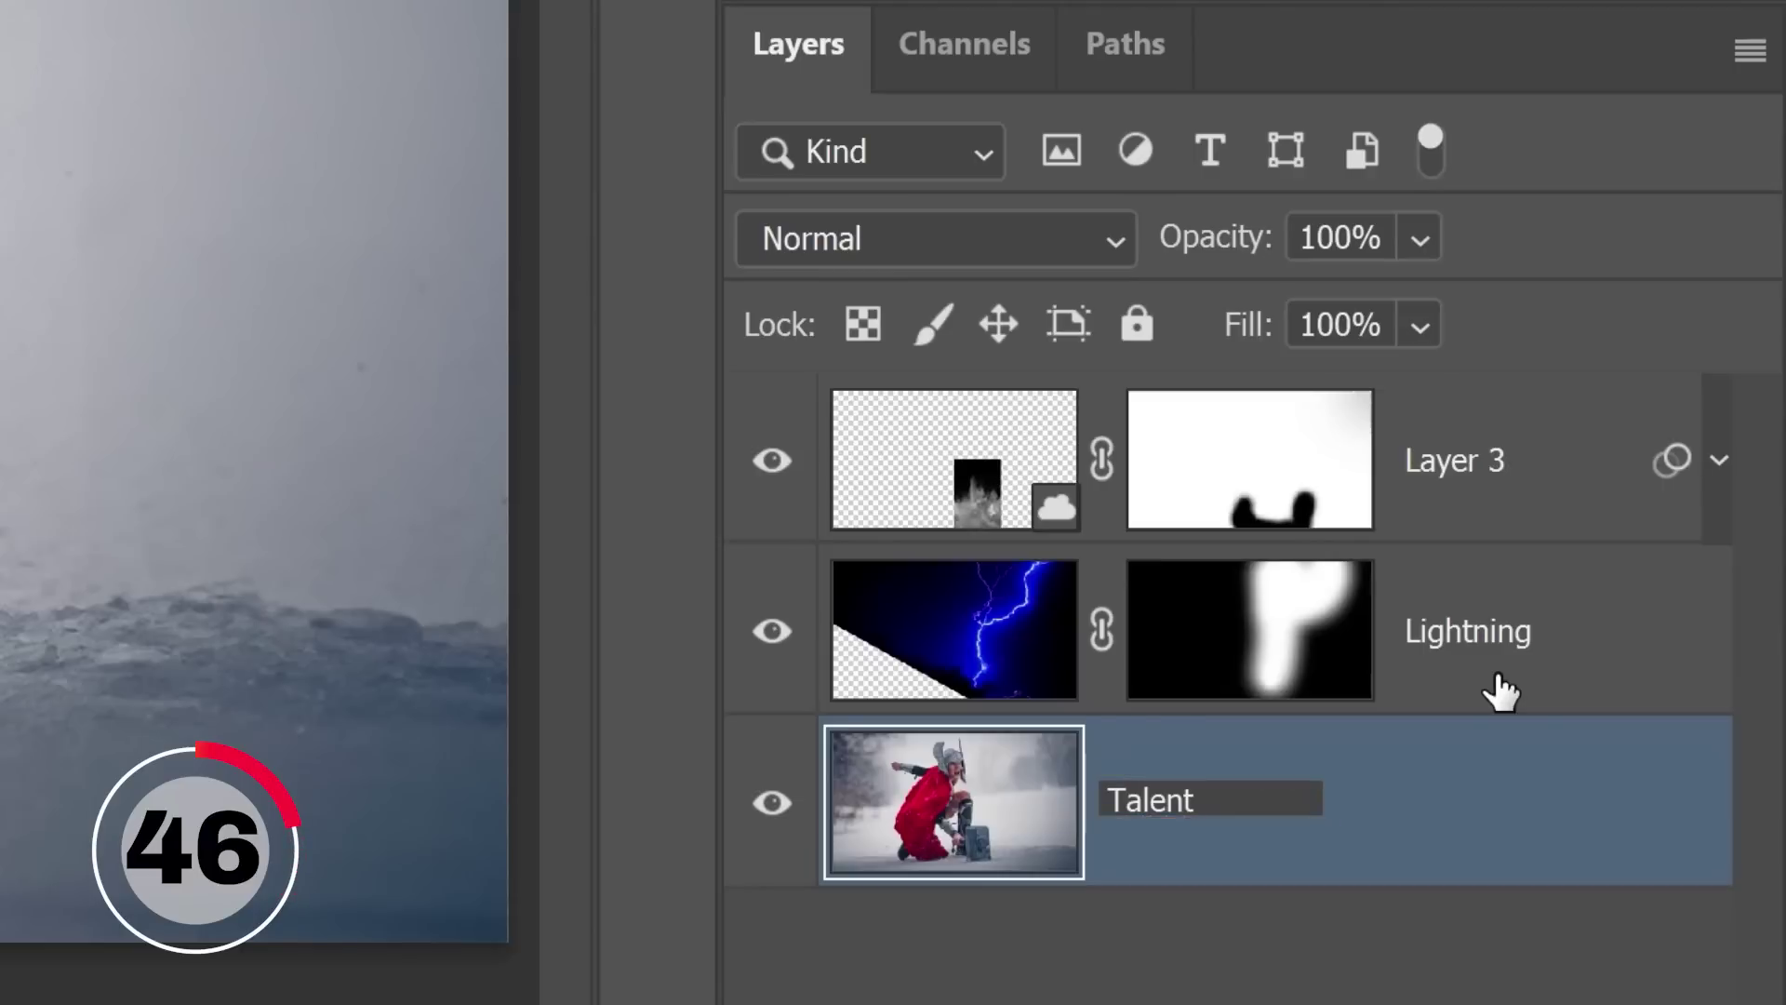
Move the name editing up to Layer 3 and enter Debr as its new name
key(shift+Tab)
key(shift+Tab)
text(D)
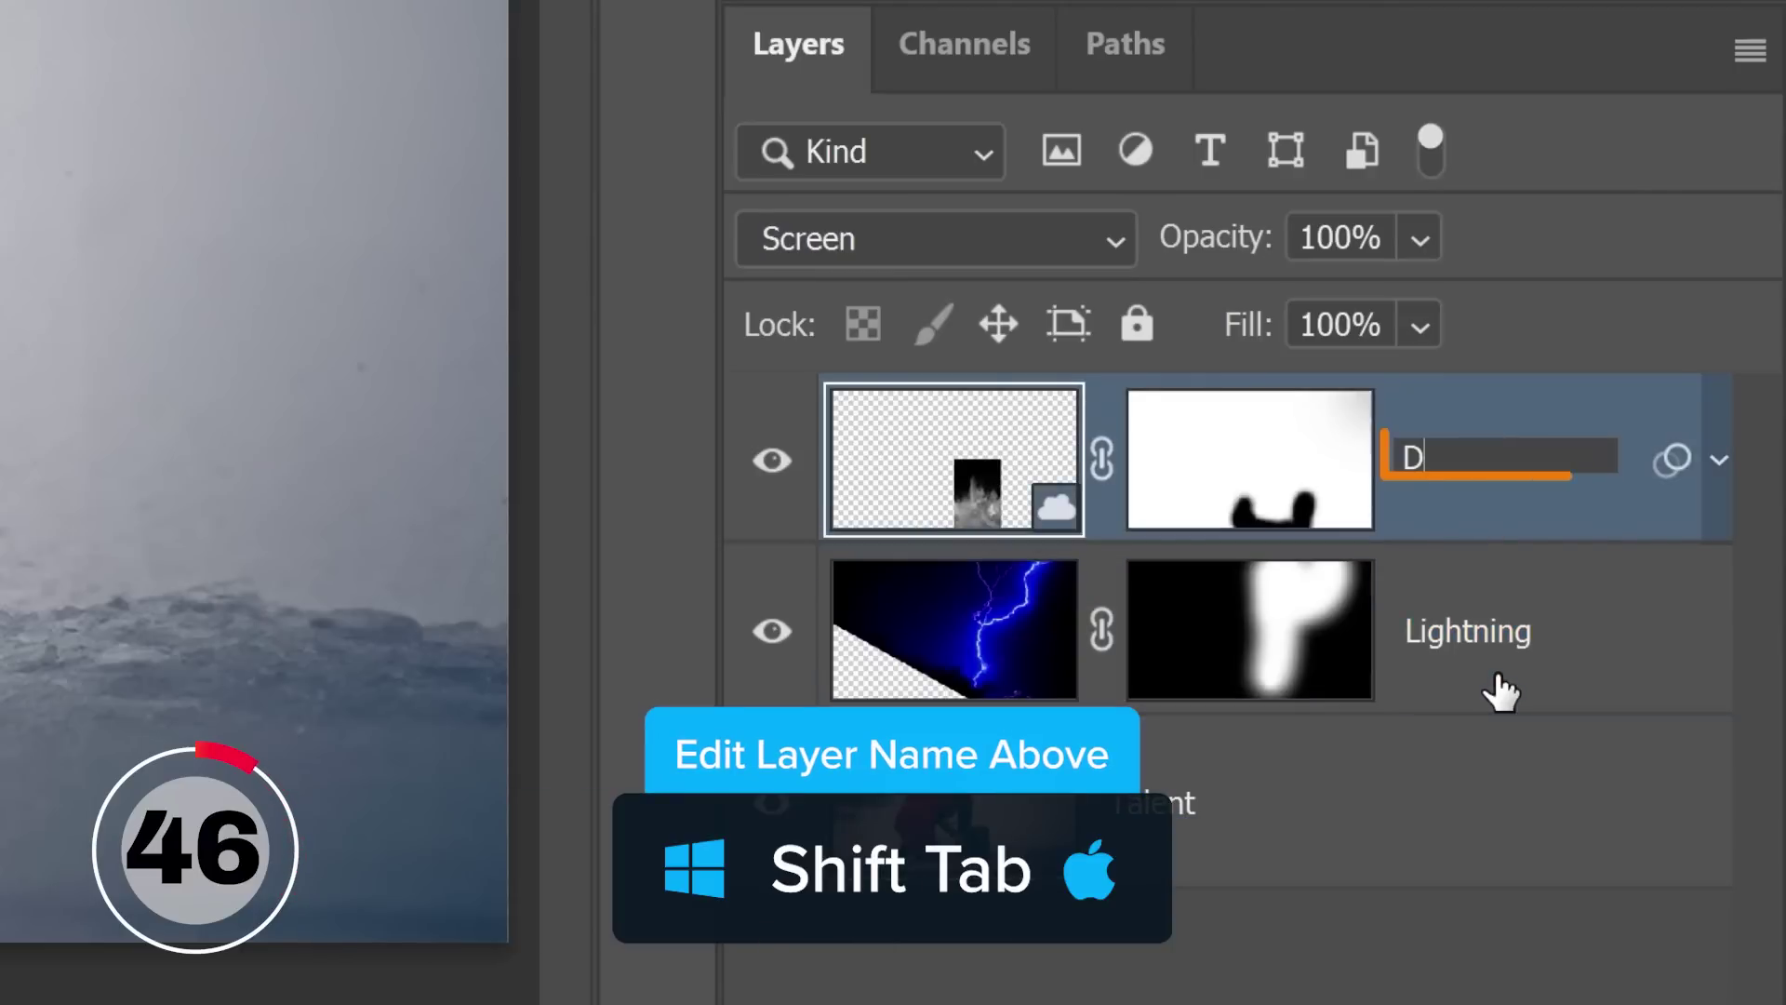
text(ebr)
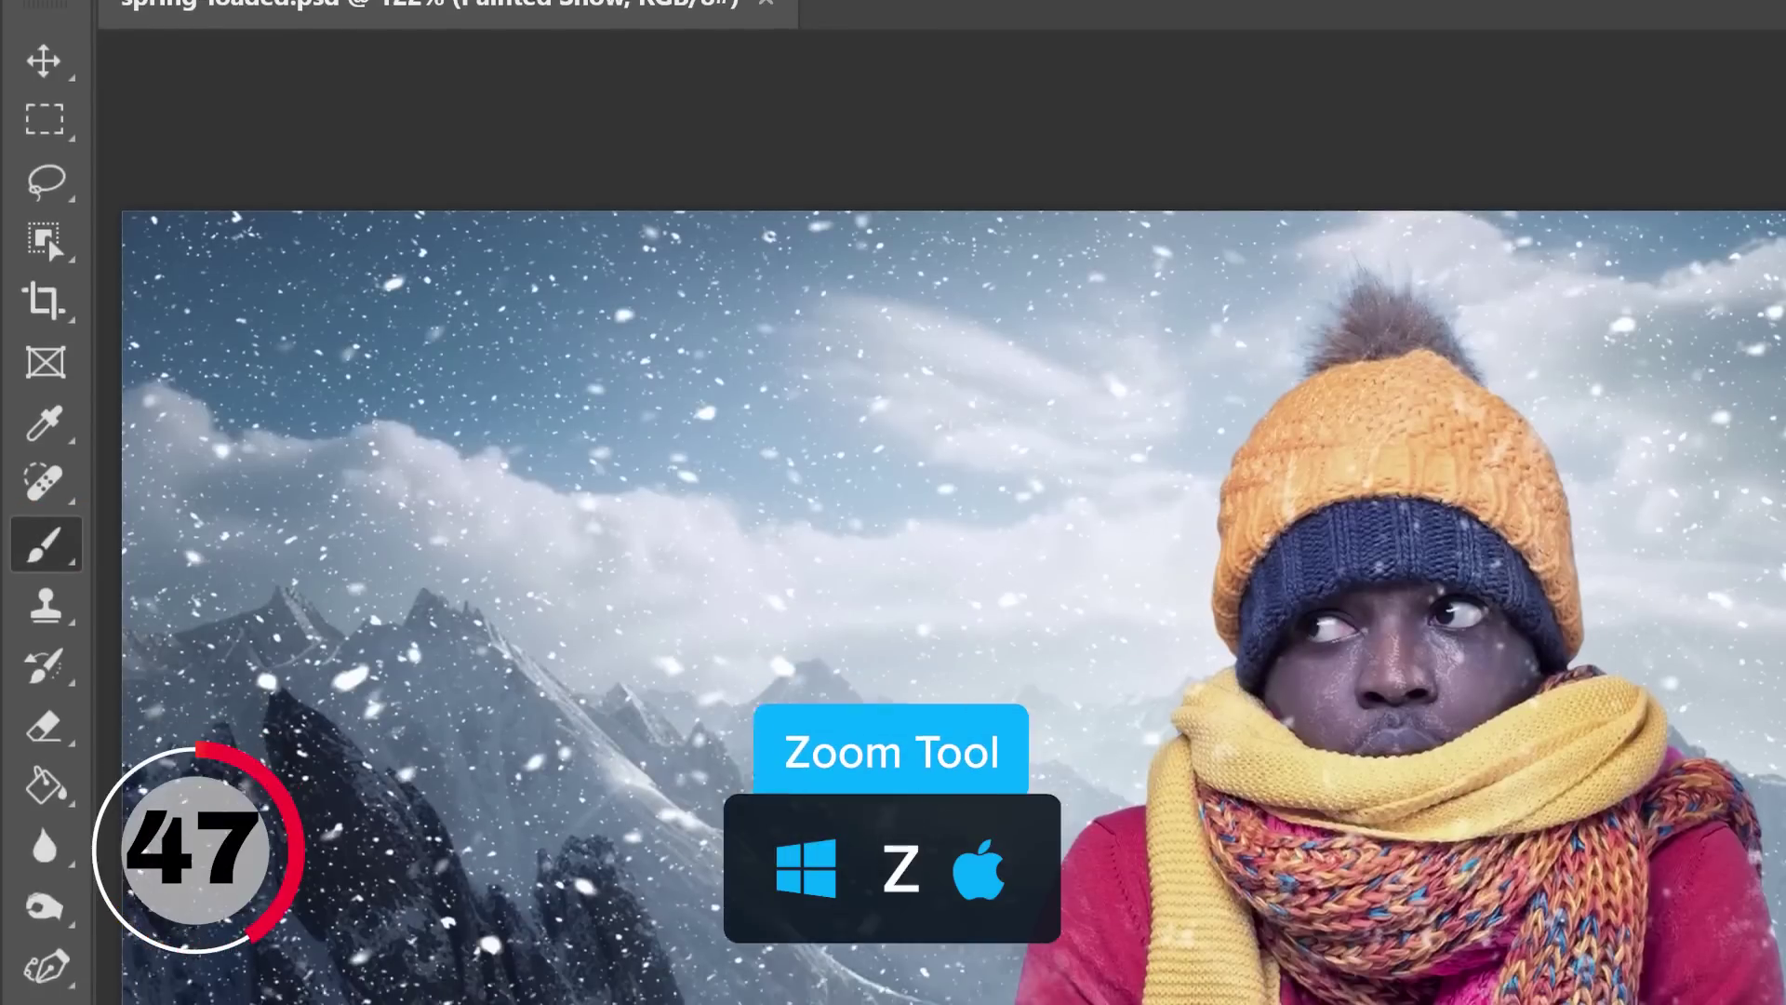
Switch from the Brush tool temporarily to the Zoom tool, and to the Object Selection tool
key(z)
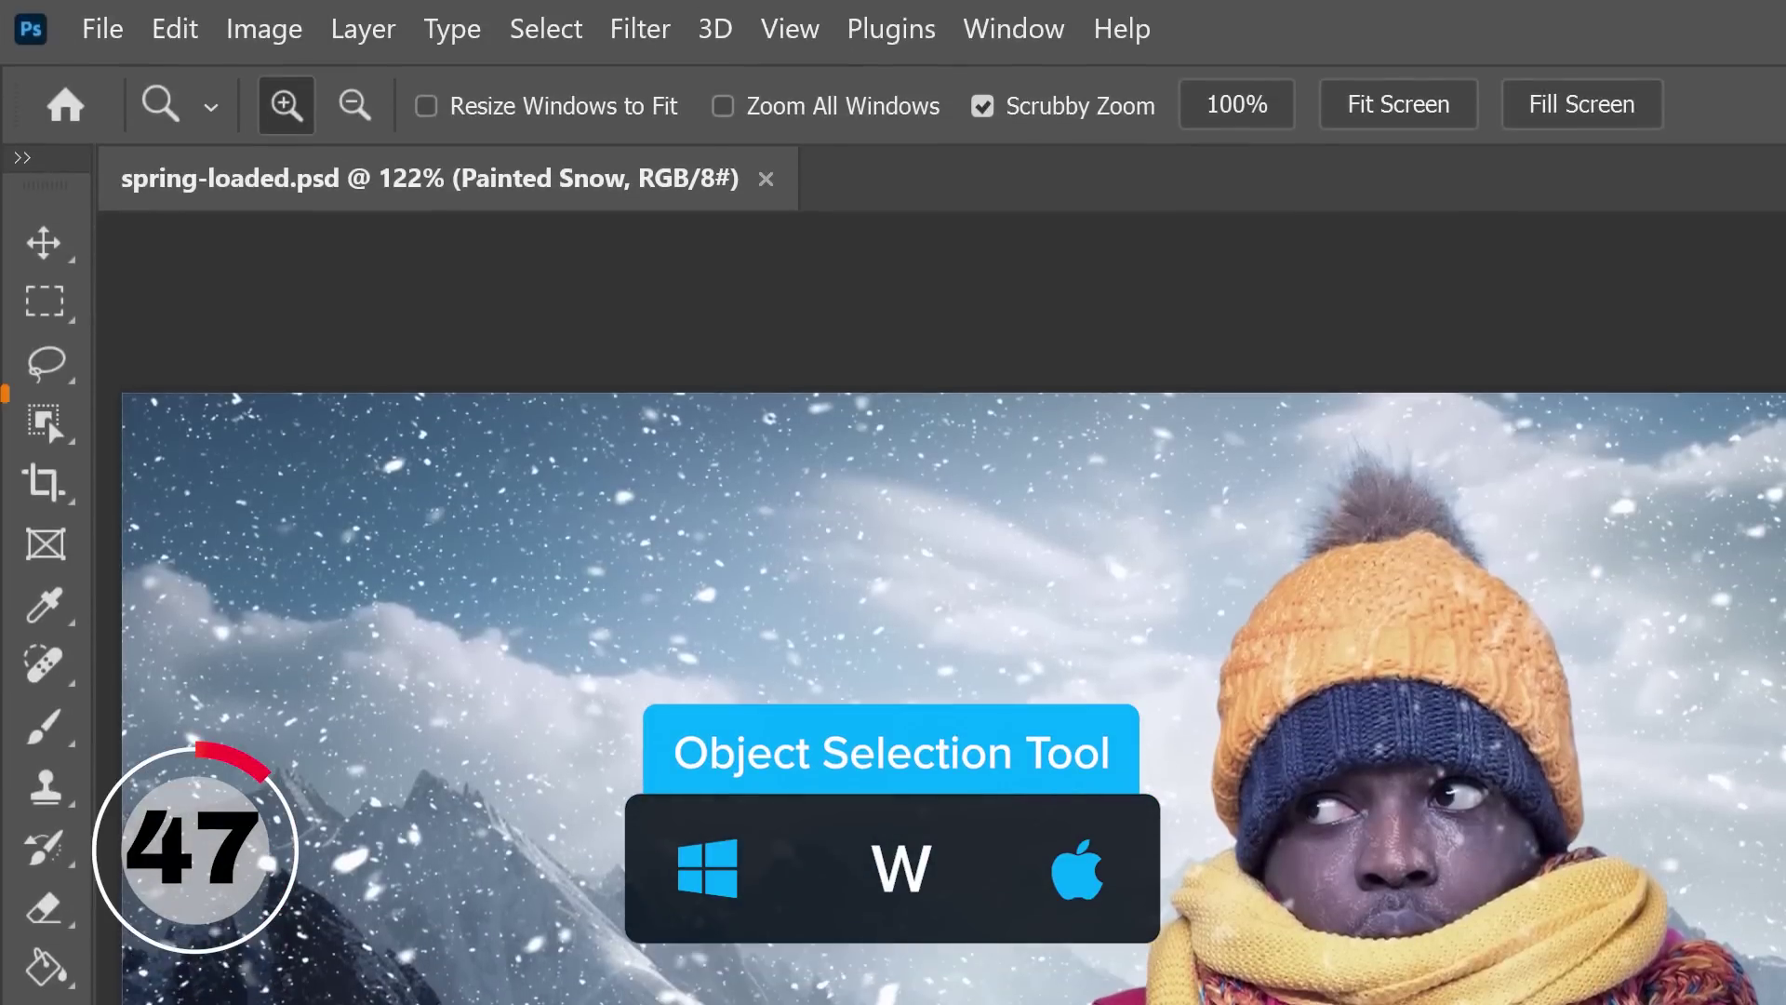
key(w)
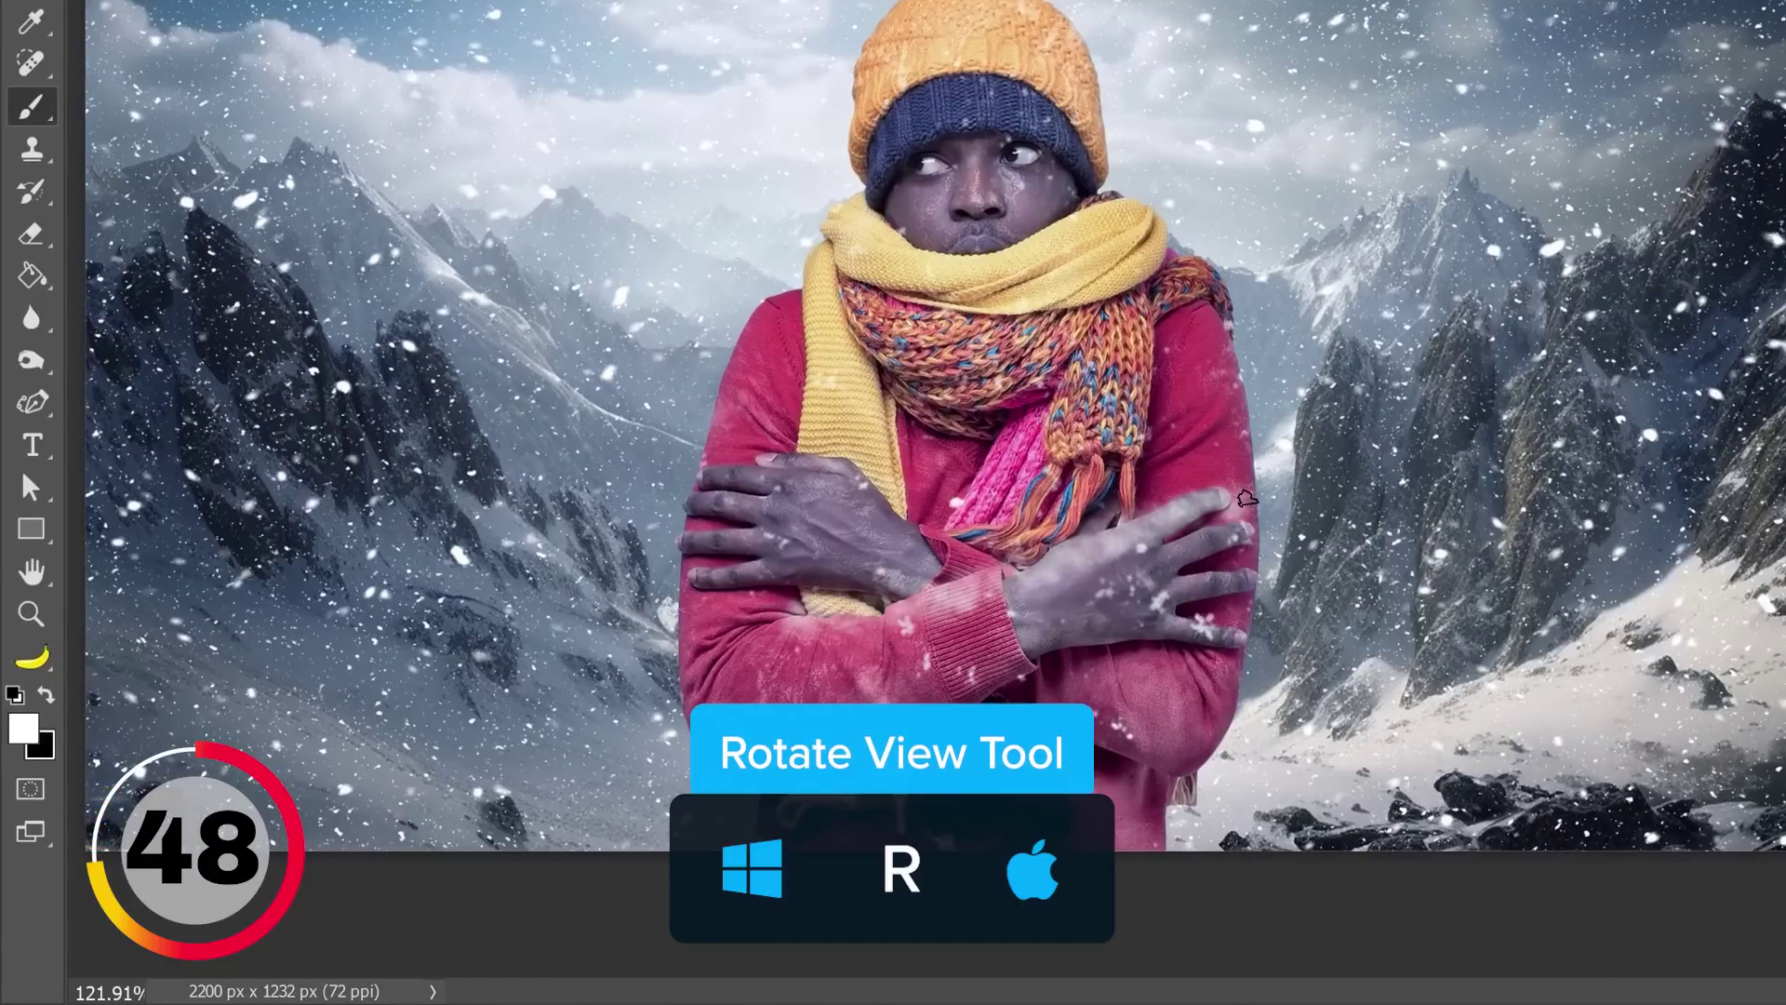
Rotate the canvas view of the snowy portrait to 84° with the Rotate View tool
key(r)
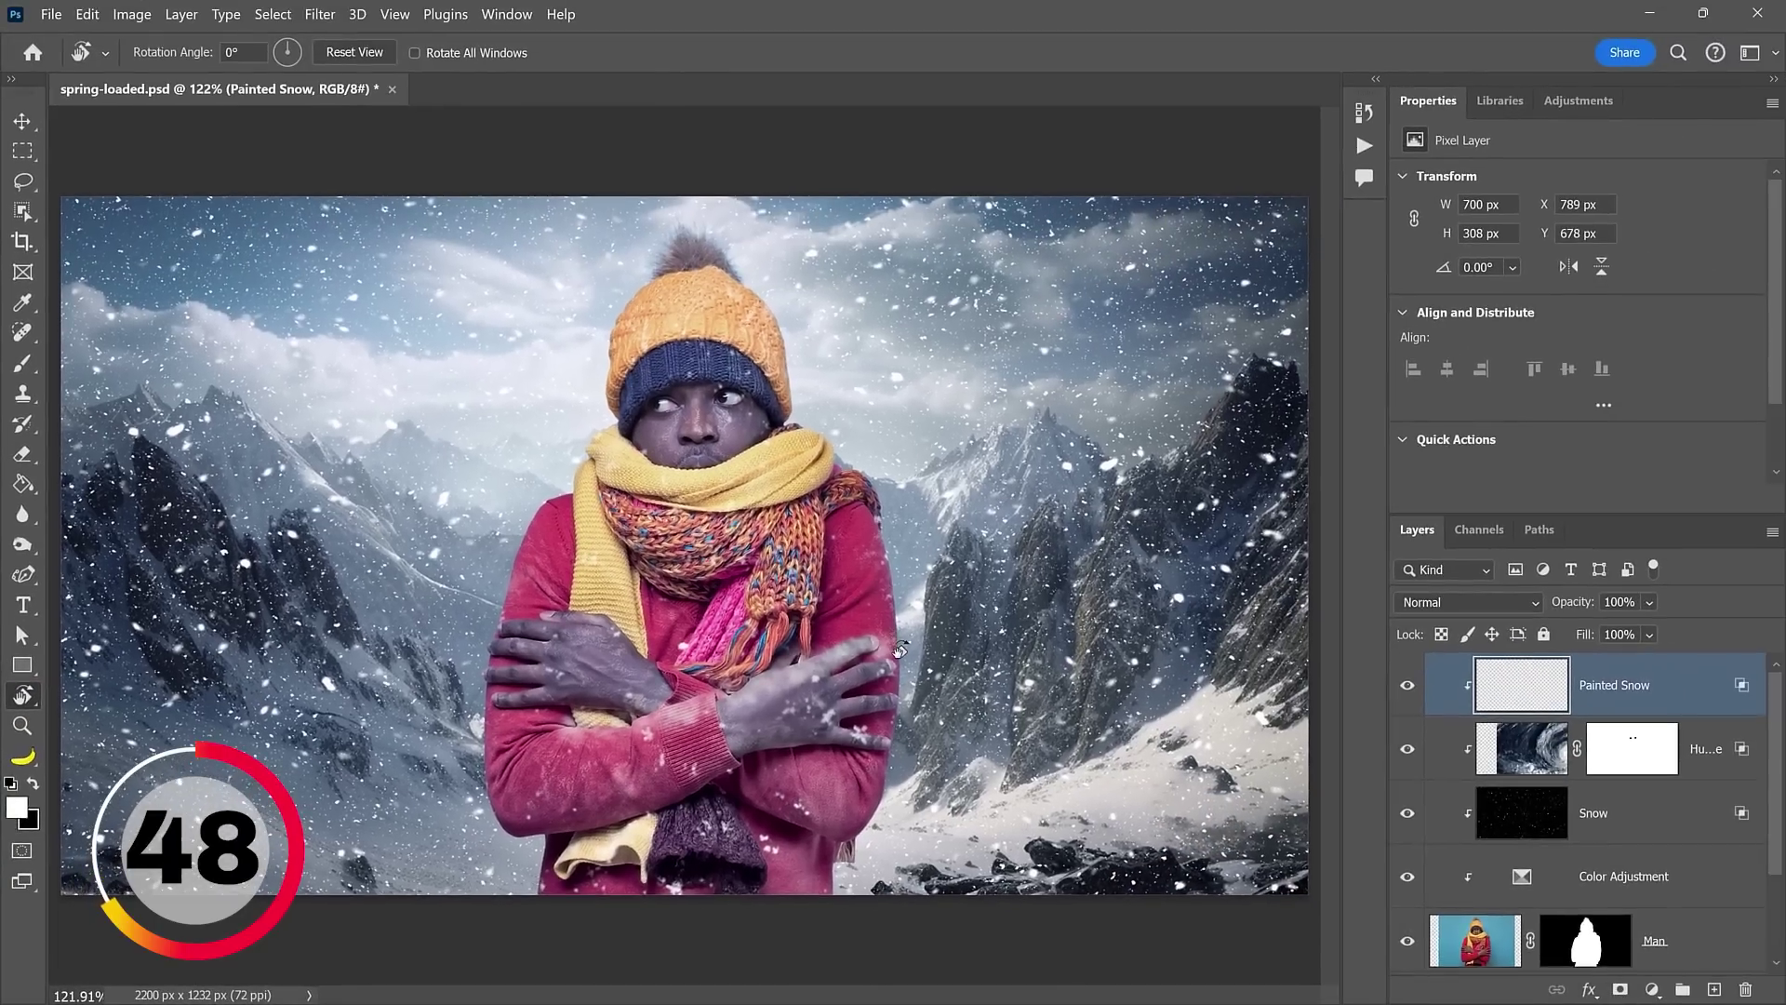
drag(1339, 530, 1337, 513)
drag(930, 654, 576, 850)
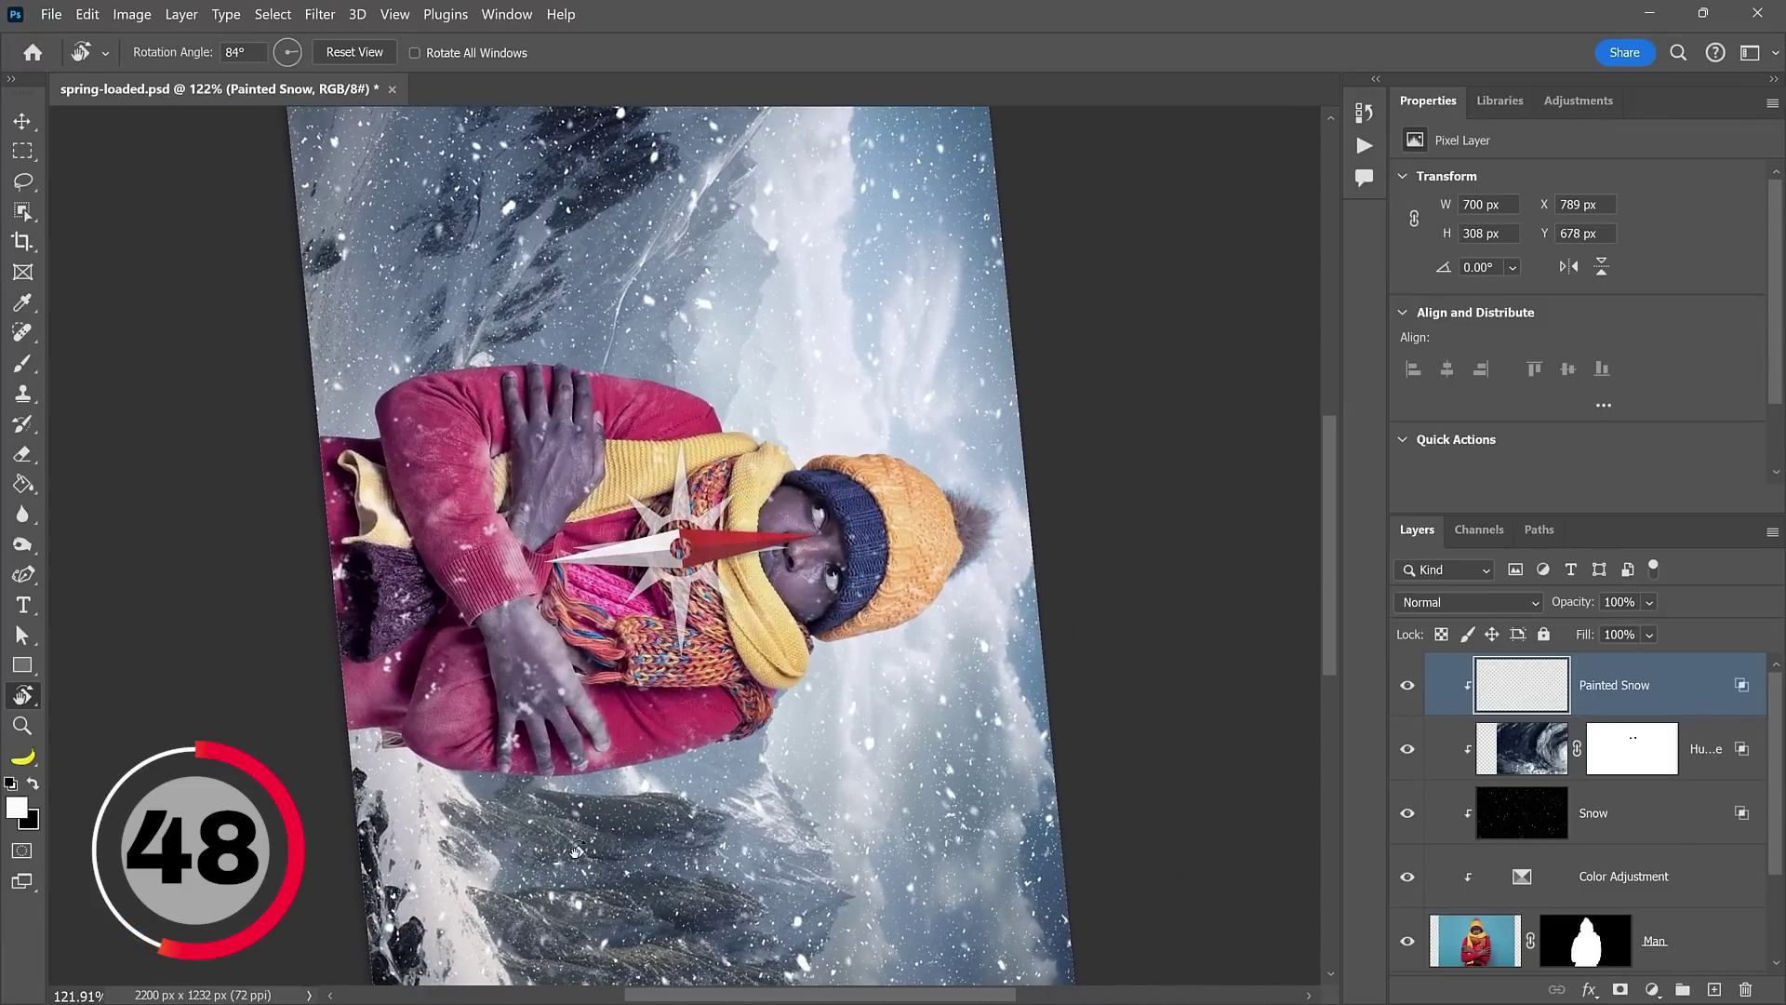
Return to the Brush tool for the Painted Snow layer and reset the canvas rotation
key(b)
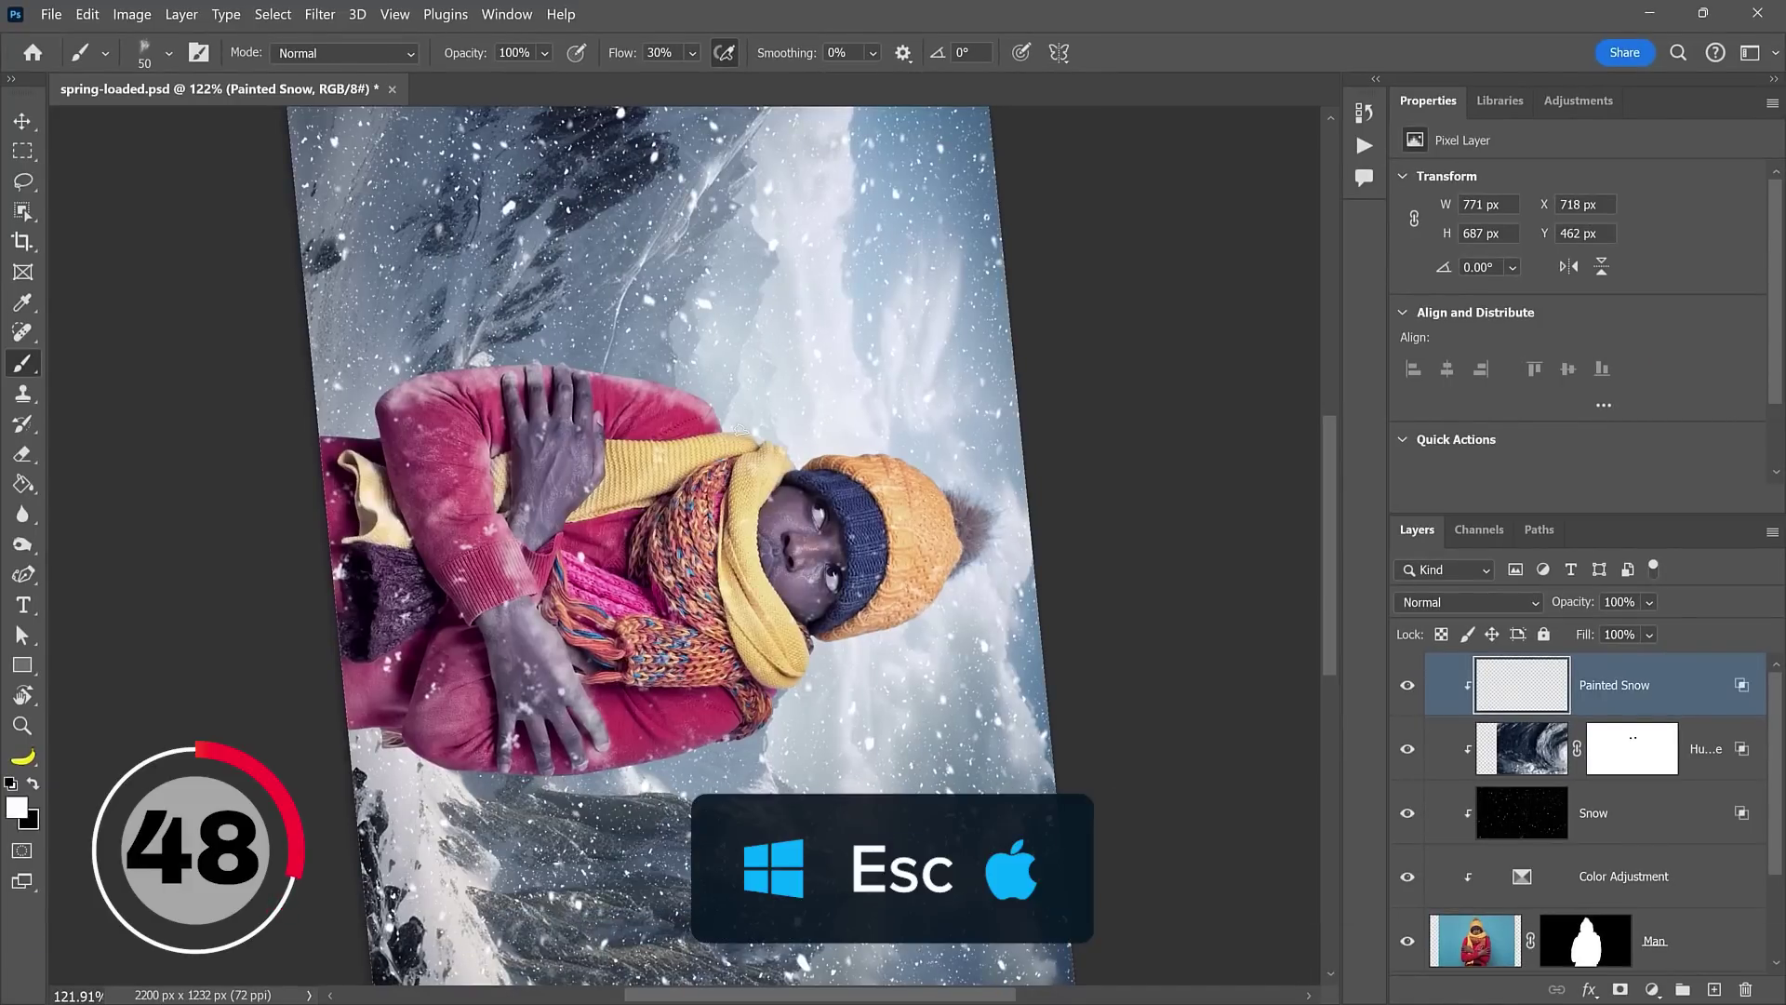
key(Escape)
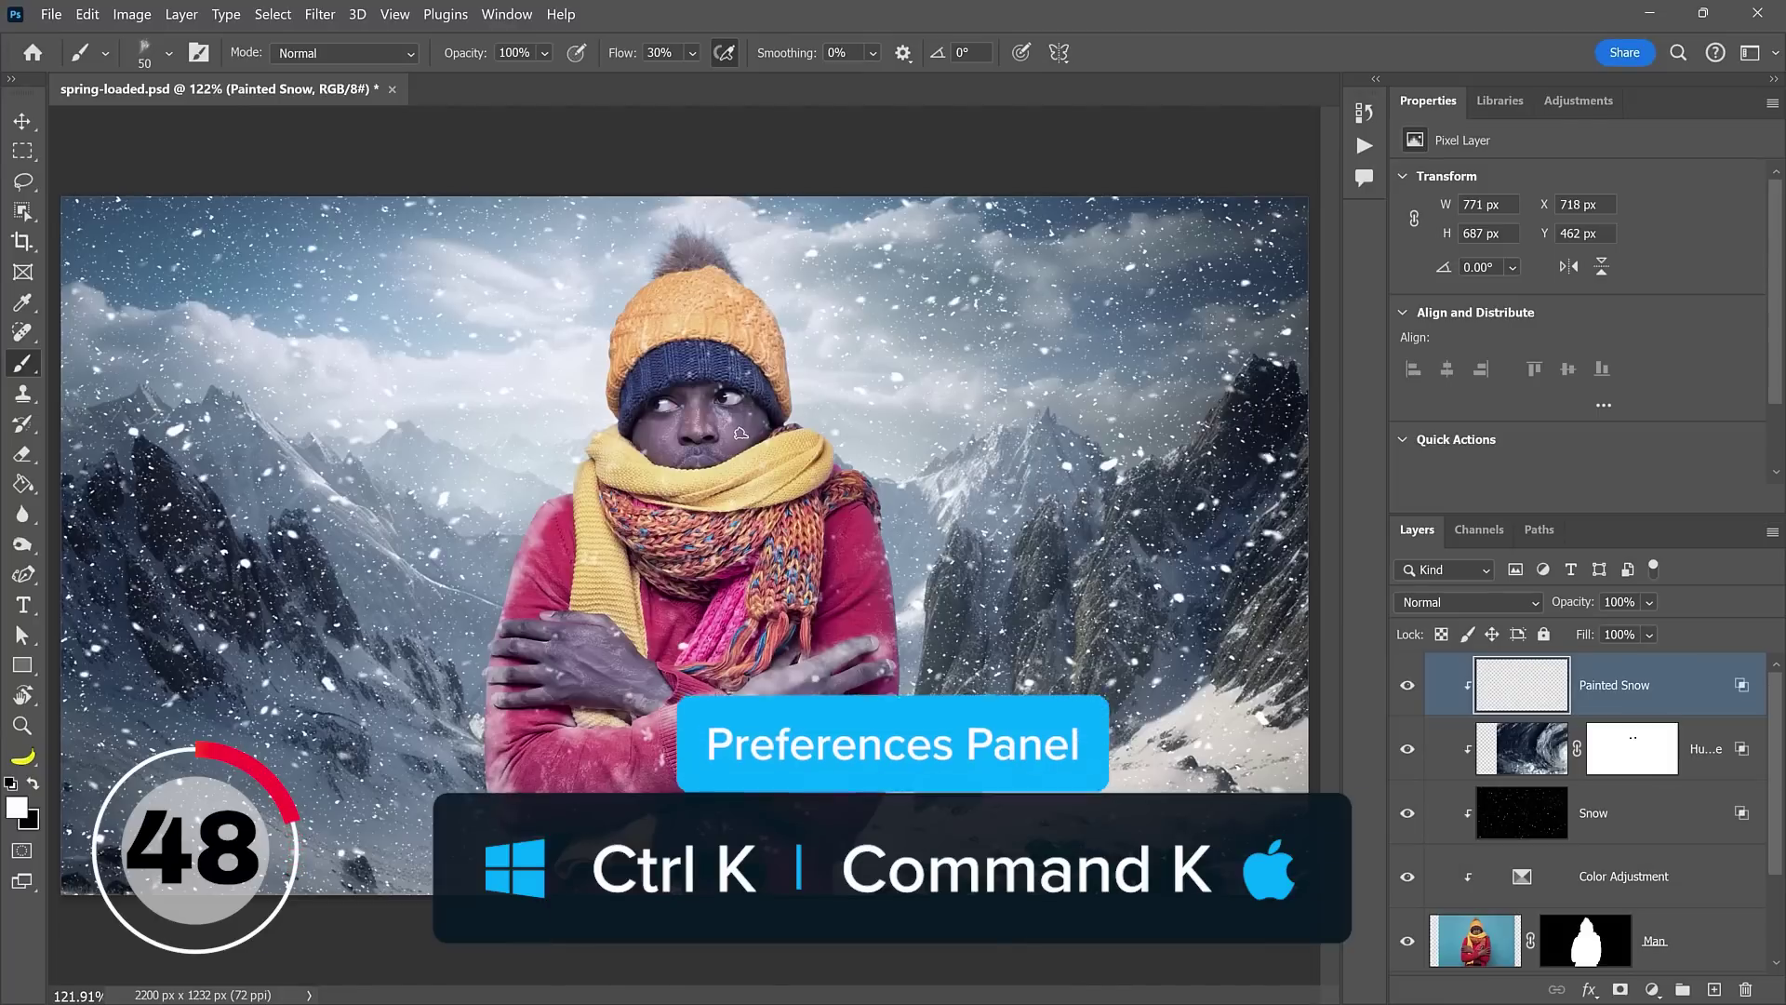
Open the preferences and show the Tools category
key(ctrl+k)
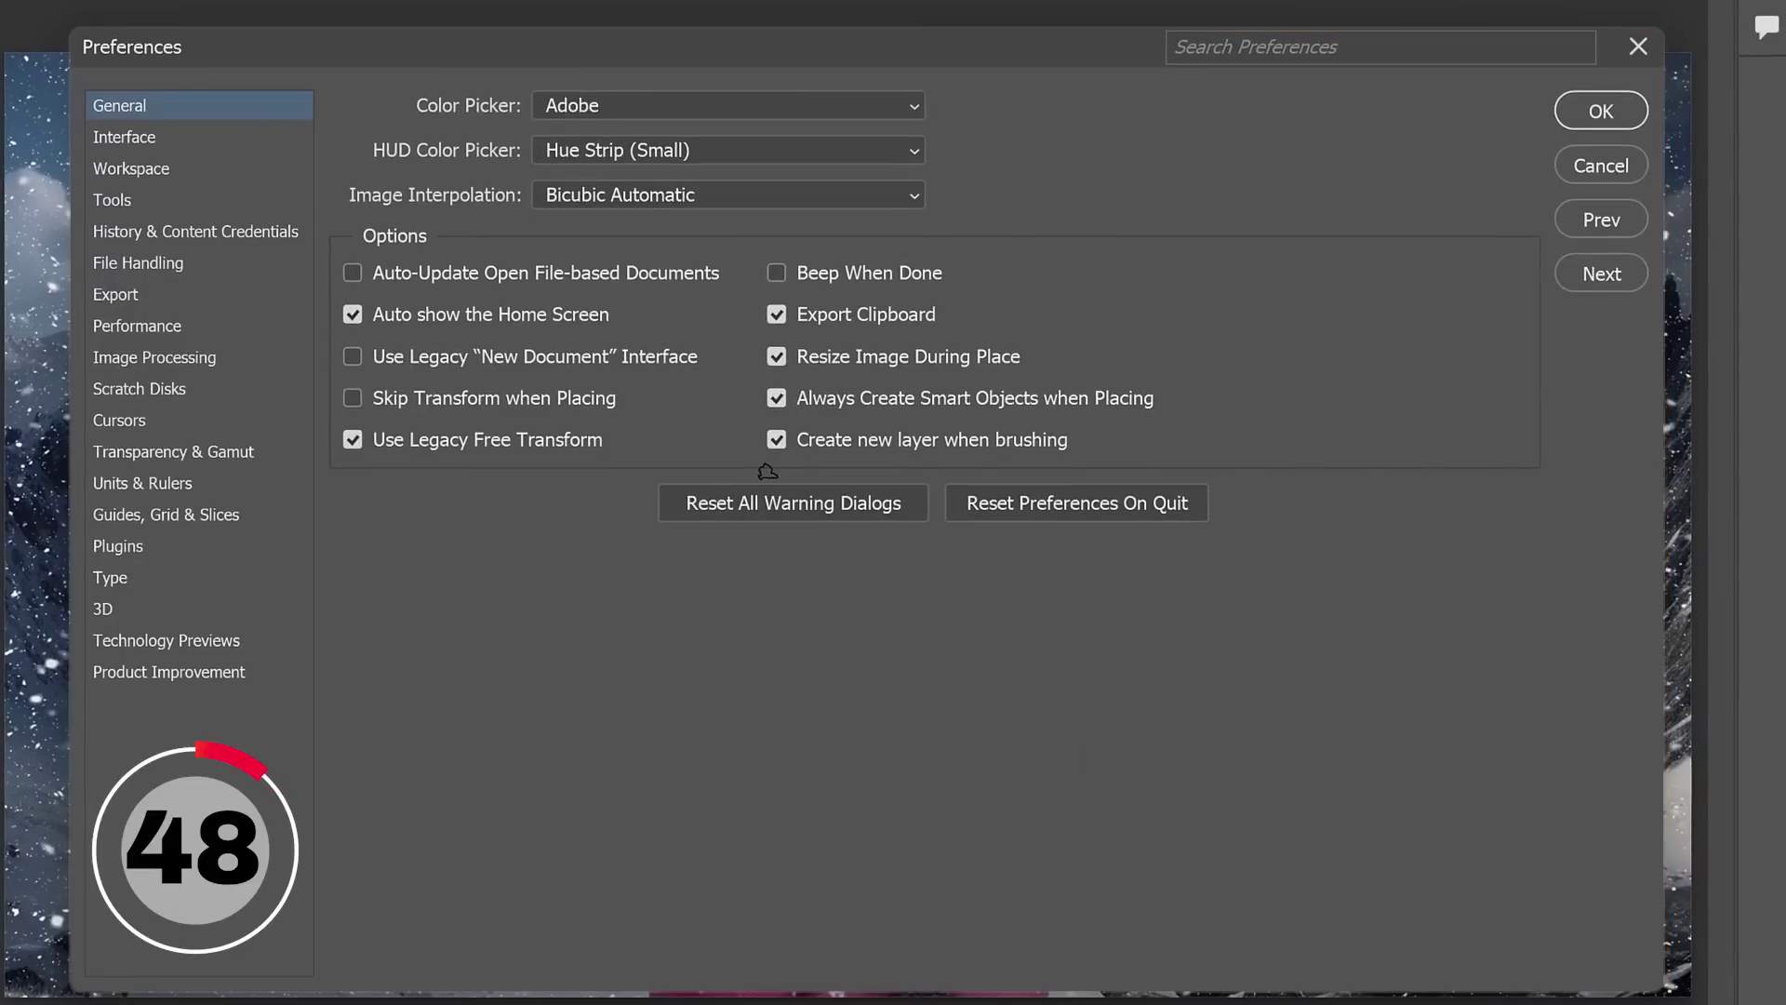
click(111, 199)
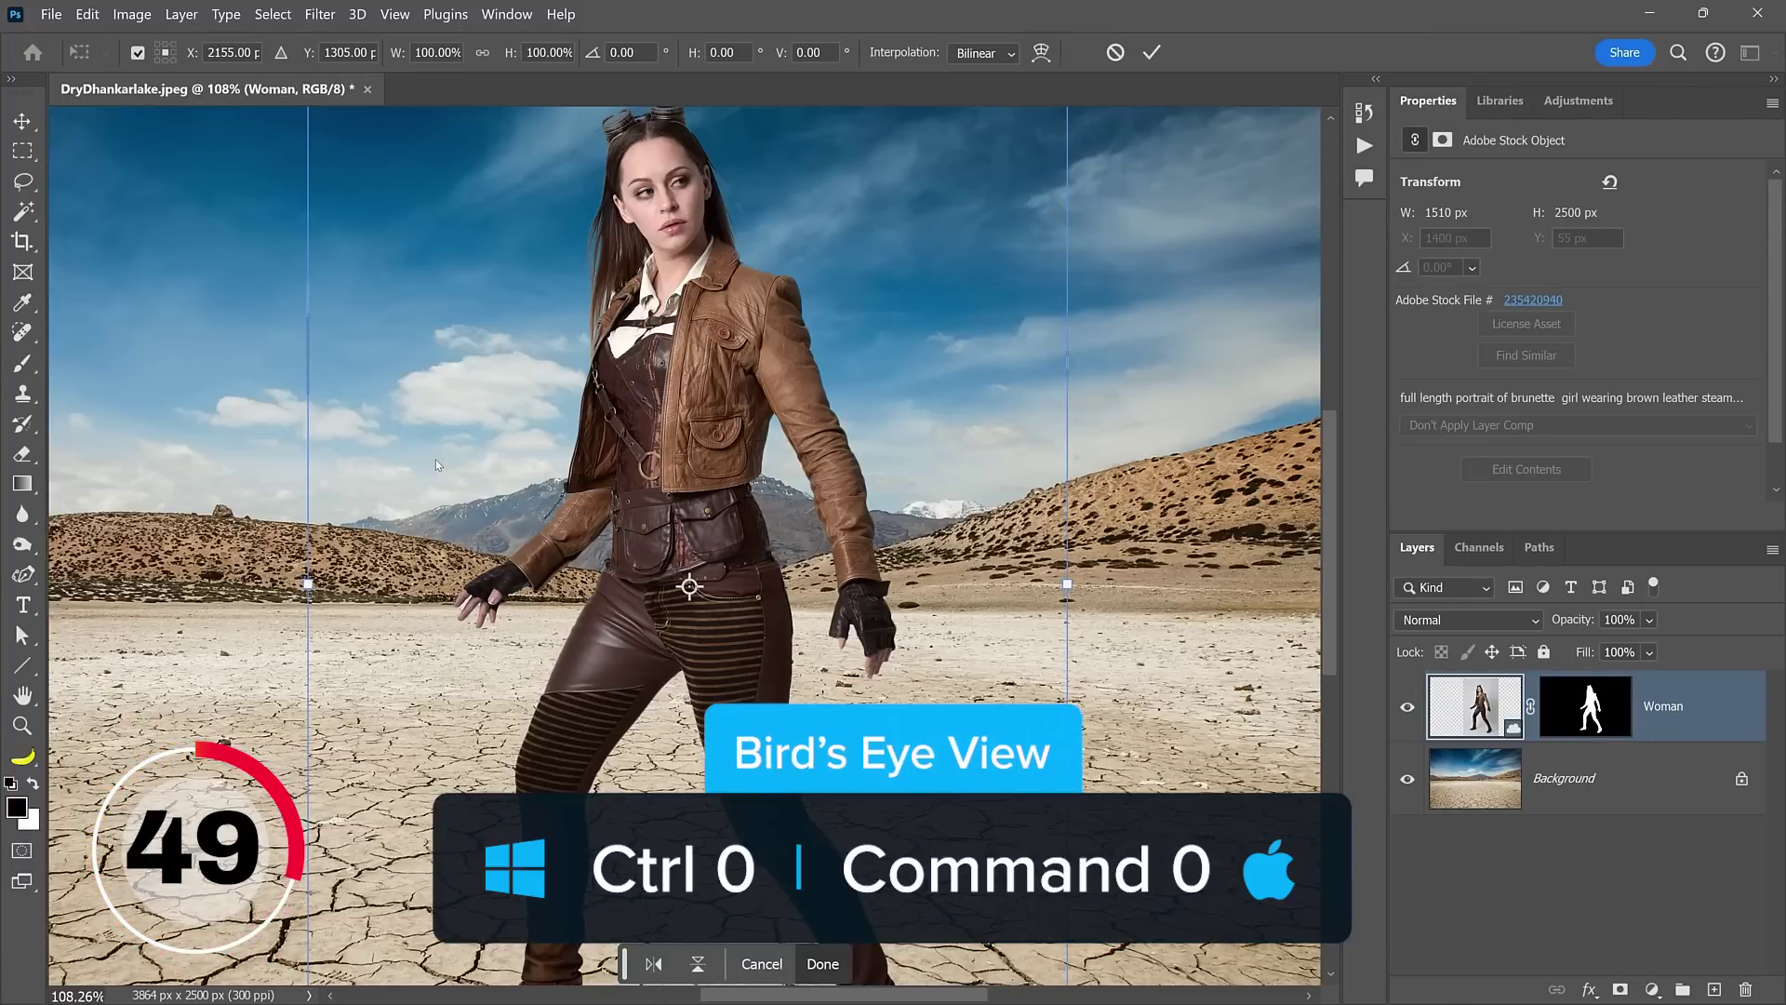
Fit the view so the whole transform box around the Woman layer is in sight
key(ctrl+0)
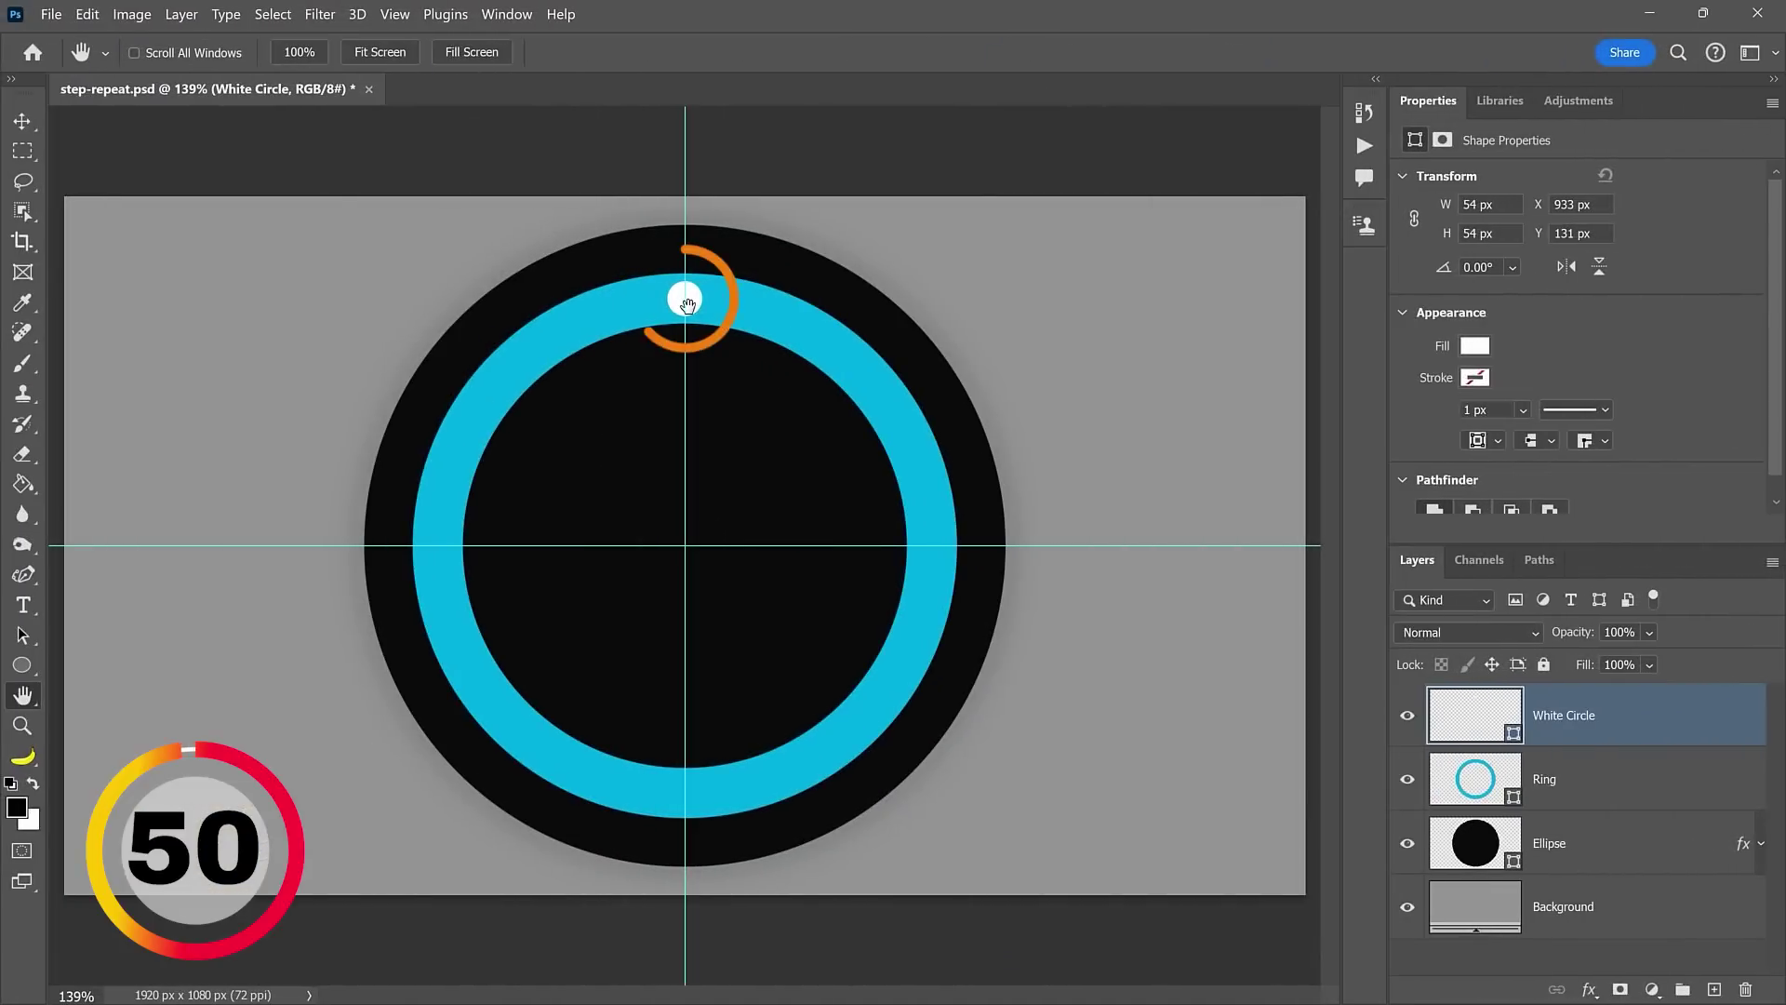
Free-transform the White Circle shape by 20° around a reference point placed where the guides cross at the ring's center
key(ctrl+t)
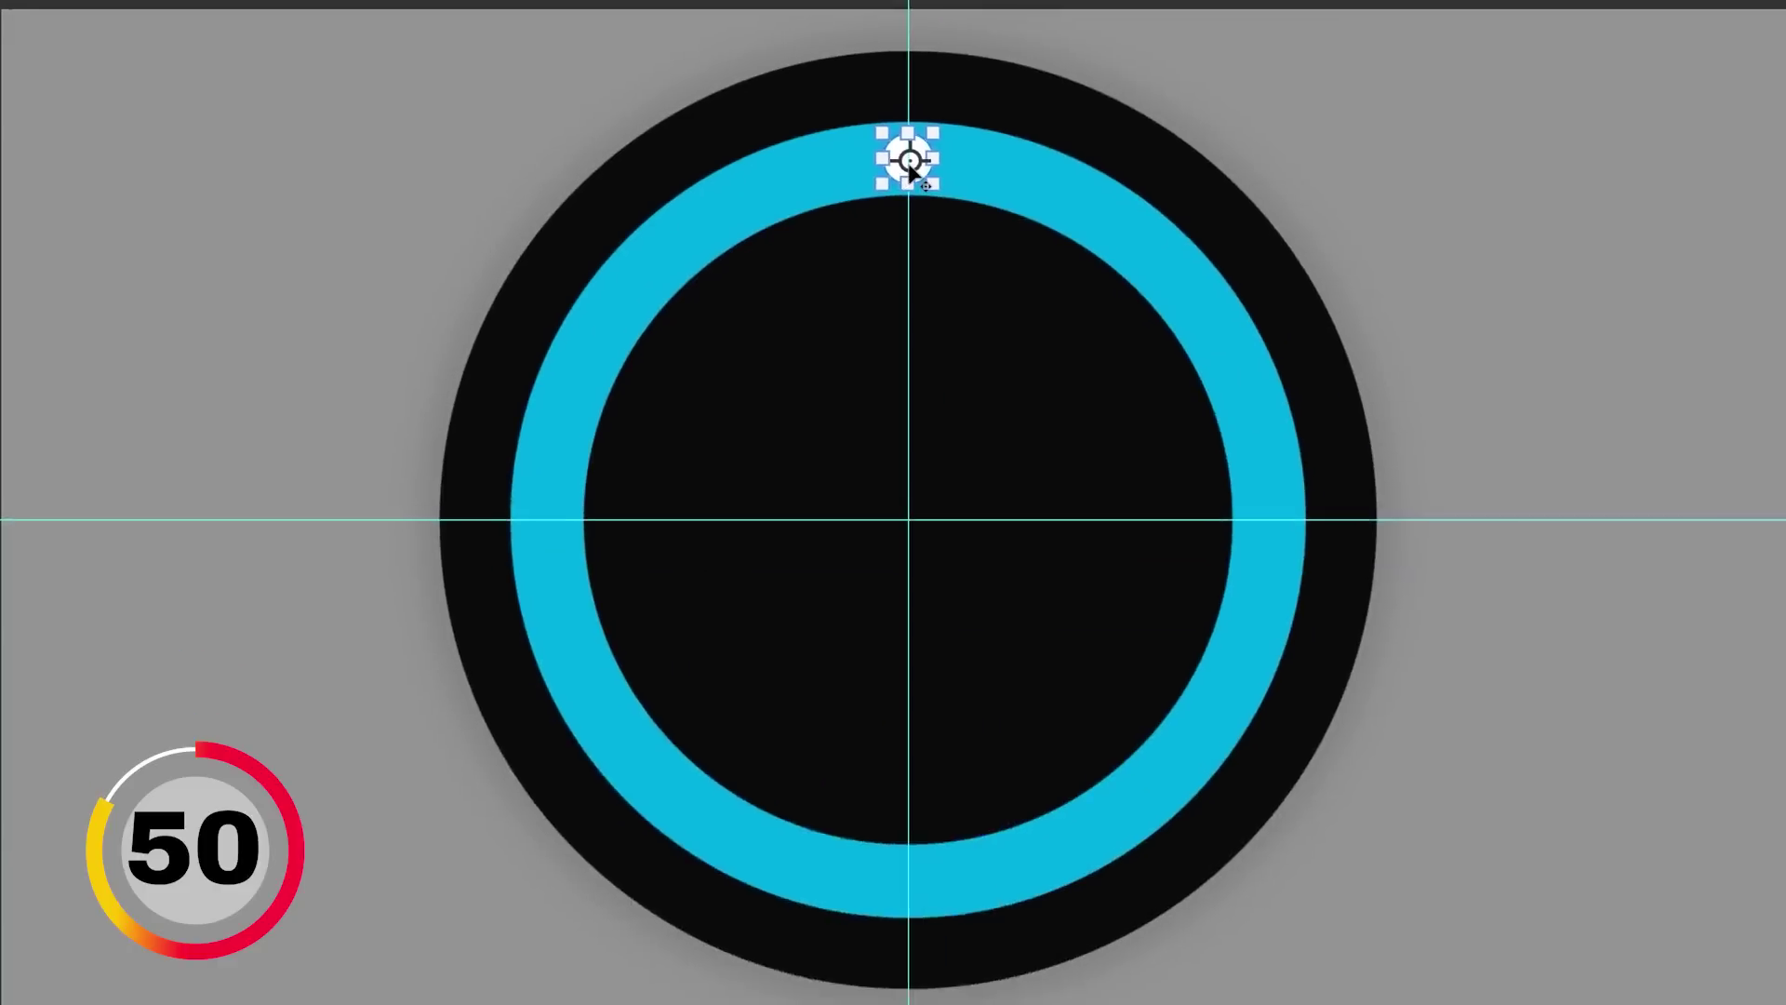
drag(909, 164, 892, 501)
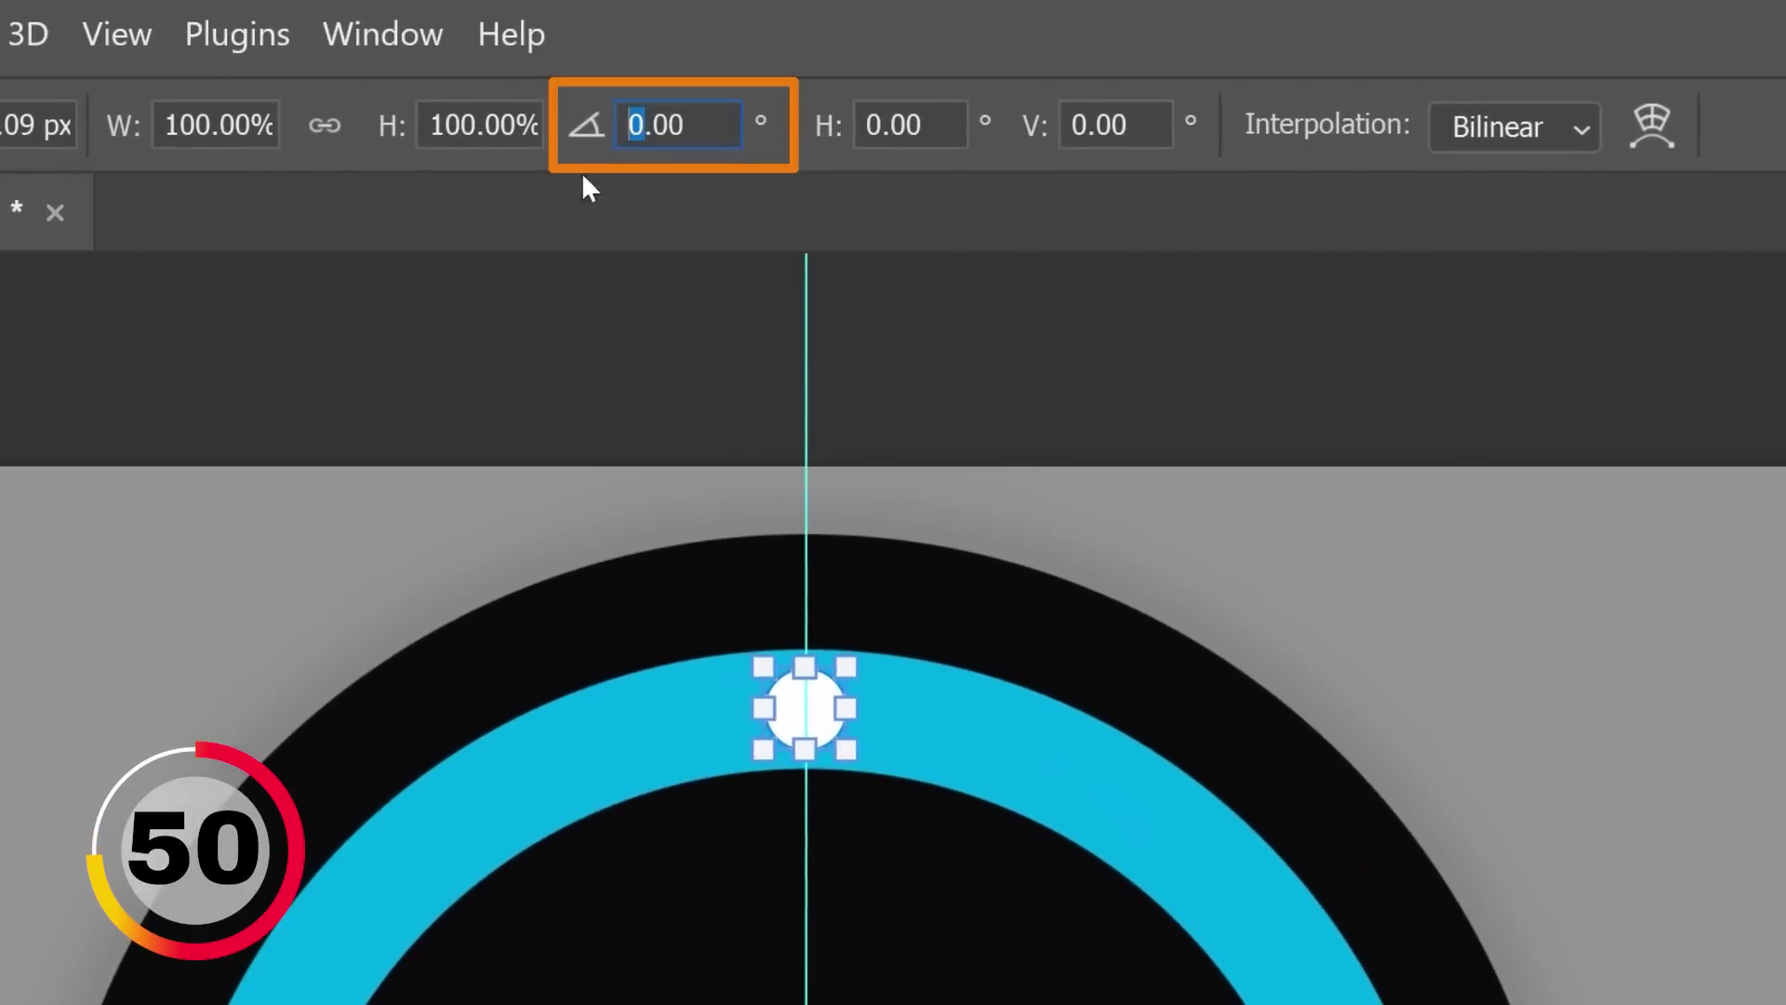
text(20)
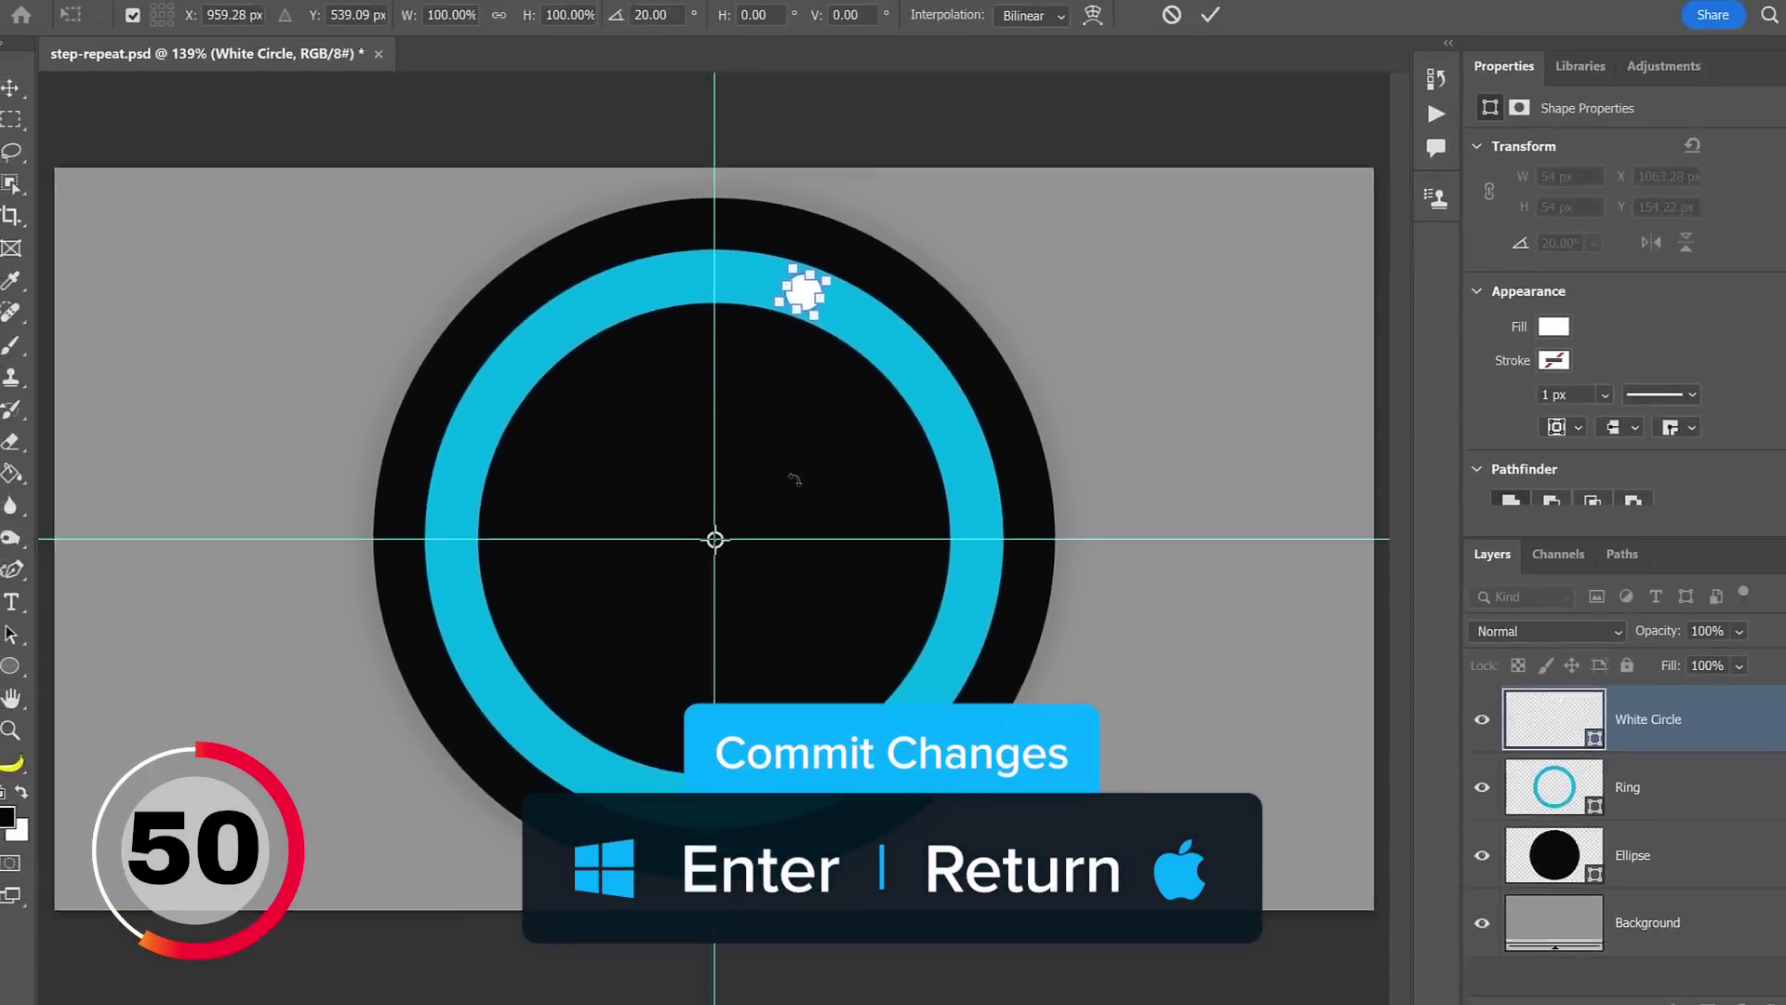
key(Return)
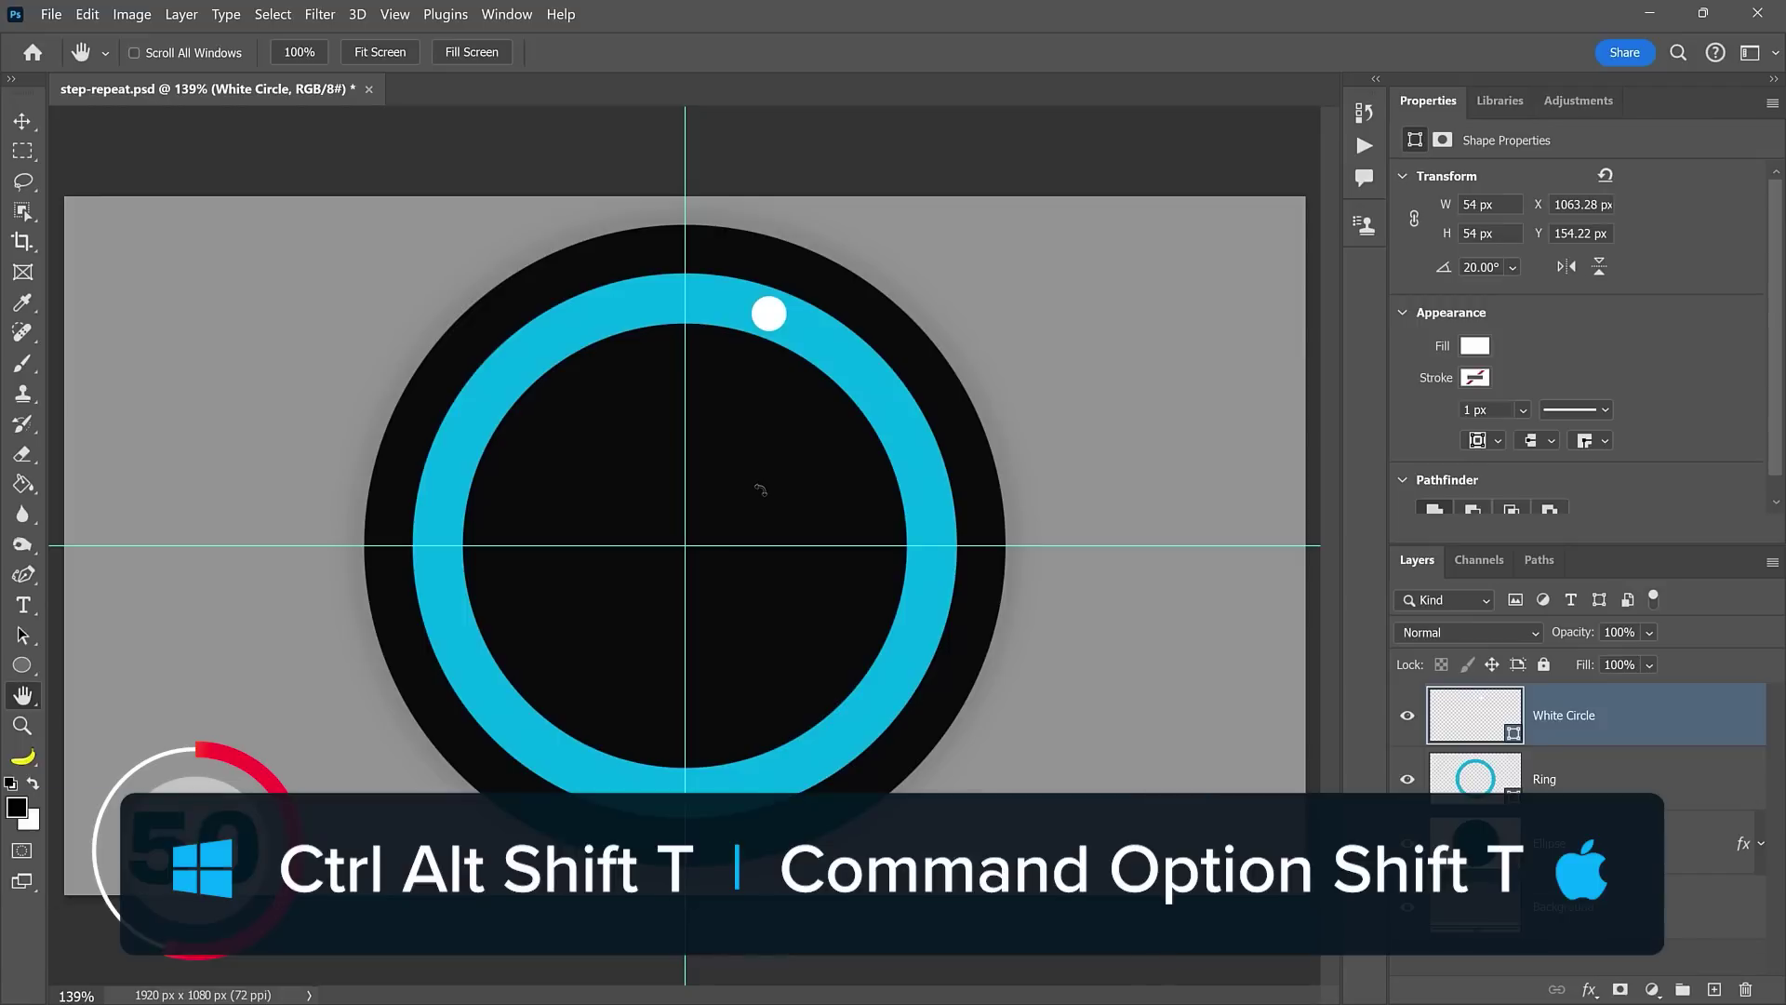
Step and repeat the 20° rotation on duplicates of the white circle to distribute copies around the blue ring
key(ctrl+alt+shift+t)
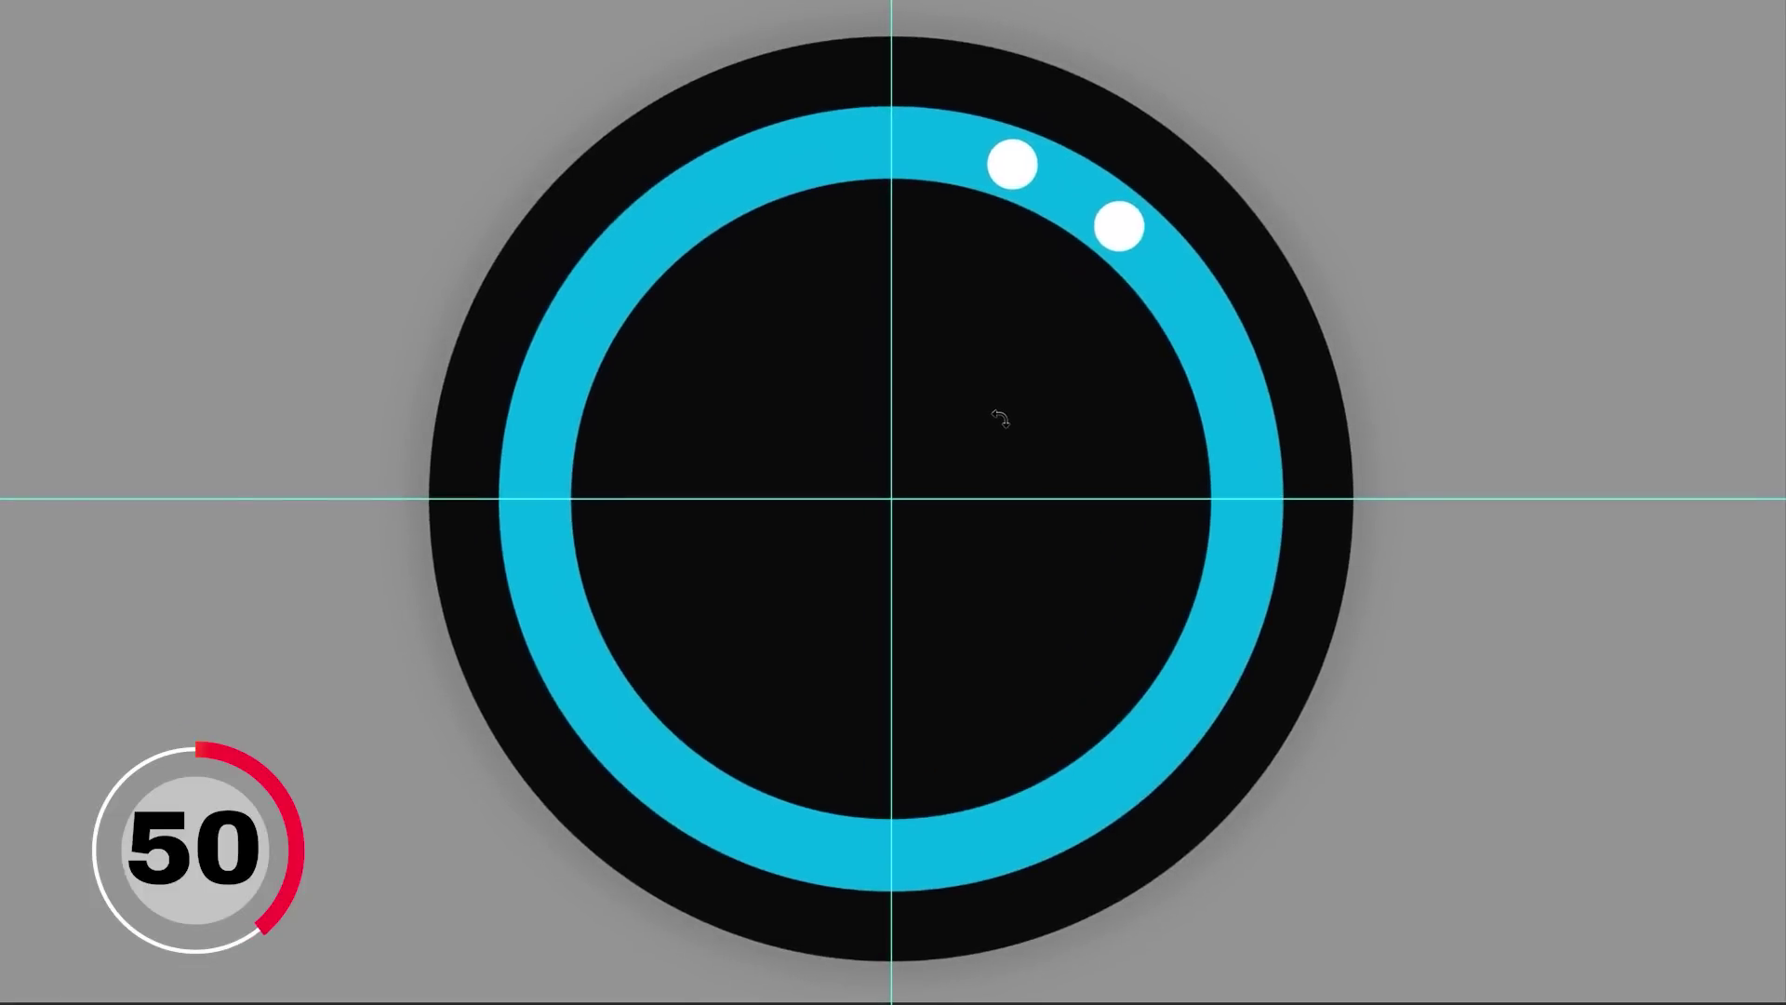
key(ctrl+alt+shift+t)
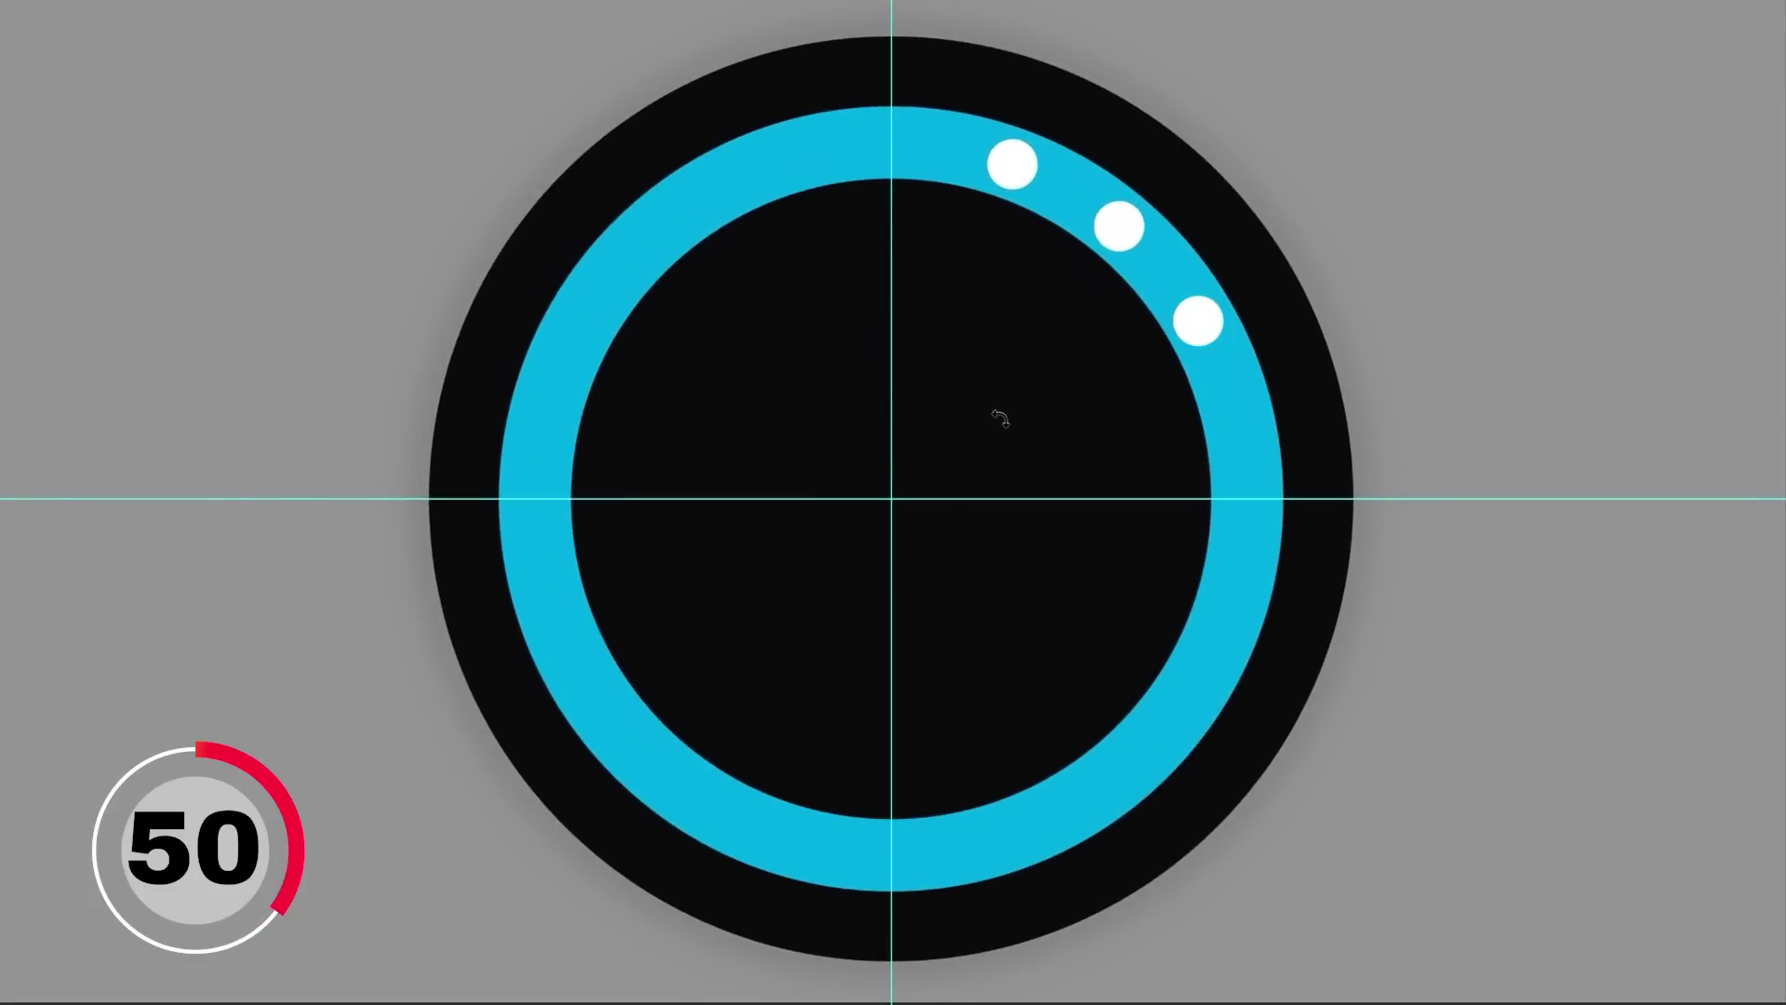
key(ctrl+alt+shift+t)
key(ctrl+alt+shift+t)
key(ctrl+alt+shift+t)
key(ctrl+alt+shift+t)
key(ctrl+alt+shift+t)
key(ctrl+alt+shift+t)
key(ctrl+alt+shift+t)
key(ctrl+alt+shift+t)
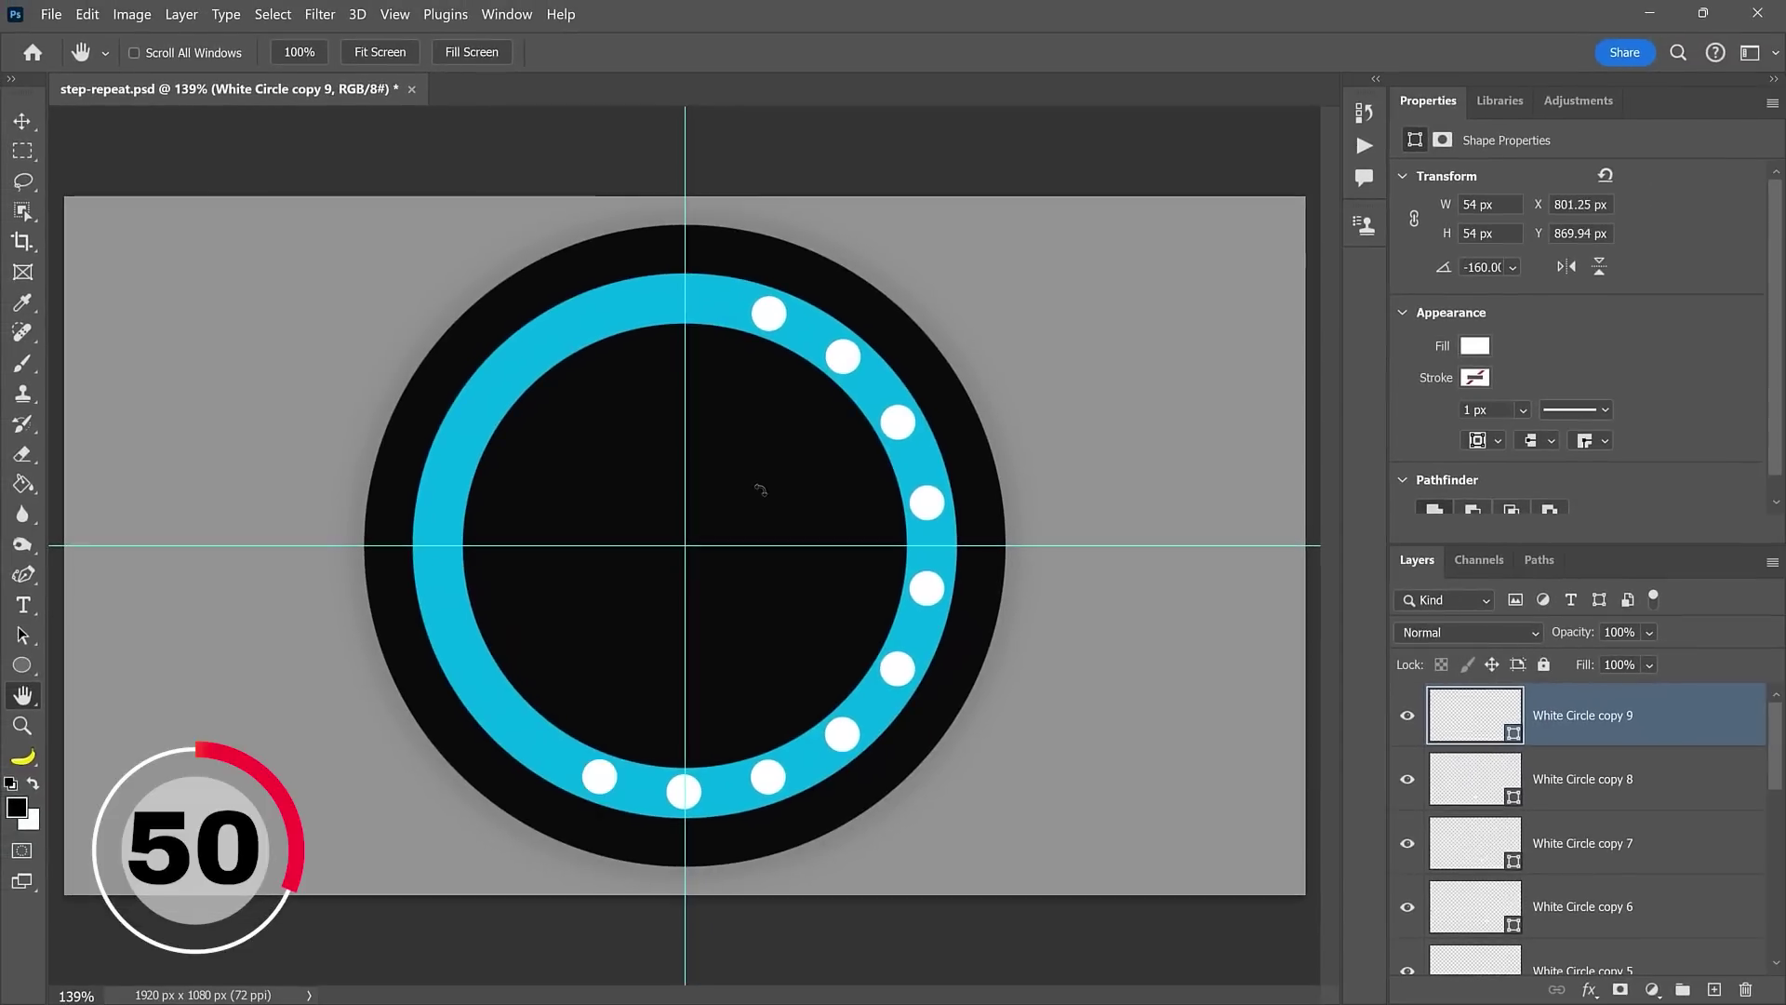
key(ctrl+alt+shift+t)
key(ctrl+alt+shift+t)
key(ctrl+alt+shift+t)
key(ctrl+alt+shift+t)
key(ctrl+alt+shift+t)
key(ctrl+alt+shift+t)
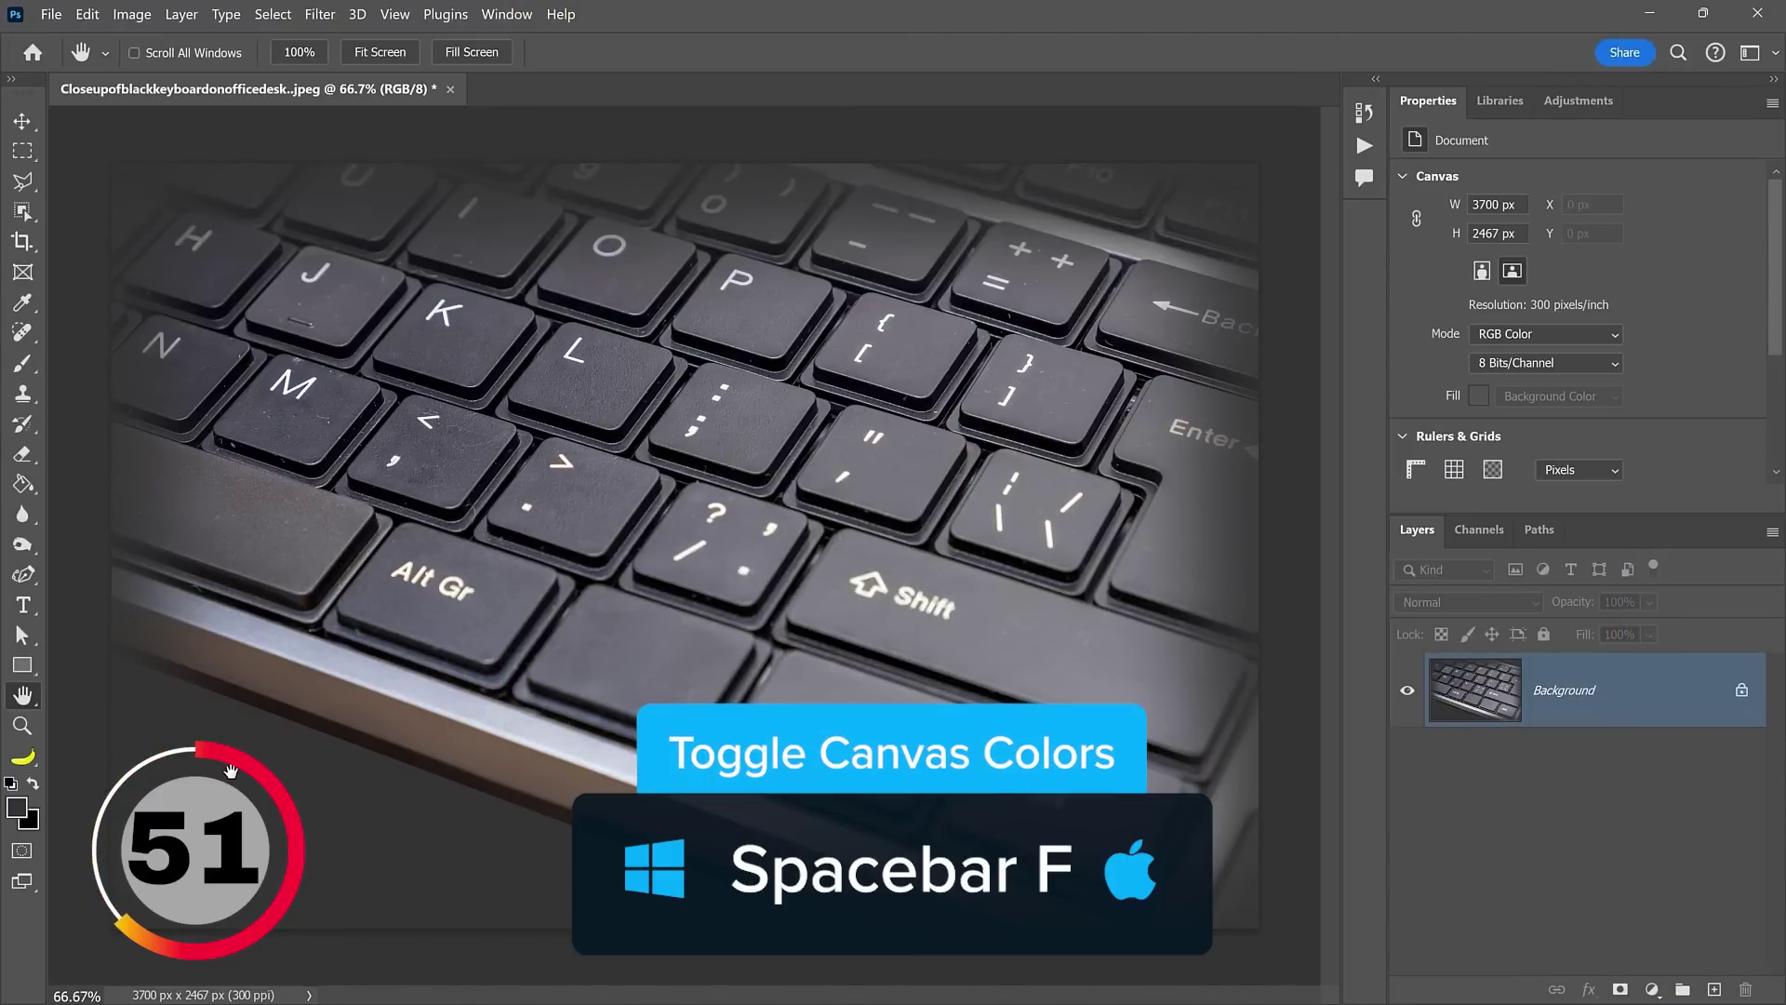
Cycle the color of the area surrounding the keyboard image's canvas to light gray
key(space+f)
key(space+f)
key(space+f)
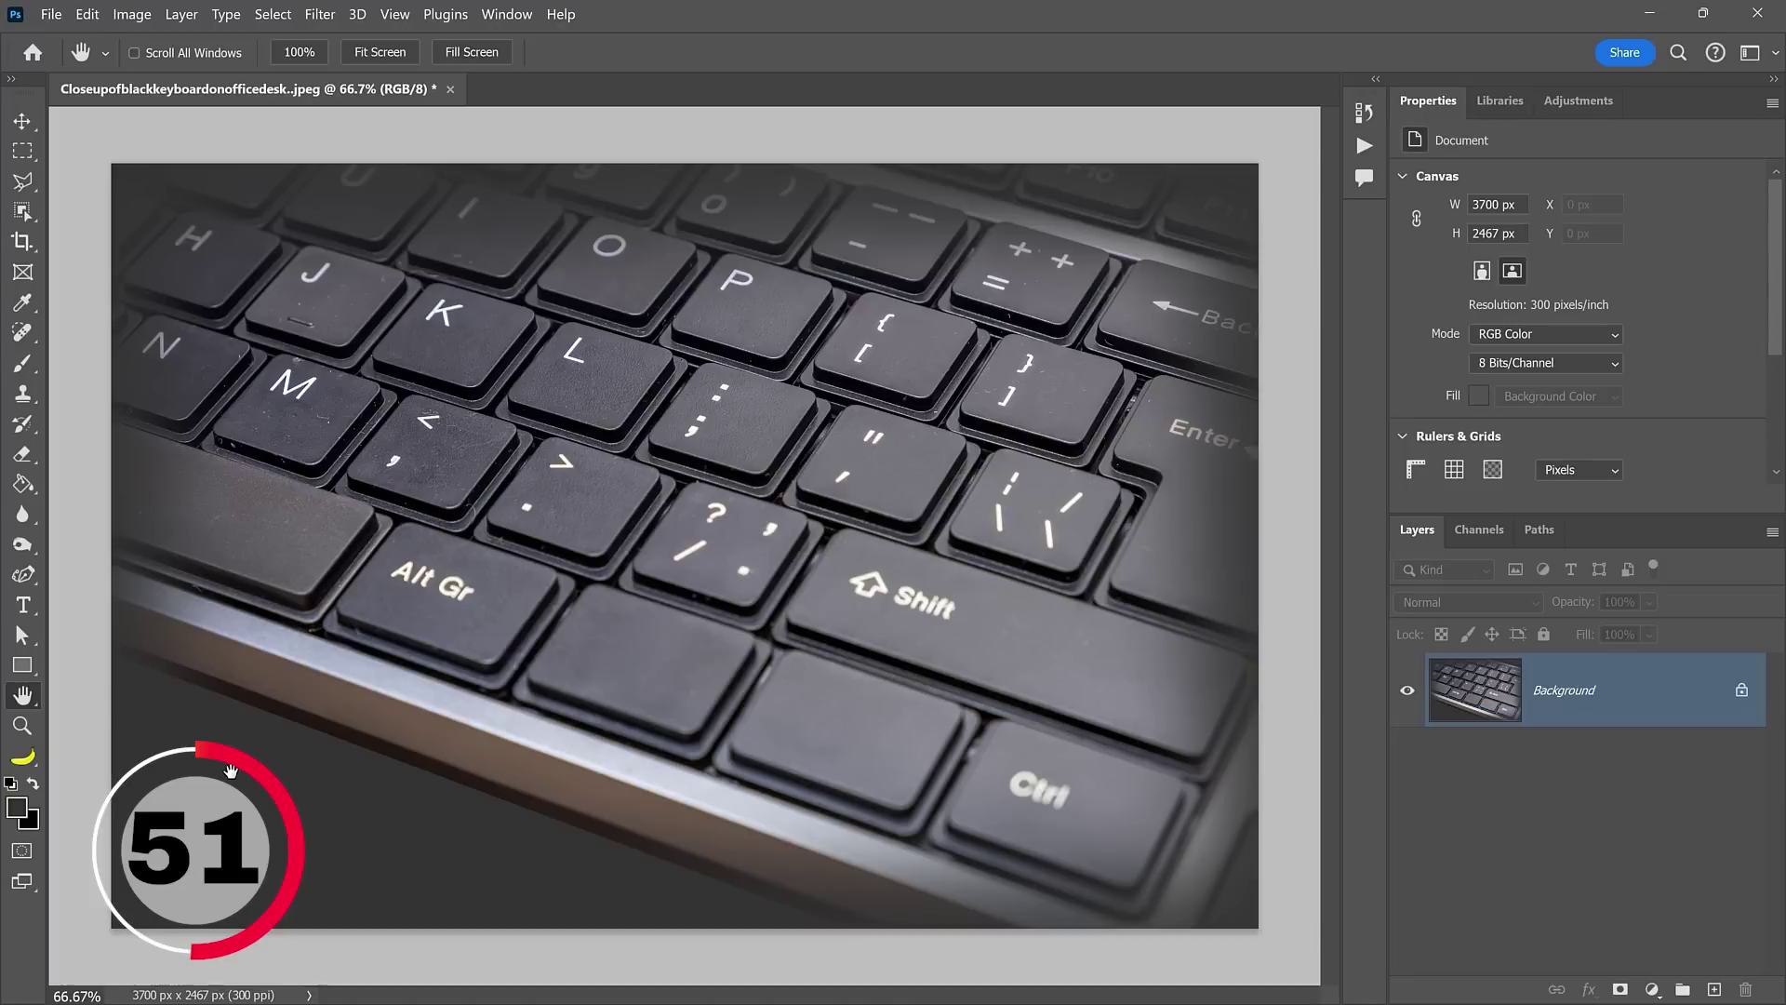
Cycle the area surrounding the keyboard image's canvas to the default color and display the list of available surround colors
key(space+f)
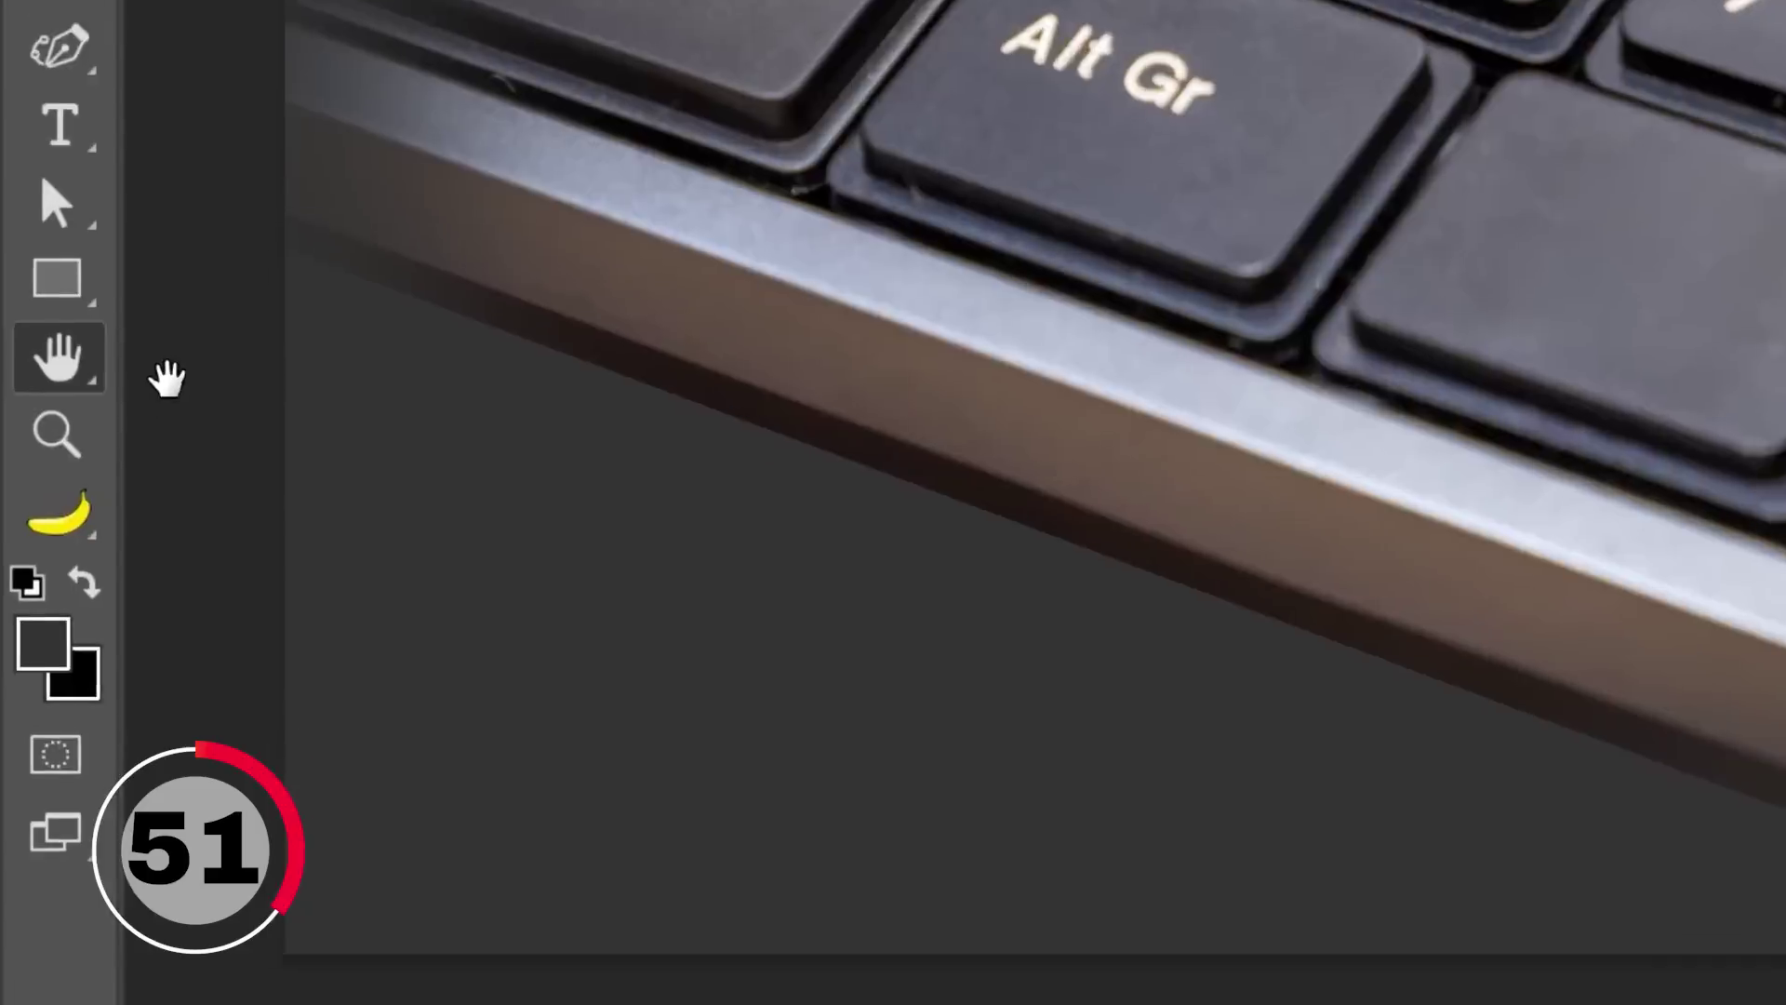
right_click(67, 704)
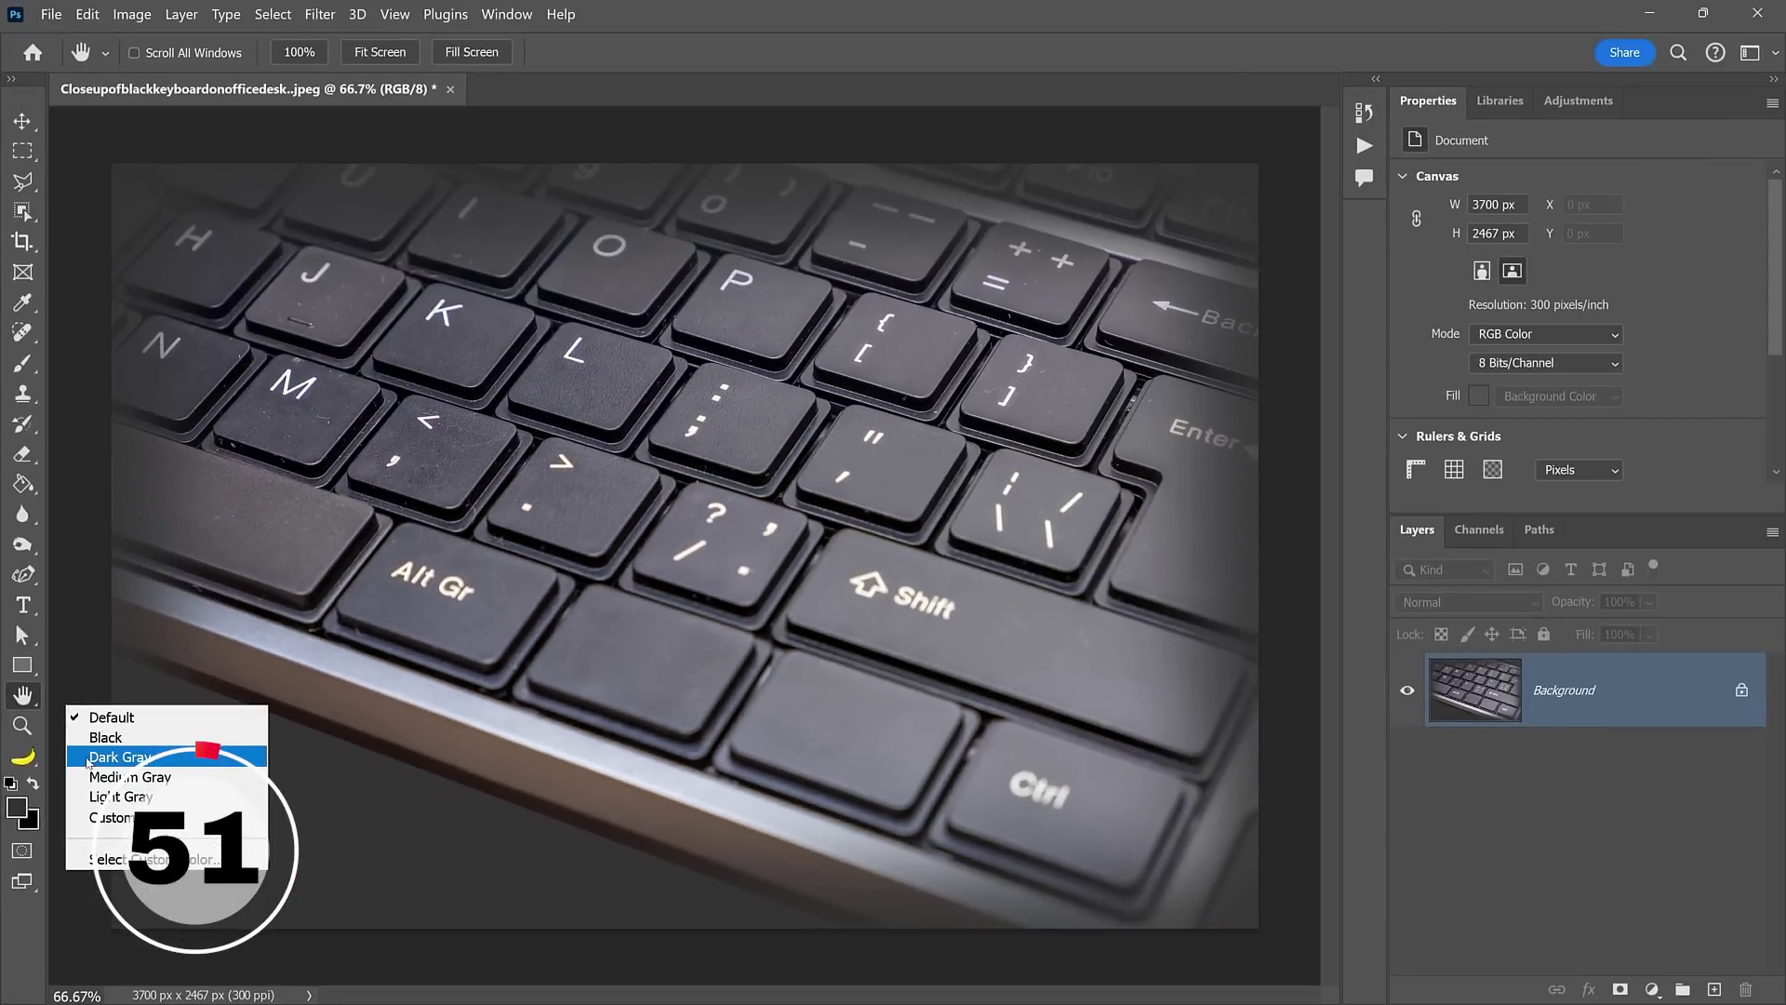
key(Escape)
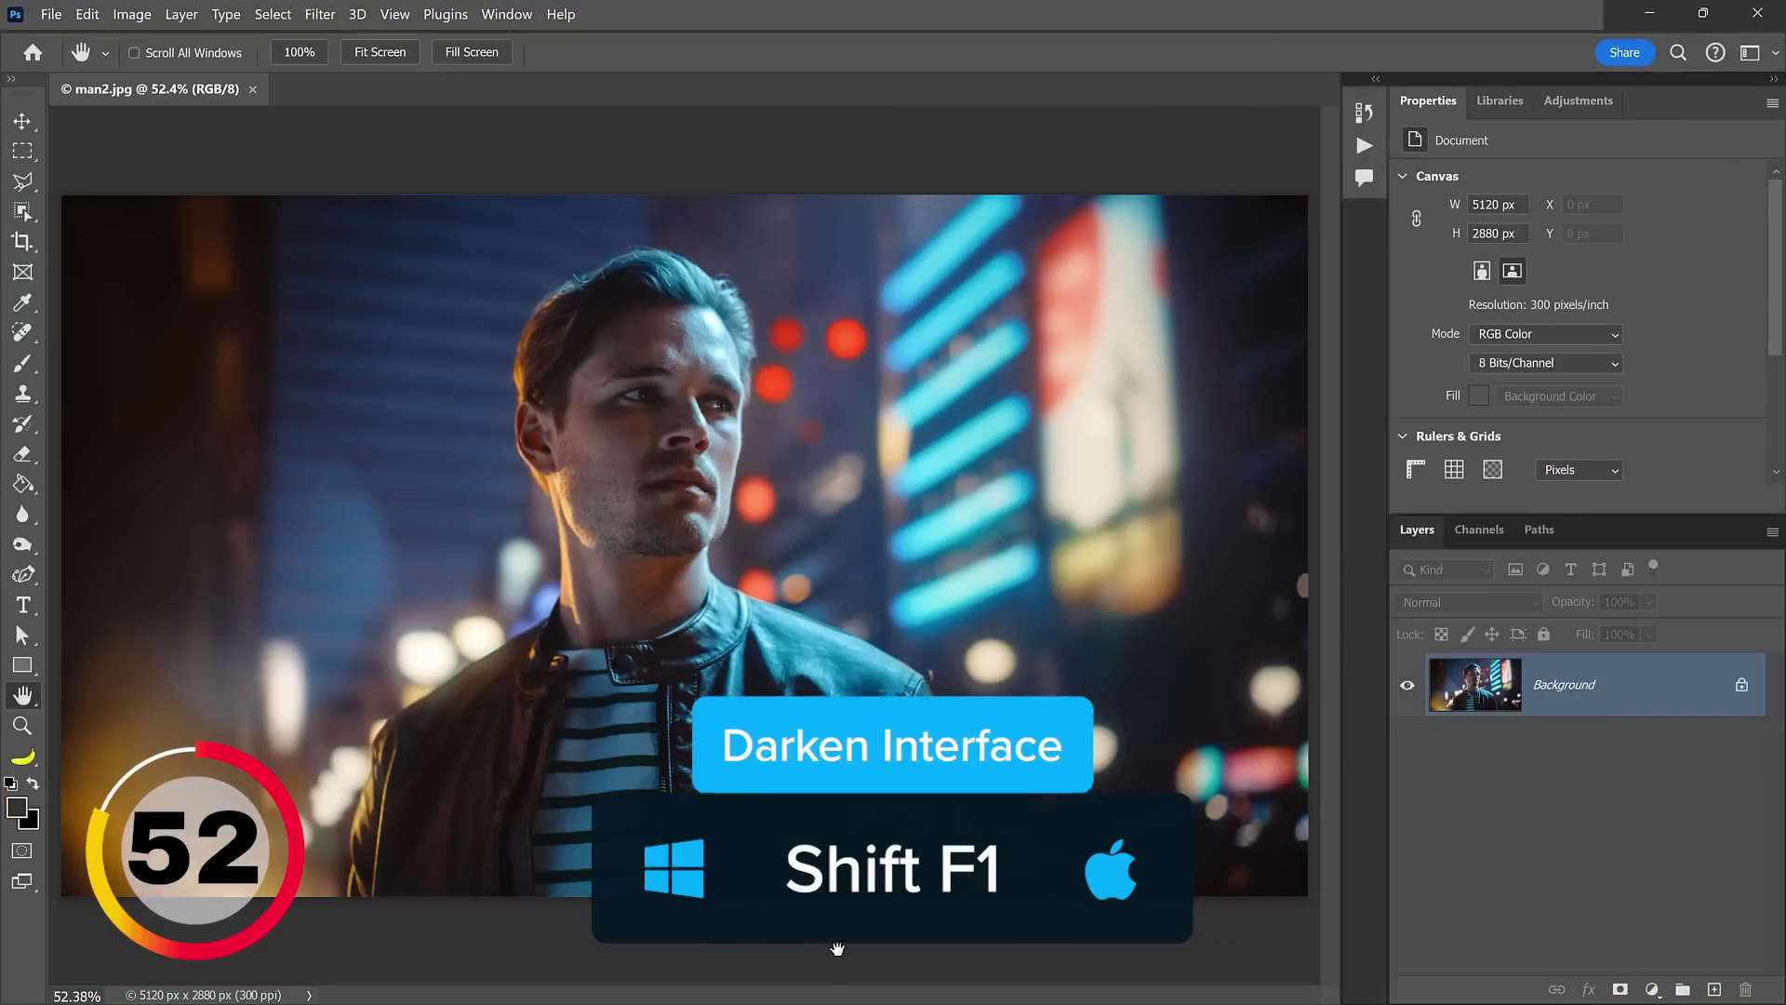
Darken the interface by one brightness level and lighten it again by one level
key(shift+F1)
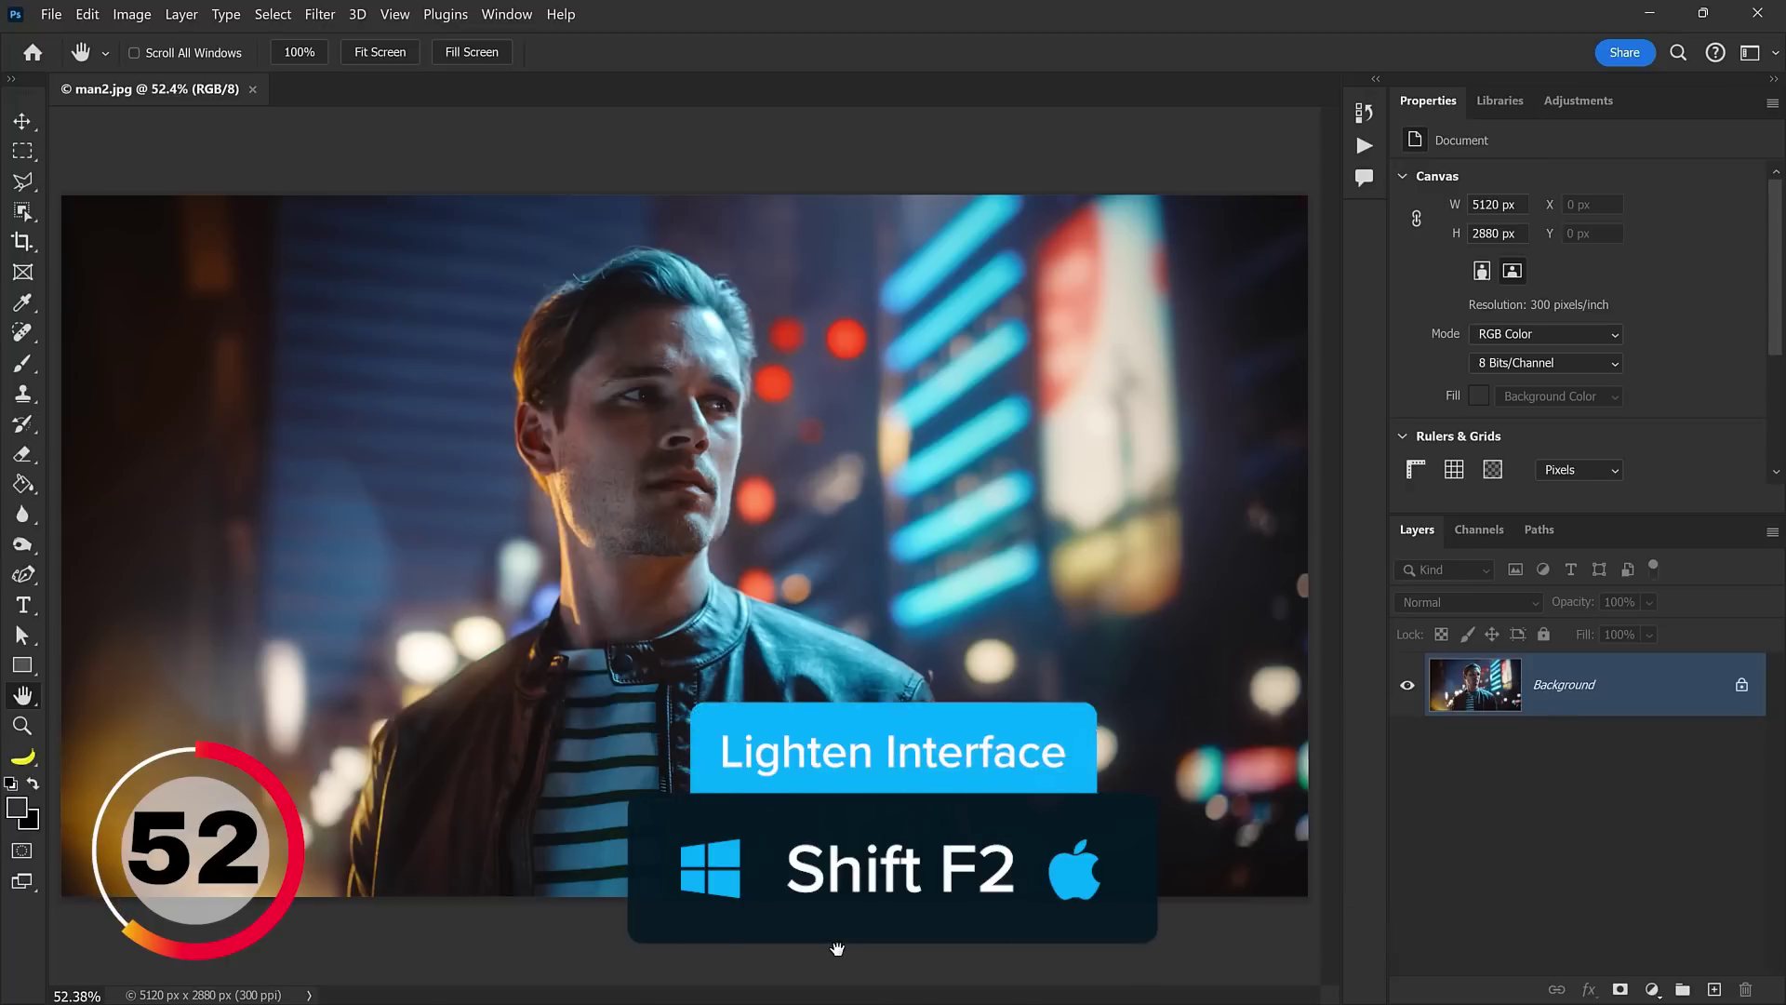
key(shift+F2)
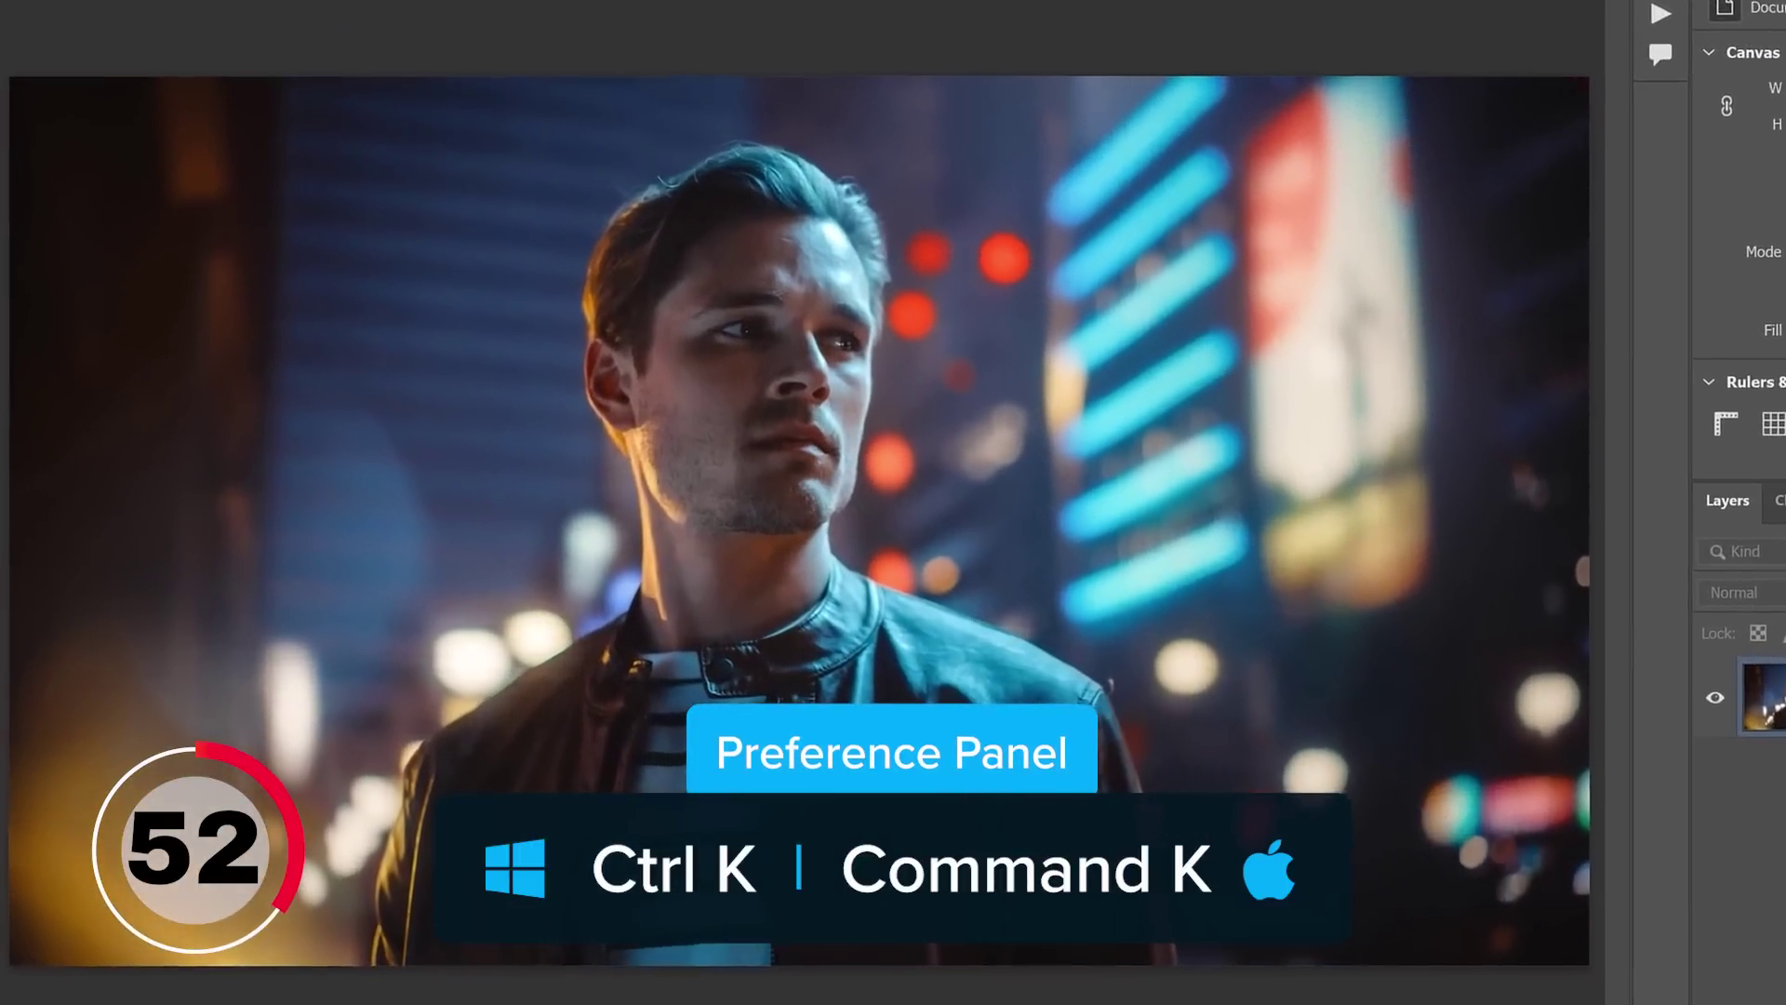
In the Interface preferences, try the lighter and darkest color themes, show the toast icons, and choose the second-darkest theme
key(ctrl+k)
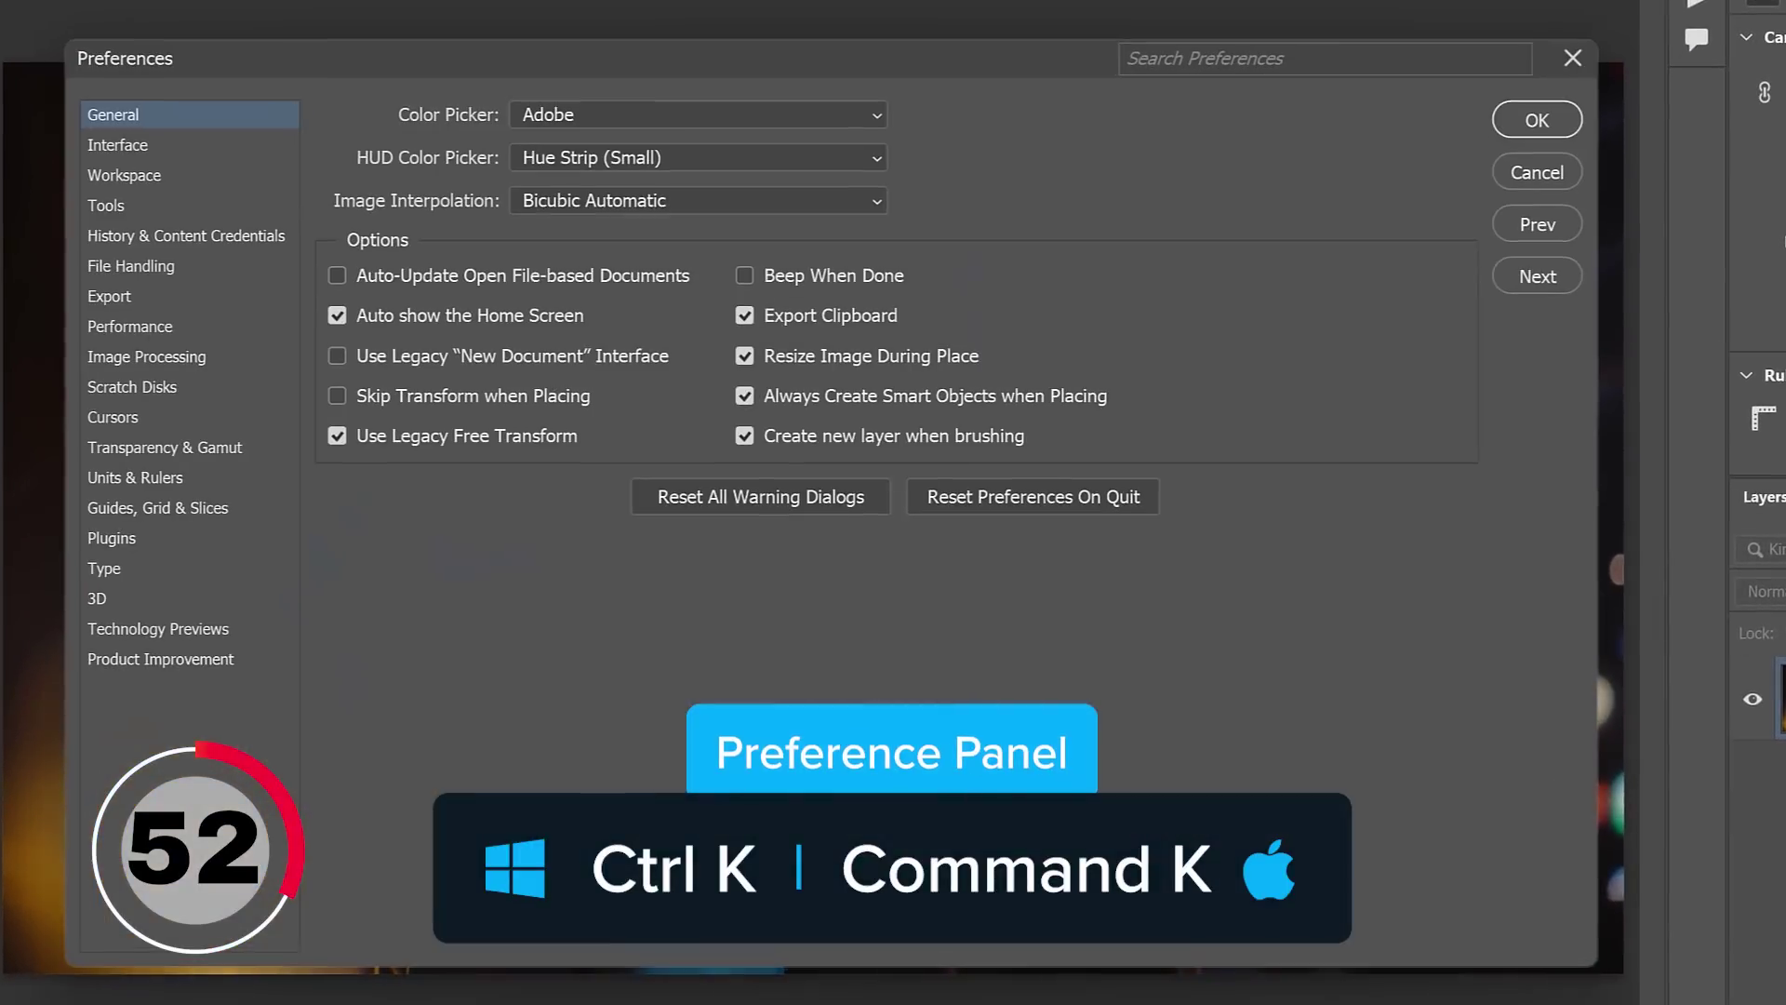
click(130, 146)
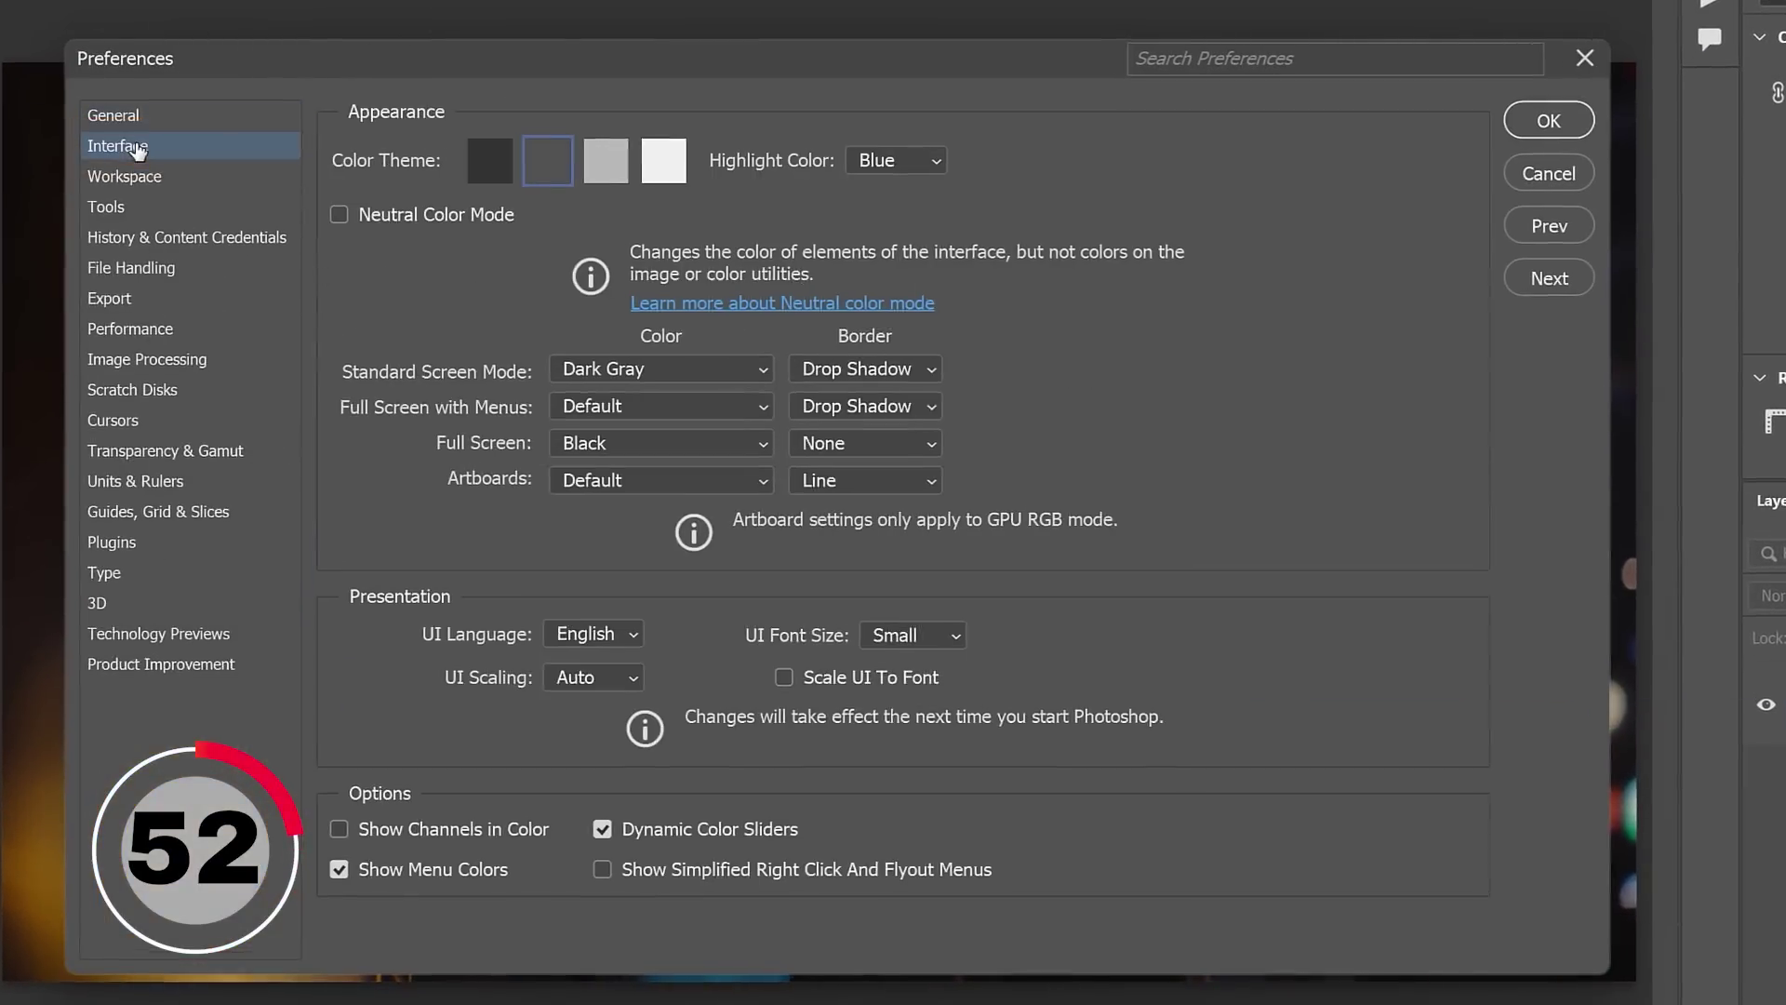
click(611, 176)
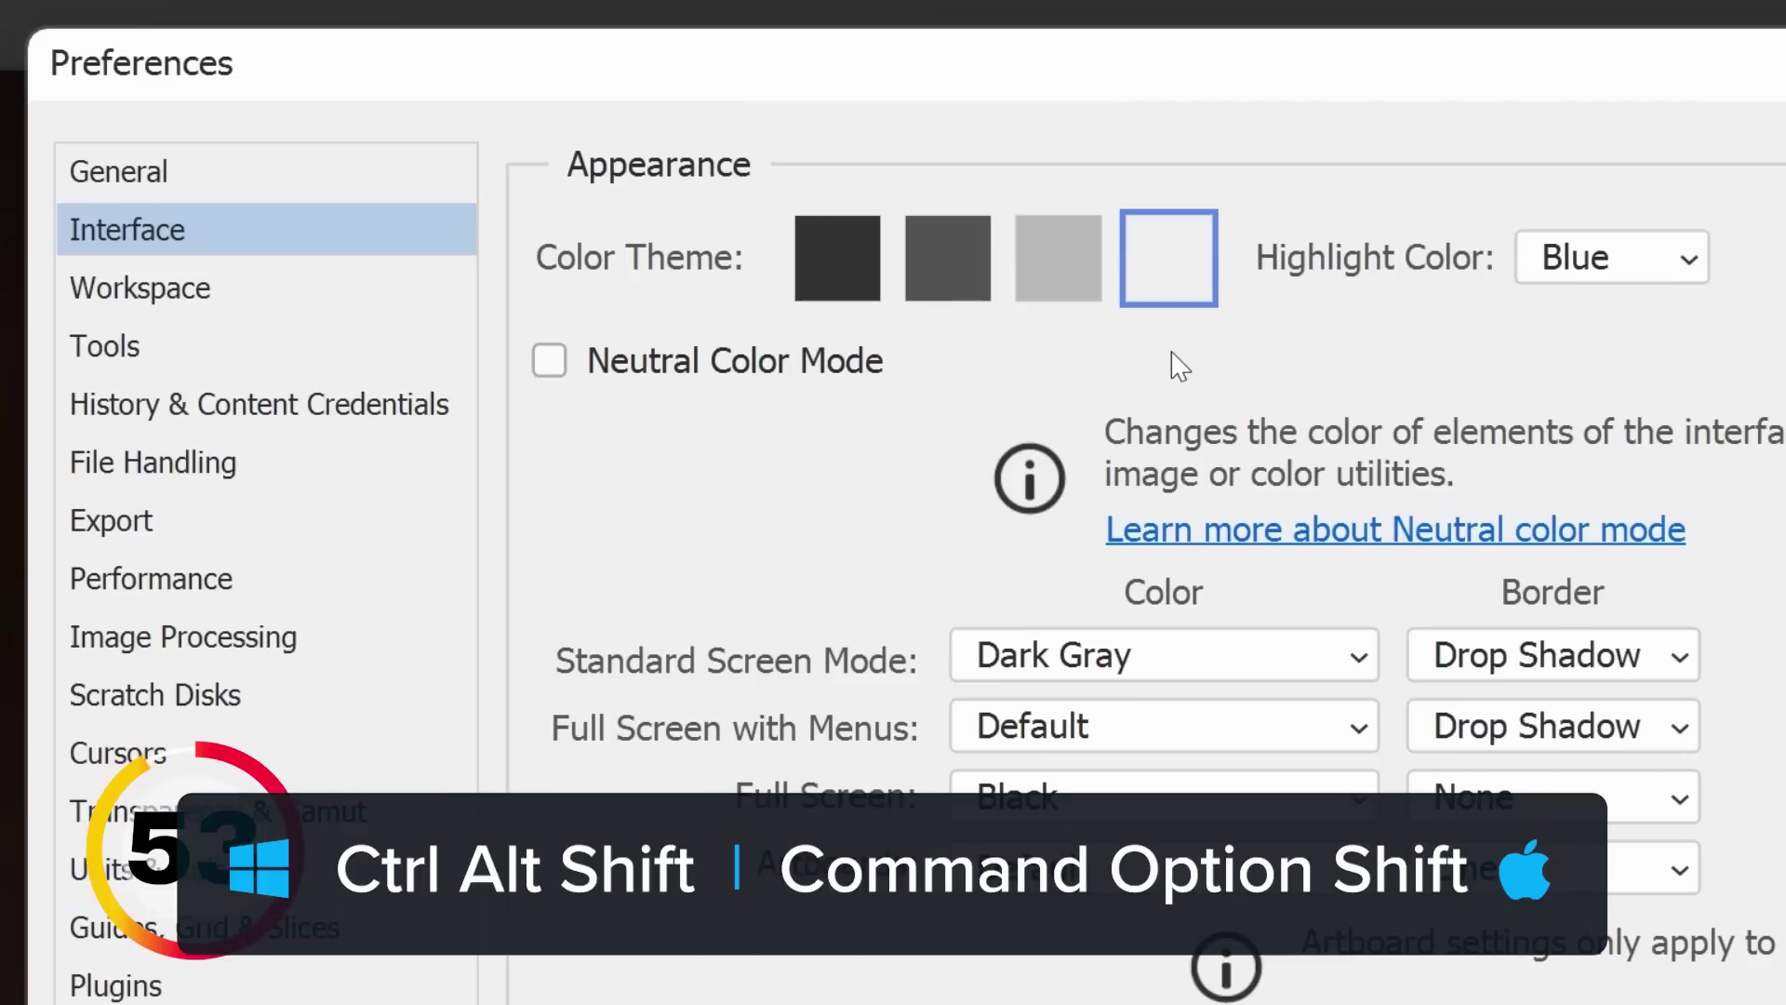
click(835, 264)
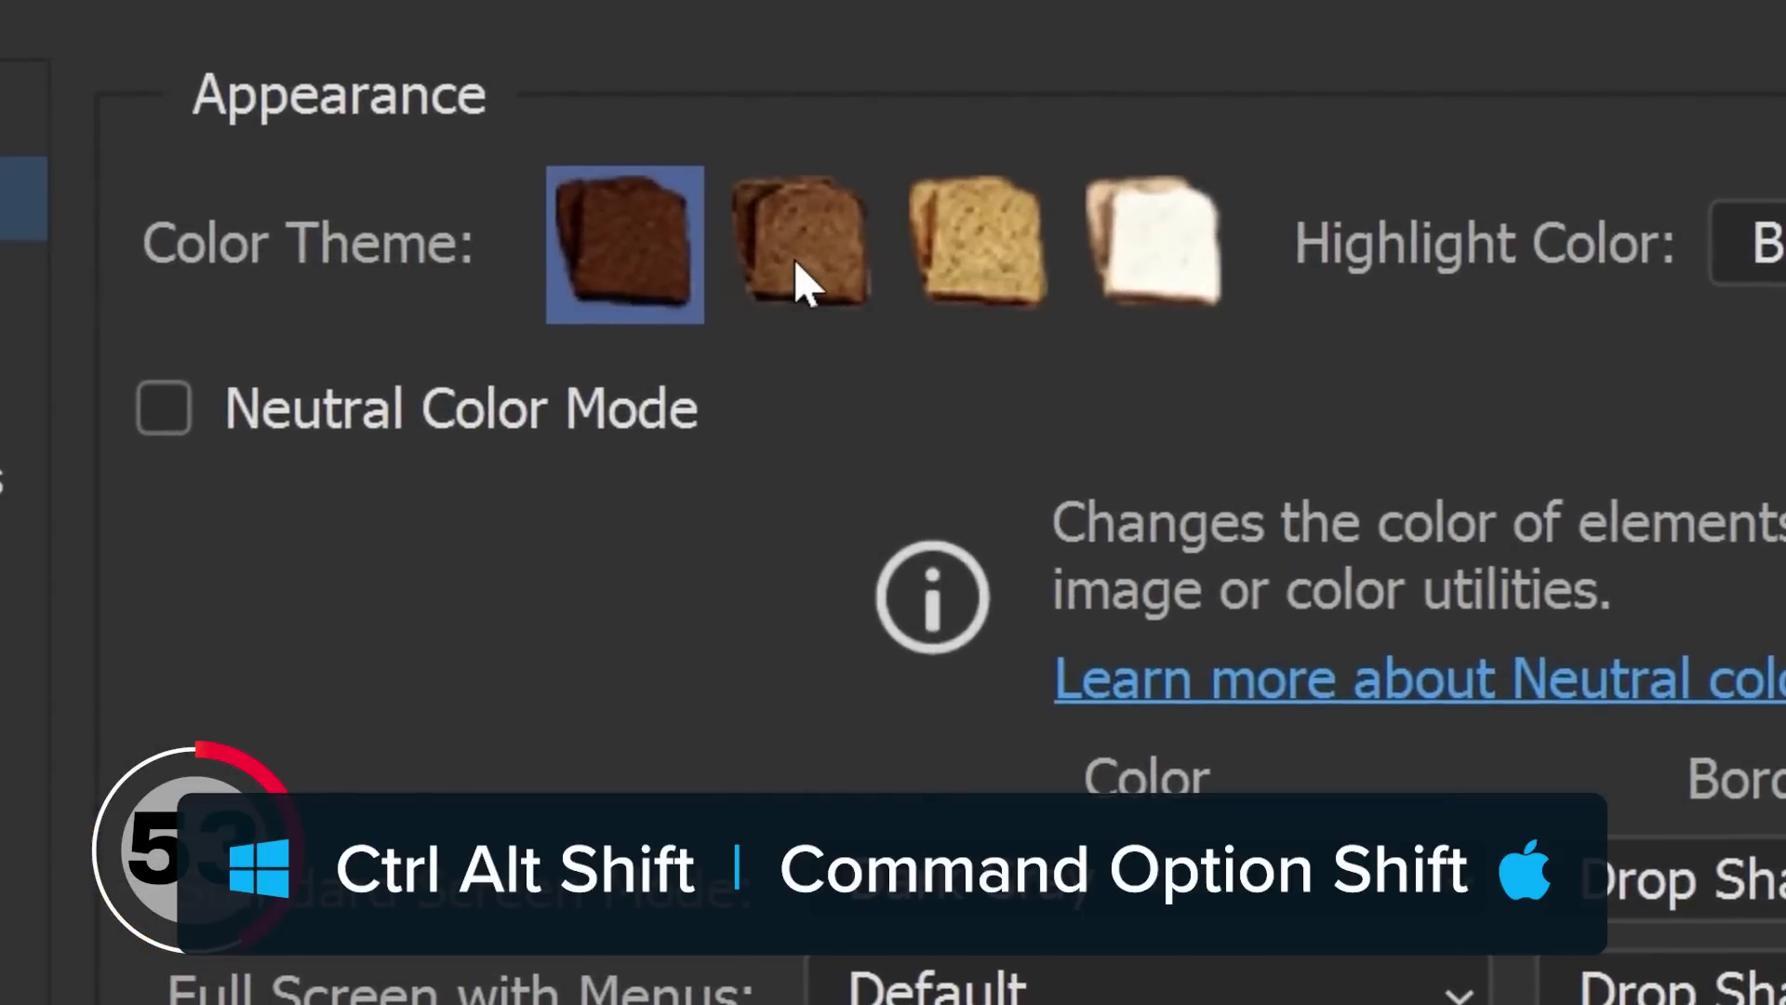
click(798, 270)
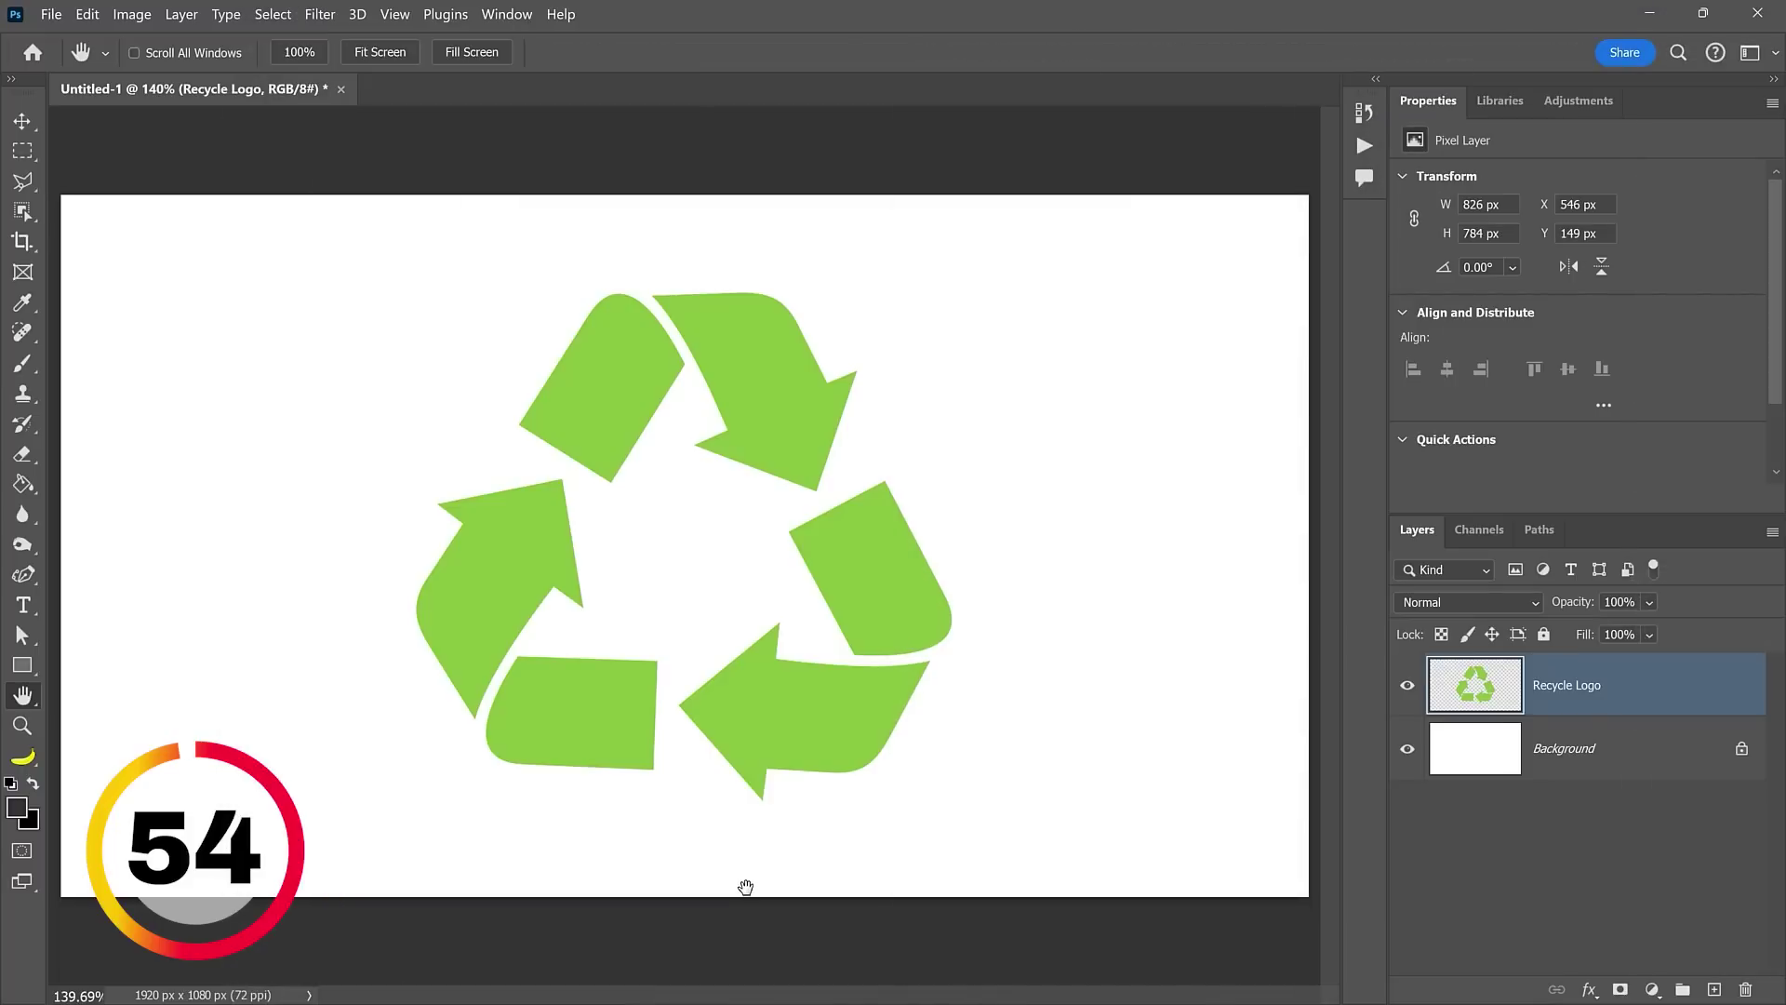
Put the Recycle Logo layer into Free Transform and try rotating it freehand by a small amount around its center
key(ctrl+t)
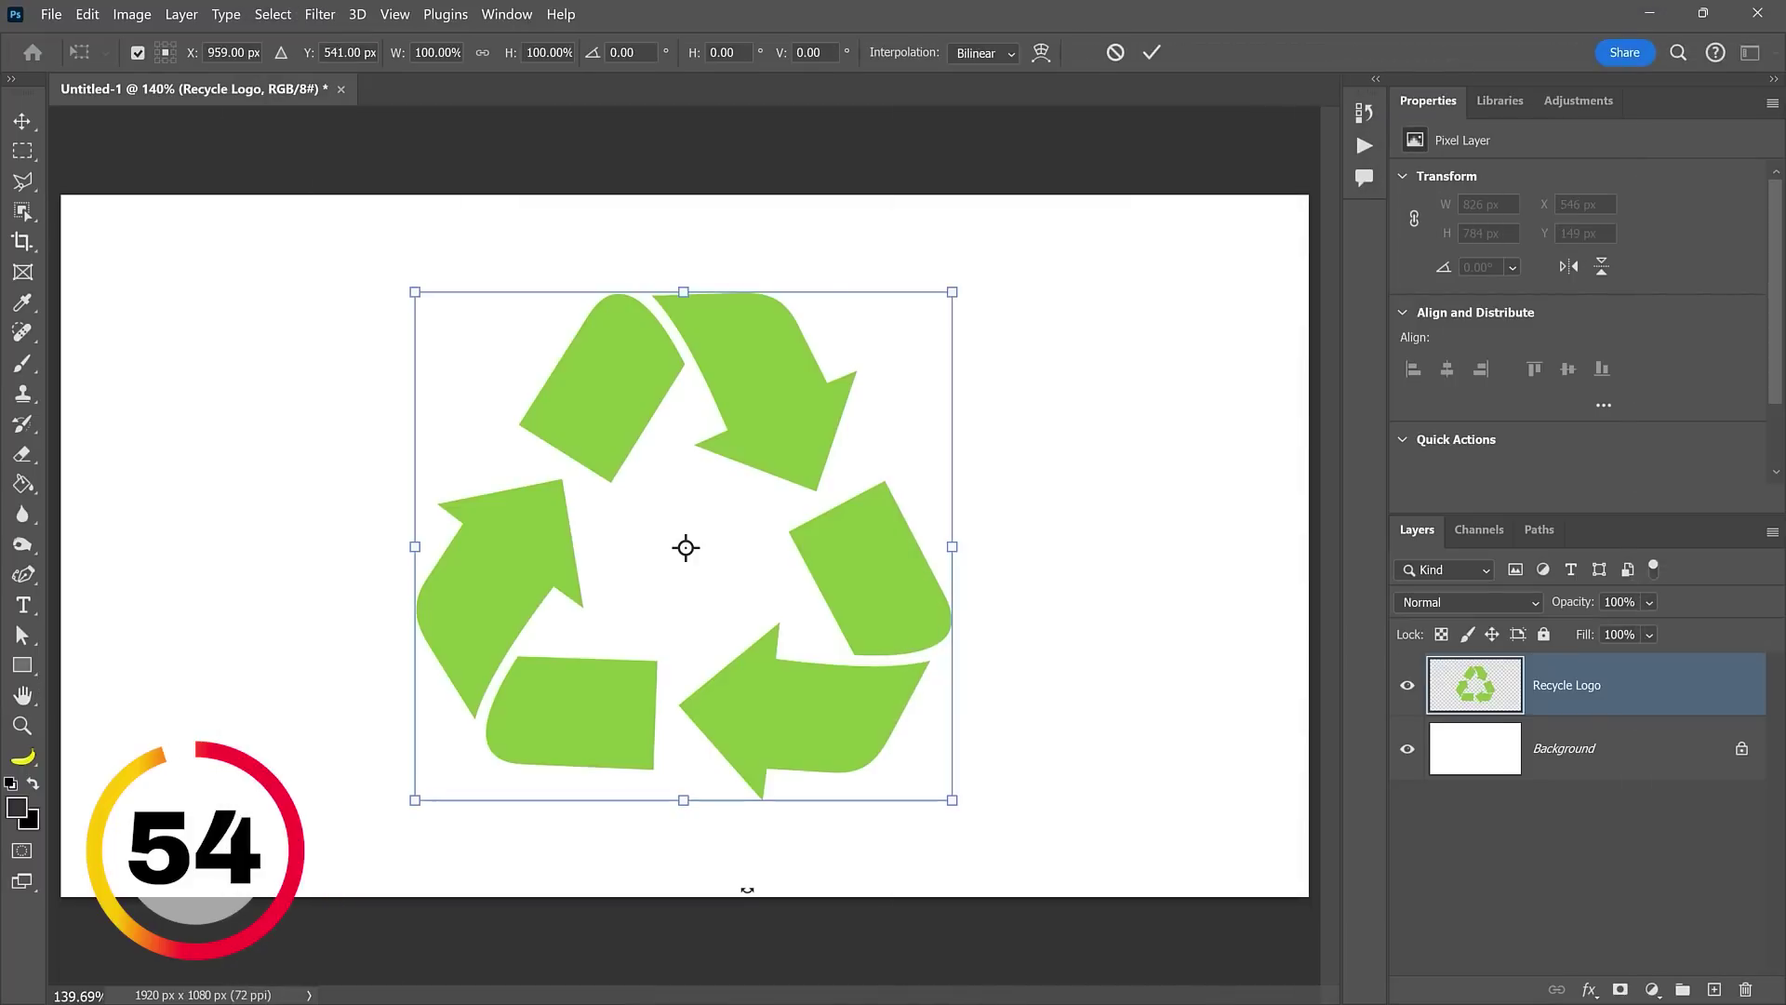
drag(921, 827, 977, 841)
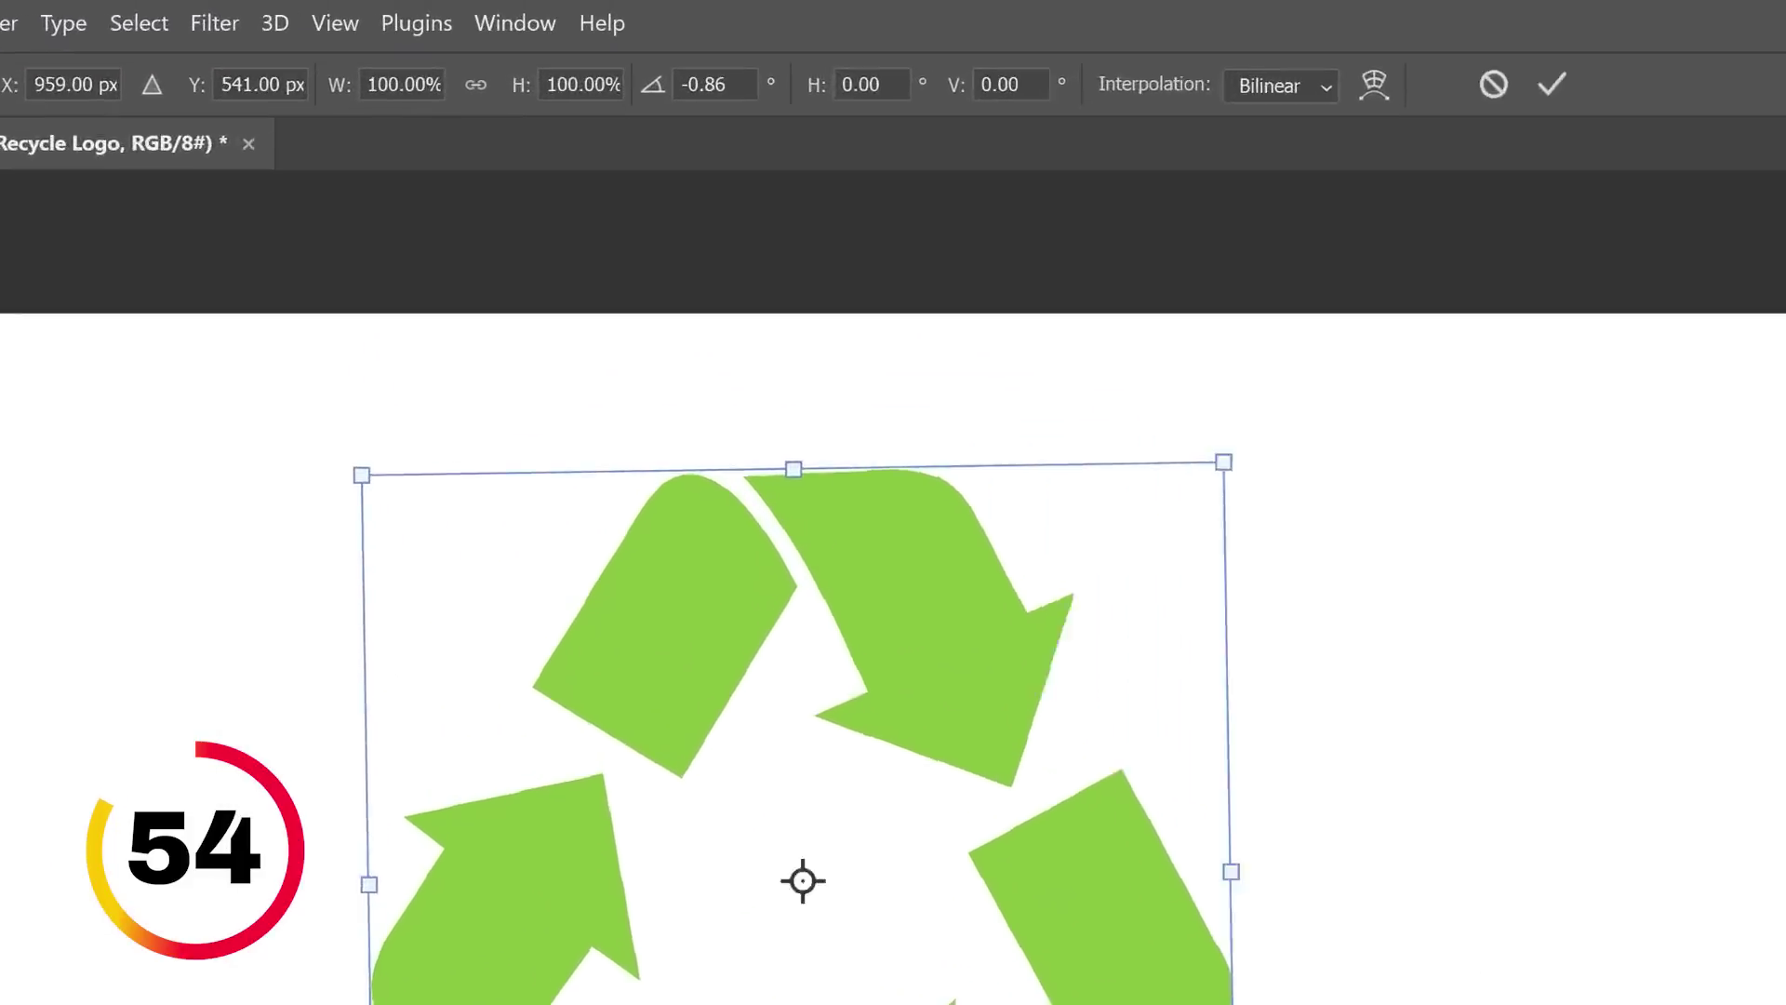
drag(931, 995, 868, 269)
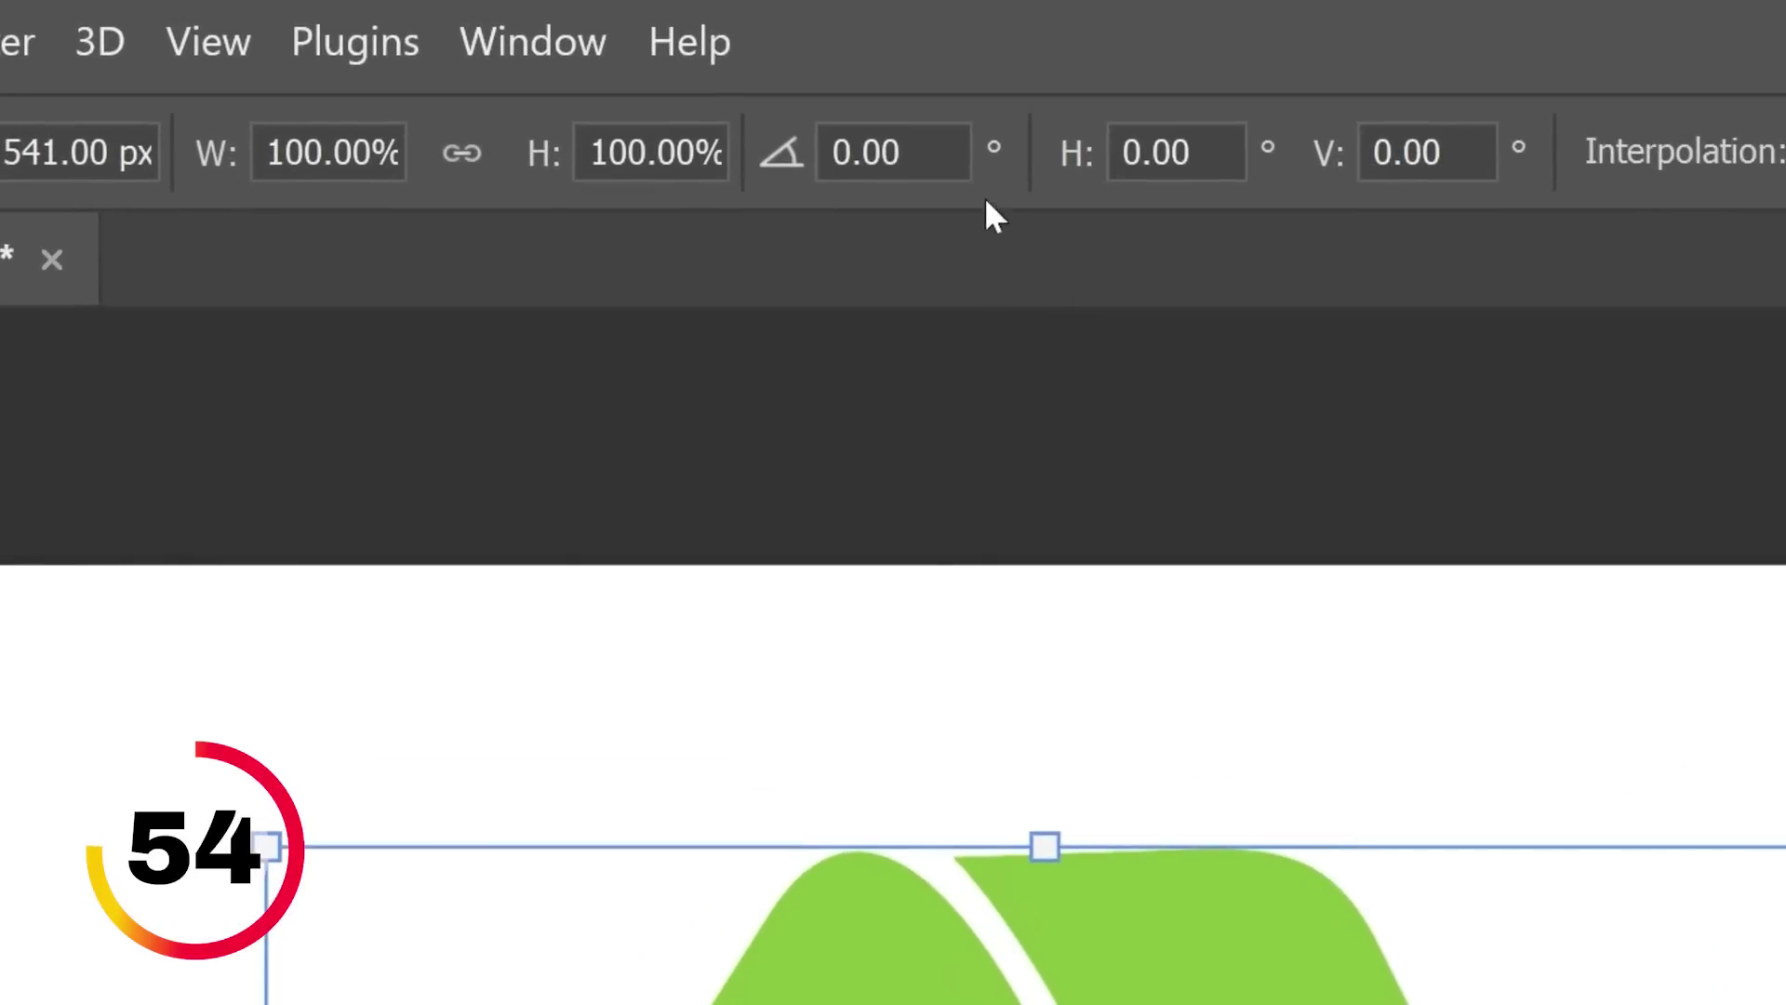
Fine-tune the Recycle Logo's rotation angle up and down in 0.01° increments
click(950, 159)
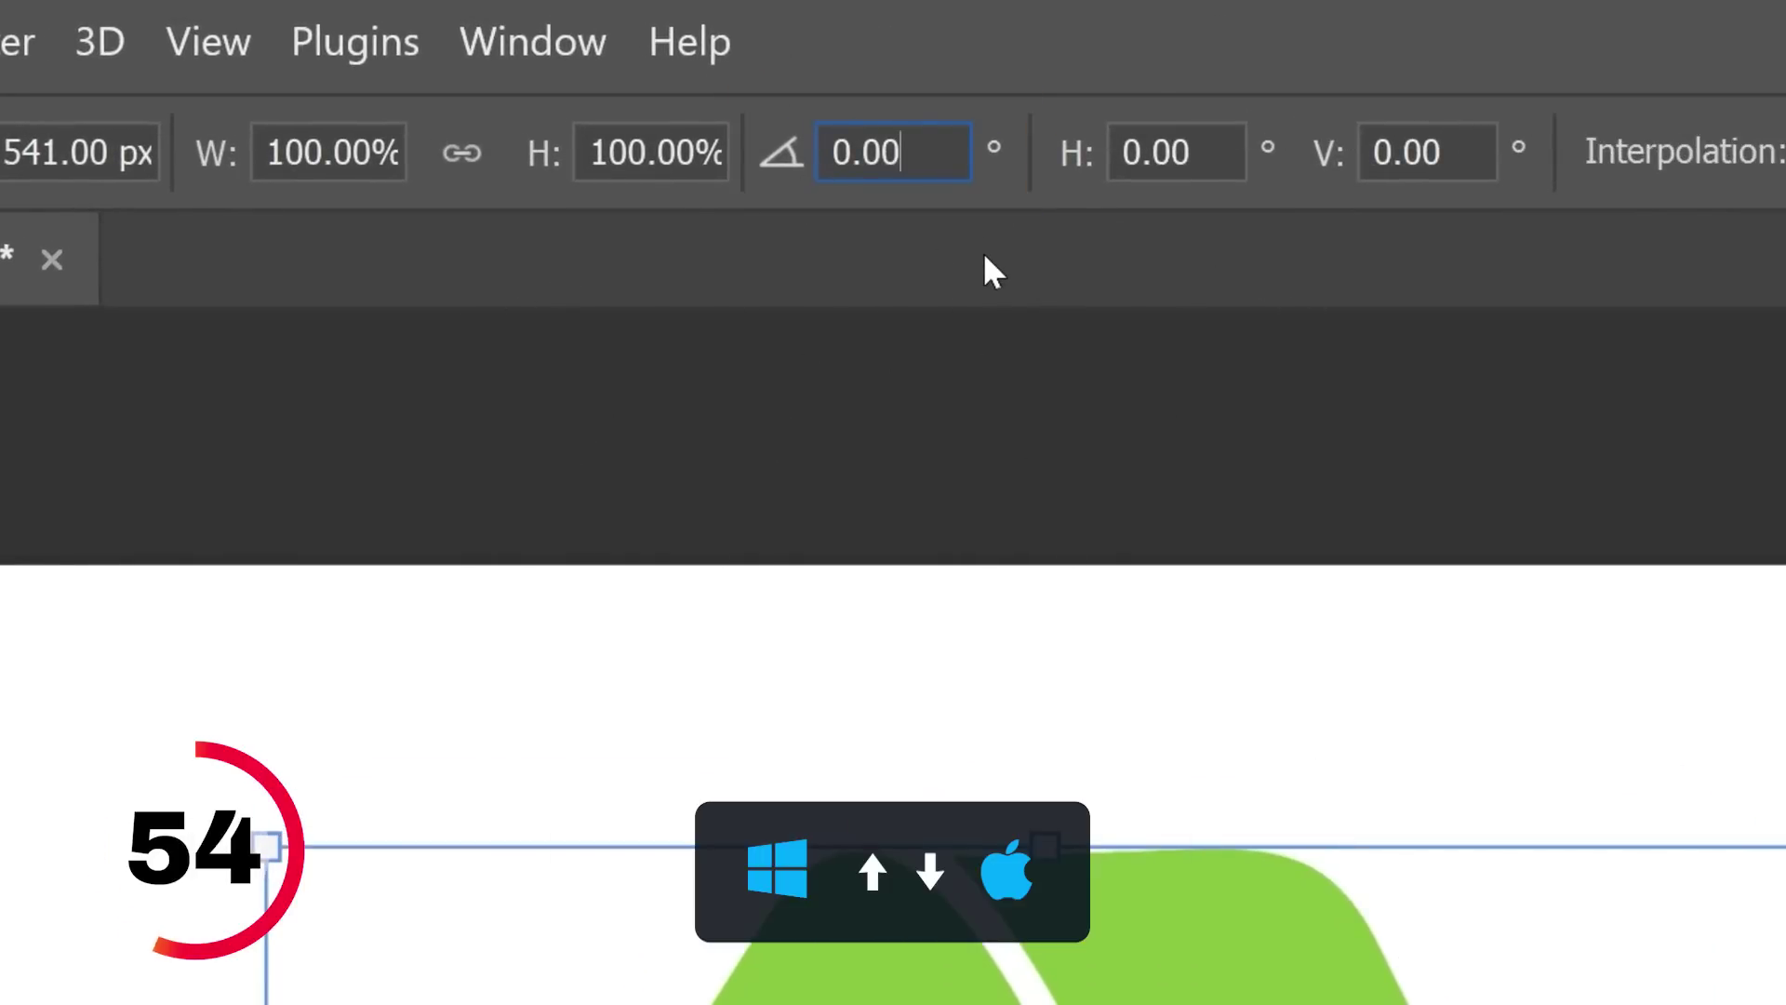
key(Up)
key(Up)
key(Up)
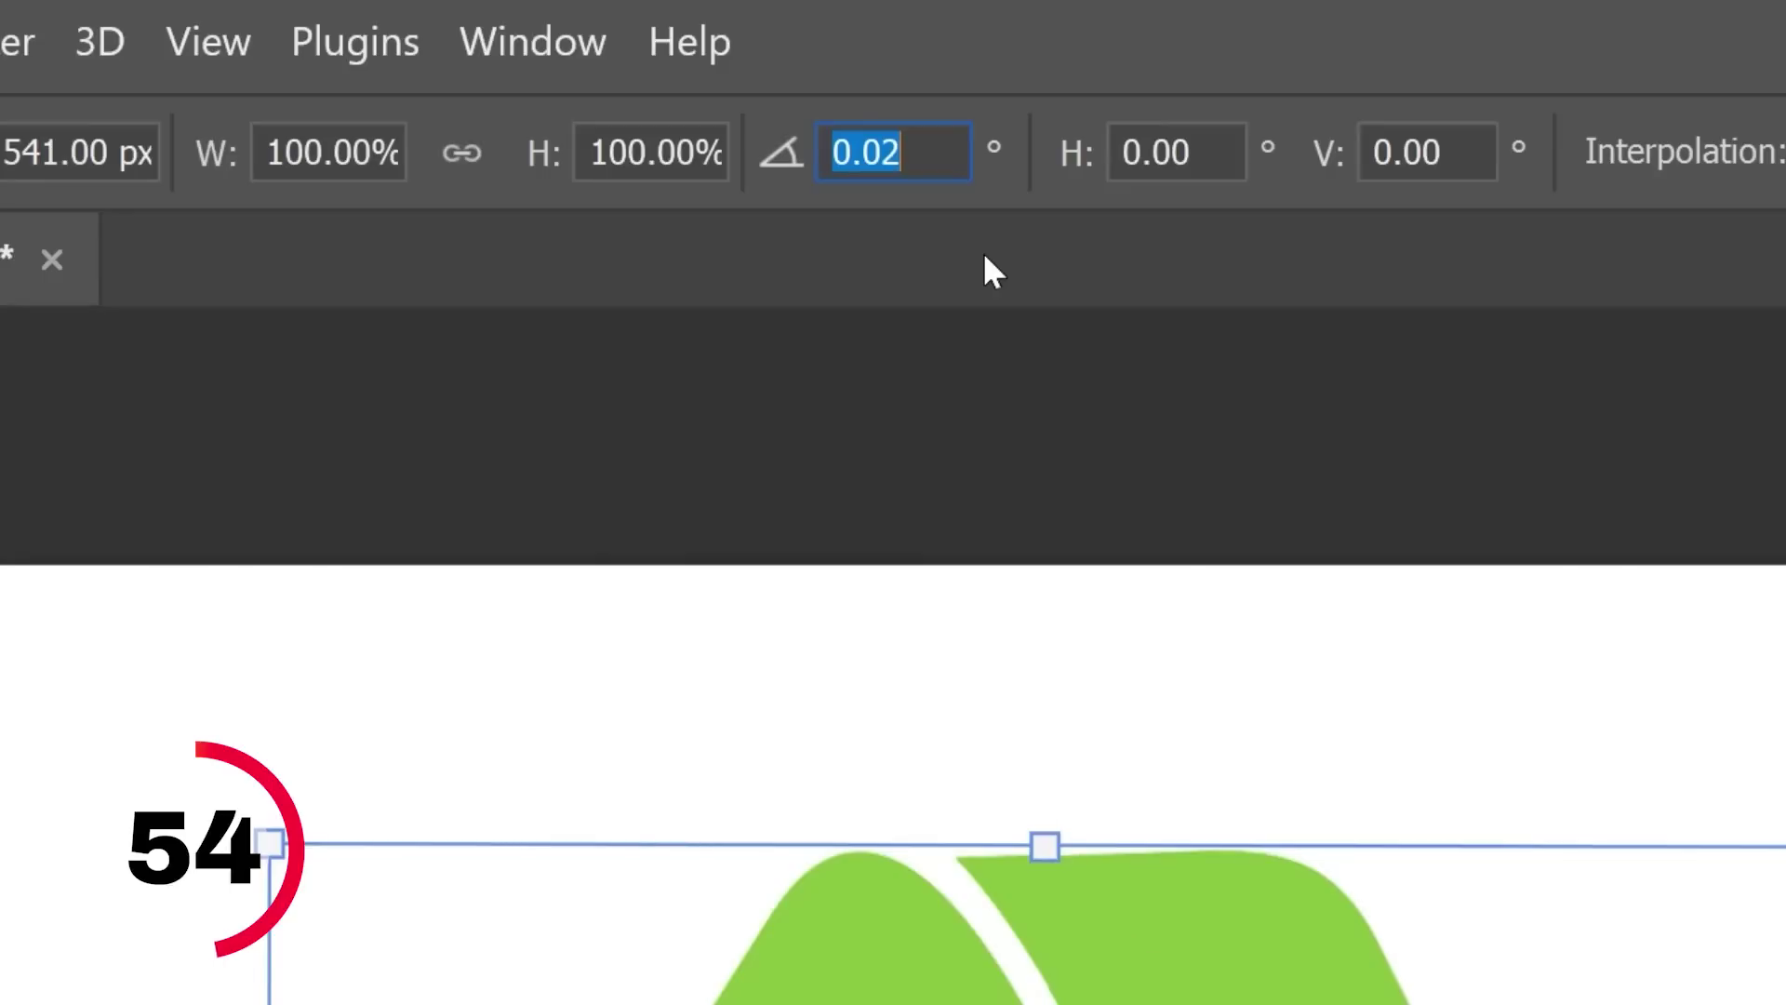
key(Up)
key(Up)
key(Down)
key(Down)
key(Down)
key(Down)
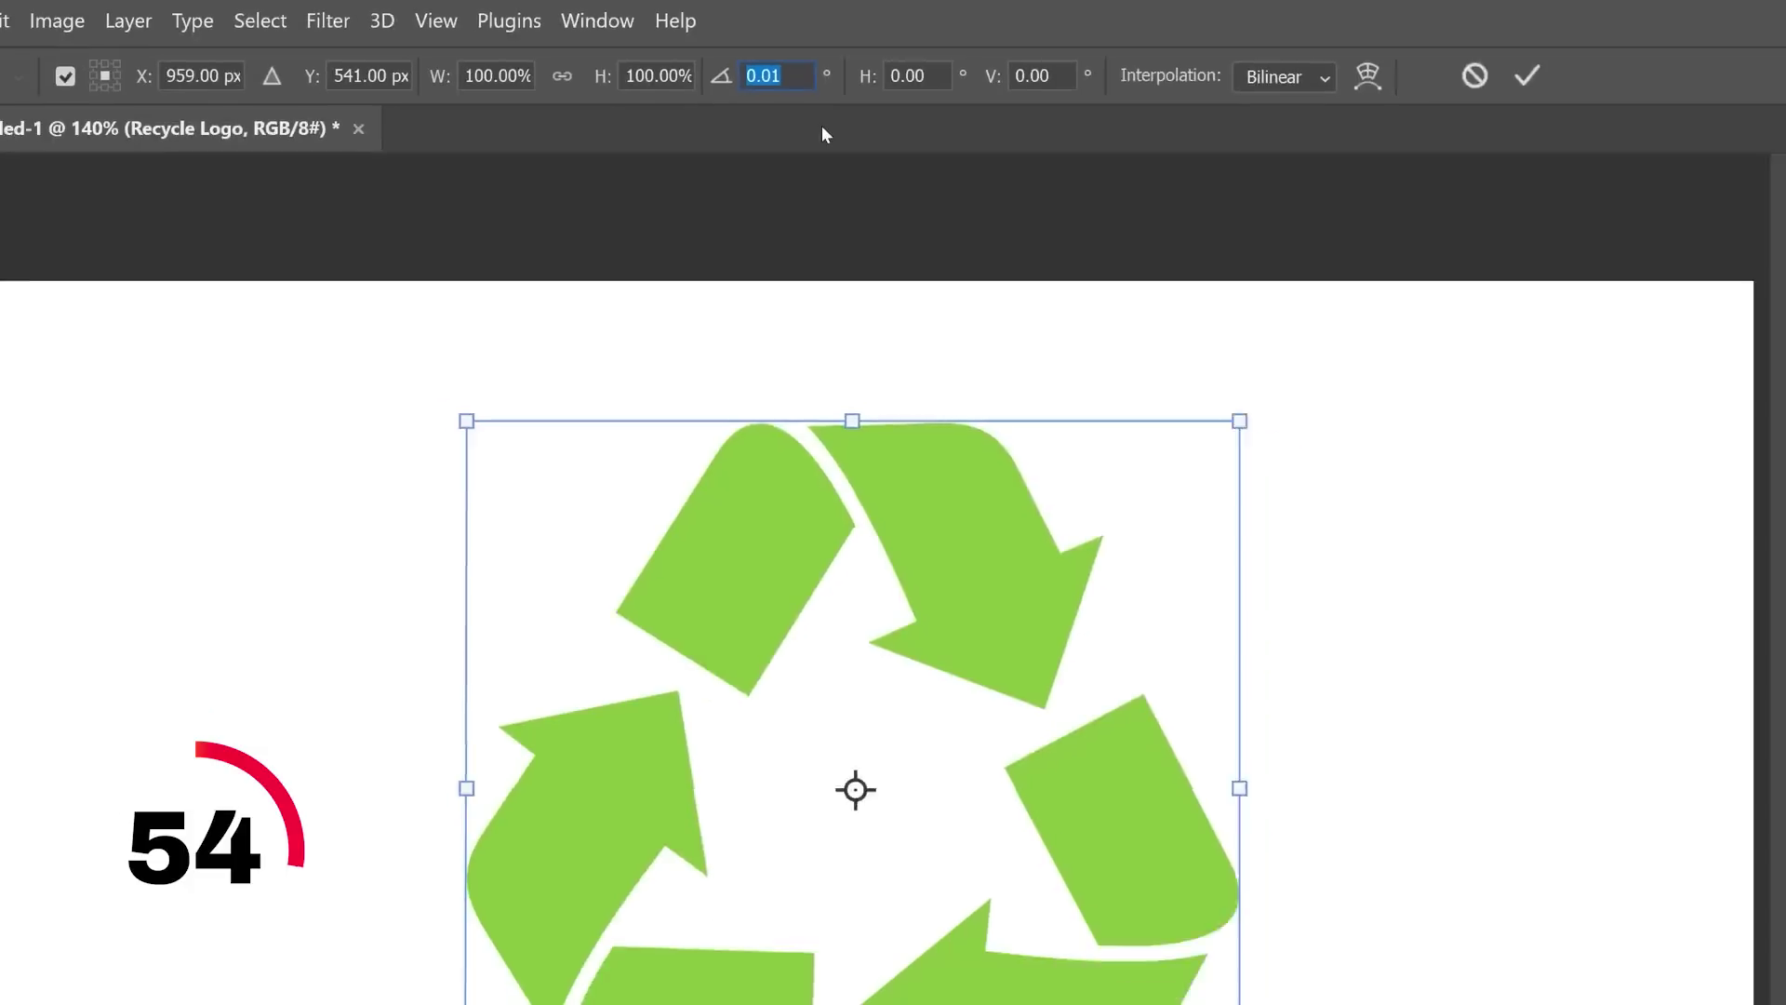
Increase the Recycle Logo's rotation angle in 0.1° increments to beyond 1.5°
key(shift+Up)
key(shift+Up)
key(shift+Up)
key(shift+Up)
key(shift+Up)
key(shift+Up)
key(shift+Up)
key(shift+Up)
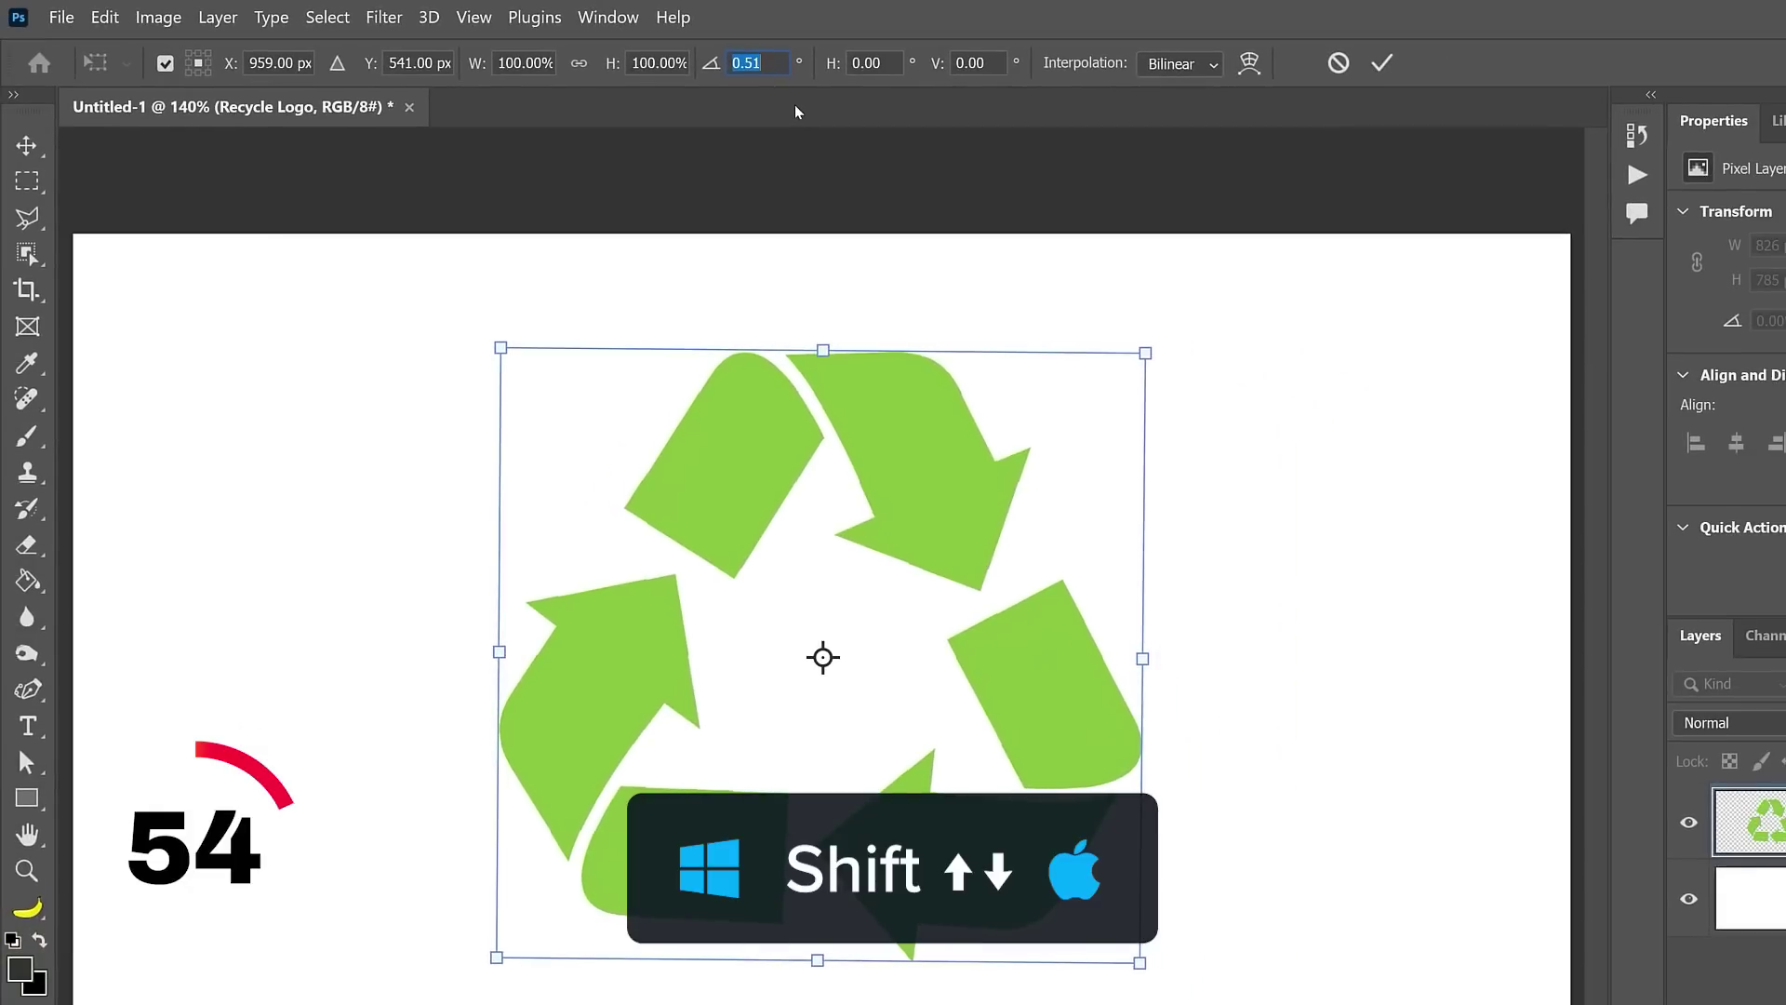
key(shift+Up)
key(shift+Up)
key(shift+Up)
key(shift+Up)
key(shift+Up)
key(shift+Up)
key(shift+Up)
key(shift+Up)
key(shift+Up)
key(shift+Up)
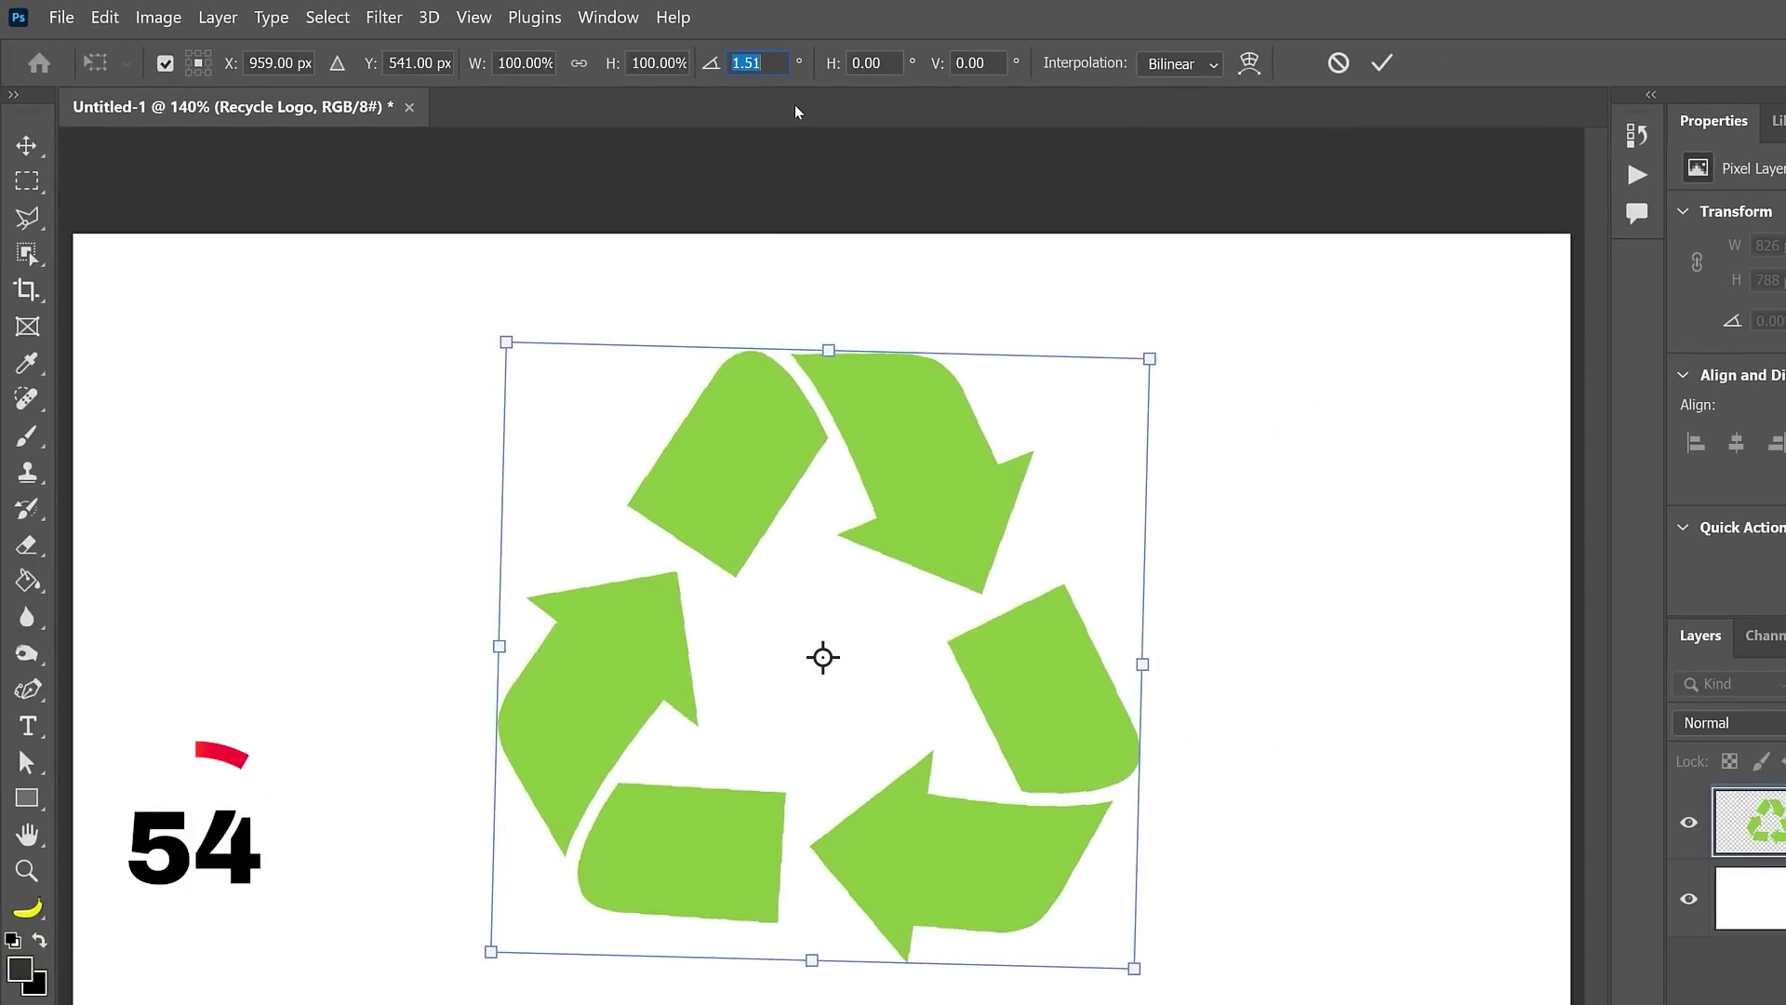
key(shift+Up)
key(shift+Up)
key(shift+Up)
key(shift+Up)
key(shift+Up)
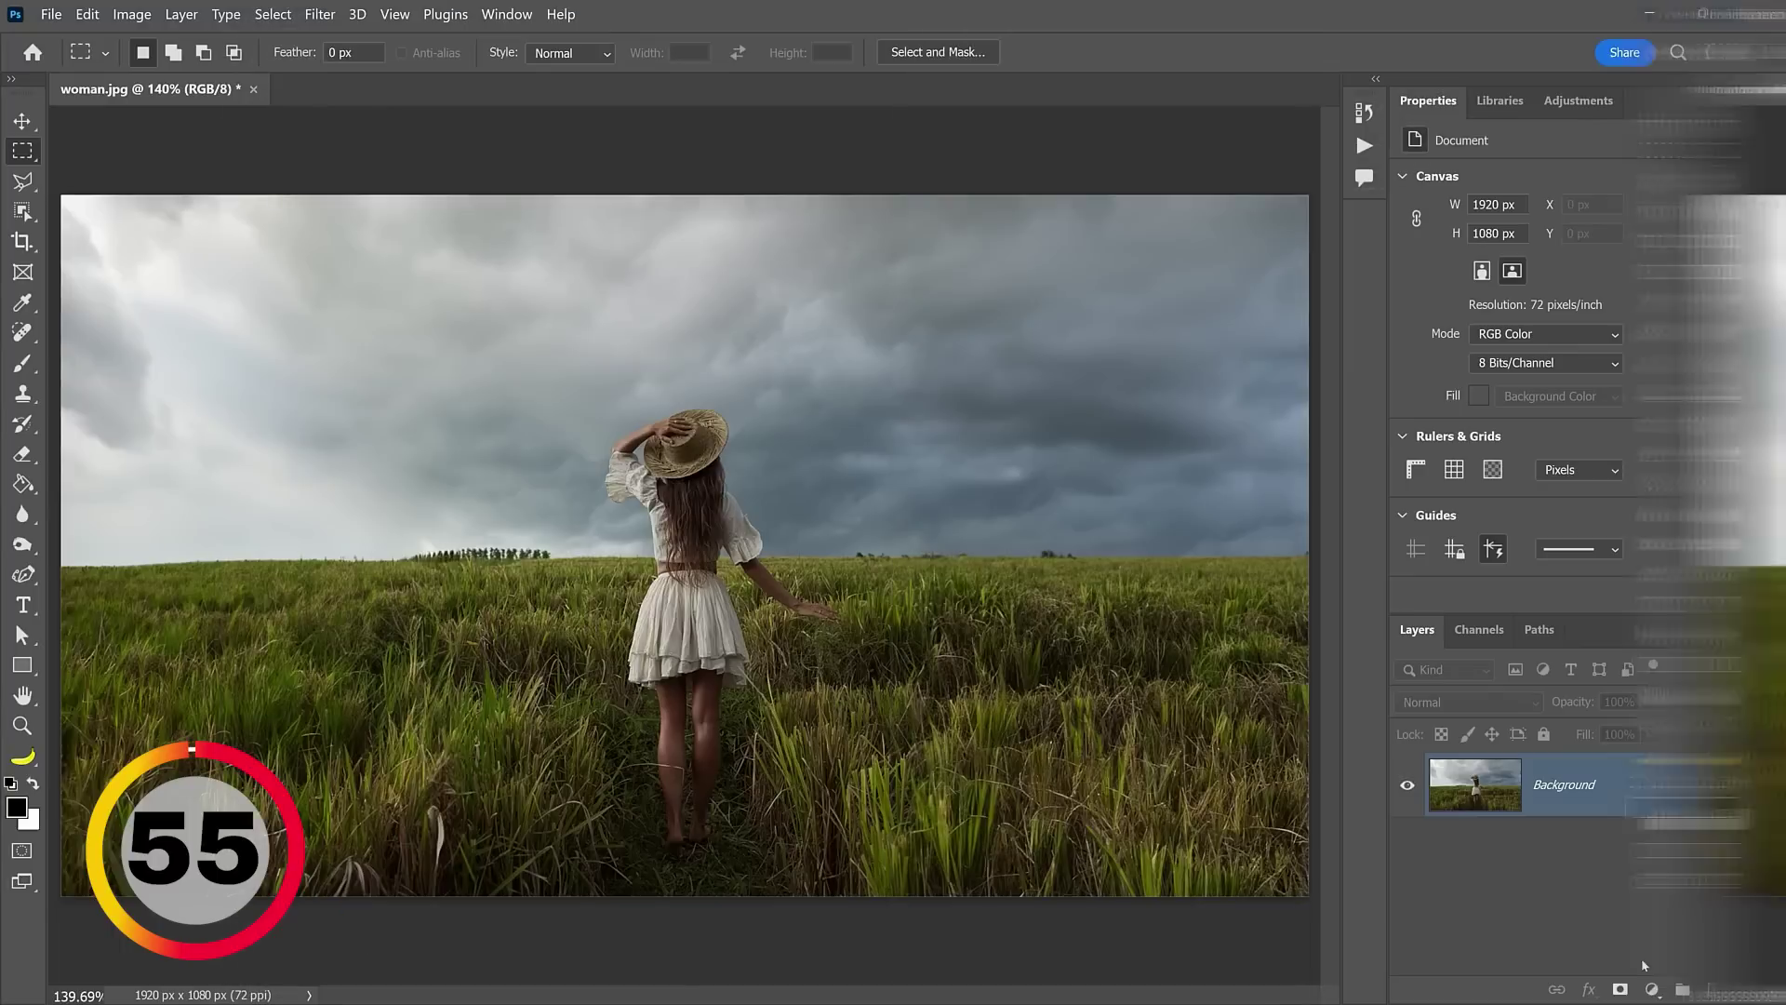
Add a Curves adjustment layer above the woman photo and shape an S-curve with a lowered shadow point and a highlight point at input 149, output 160
click(1653, 991)
click(1638, 676)
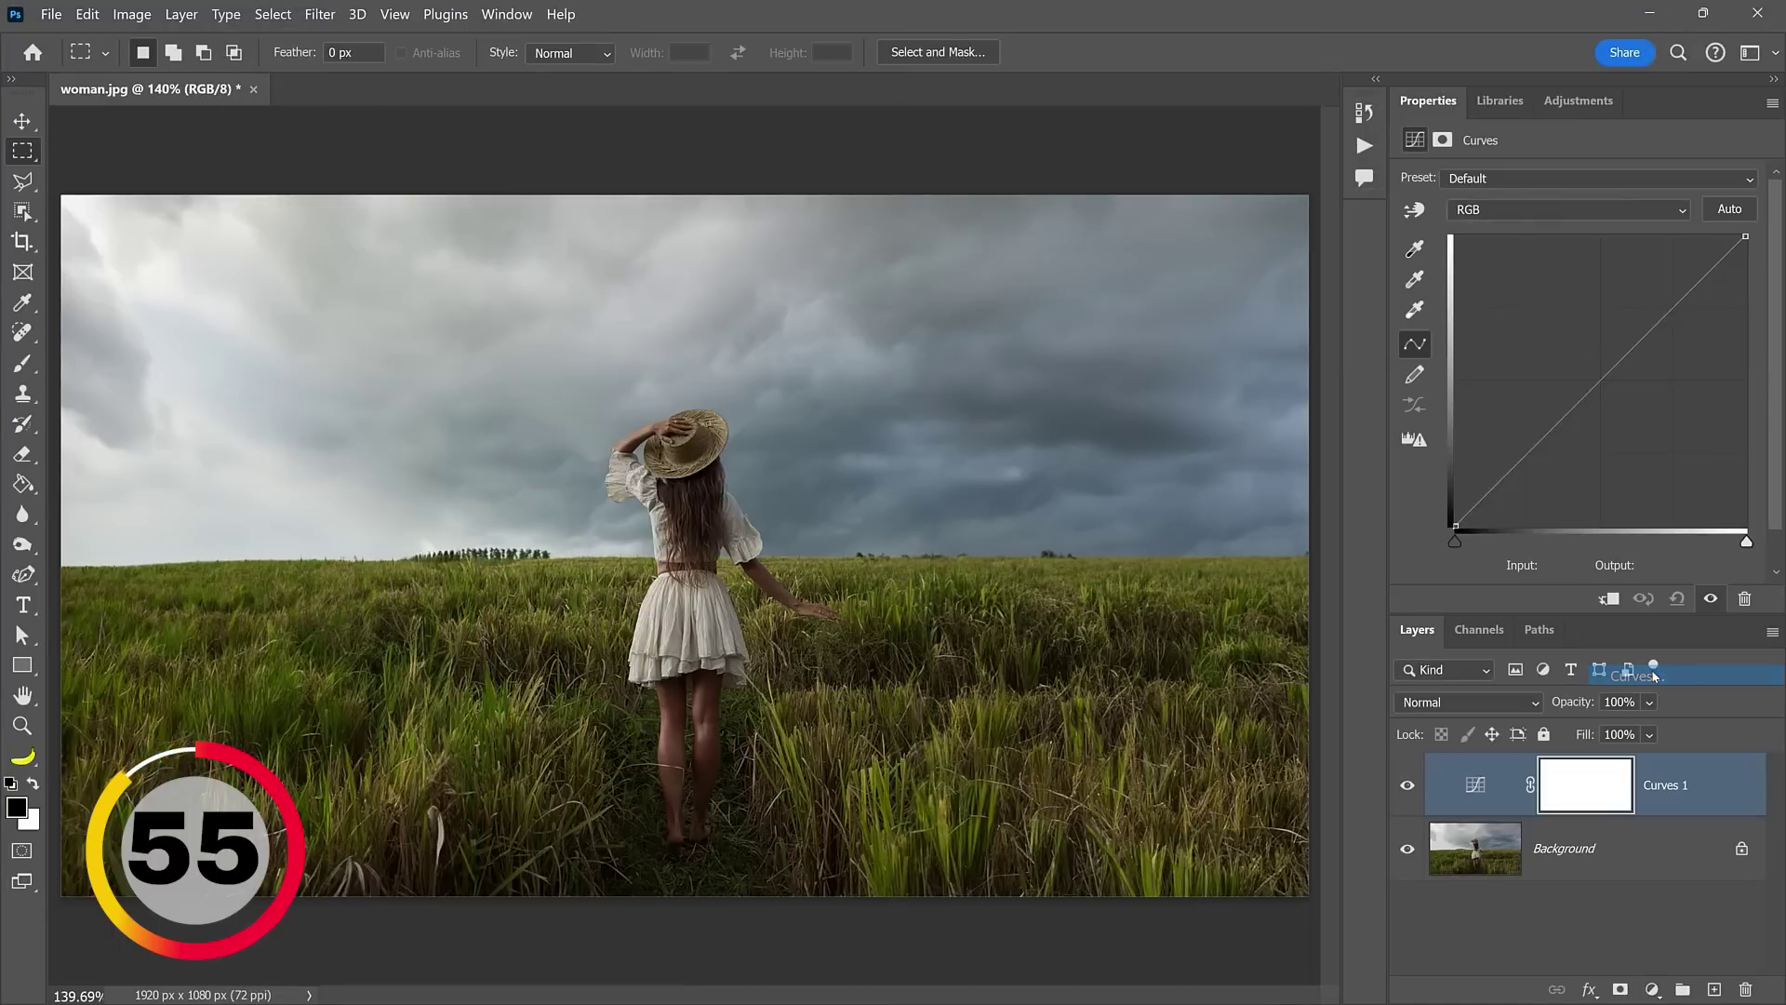
drag(1545, 437, 1544, 457)
drag(1625, 356, 1625, 344)
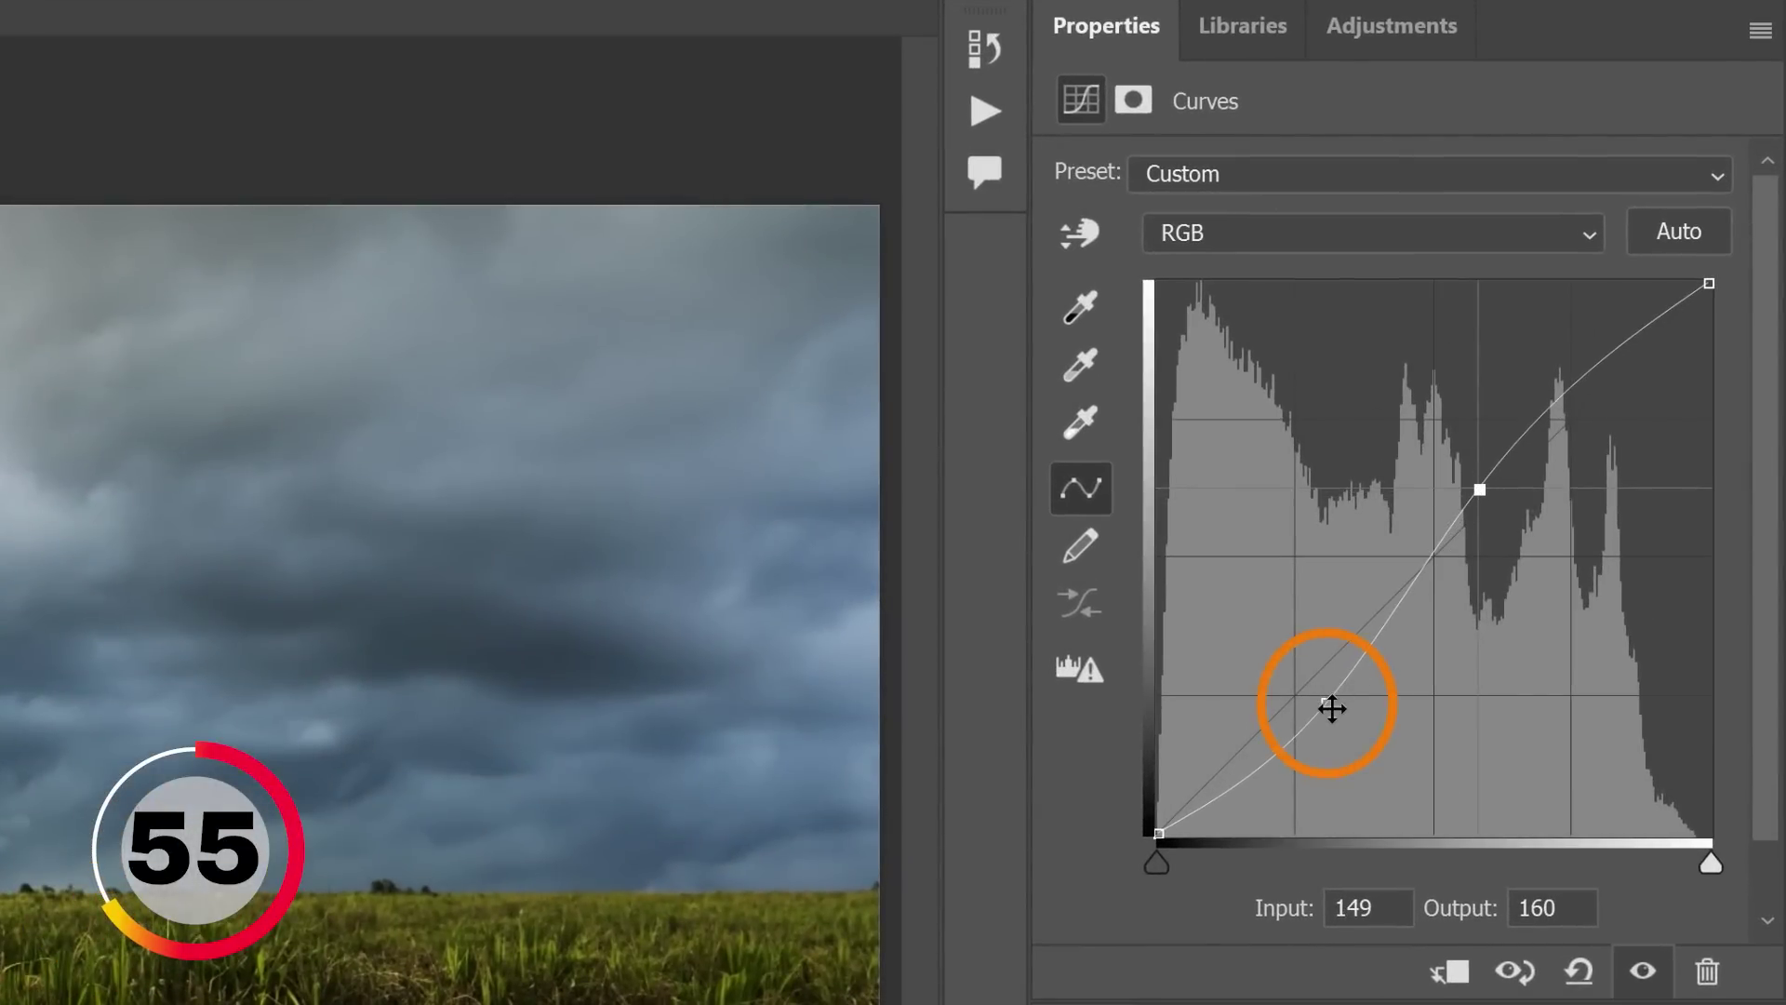
Select the curve's shadow point and nudge it up and slightly toward the darks to input 77, output 64
click(1332, 709)
key(Up)
key(Up)
key(Left)
key(Up)
key(Up)
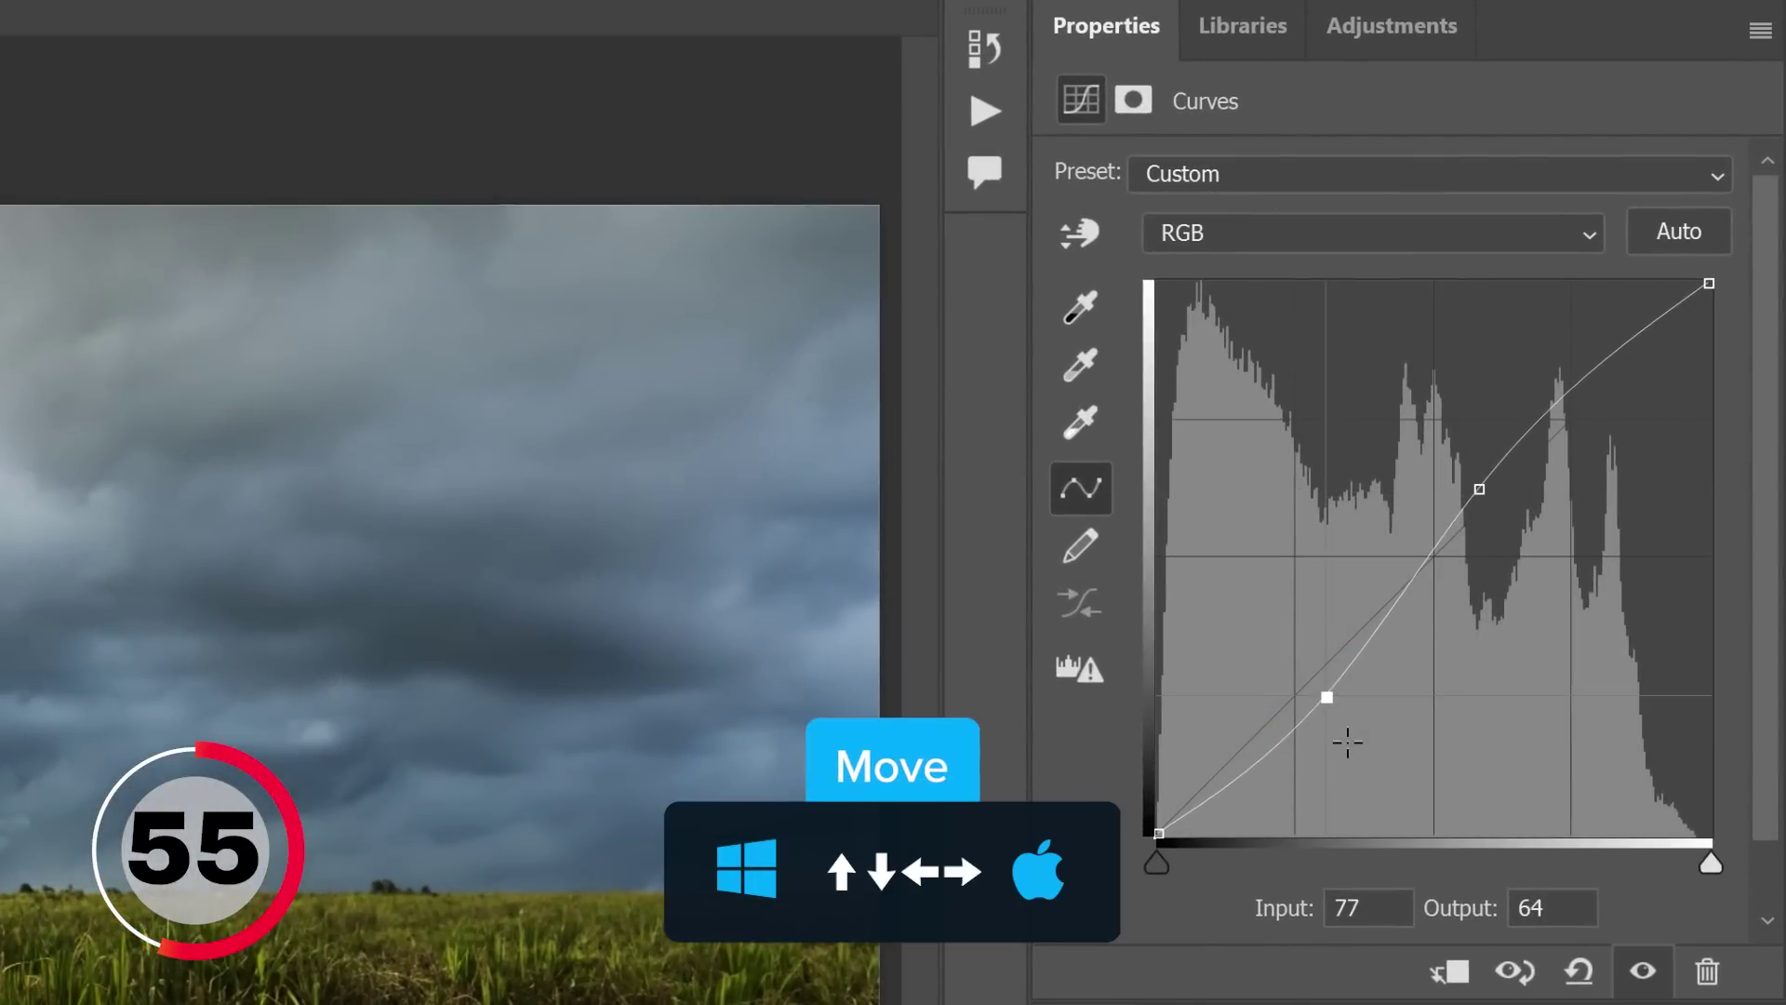
Nudge the curve's shadow point slightly lower and cycle the selection backward through the curve's points
key(Left)
key(Left)
key(Down)
key(Down)
key(Right)
key(Down)
key(Right)
key(Right)
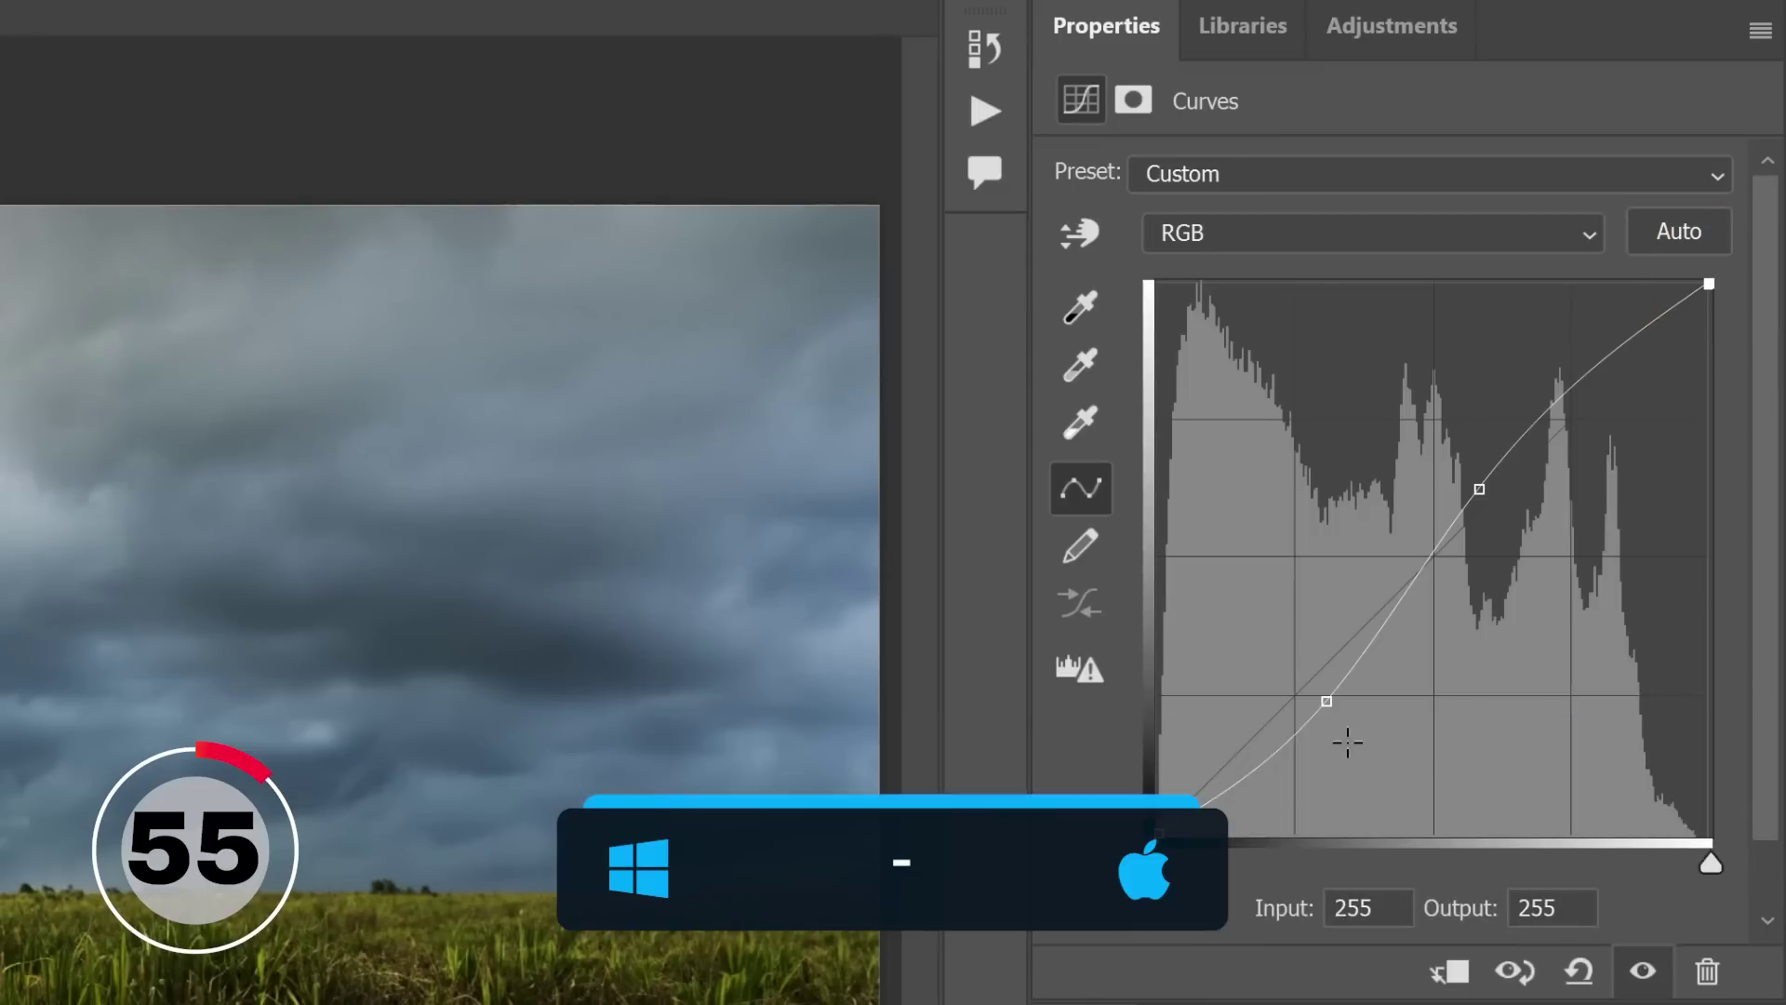
key(minus)
key(minus)
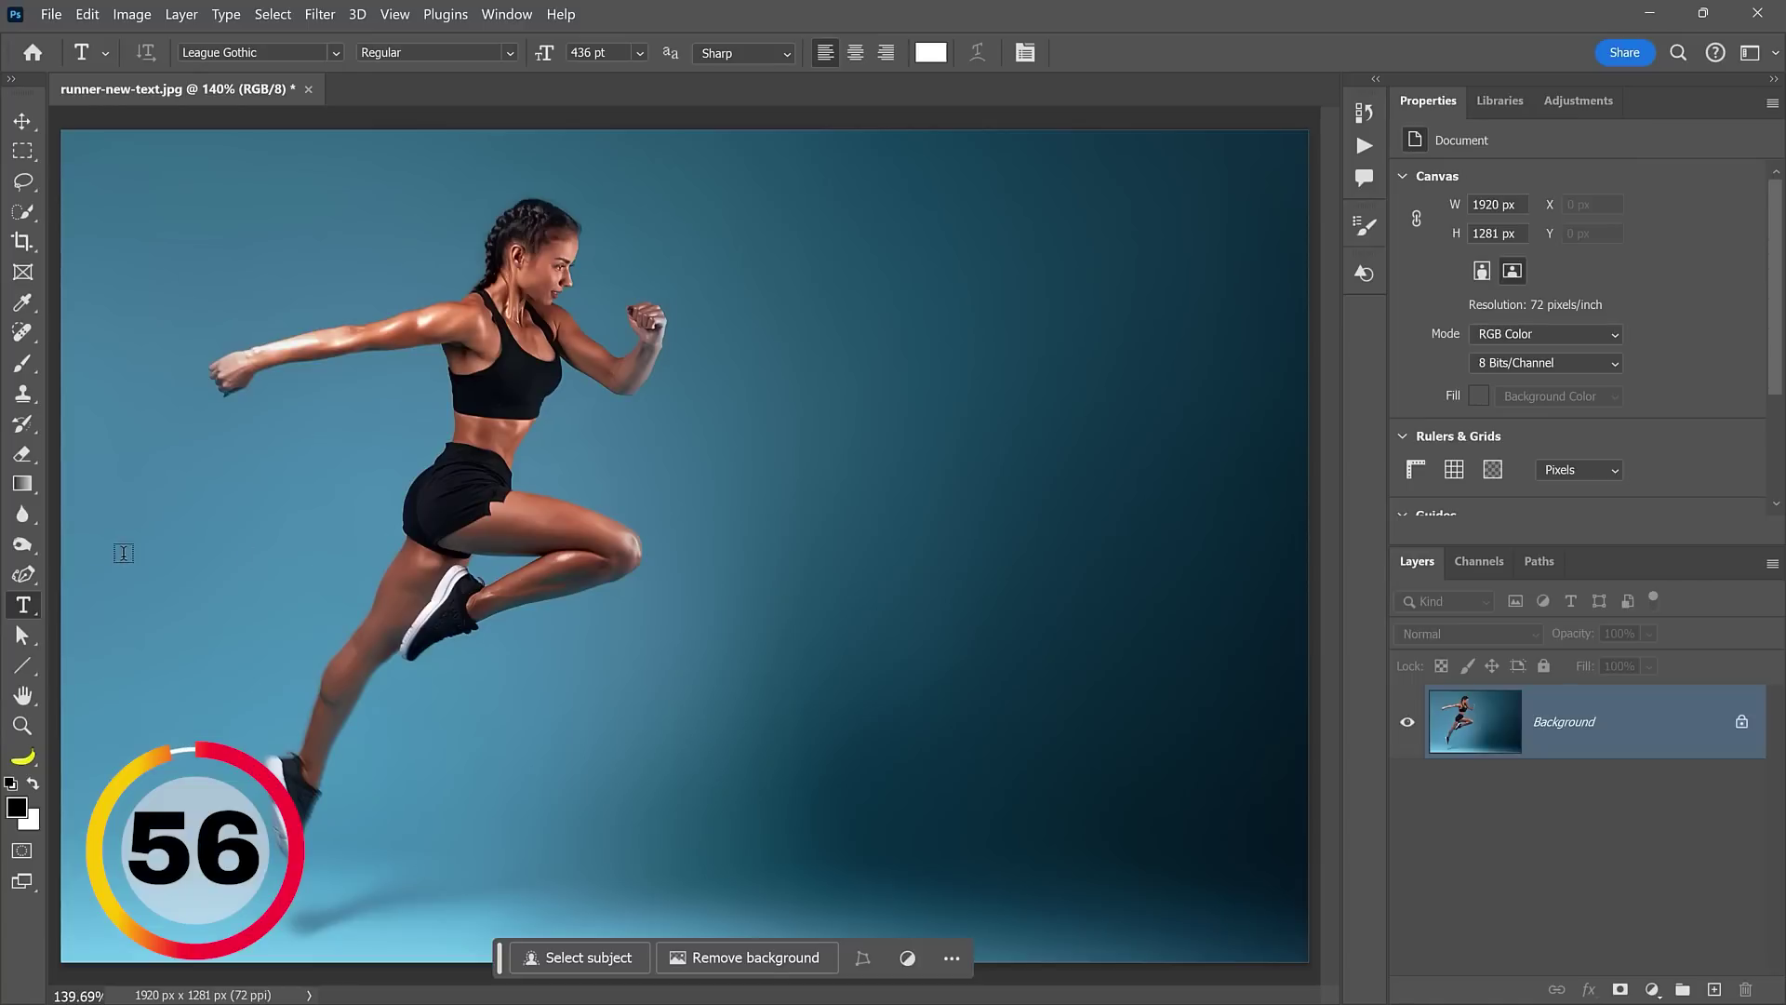
Add the white text RUN in 436 pt League Gothic and, while still editing it, move it in front of the runner's knee
click(123, 553)
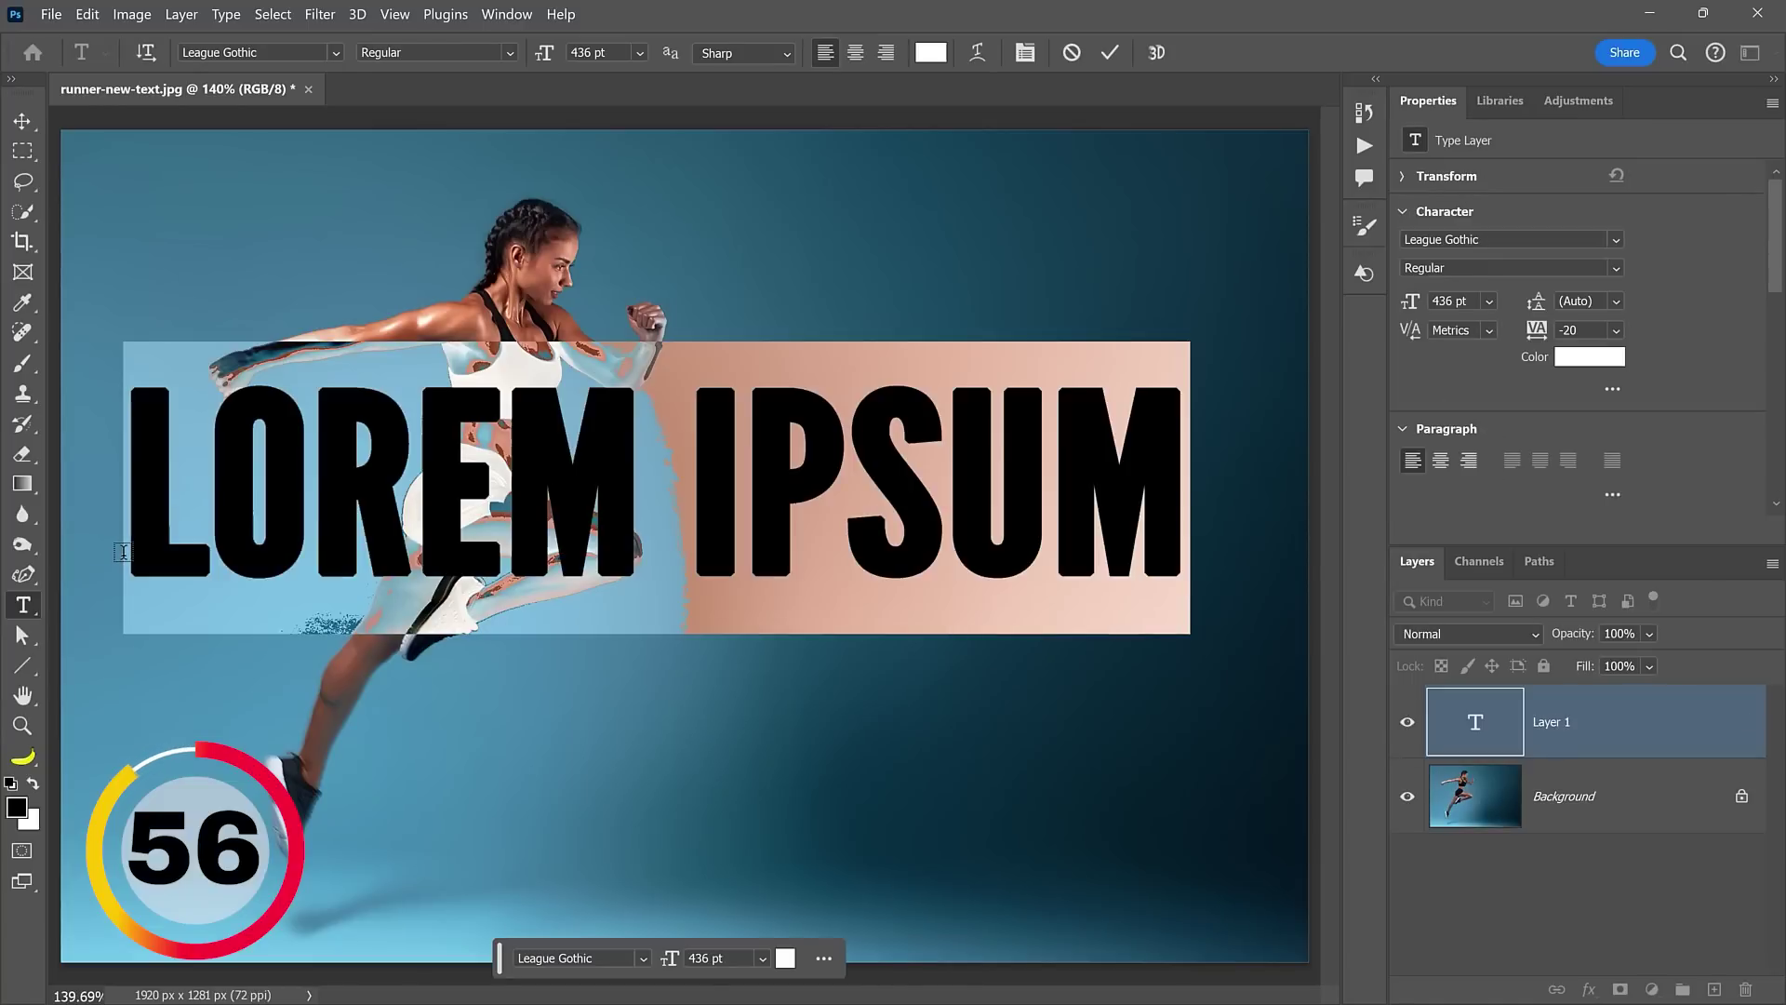
text(RUN)
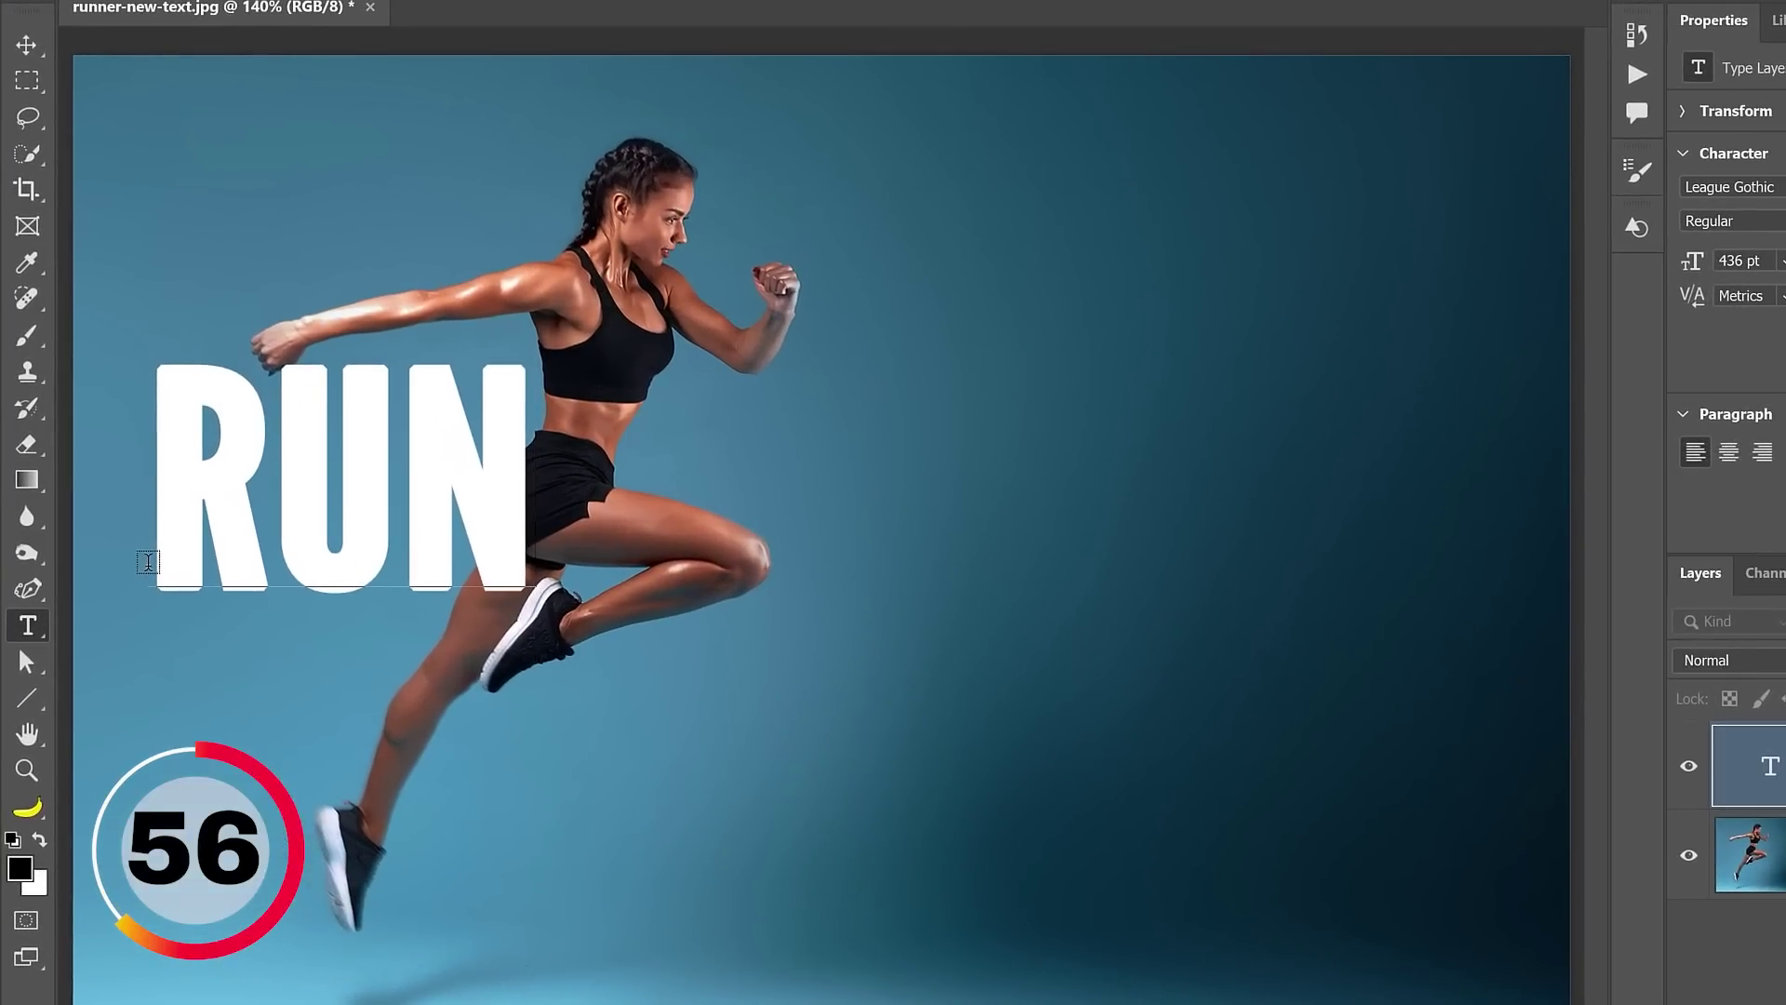
key(ctrl)
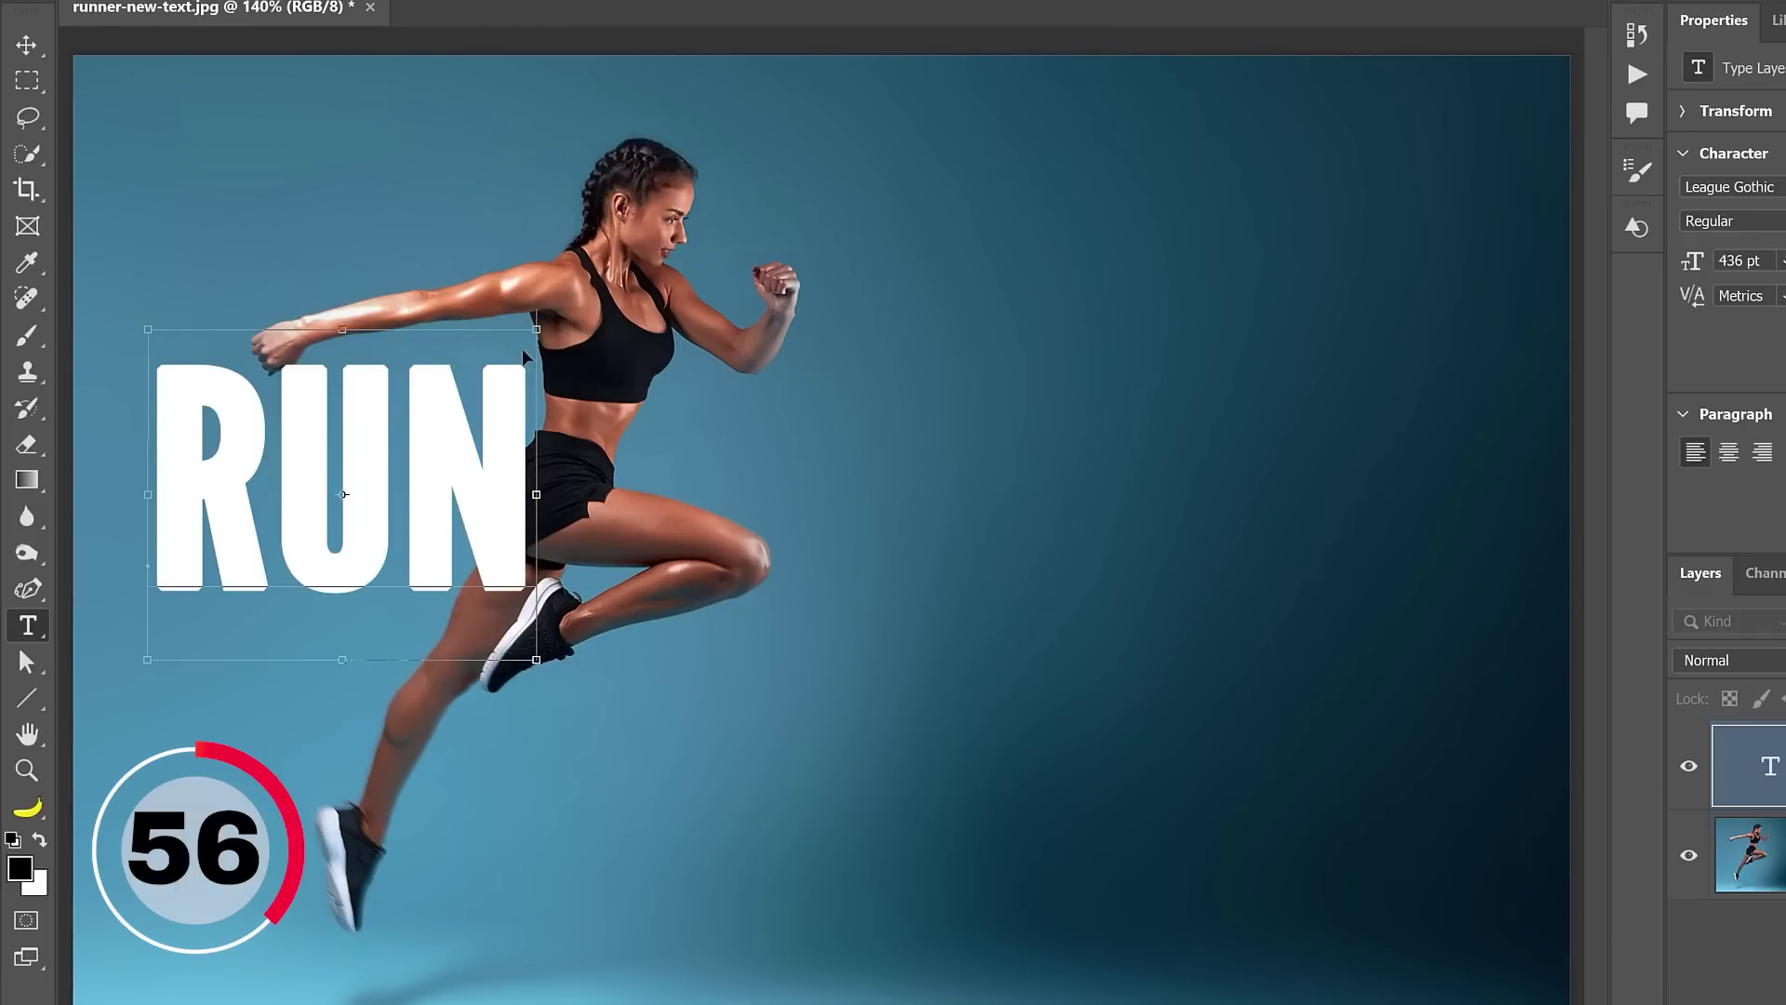
drag(524, 356, 1102, 384)
While still editing the text, tilt it counterclockwise, scale it to about 377 × 278 px, and extend the wording to RUNNER
drag(1125, 295, 1110, 282)
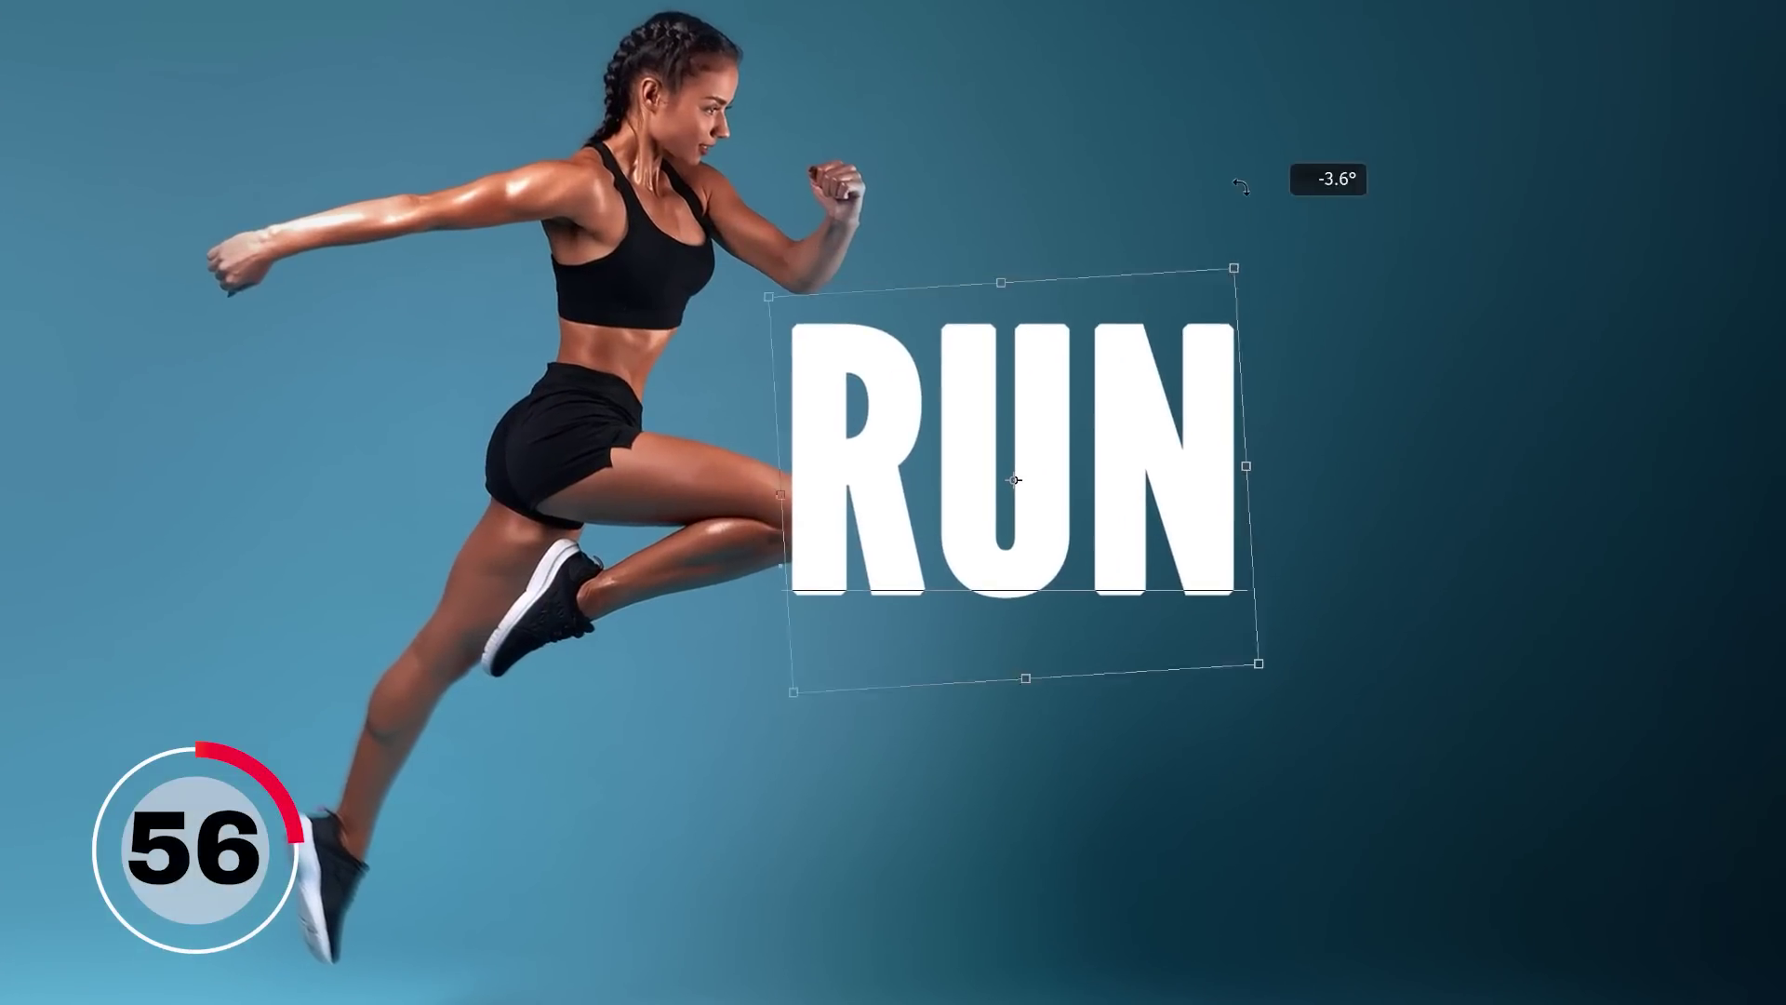
drag(1241, 186, 1209, 130)
drag(1296, 589, 1151, 503)
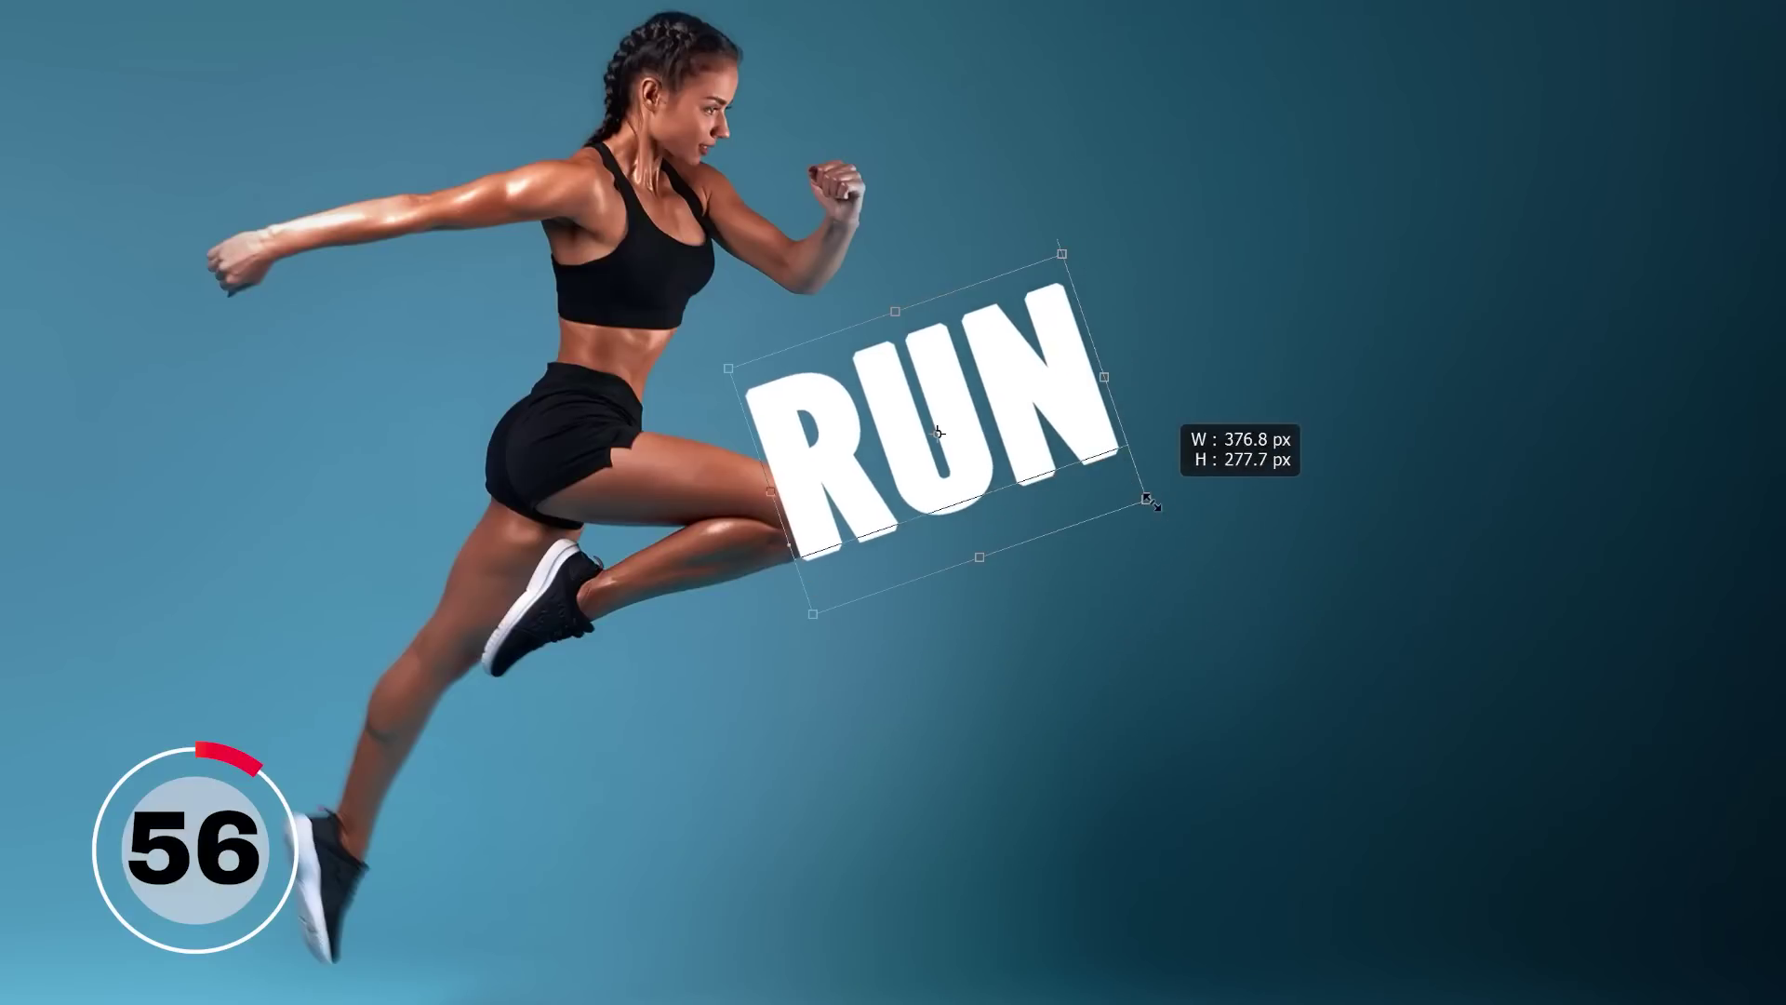
text(NER)
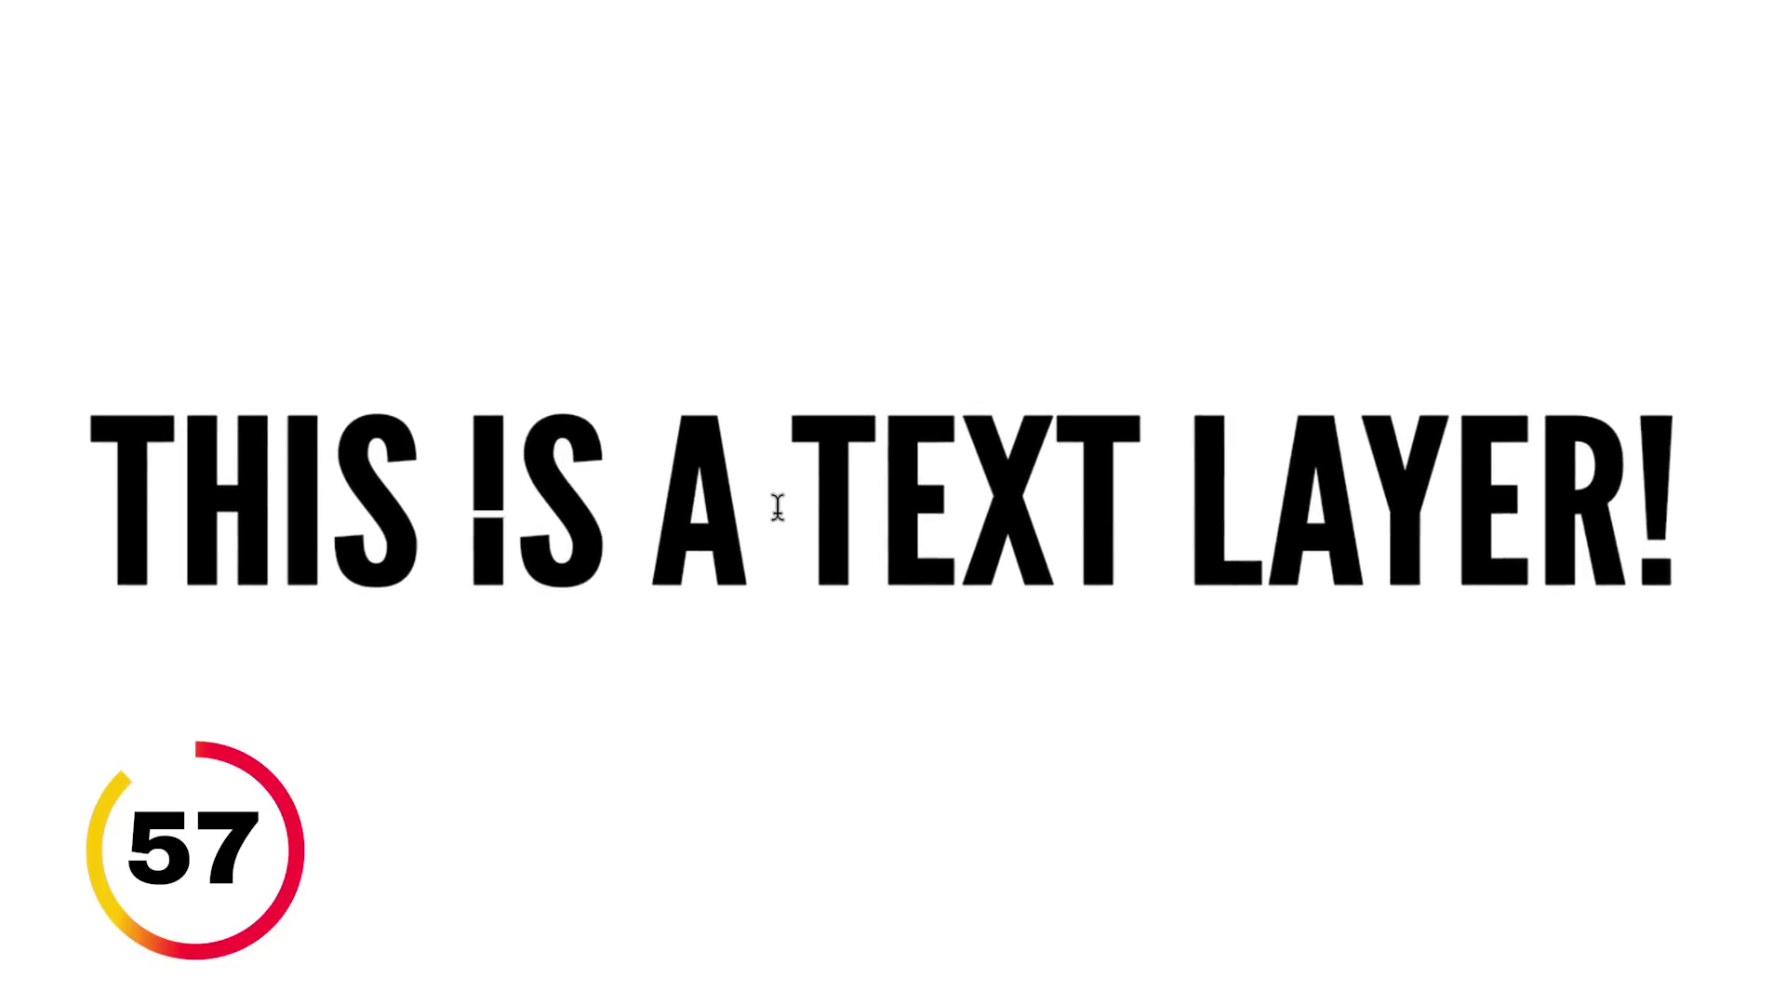
Try to start new text between the words A and TEXT, and leave text editing
click(719, 523)
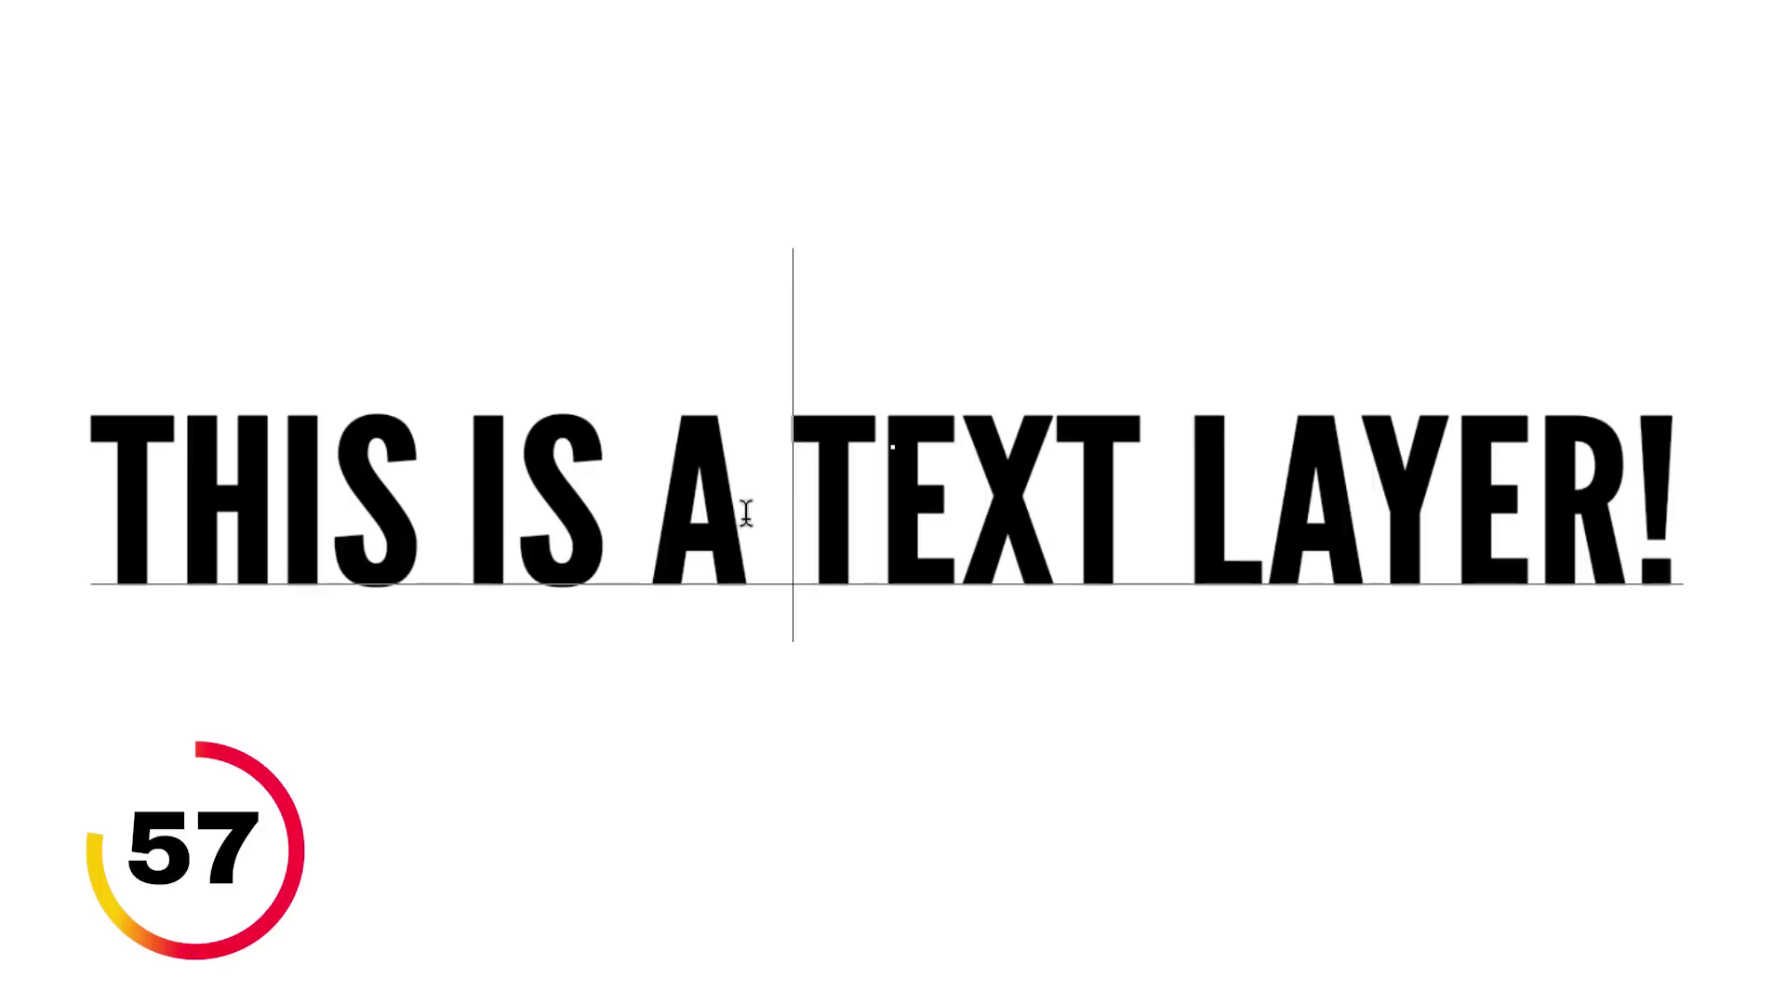
key(ctrl+Return)
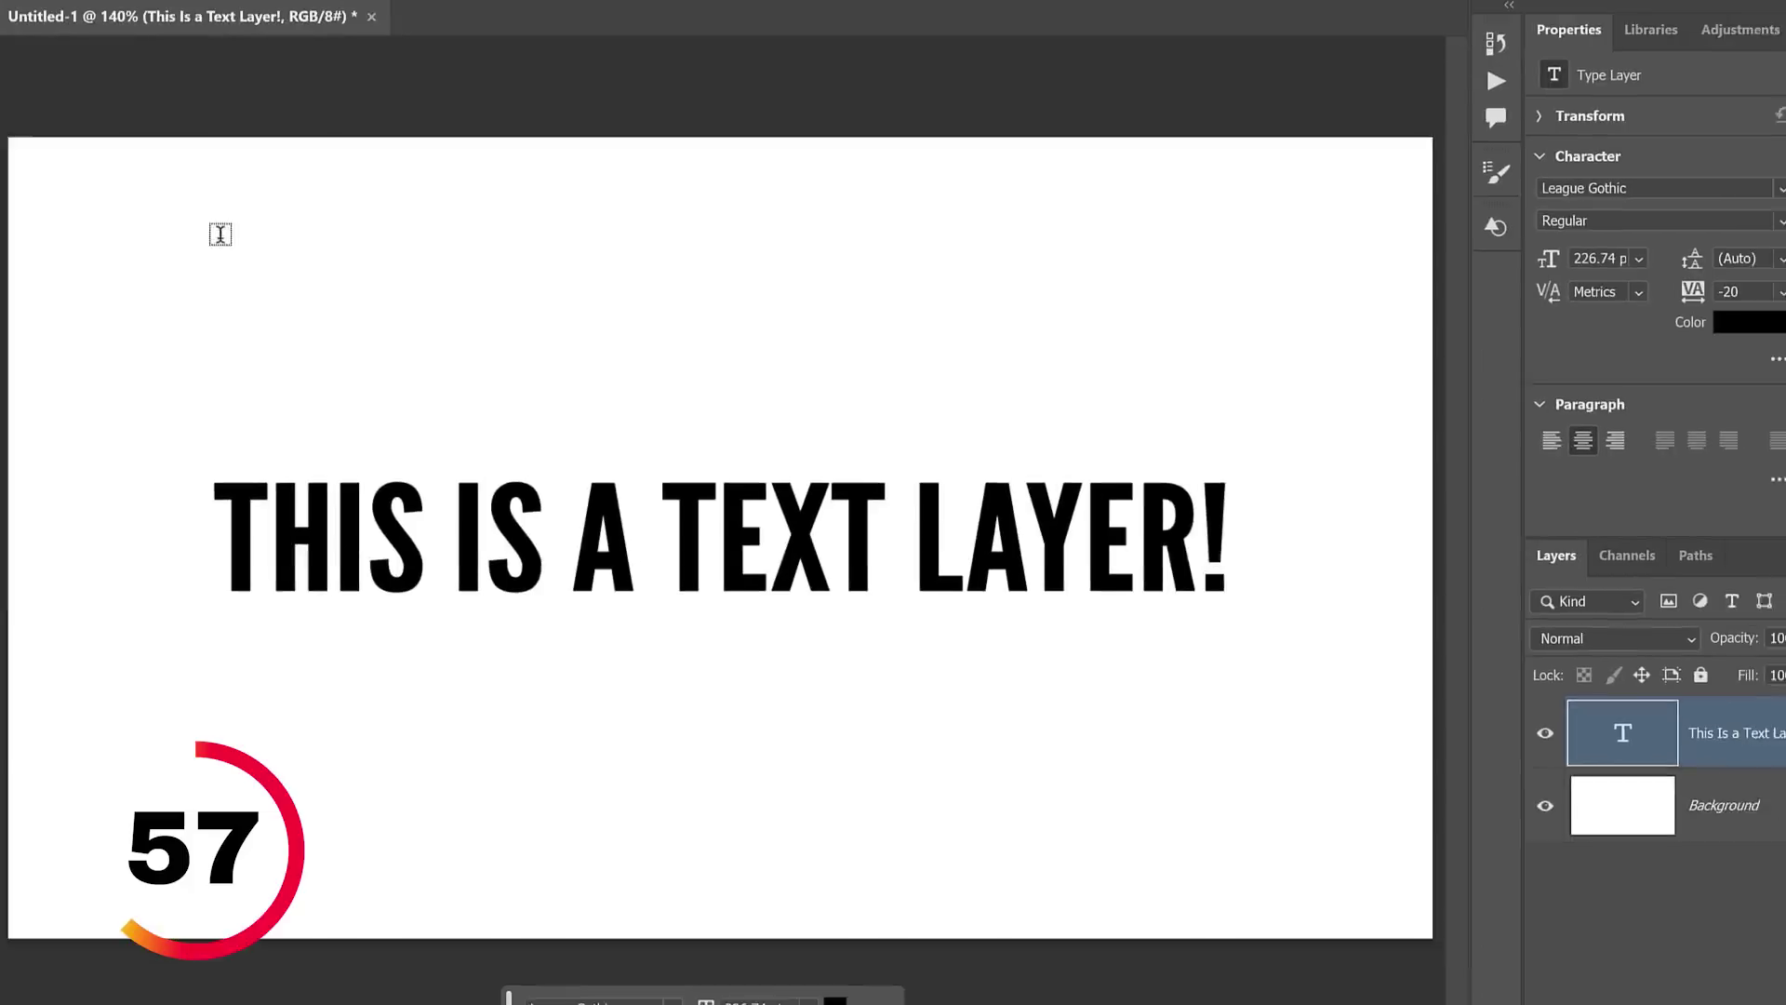
Create a placeholder Lorem Ipsum text layer in an empty area of the canvas and move it down near the large text
click(98, 27)
key(ctrl+Return)
key(v)
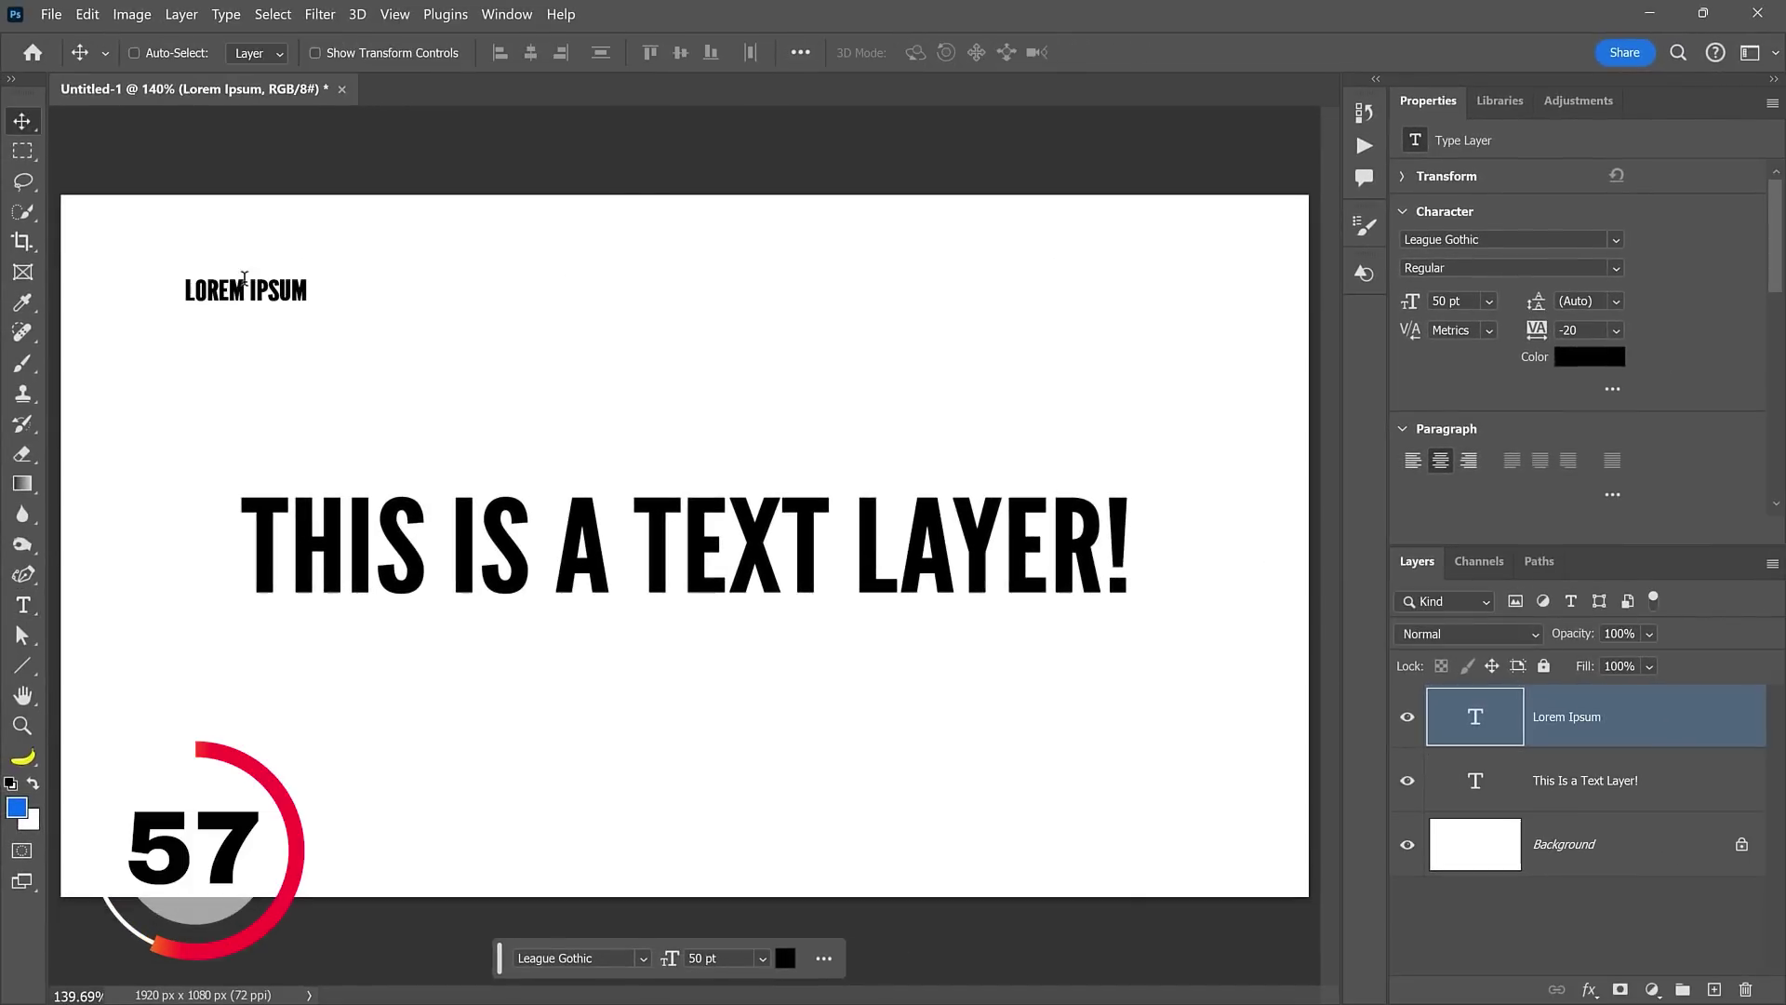
drag(360, 354, 804, 628)
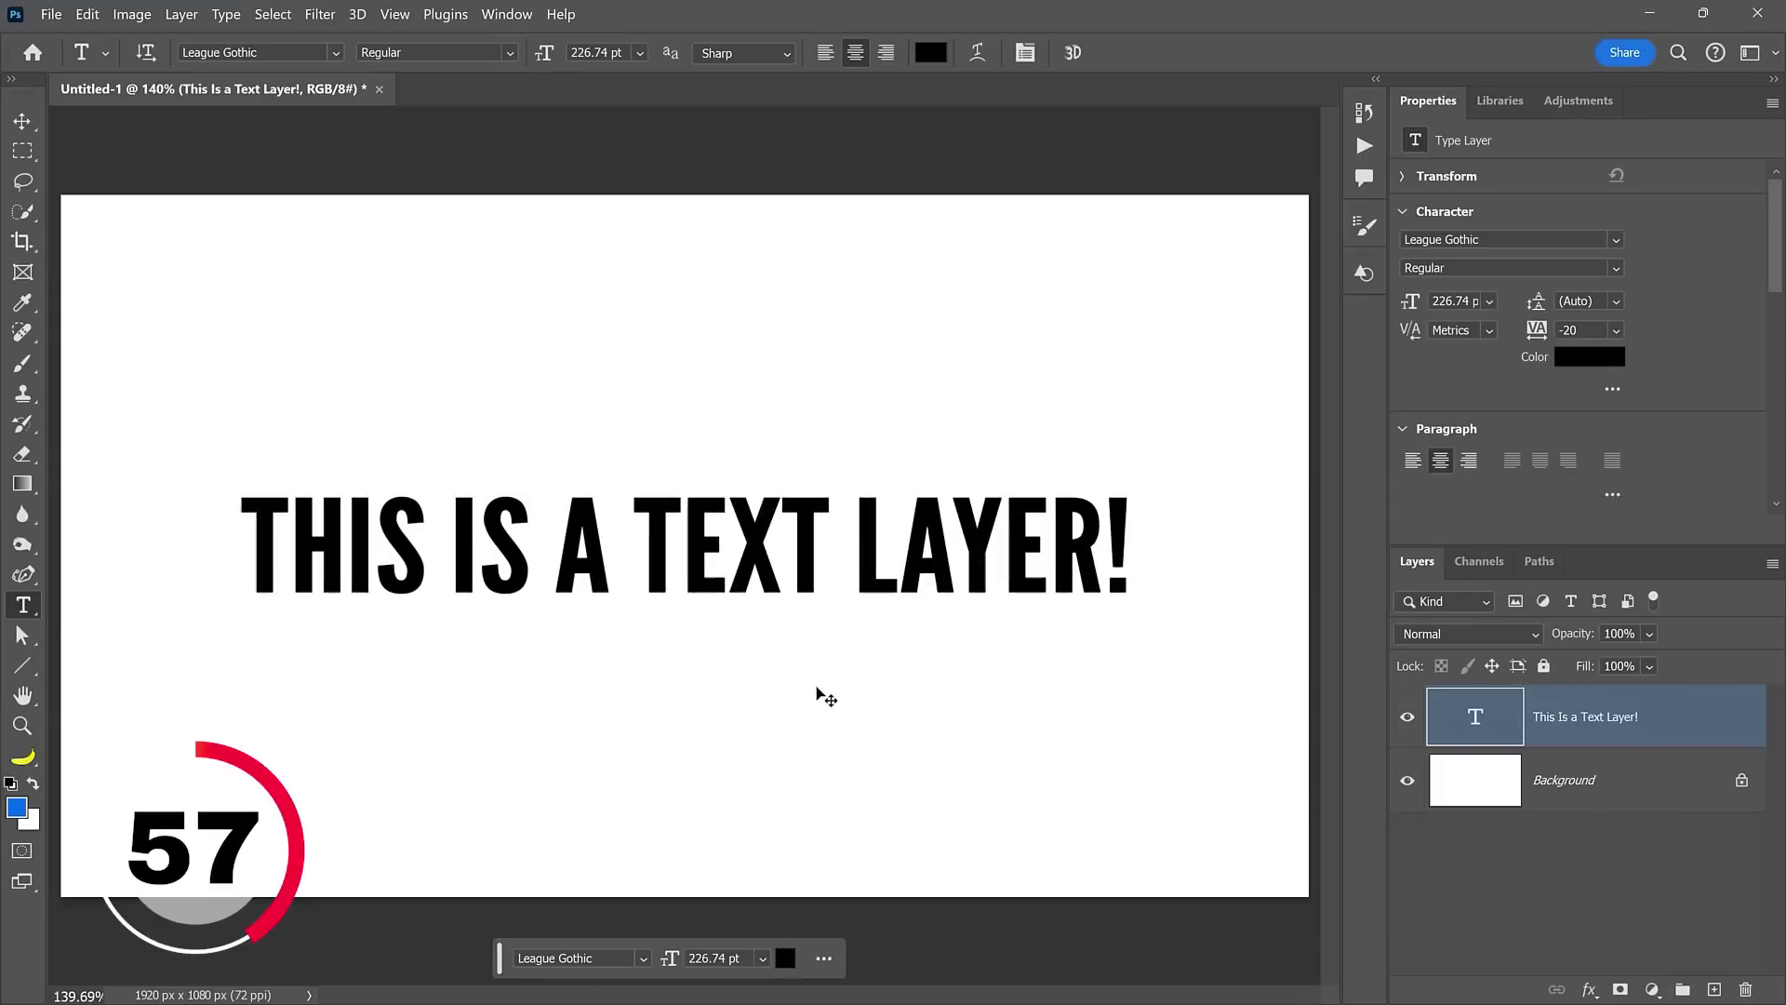
Start a separate Lorem Ipsum text layer over the gap between the words A and TEXT without editing the existing text
key(shift)
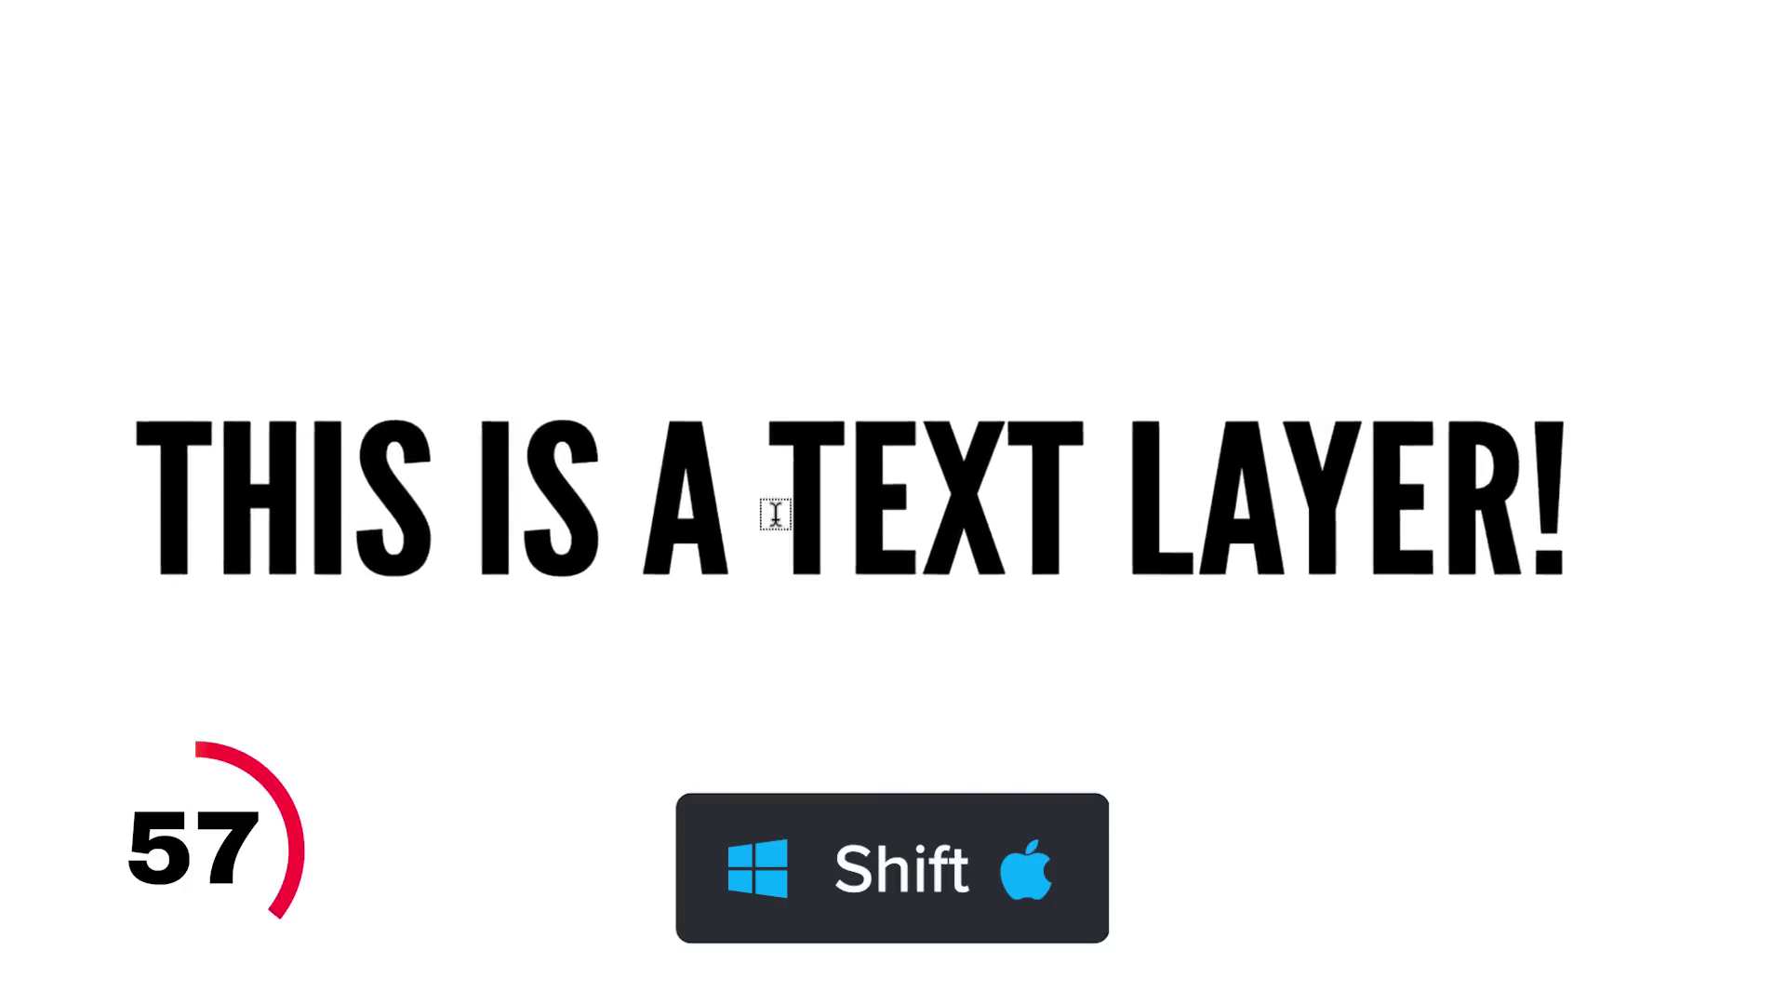
shift+click(802, 495)
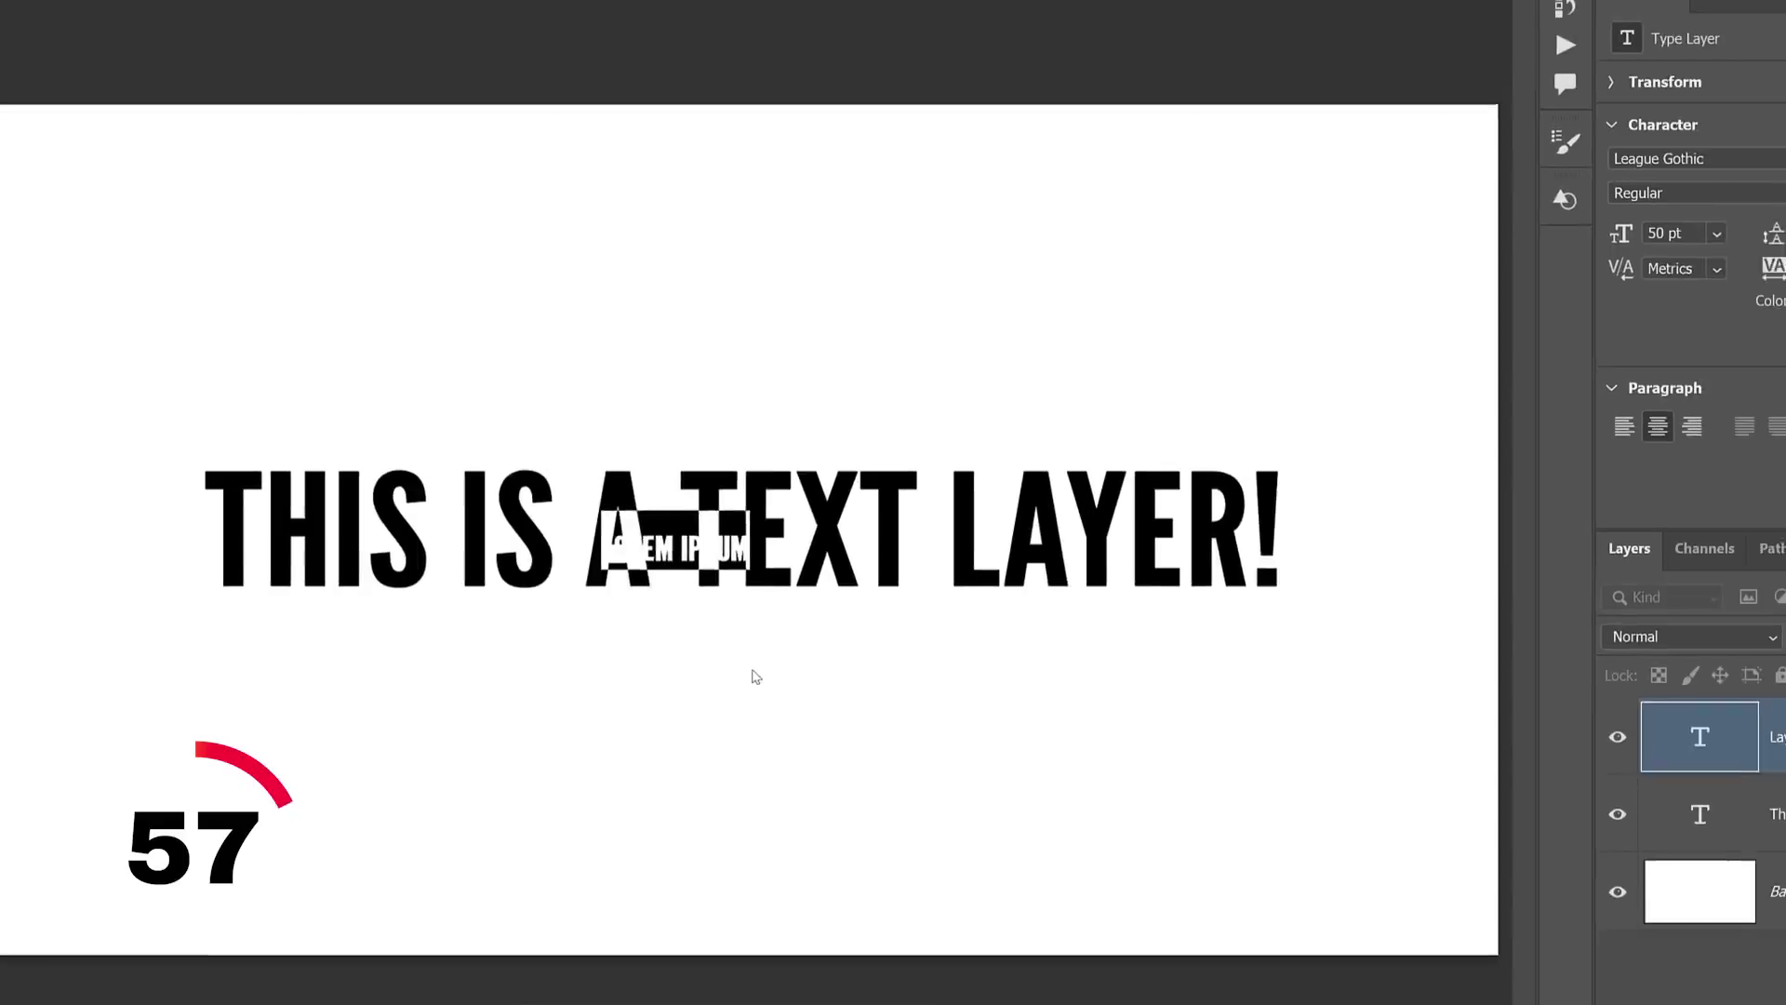
click(913, 692)
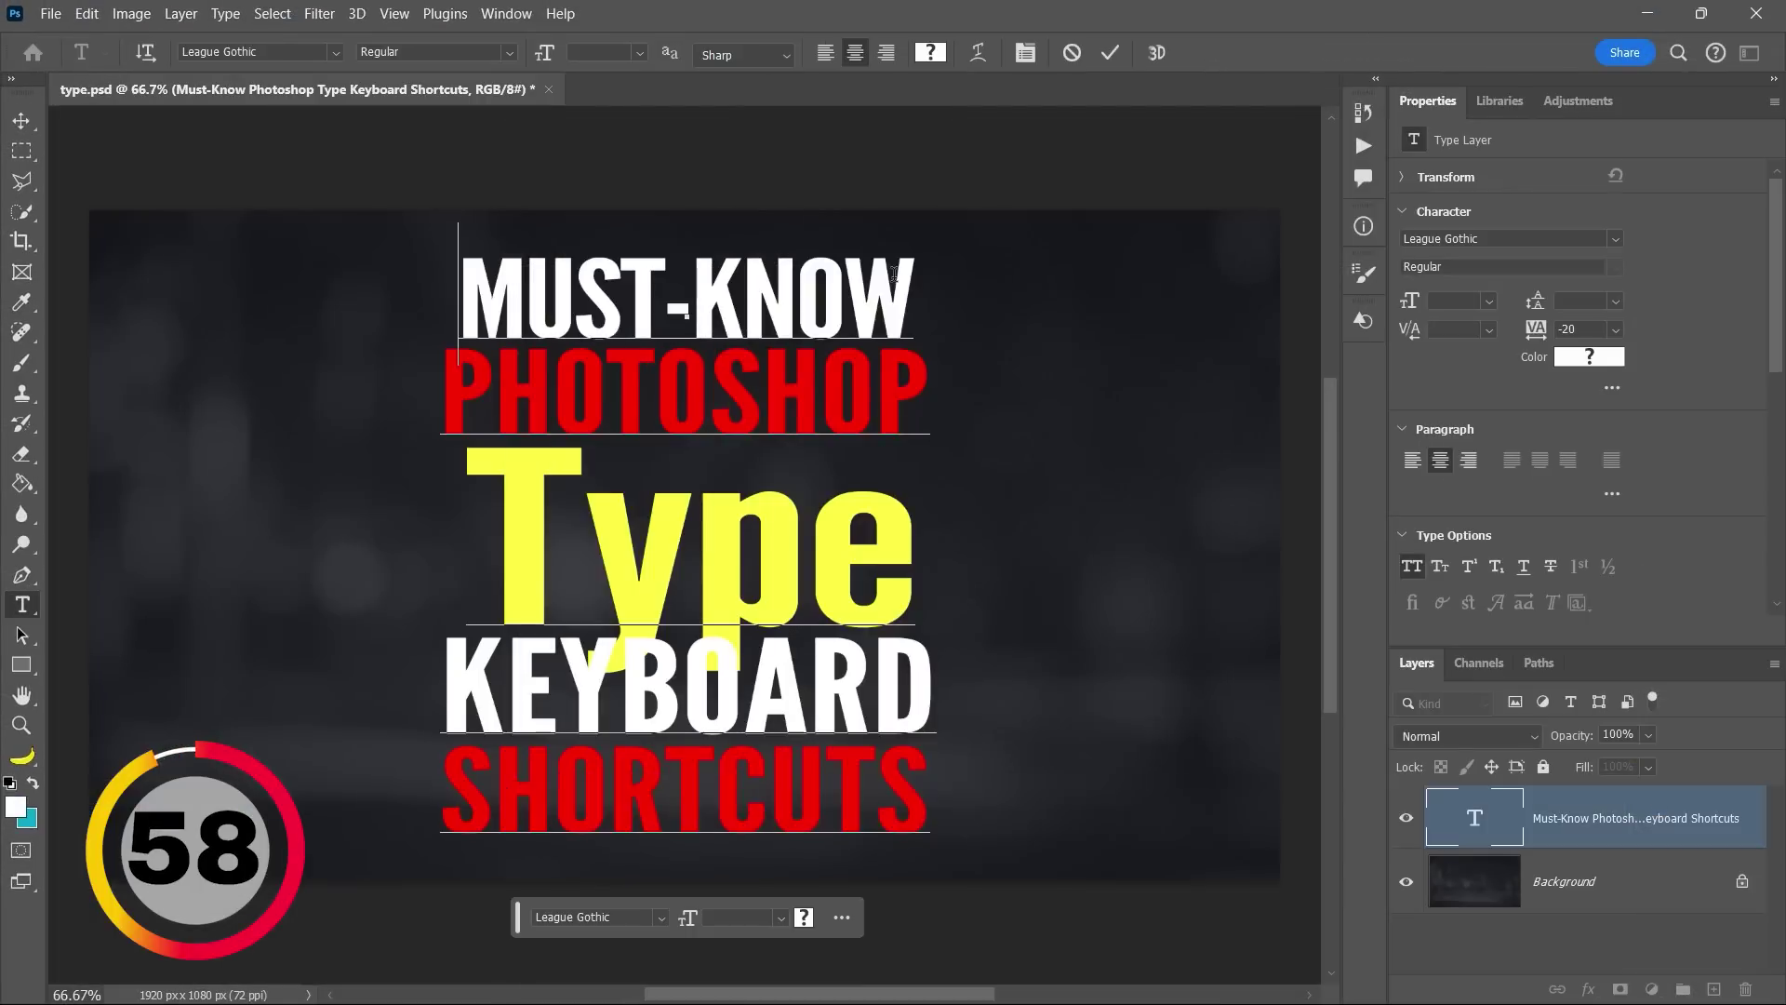
Select the MUST-KNOW line while editing the text and enlarge it in small increments to 191.91 pt
key(shift+Right)
key(shift+Right)
key(shift+Right)
key(shift+Right)
key(shift+Right)
key(shift+Right)
key(shift+Right)
key(shift+Right)
key(shift+Right)
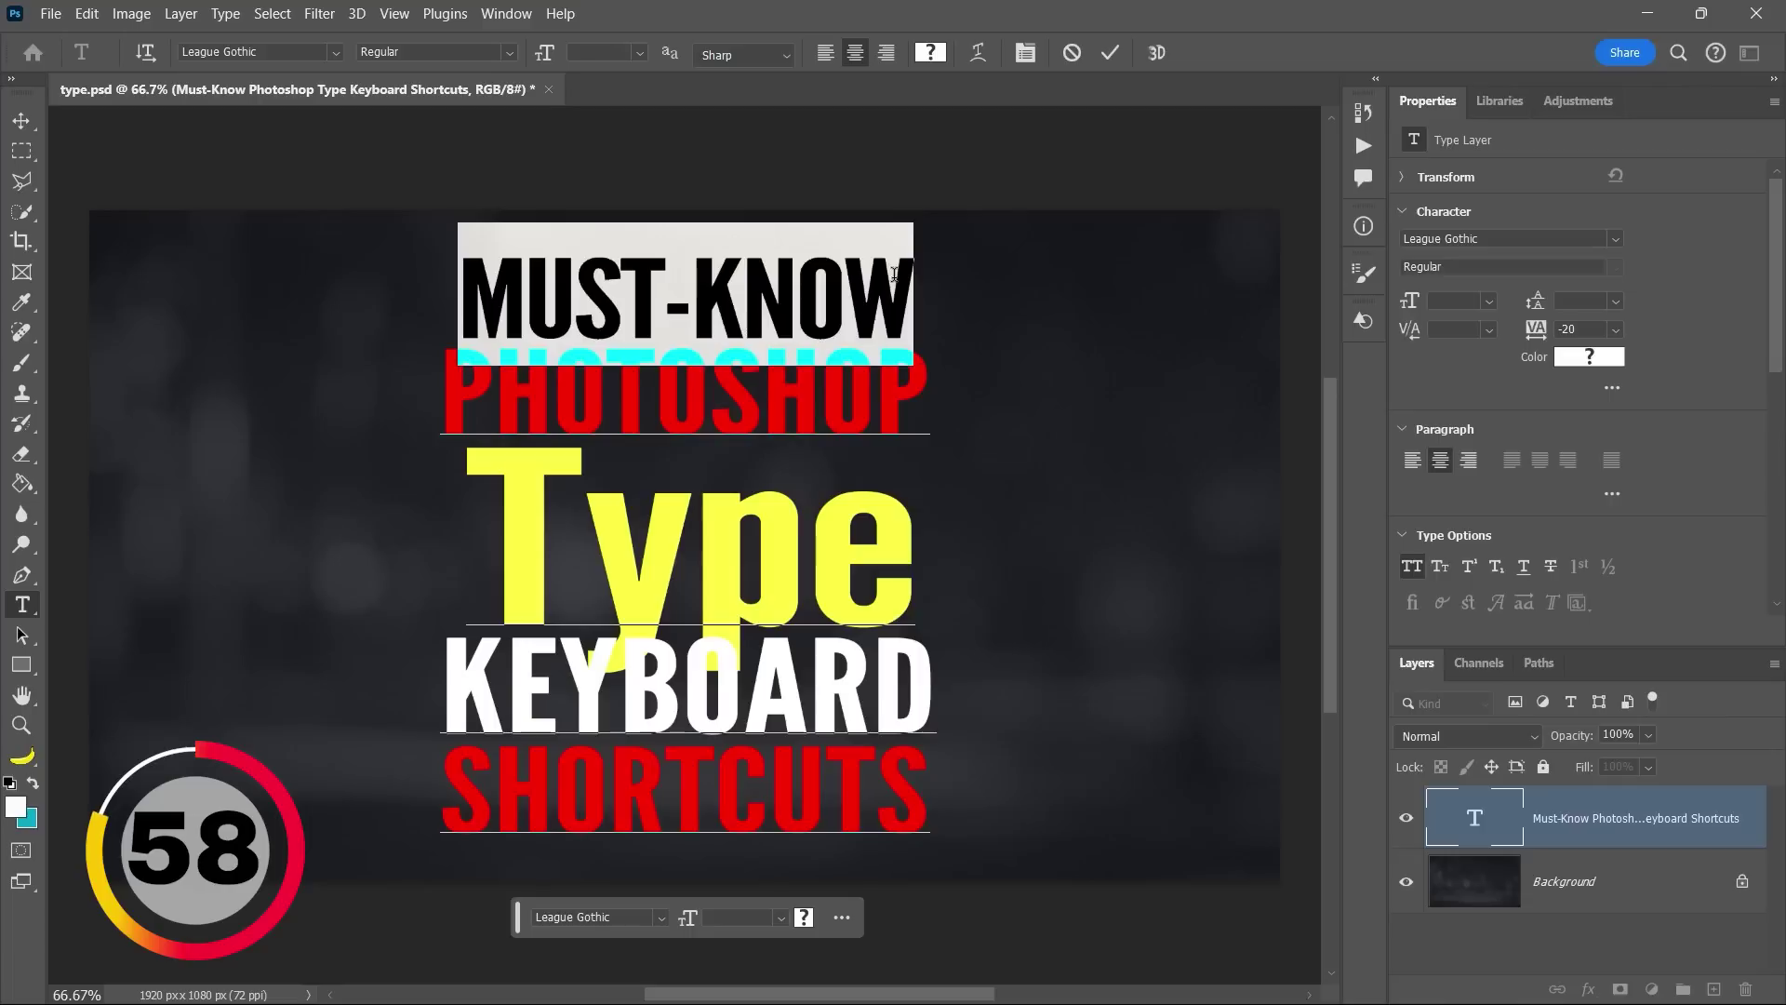
key(ctrl+shift+period)
key(ctrl+shift+period)
key(ctrl+shift+period)
key(ctrl+shift+period)
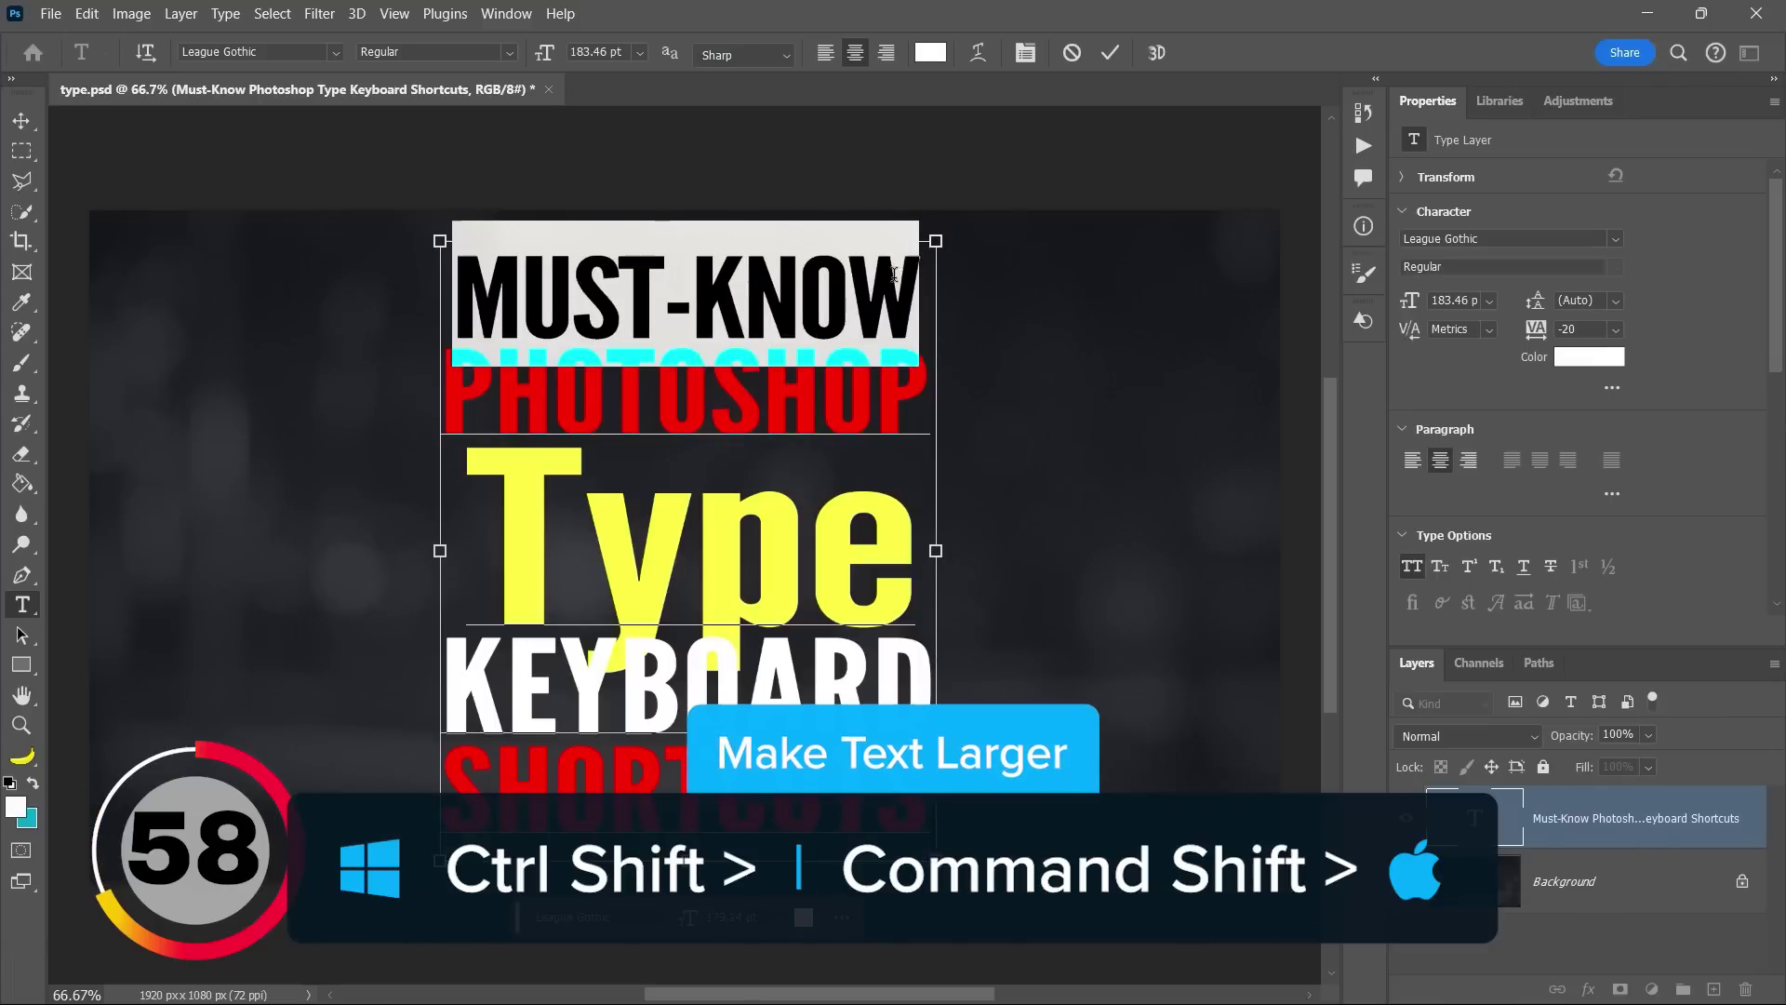
key(ctrl+shift+period)
key(ctrl+shift+period)
key(ctrl+shift+period)
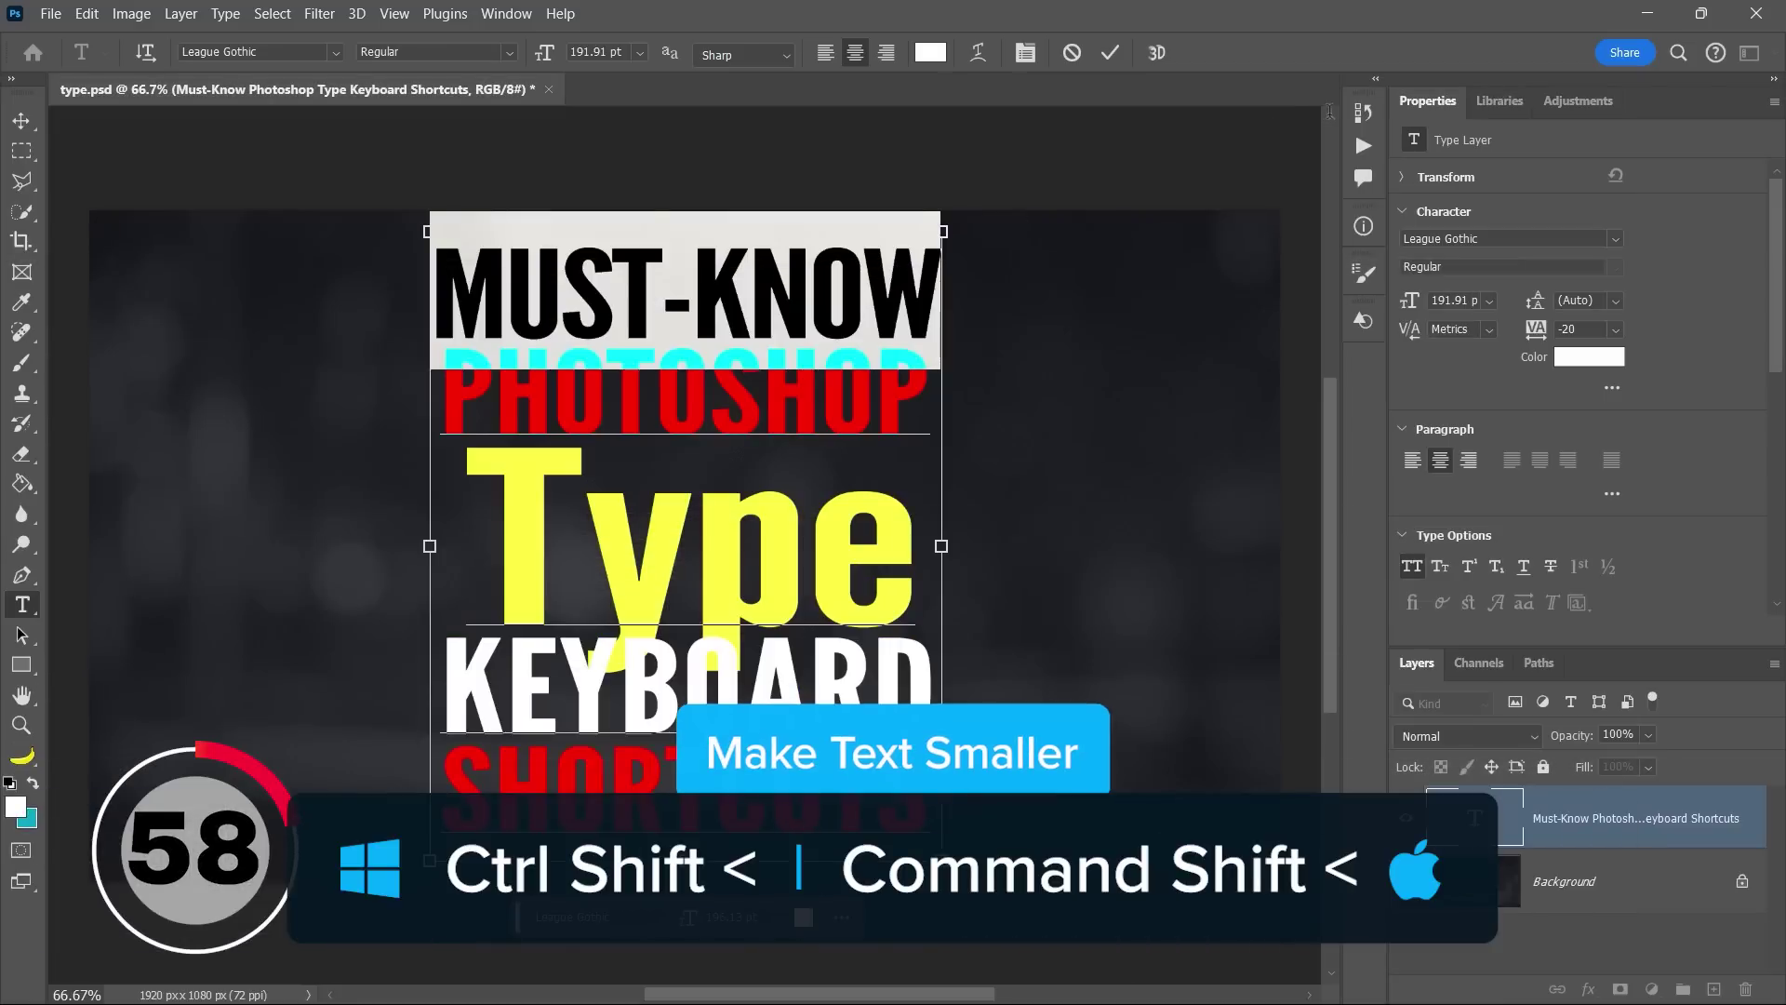
Reduce the font size of the selected MUST-KNOW line in small increments
key(ctrl+shift+comma)
key(ctrl+shift+comma)
key(ctrl+shift+comma)
key(ctrl+shift+comma)
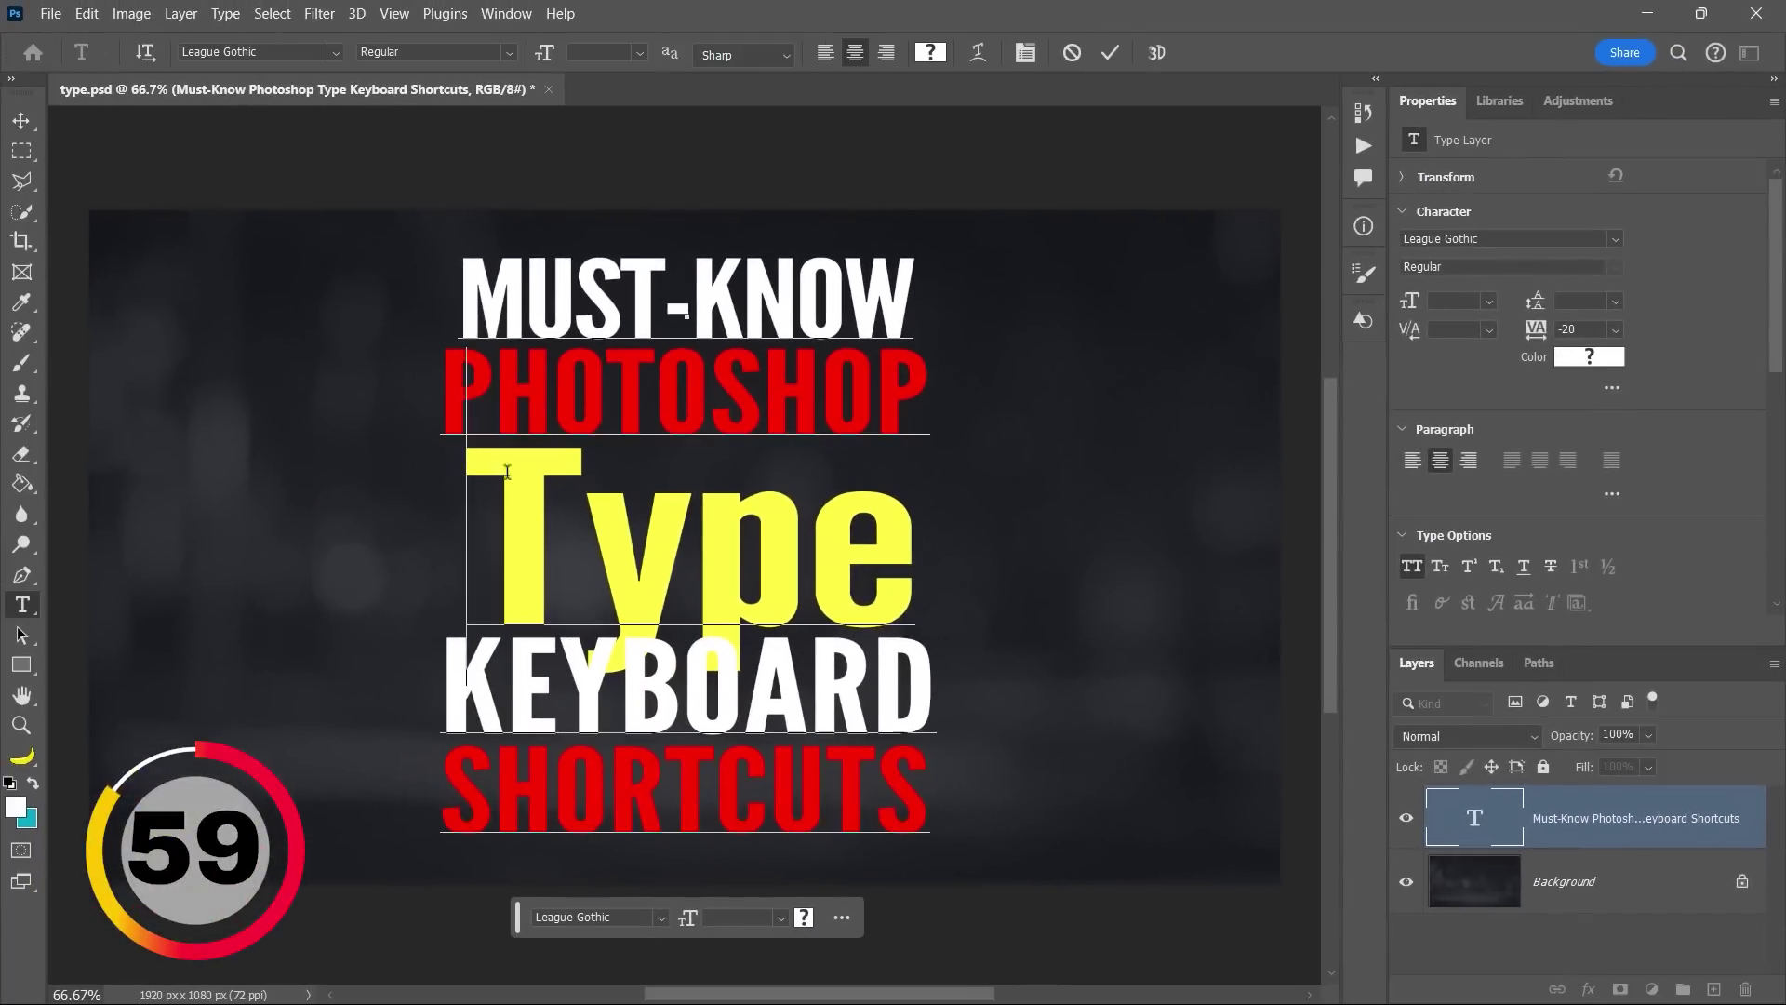
Set the yellow word Type in all caps and underline the red SHORTCUTS line
drag(507, 472, 938, 506)
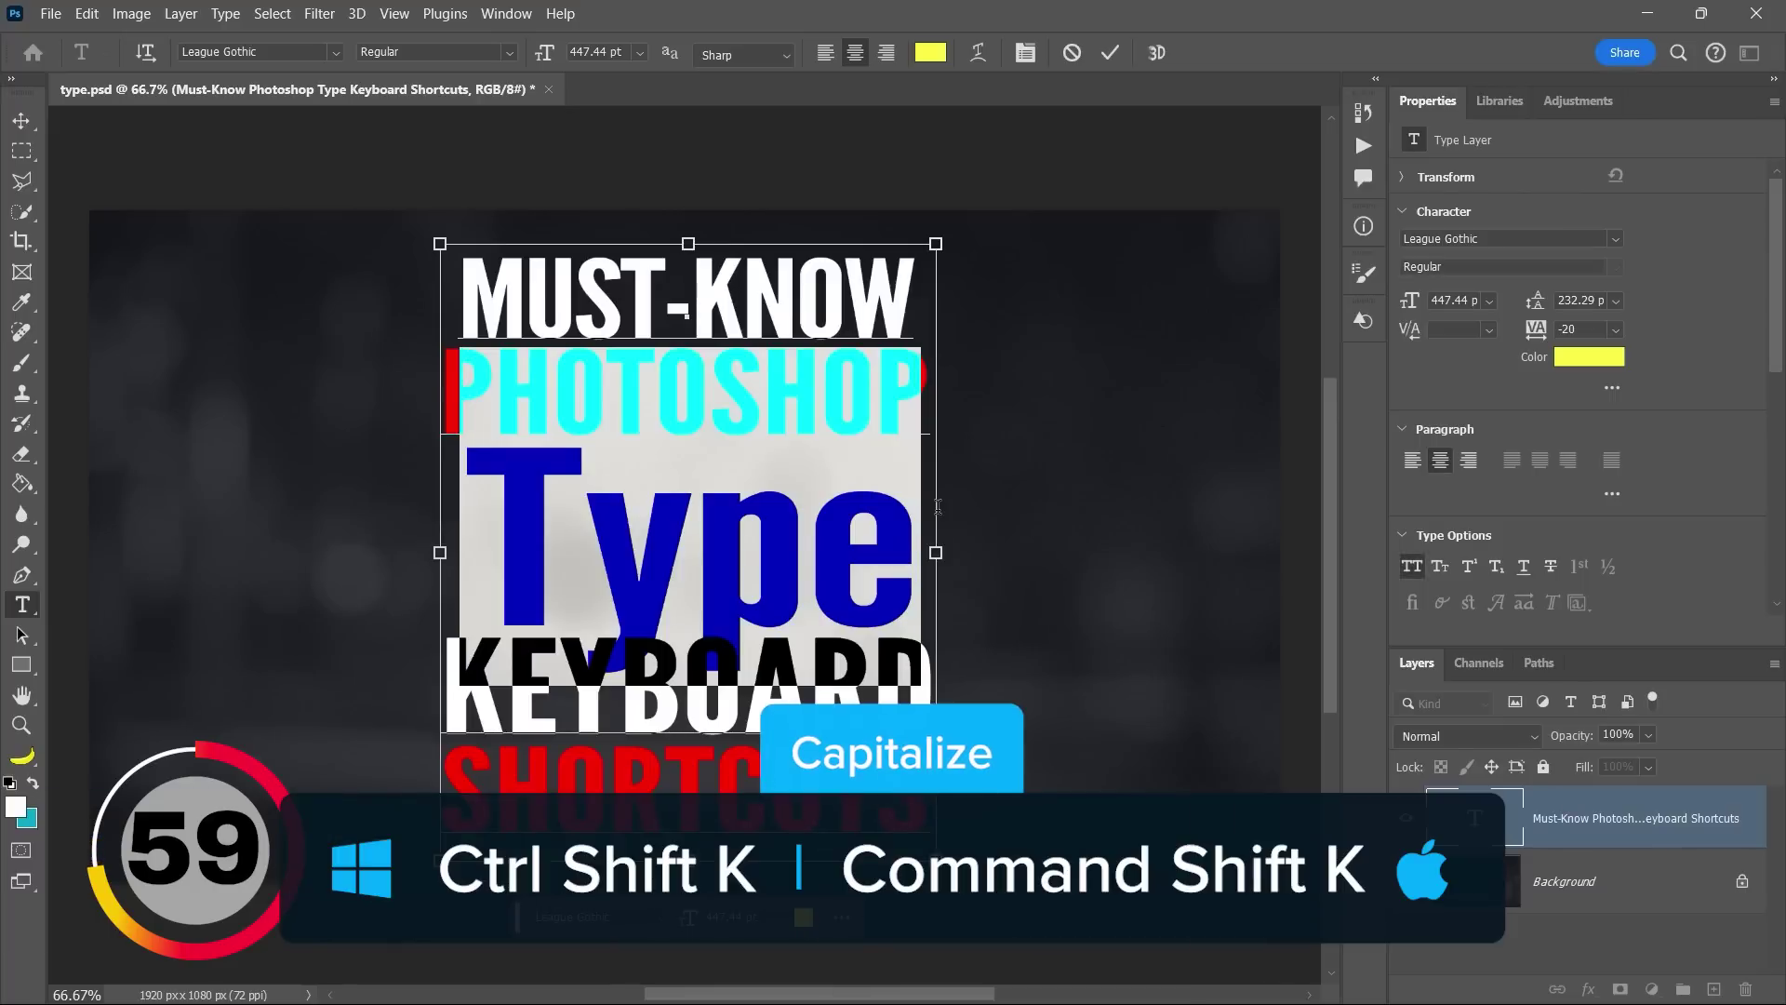
key(ctrl+shift+k)
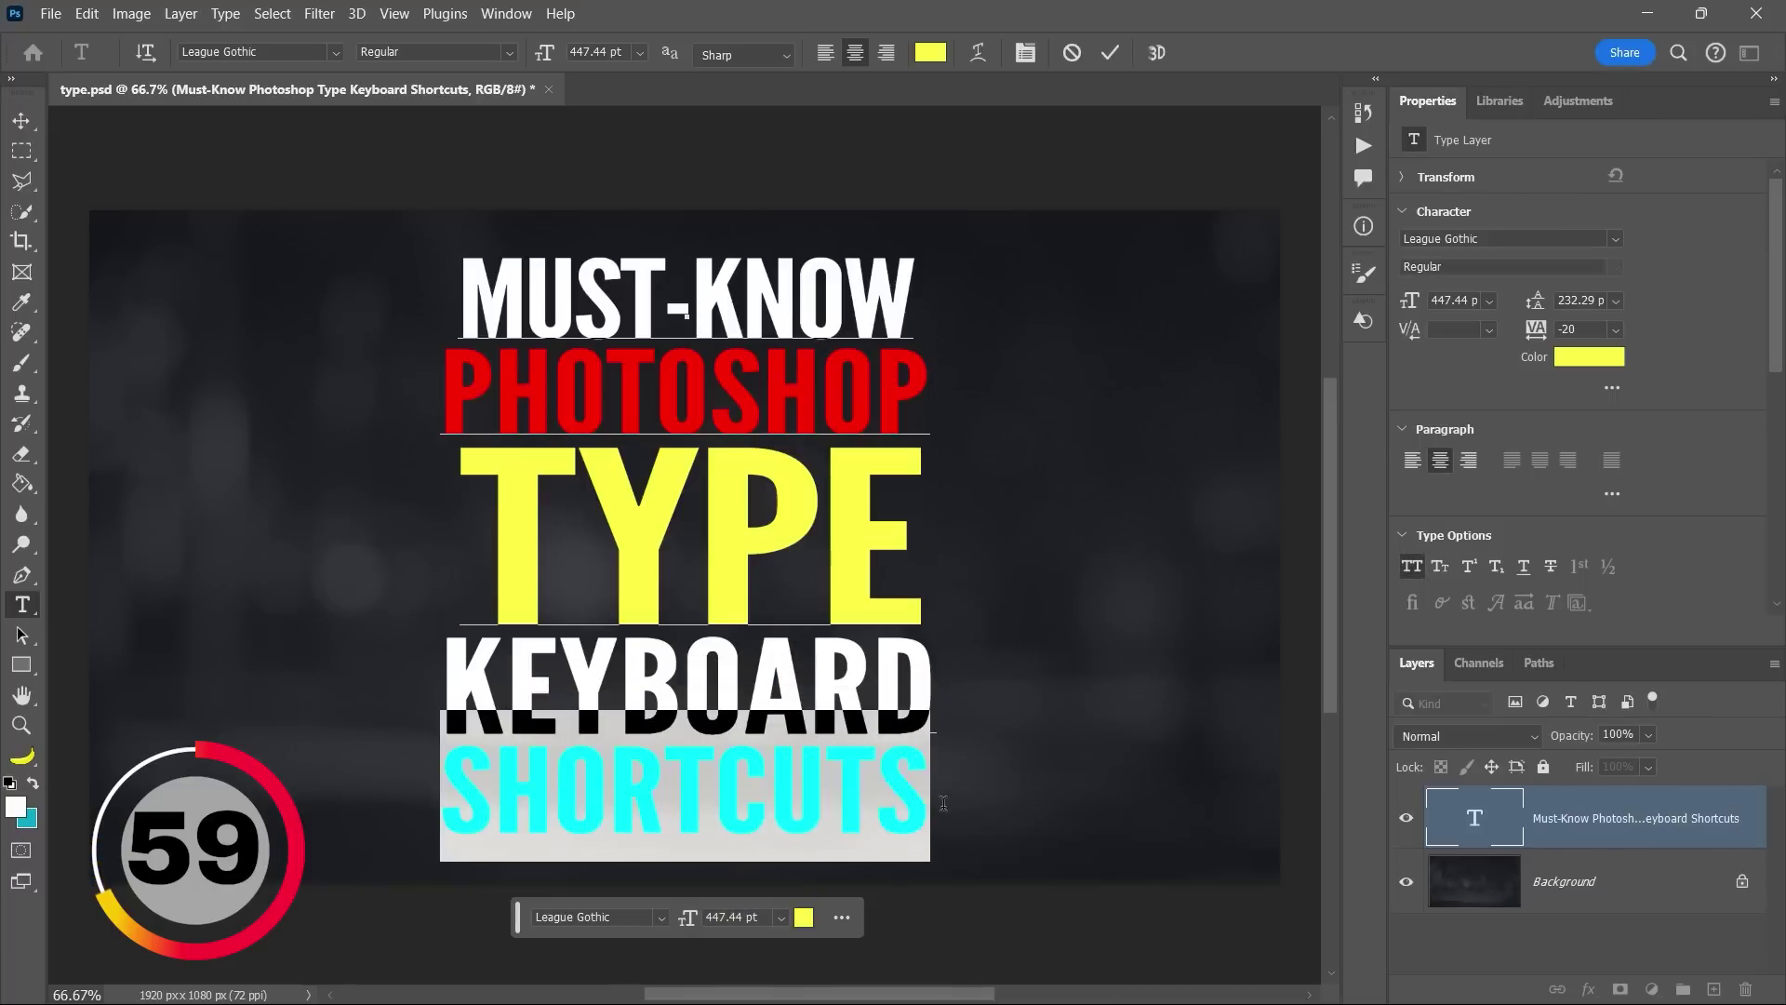
key(ctrl+shift+u)
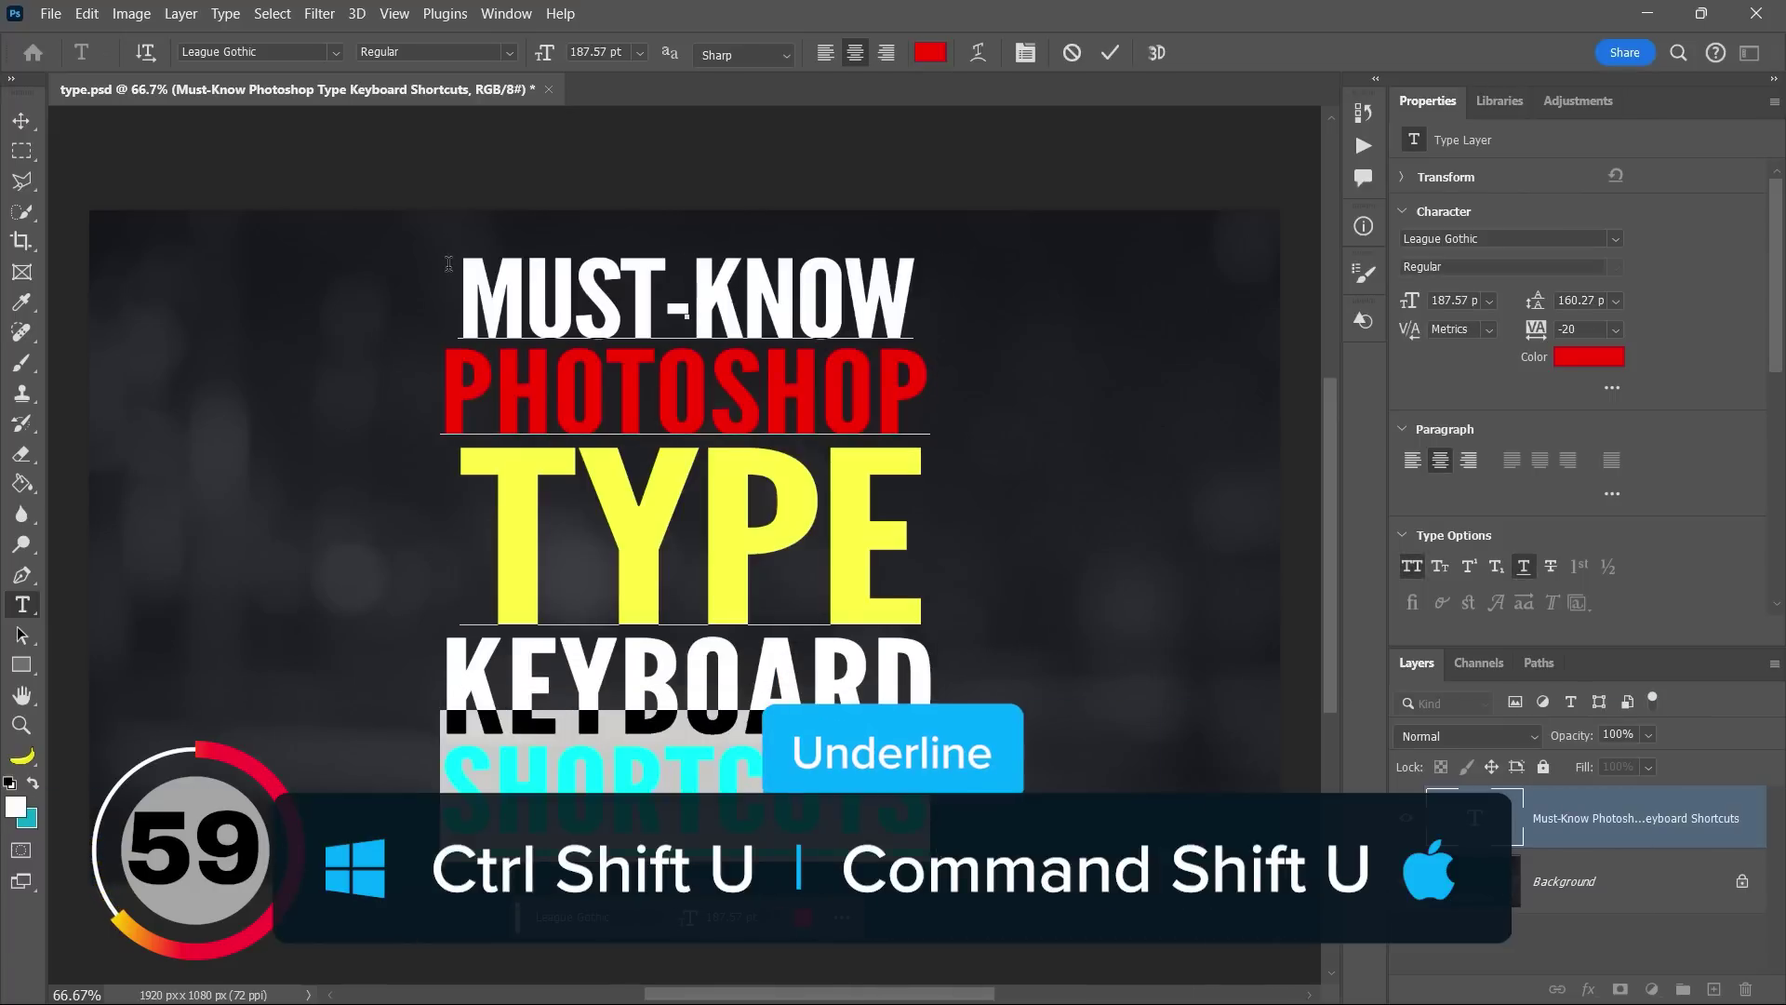
Make the MUST-KNOW line bold and the yellow word TYPE italic, and hide the highlight of the selected text
drag(449, 263, 933, 301)
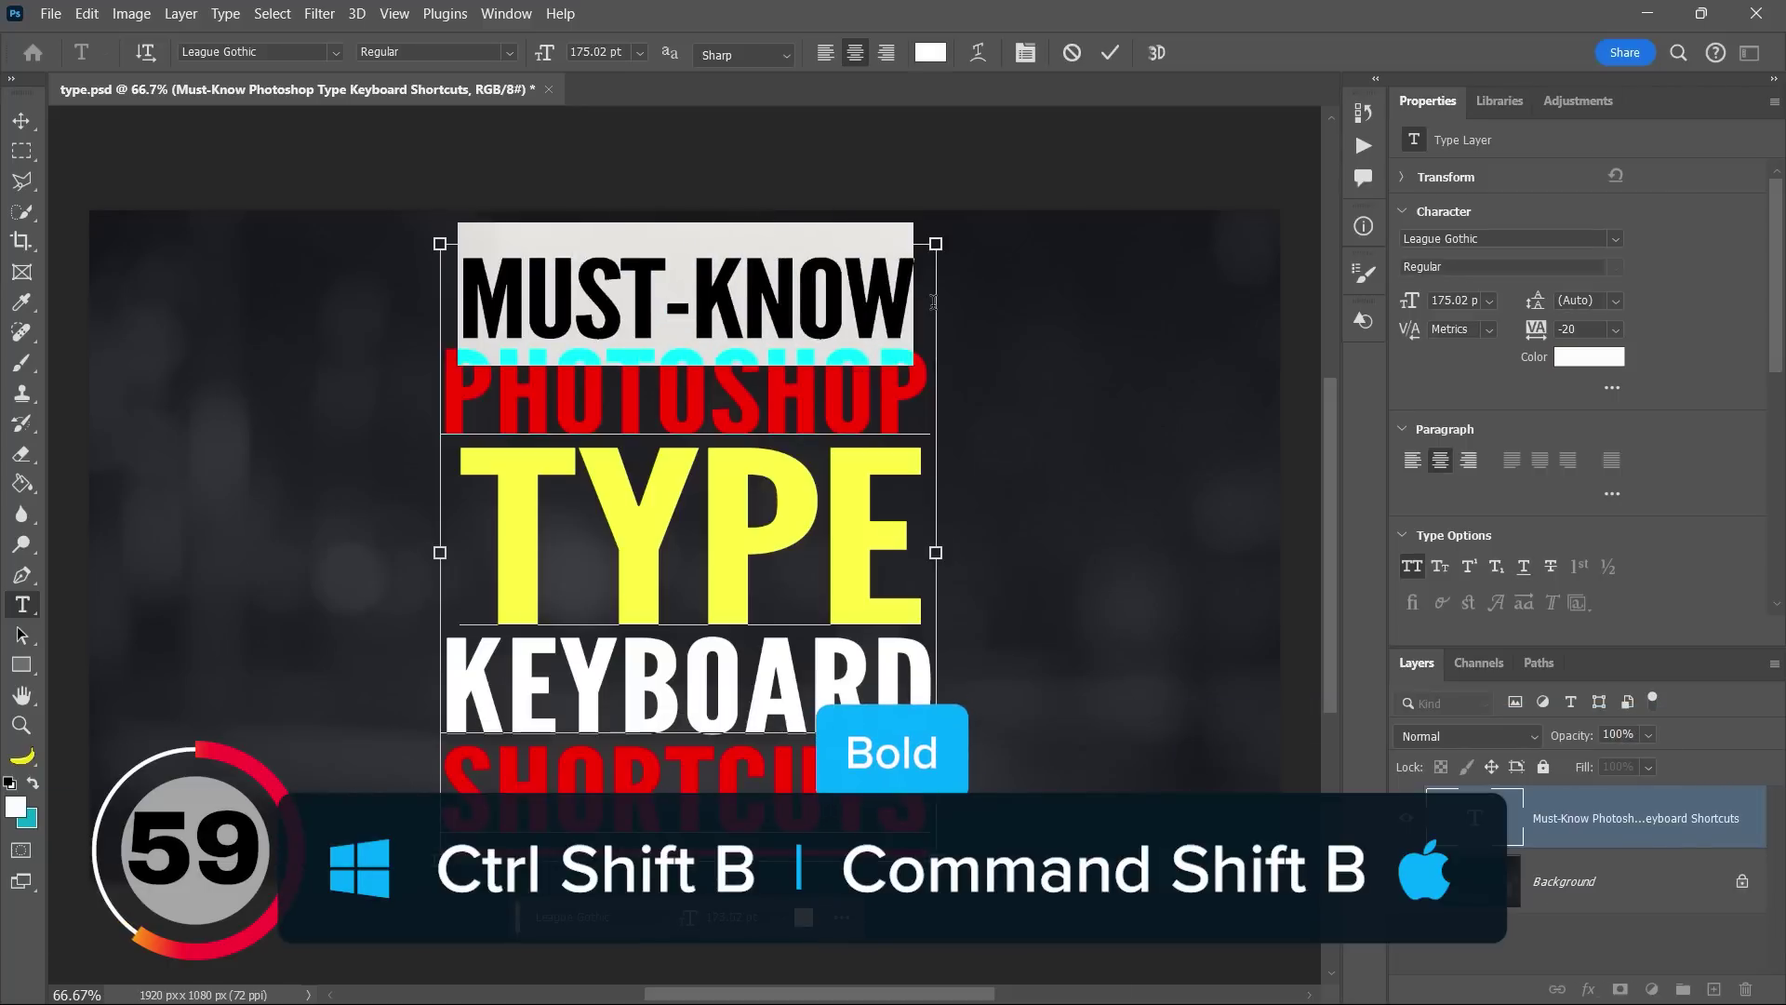
key(ctrl+shift+b)
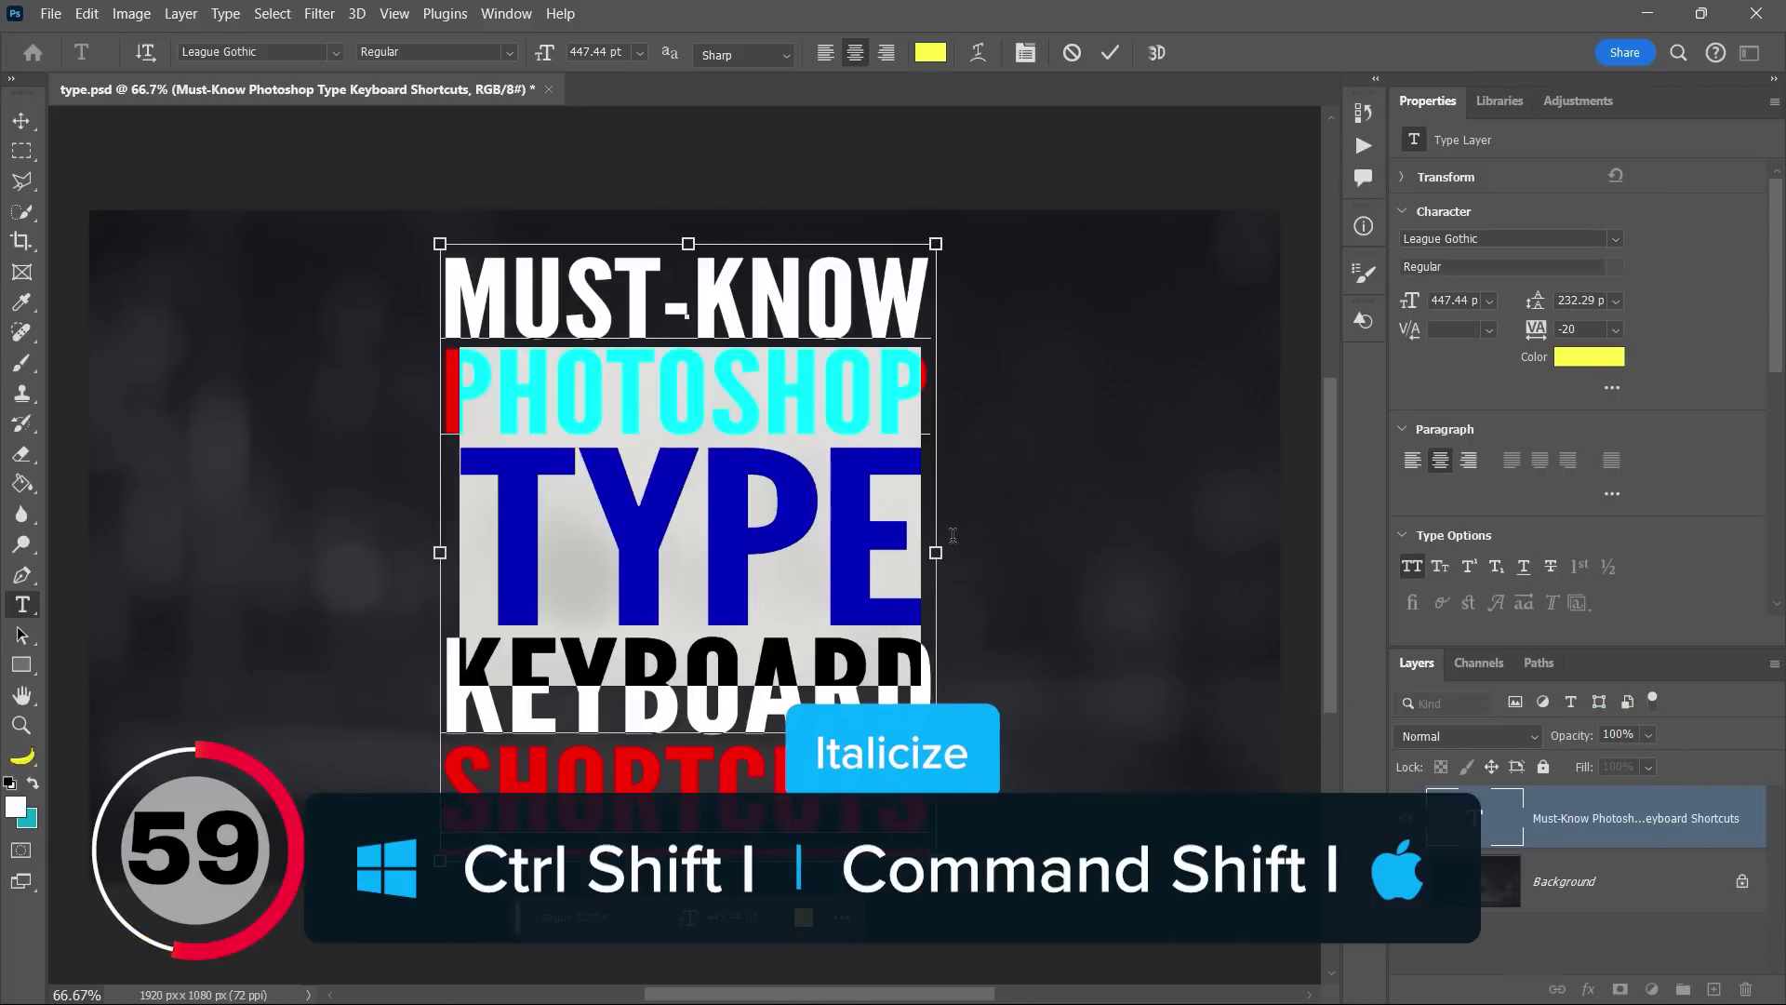
key(ctrl+shift+i)
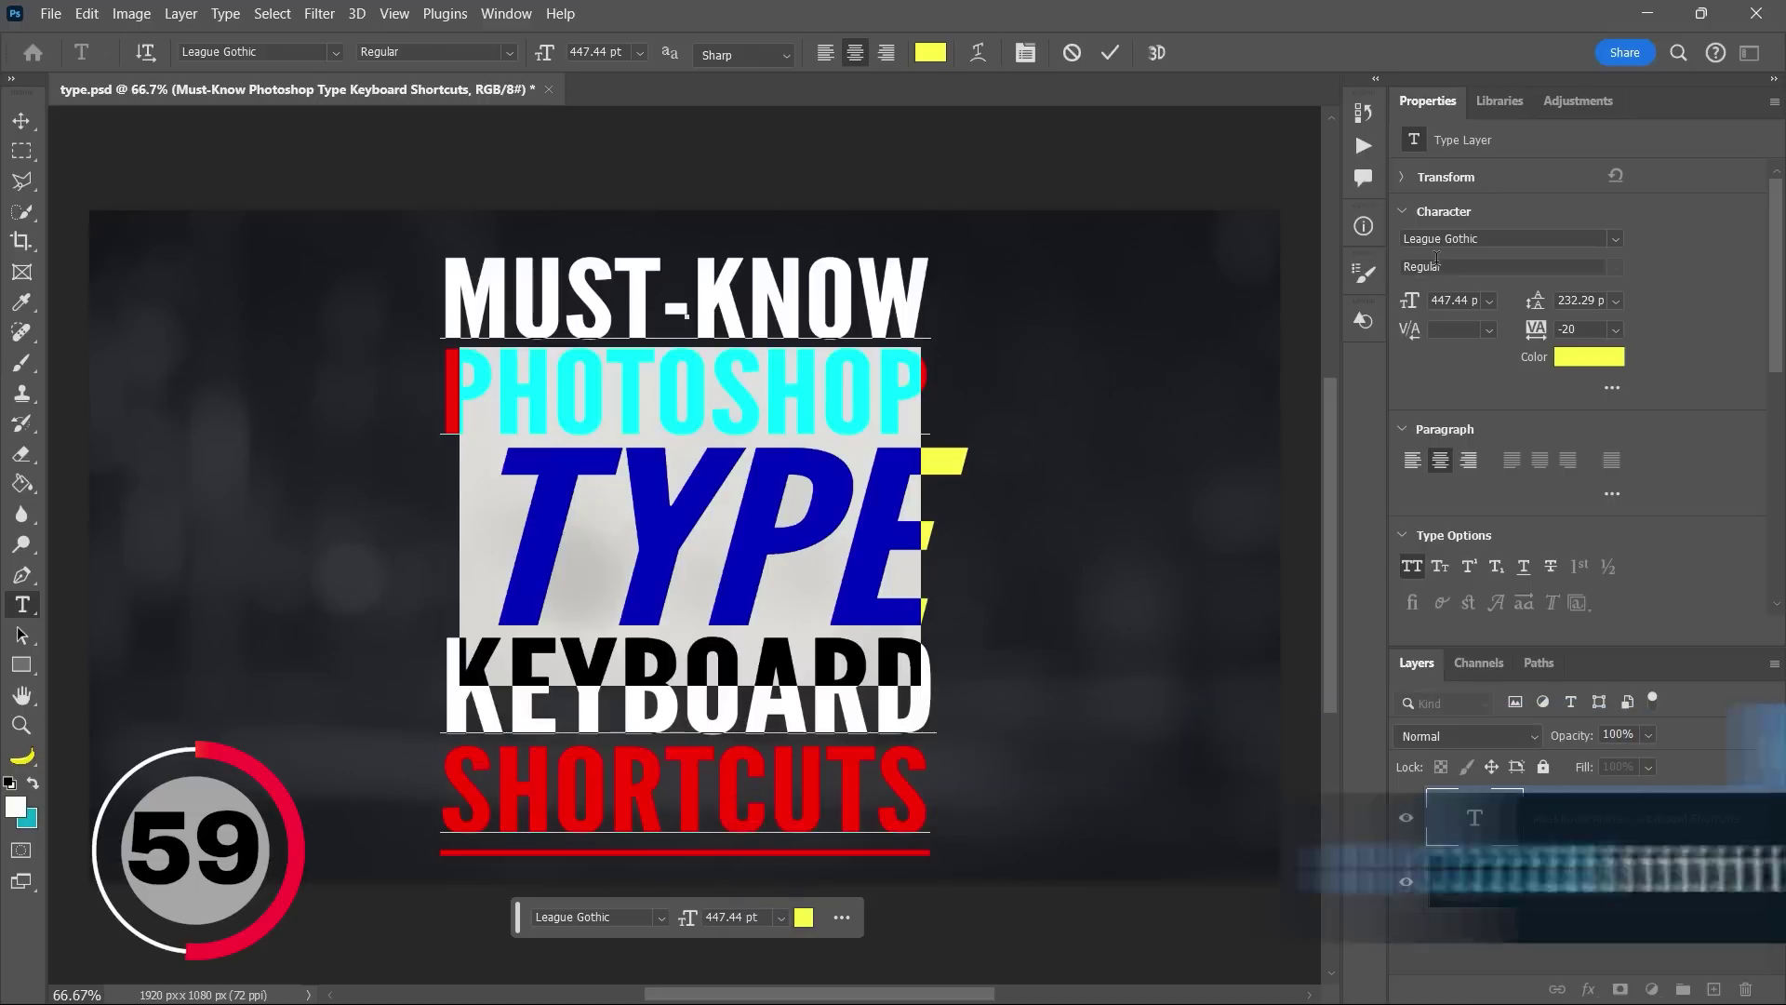
key(ctrl+h)
key(ctrl)
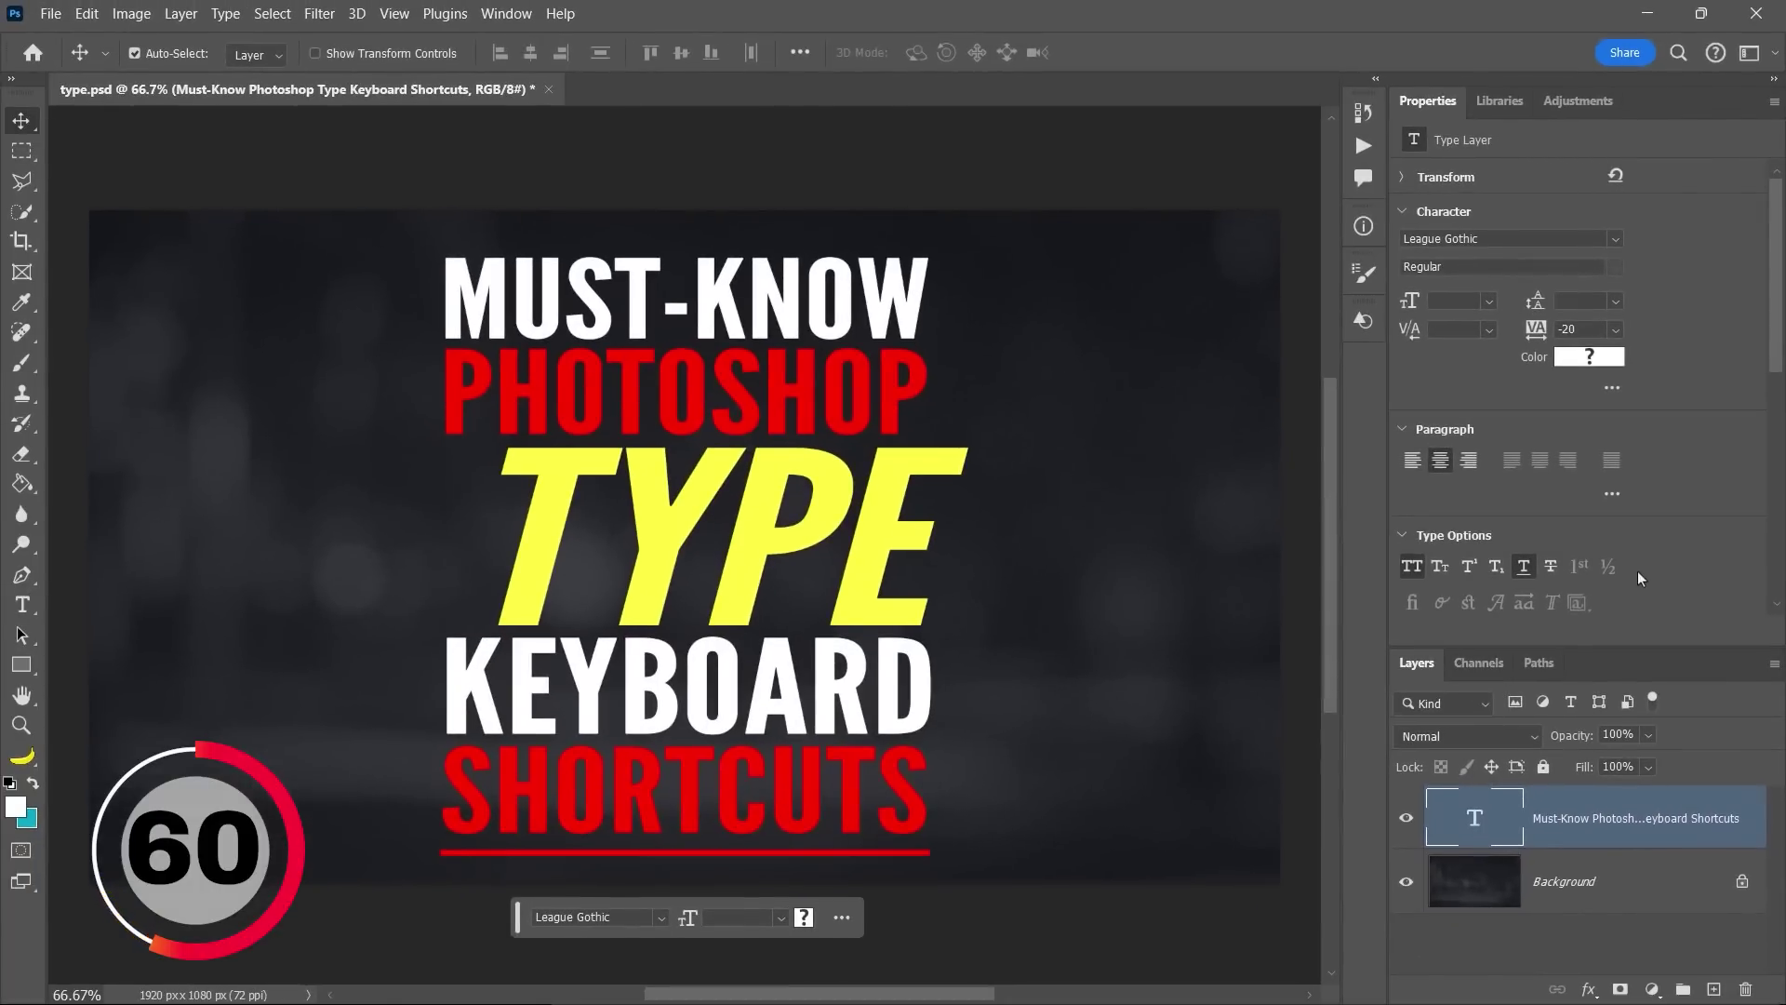
Select all the text in the type layer, reset its character formatting and commit the edit
double_click(1458, 818)
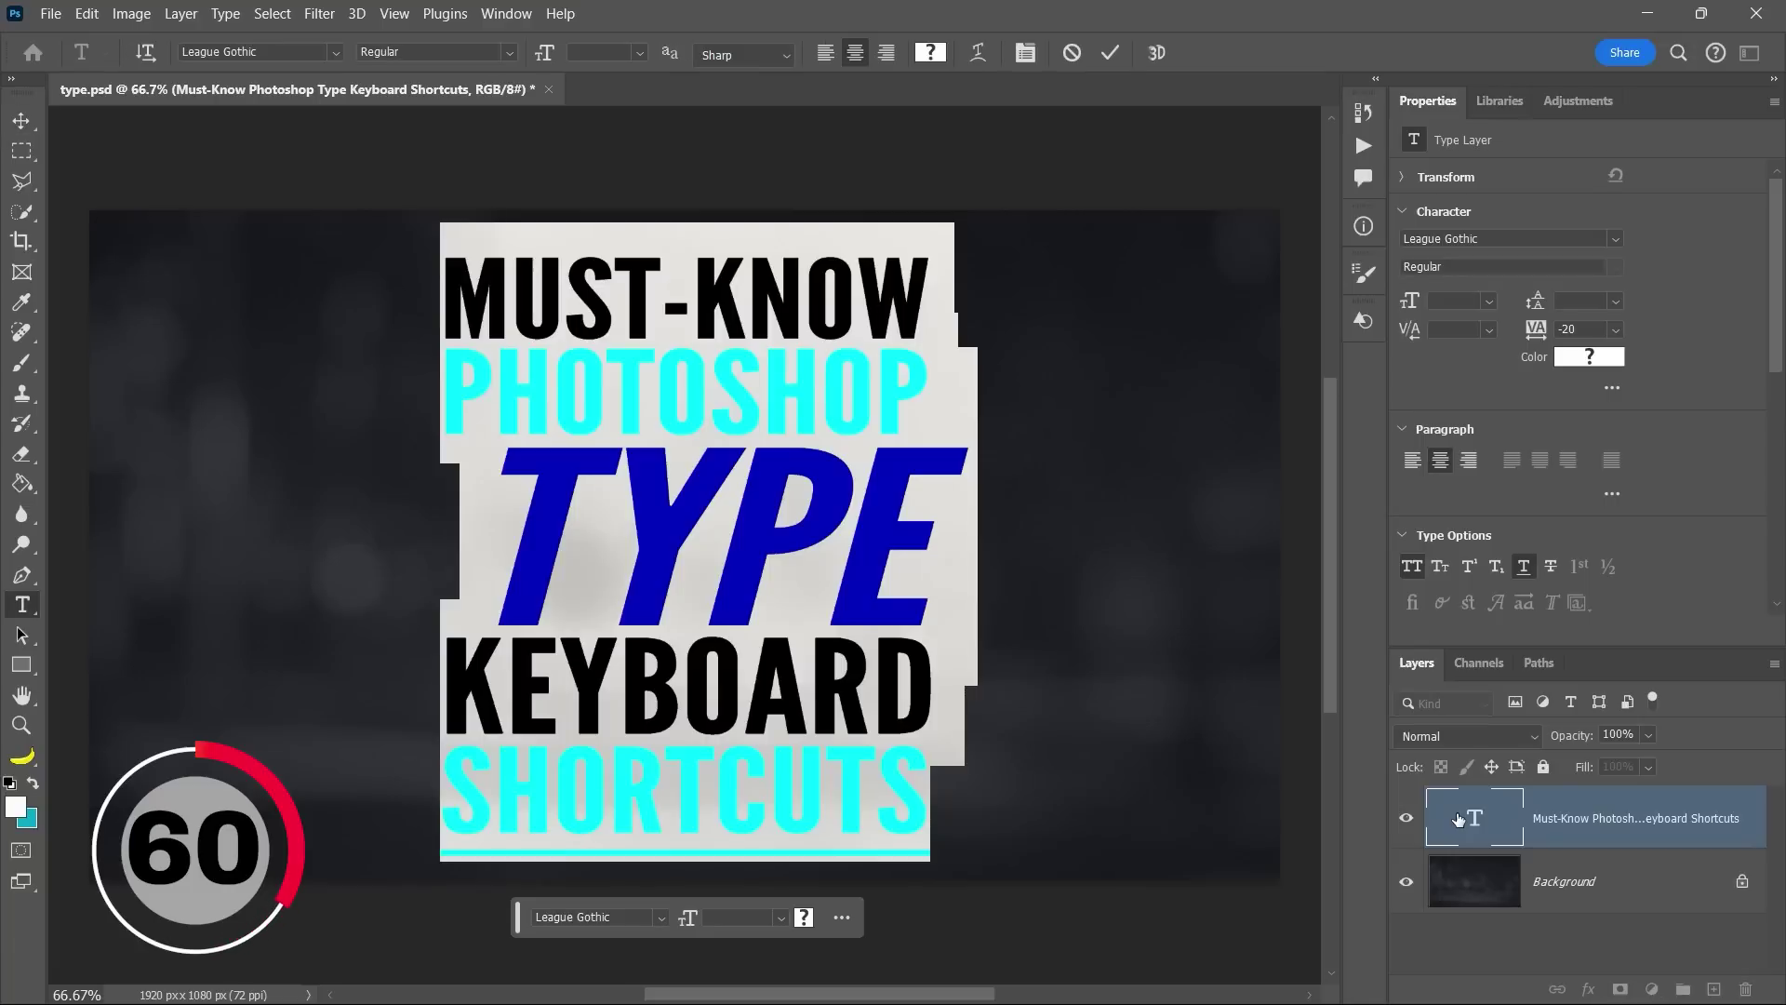
key(ctrl+shift+y)
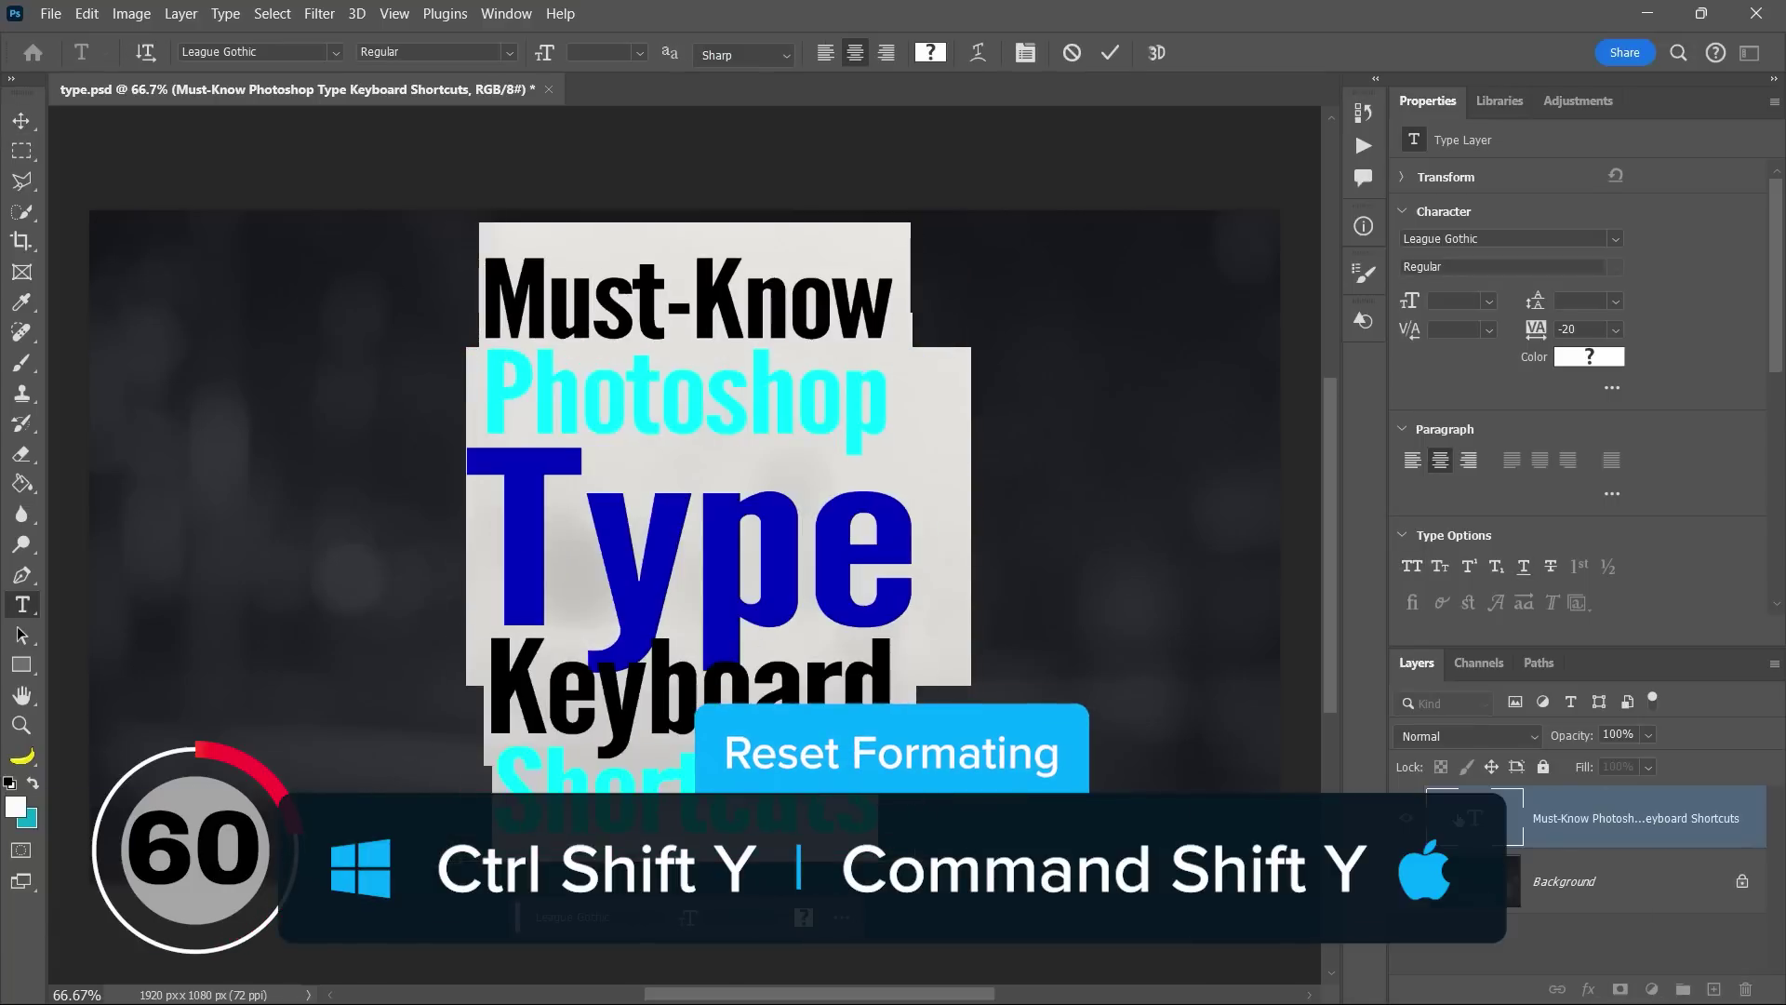
key(ctrl+Return)
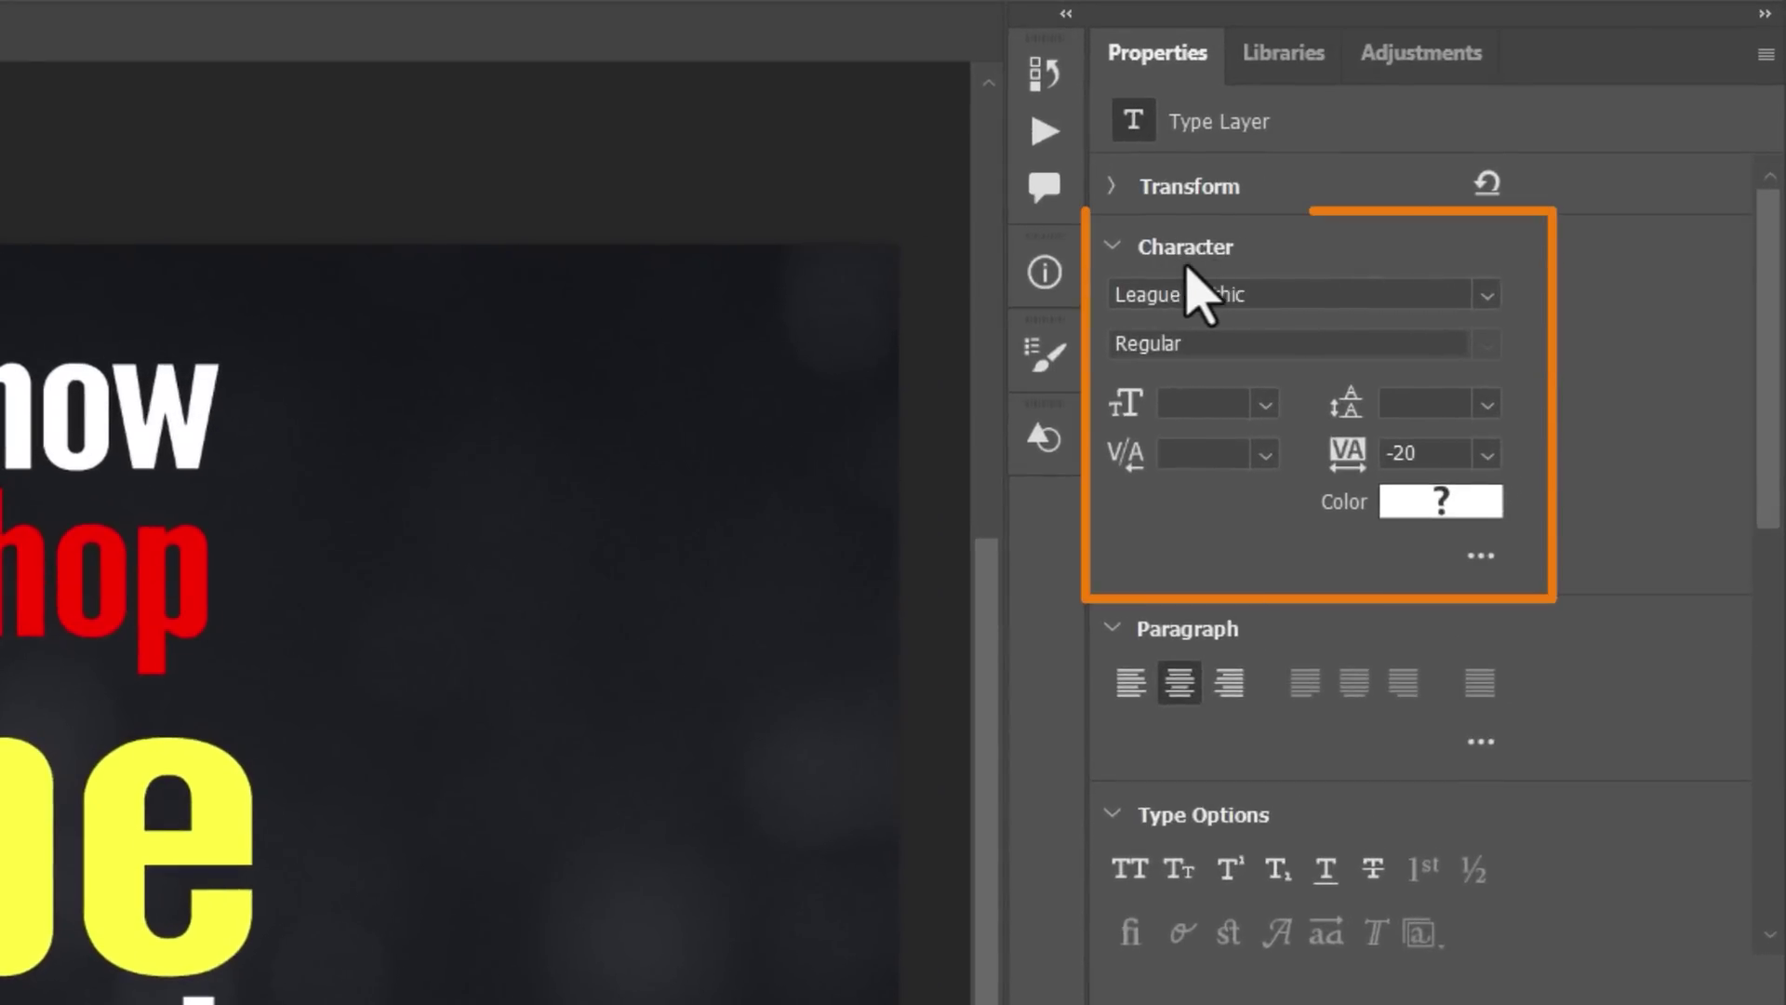
Reveal the additional Character options and move the Keyboard line down by increasing its leading to 327.49 pt
click(1484, 555)
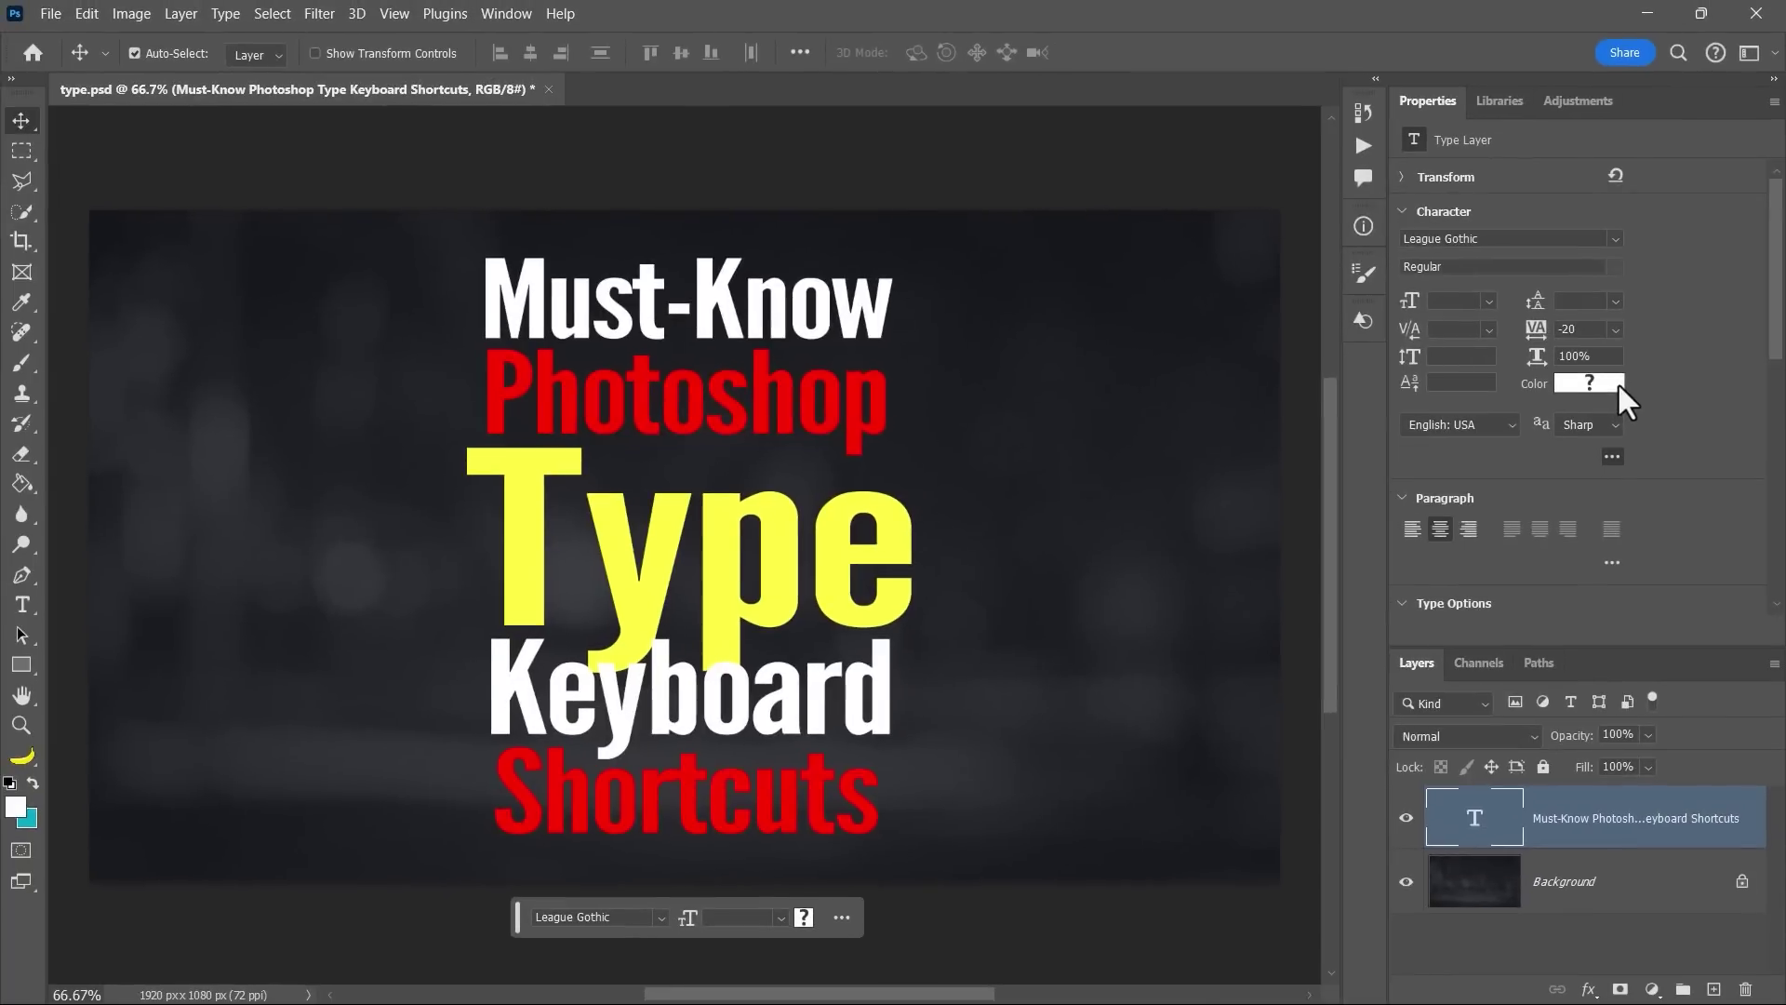
key(t)
drag(485, 689, 900, 688)
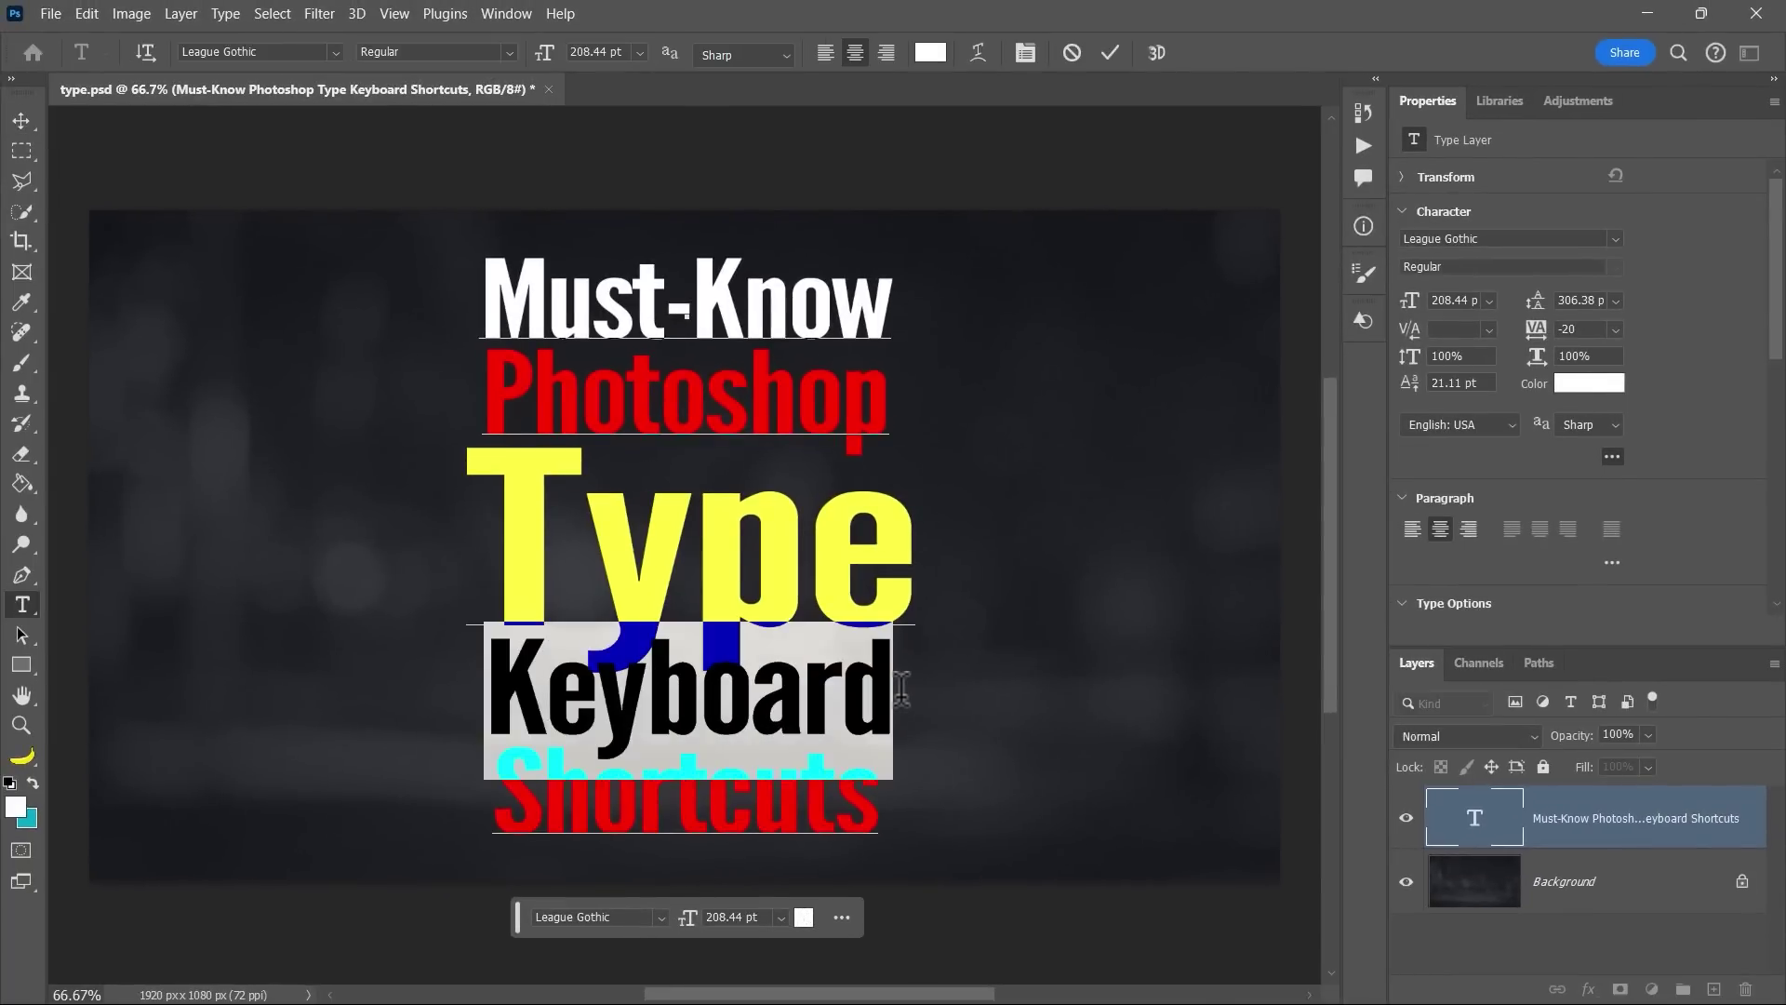
key(alt+Down)
key(alt+Down)
key(alt+Down)
key(alt+Down)
key(alt+Down)
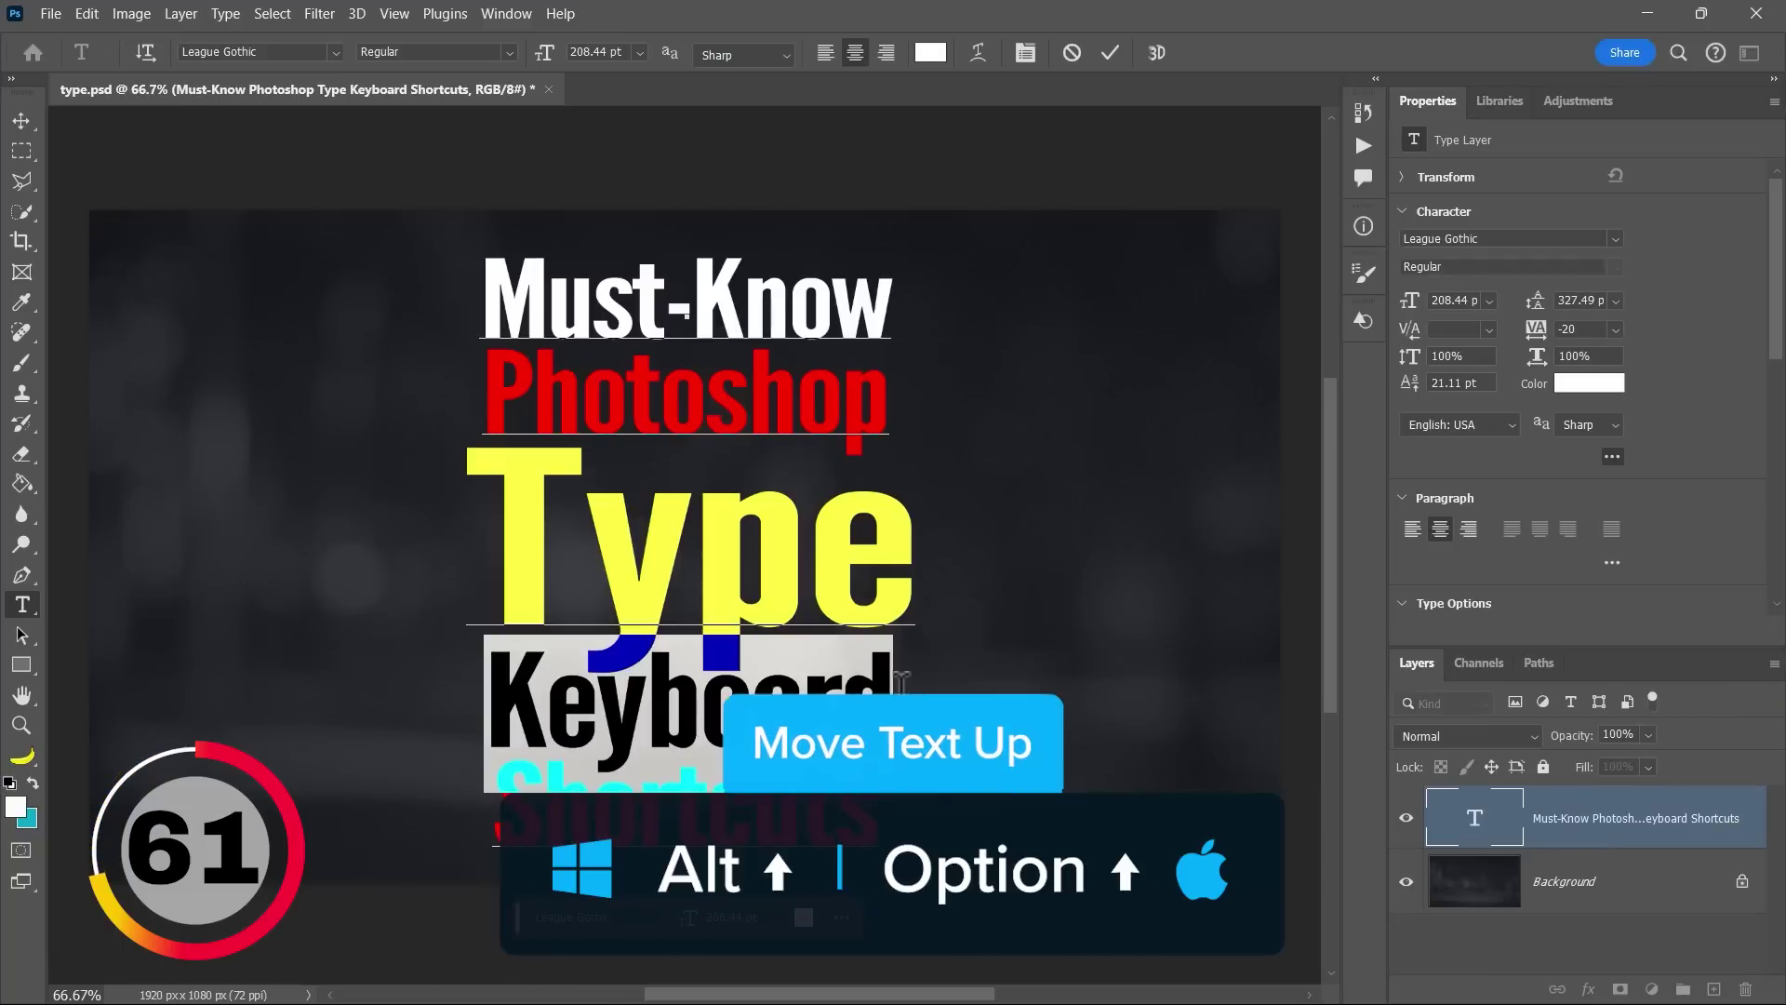
Move the Keyboard line up by decreasing its leading to 306.38 pt
key(alt+Up)
key(alt+Up)
key(alt+Up)
key(alt+Up)
key(alt+Up)
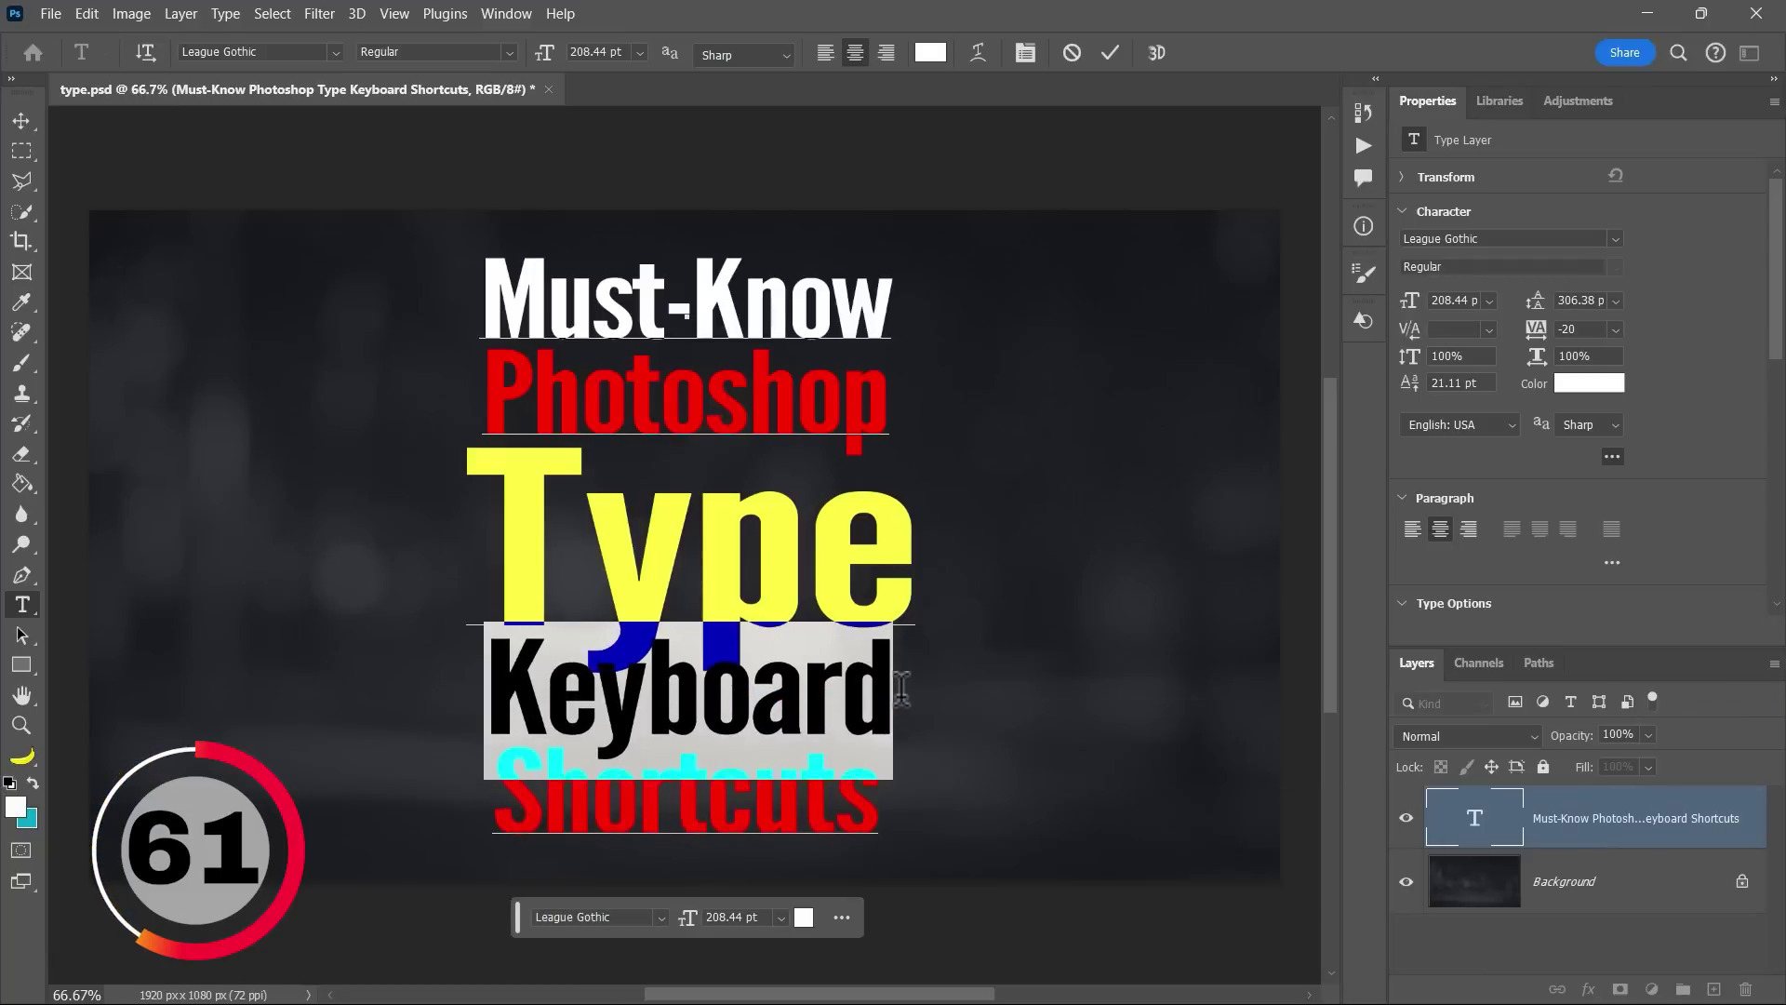
Move the Keyboard line down by increasing its leading to 340.15 pt
key(alt+Down)
key(alt+Down)
key(alt+Down)
key(alt+Down)
key(alt+Down)
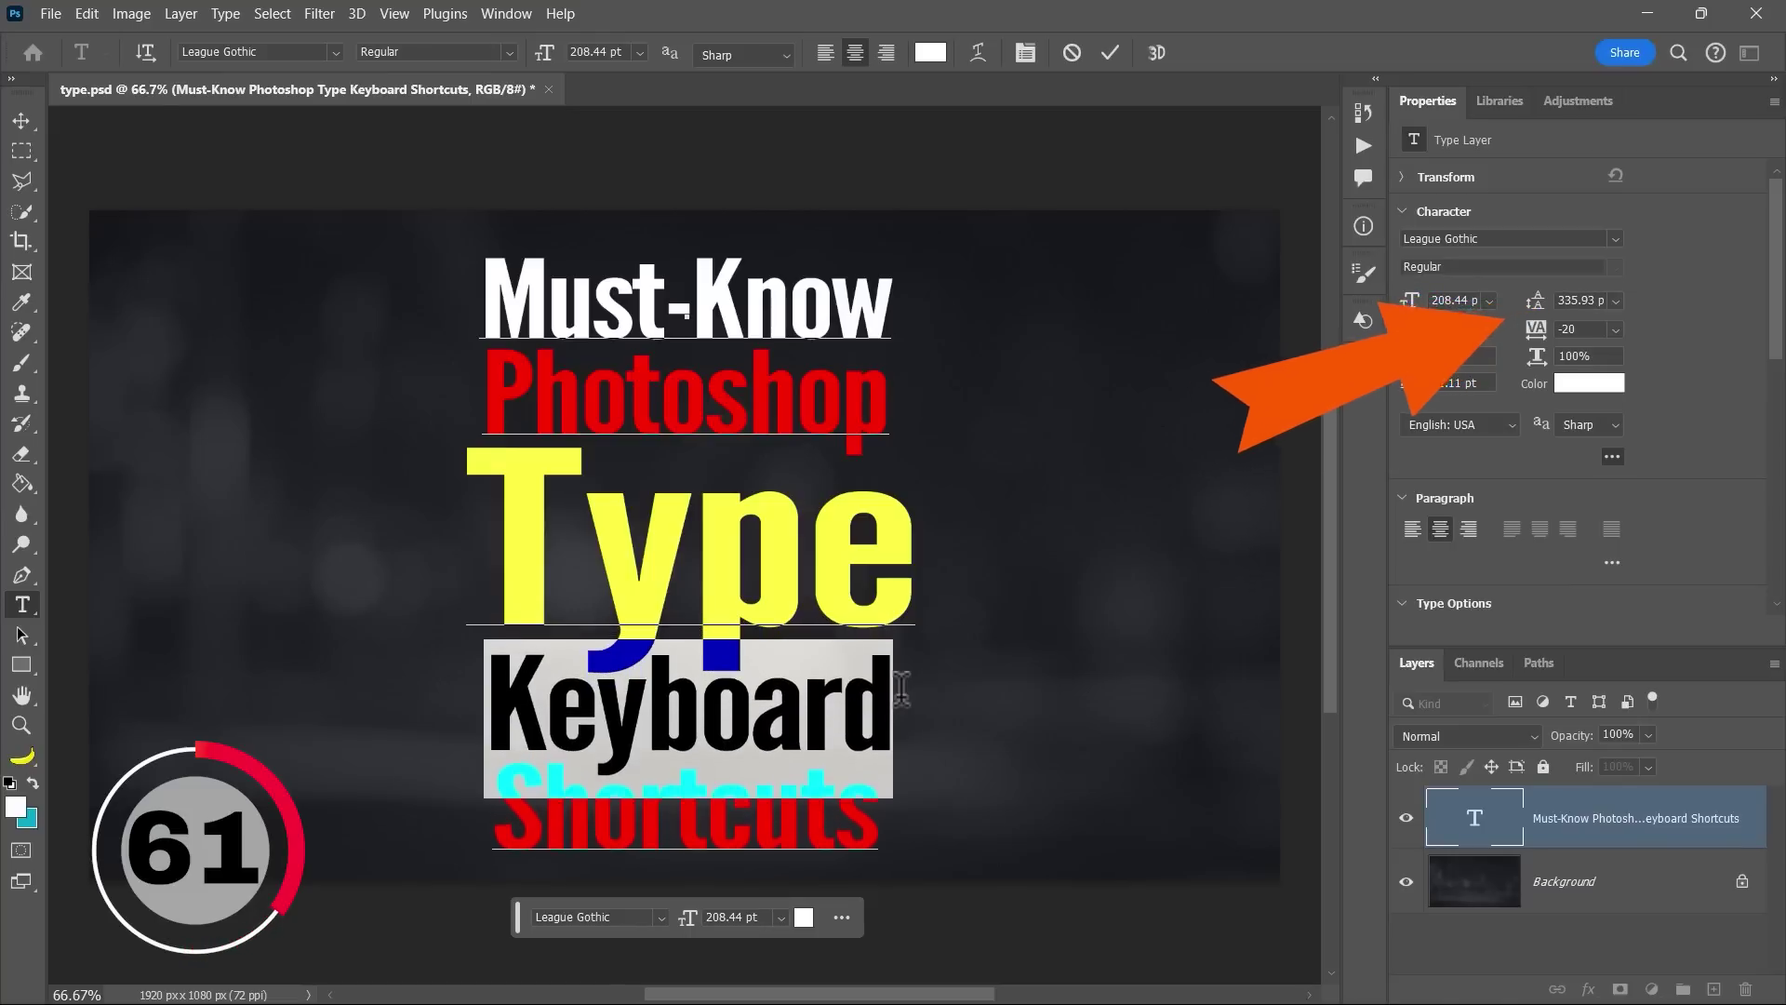
key(alt+Down)
key(alt+Down)
key(alt+Down)
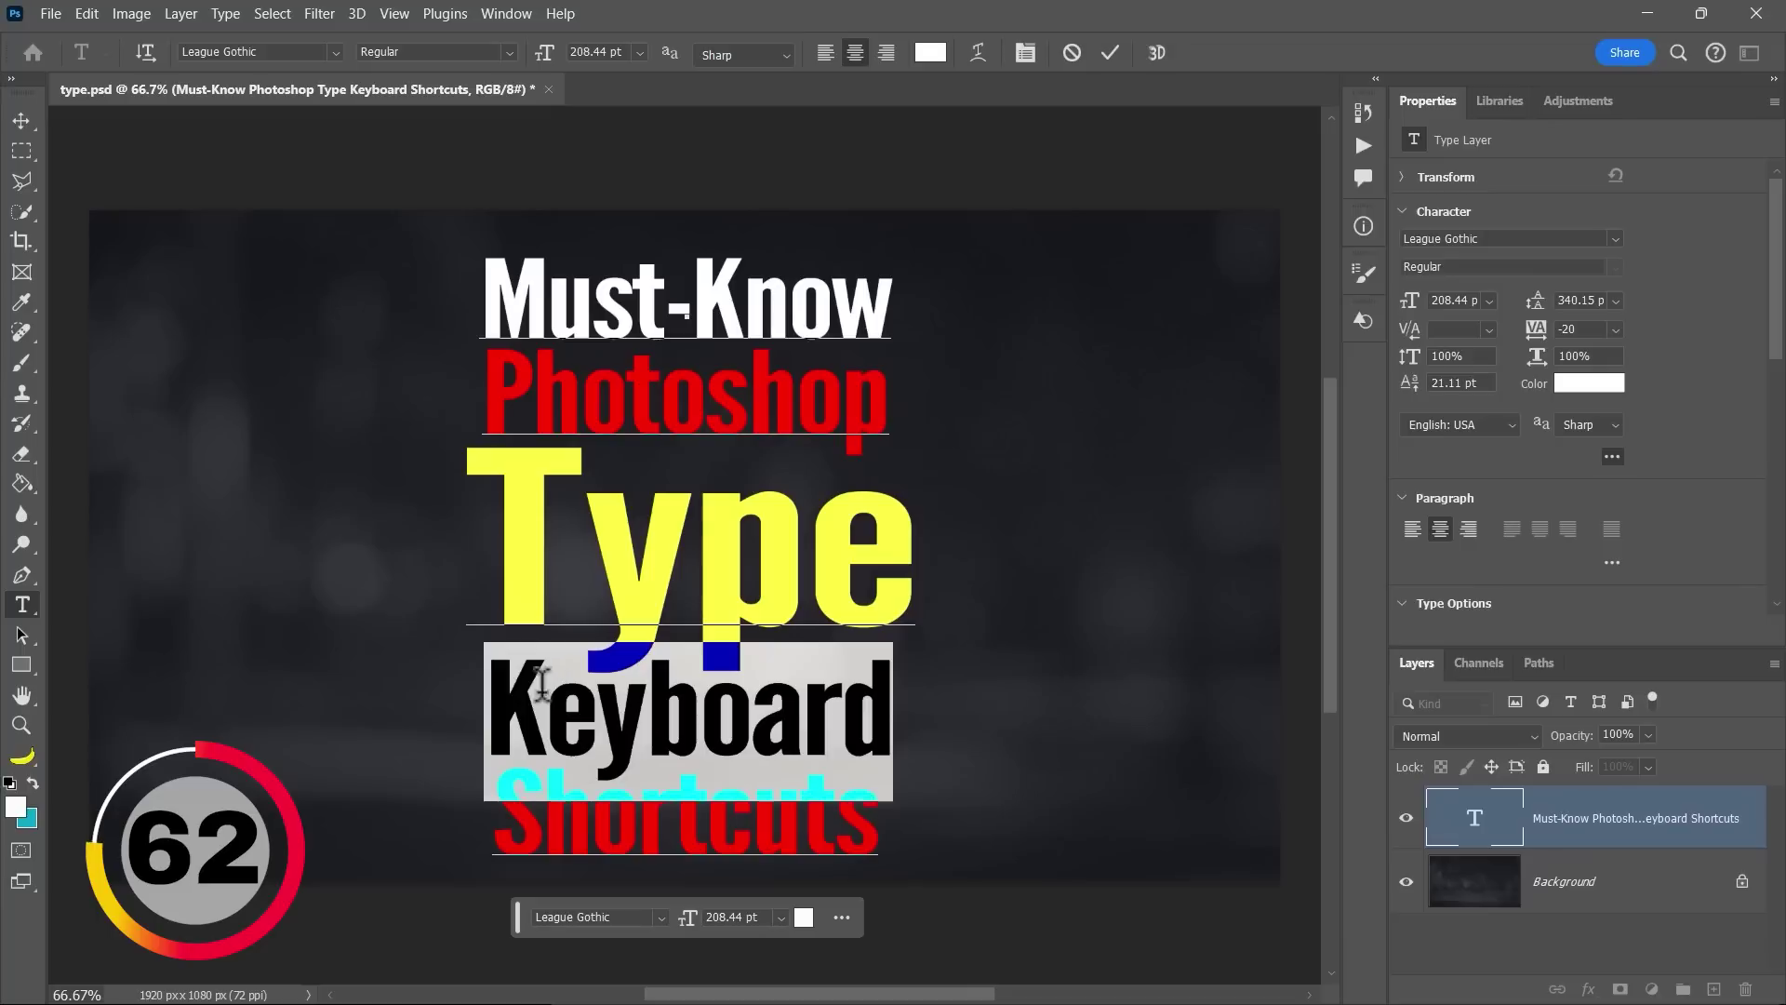
Raise the baseline shift of the letters Ke in Keyboard to 38 pt and return it to 21.11 pt
click(507, 690)
drag(507, 690, 598, 683)
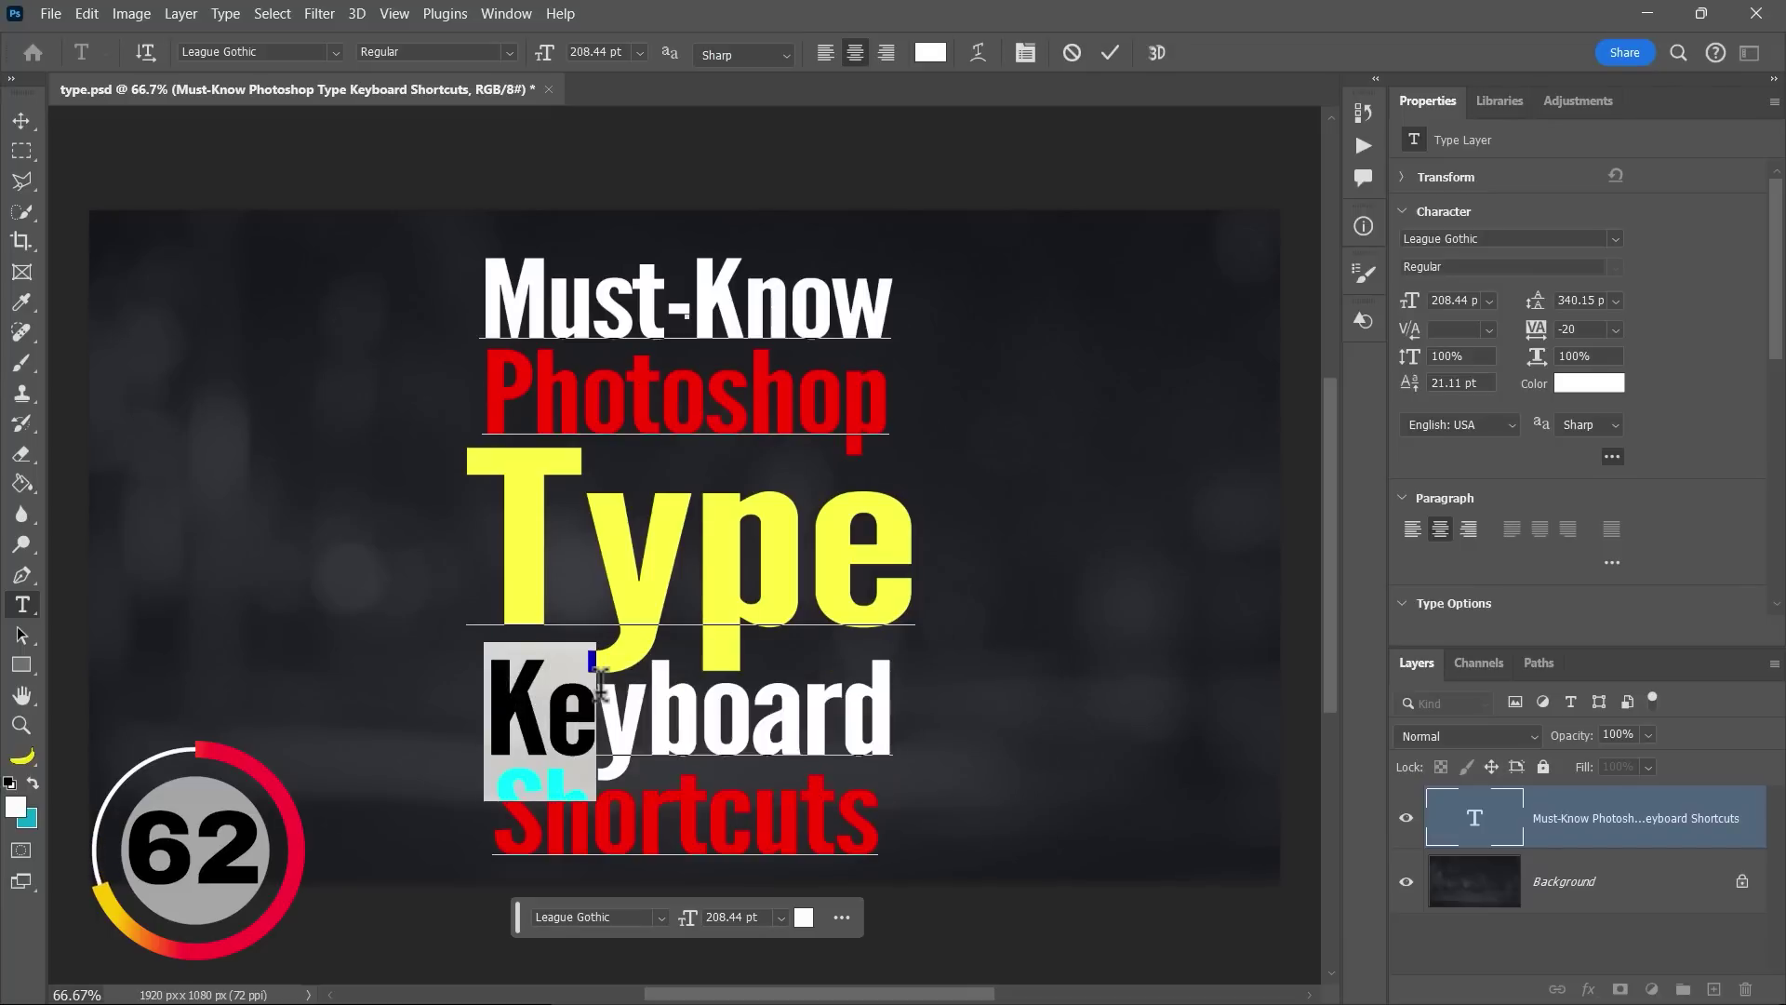
key(shift+alt+Up)
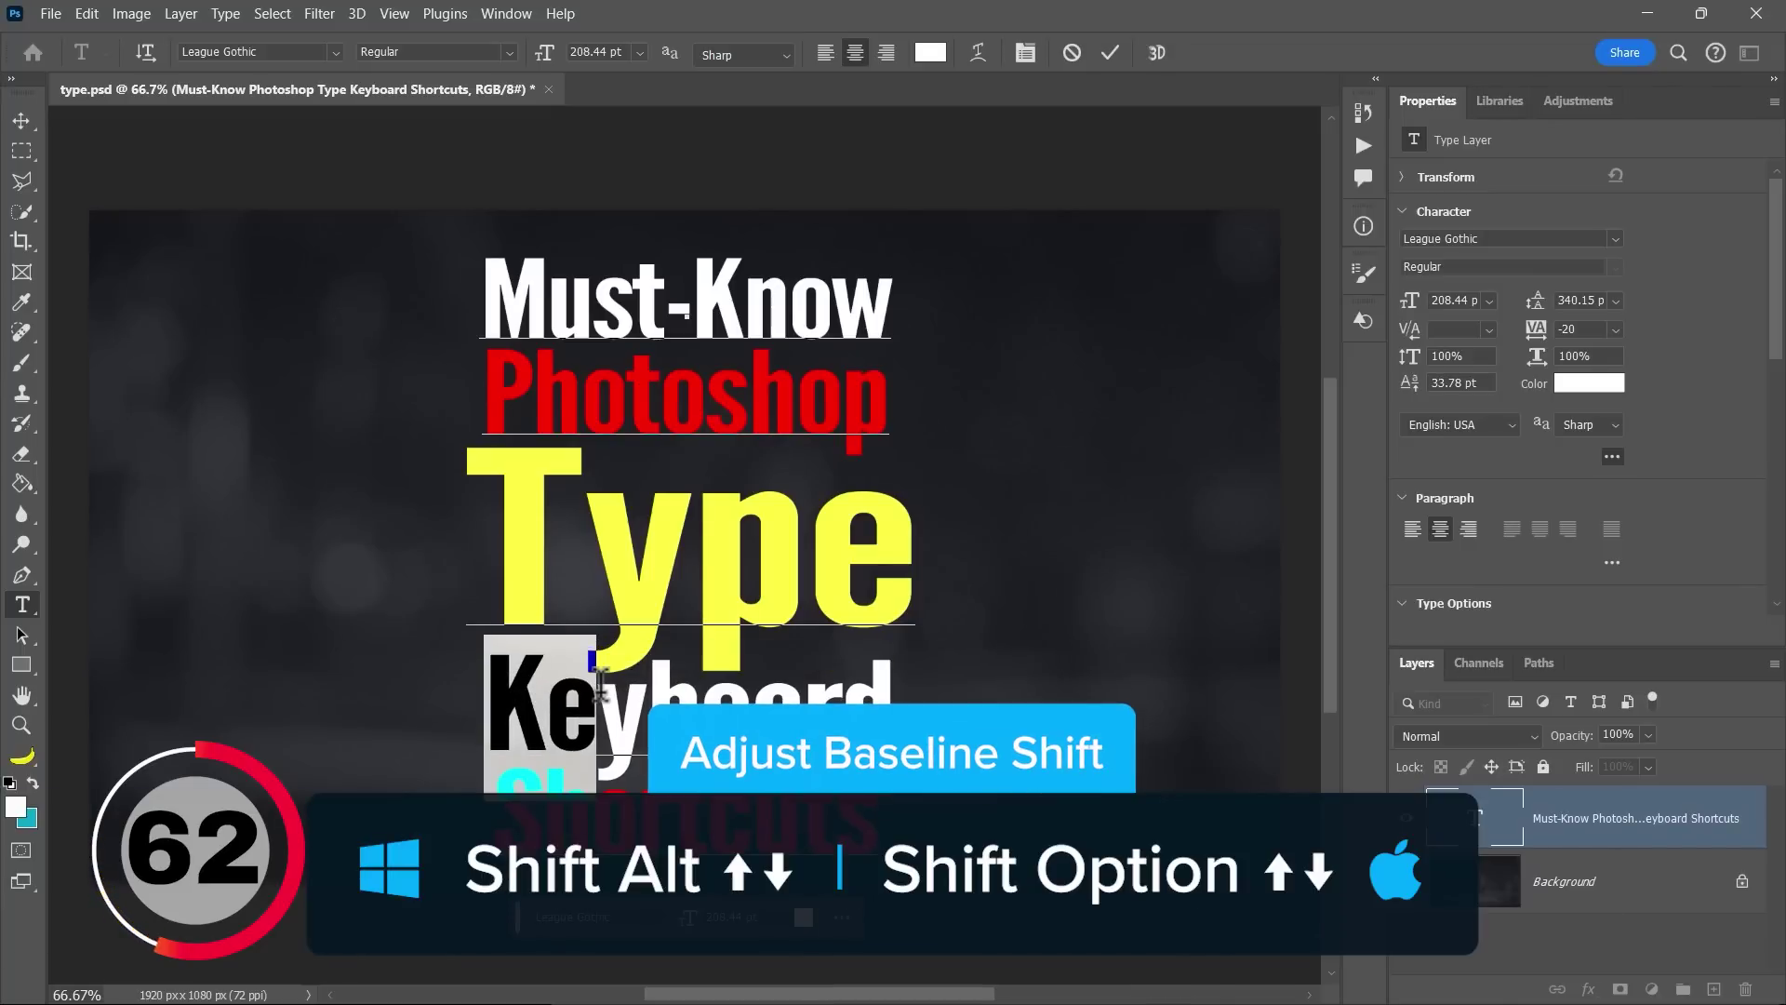
key(shift+alt+Down)
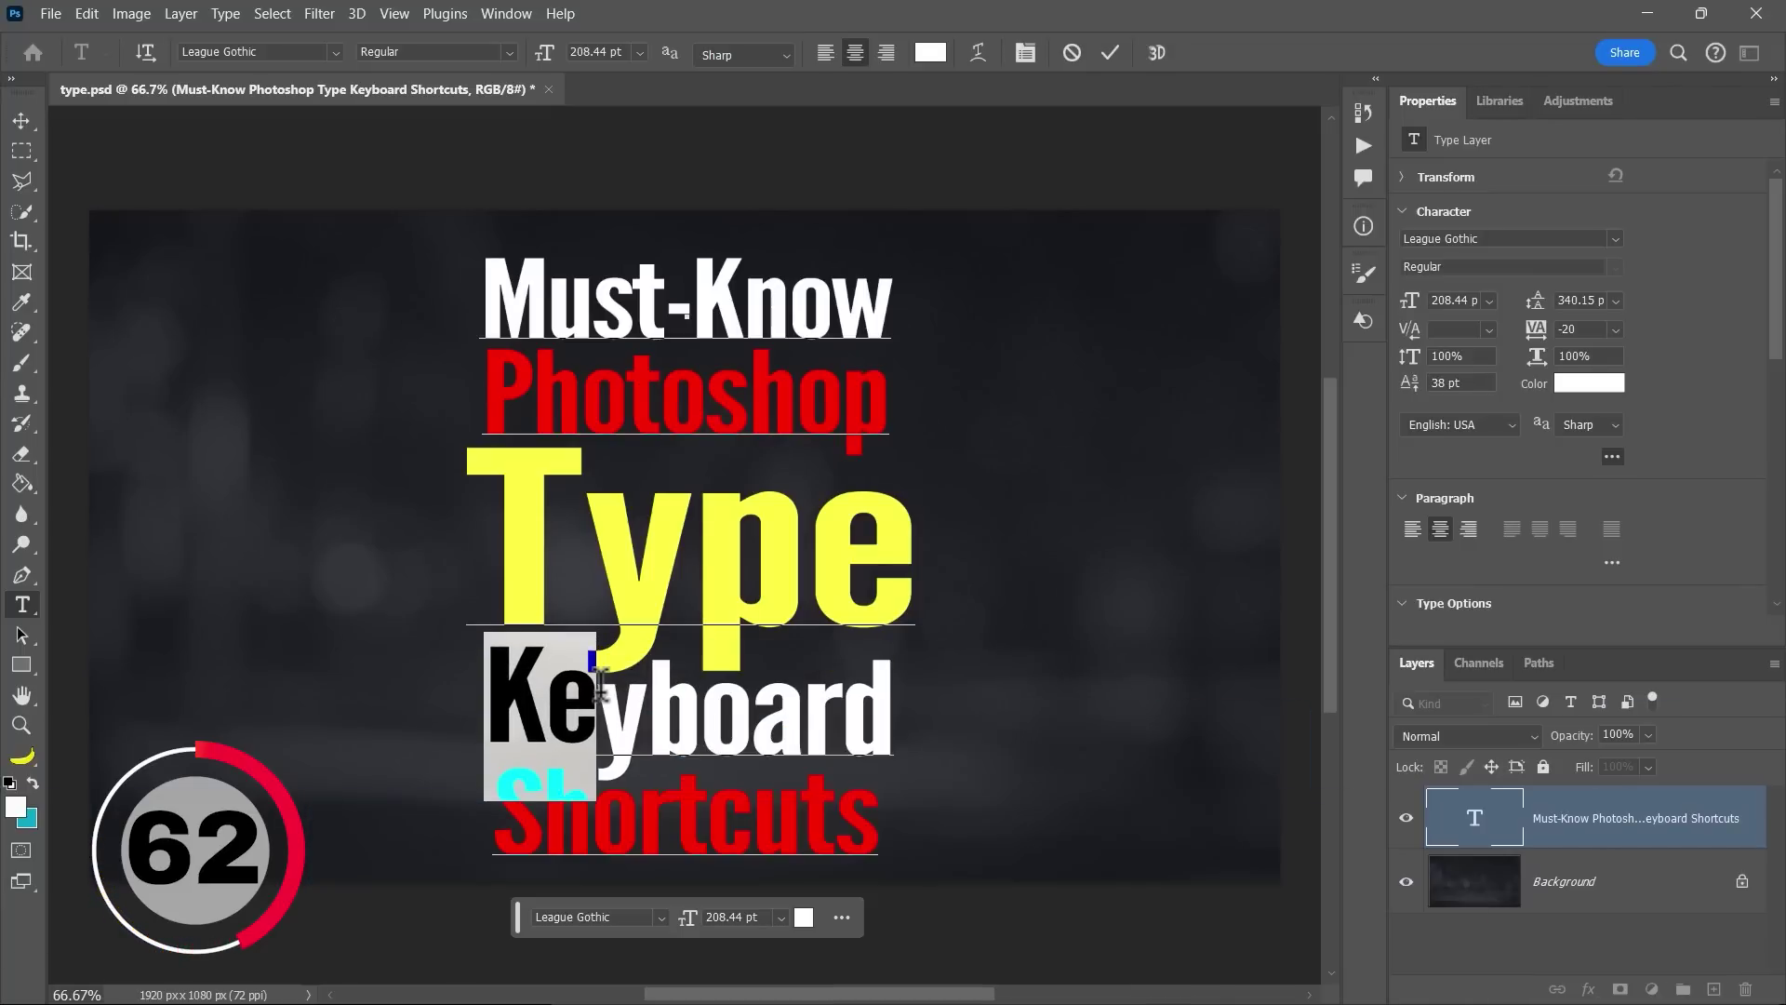
key(shift+alt+Down)
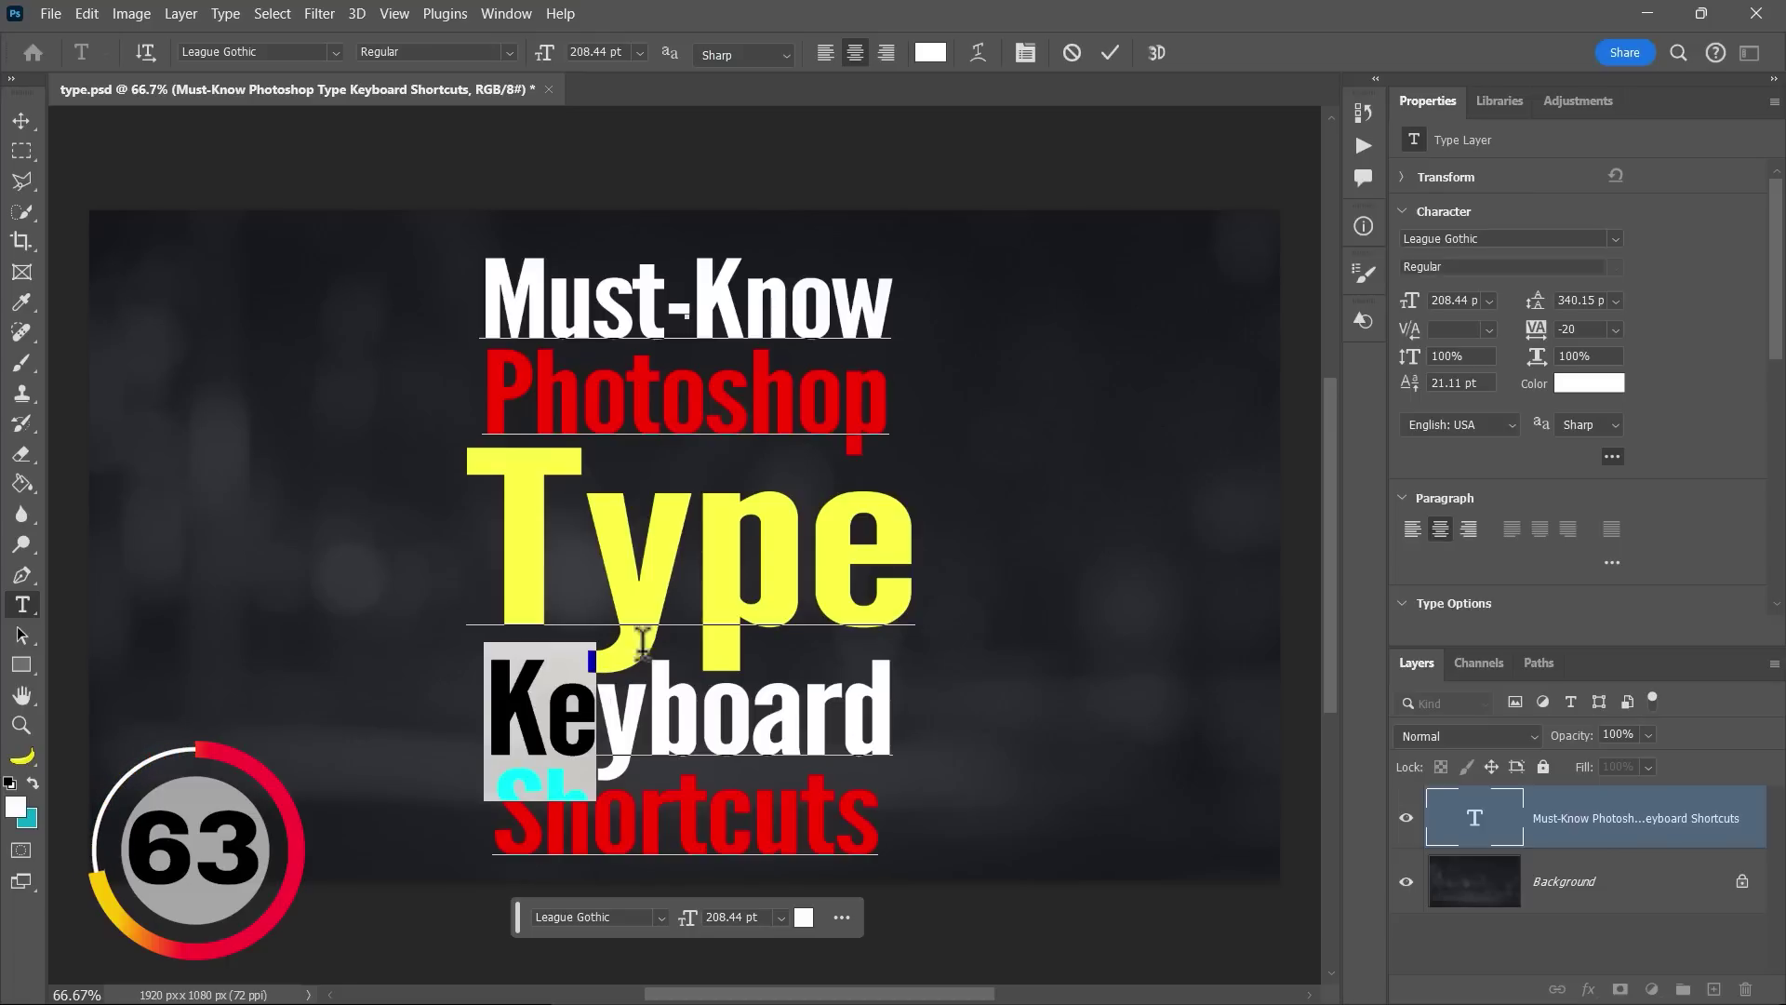
Increase the kerning between the hyphen and the K in Must-Know to 100
click(695, 296)
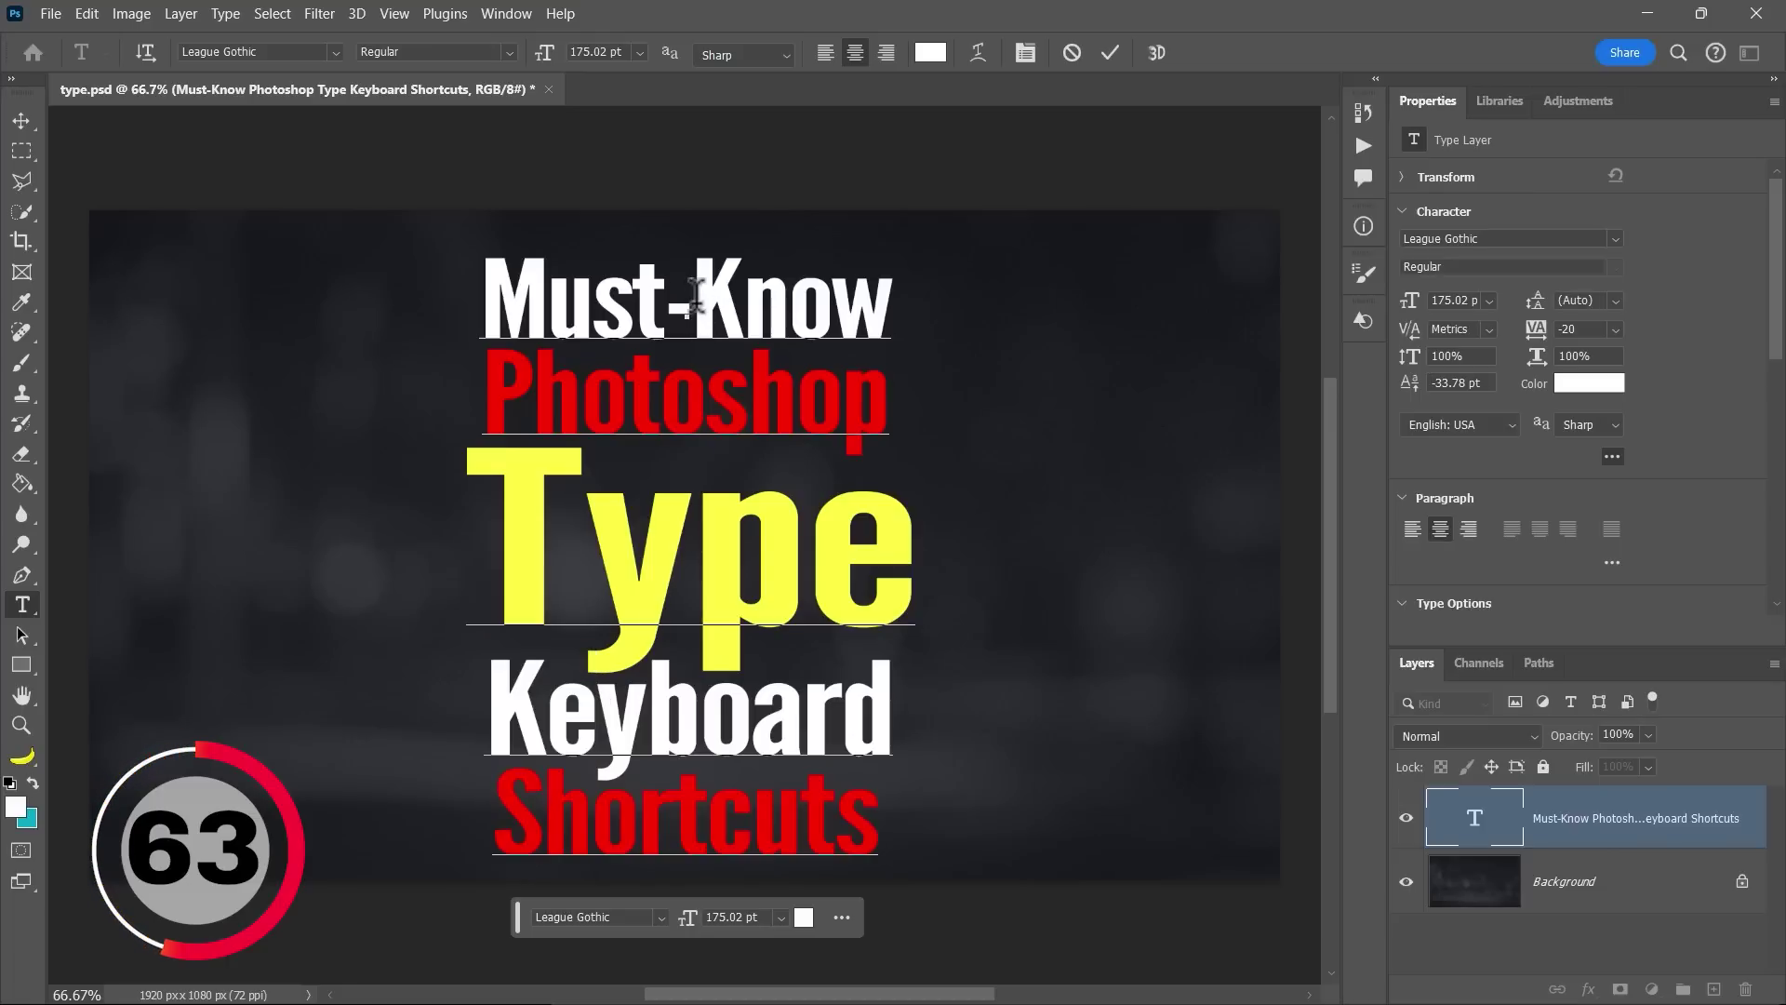
key(alt+Right)
key(alt+Right)
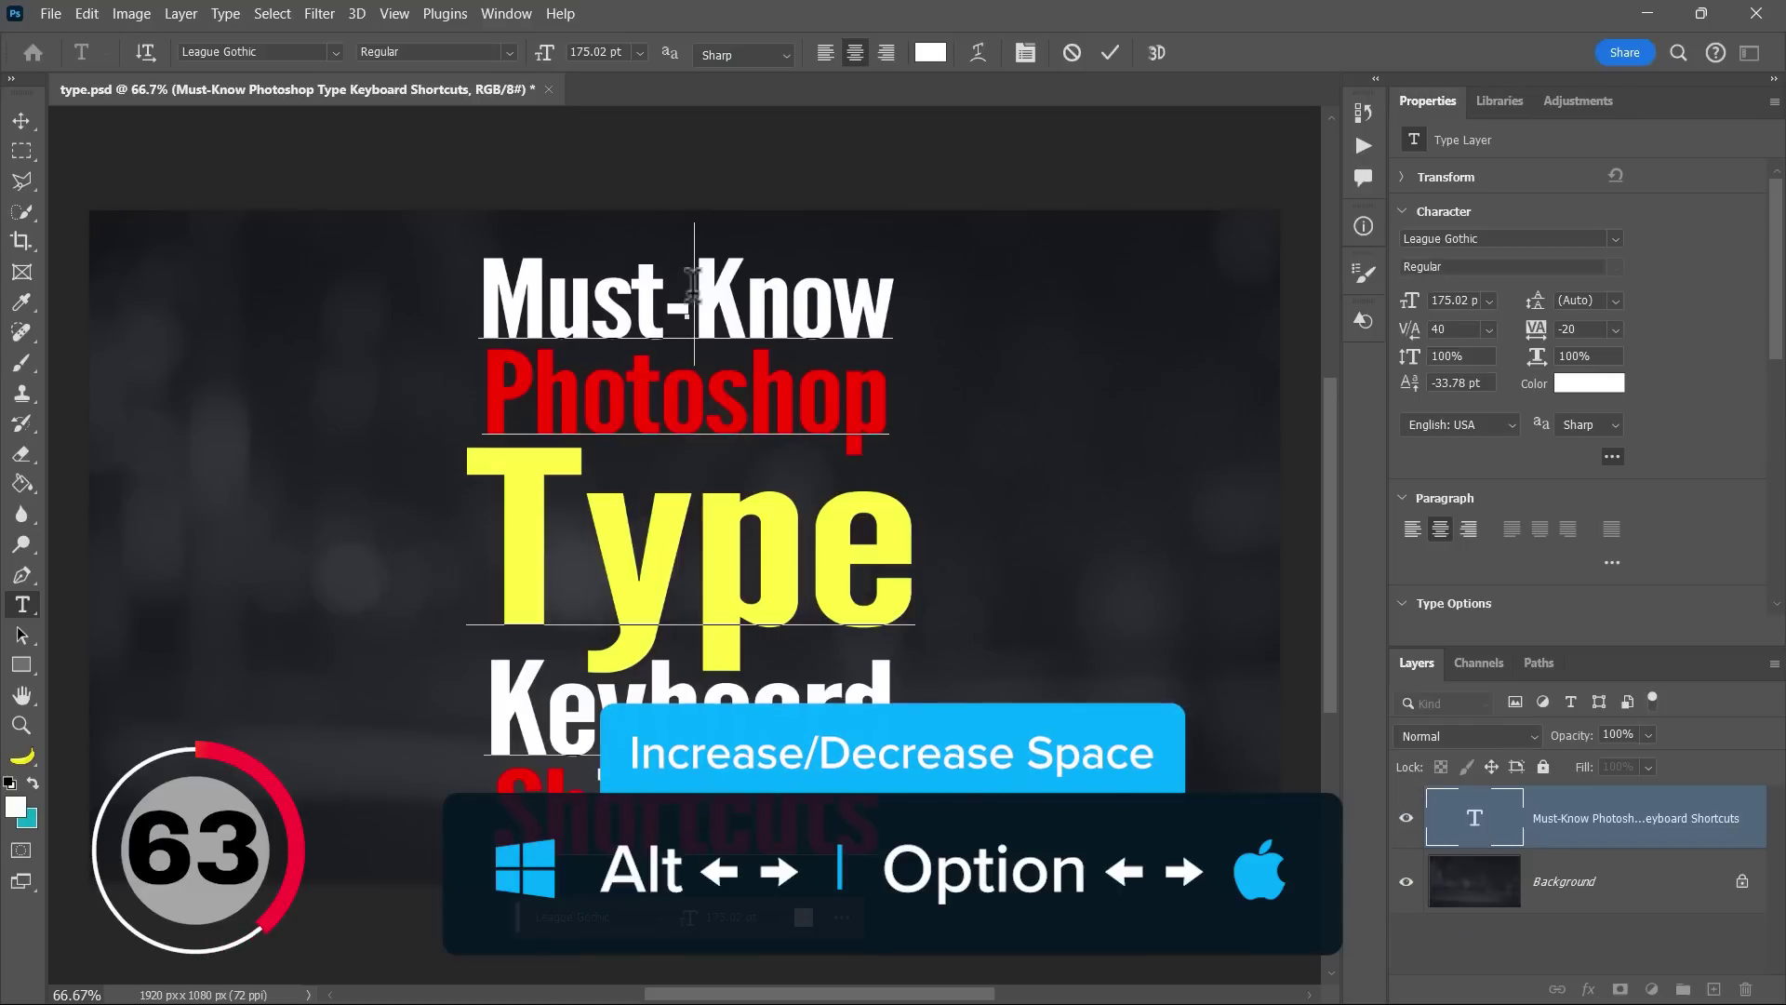
key(alt+Right)
key(alt+Right)
key(alt+Right)
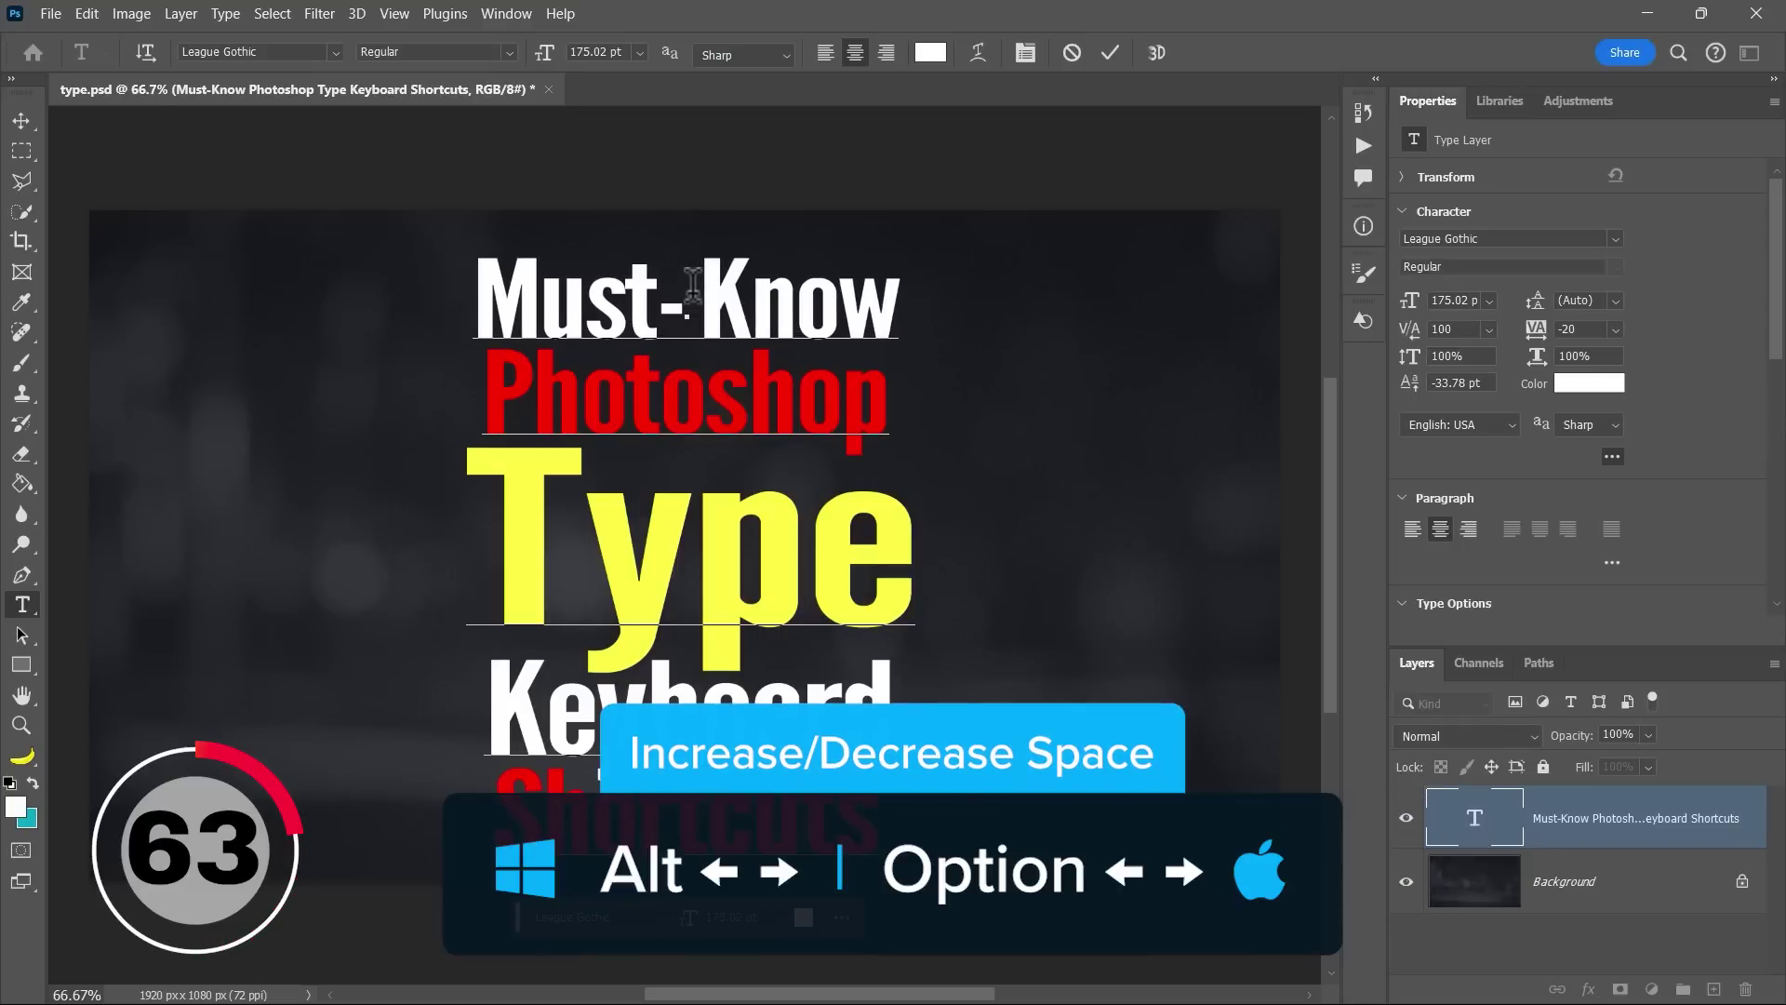
Tighten the kerning between the hyphen and the K in Must-Know
key(alt+Left)
key(alt+Left)
key(alt+Left)
key(alt+Left)
key(alt+Left)
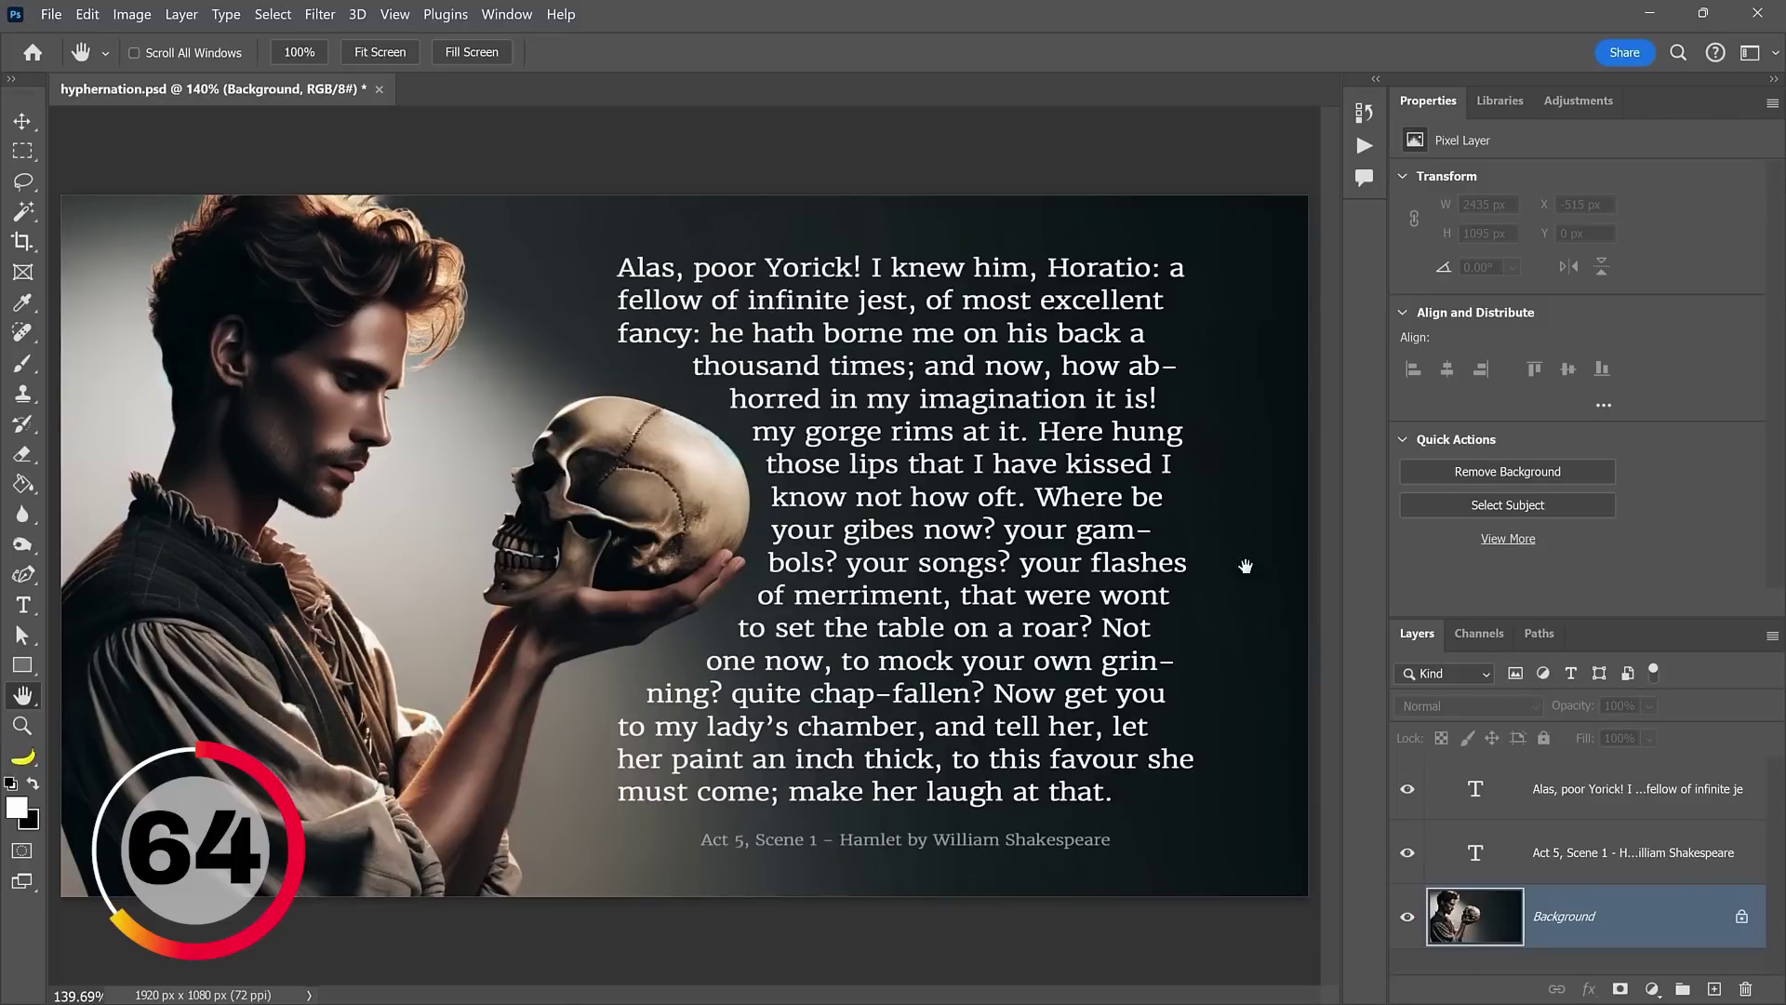
Select all the text of the Alas, poor Yorick paragraph and turn its hyphenation off and on again
double_click(1474, 789)
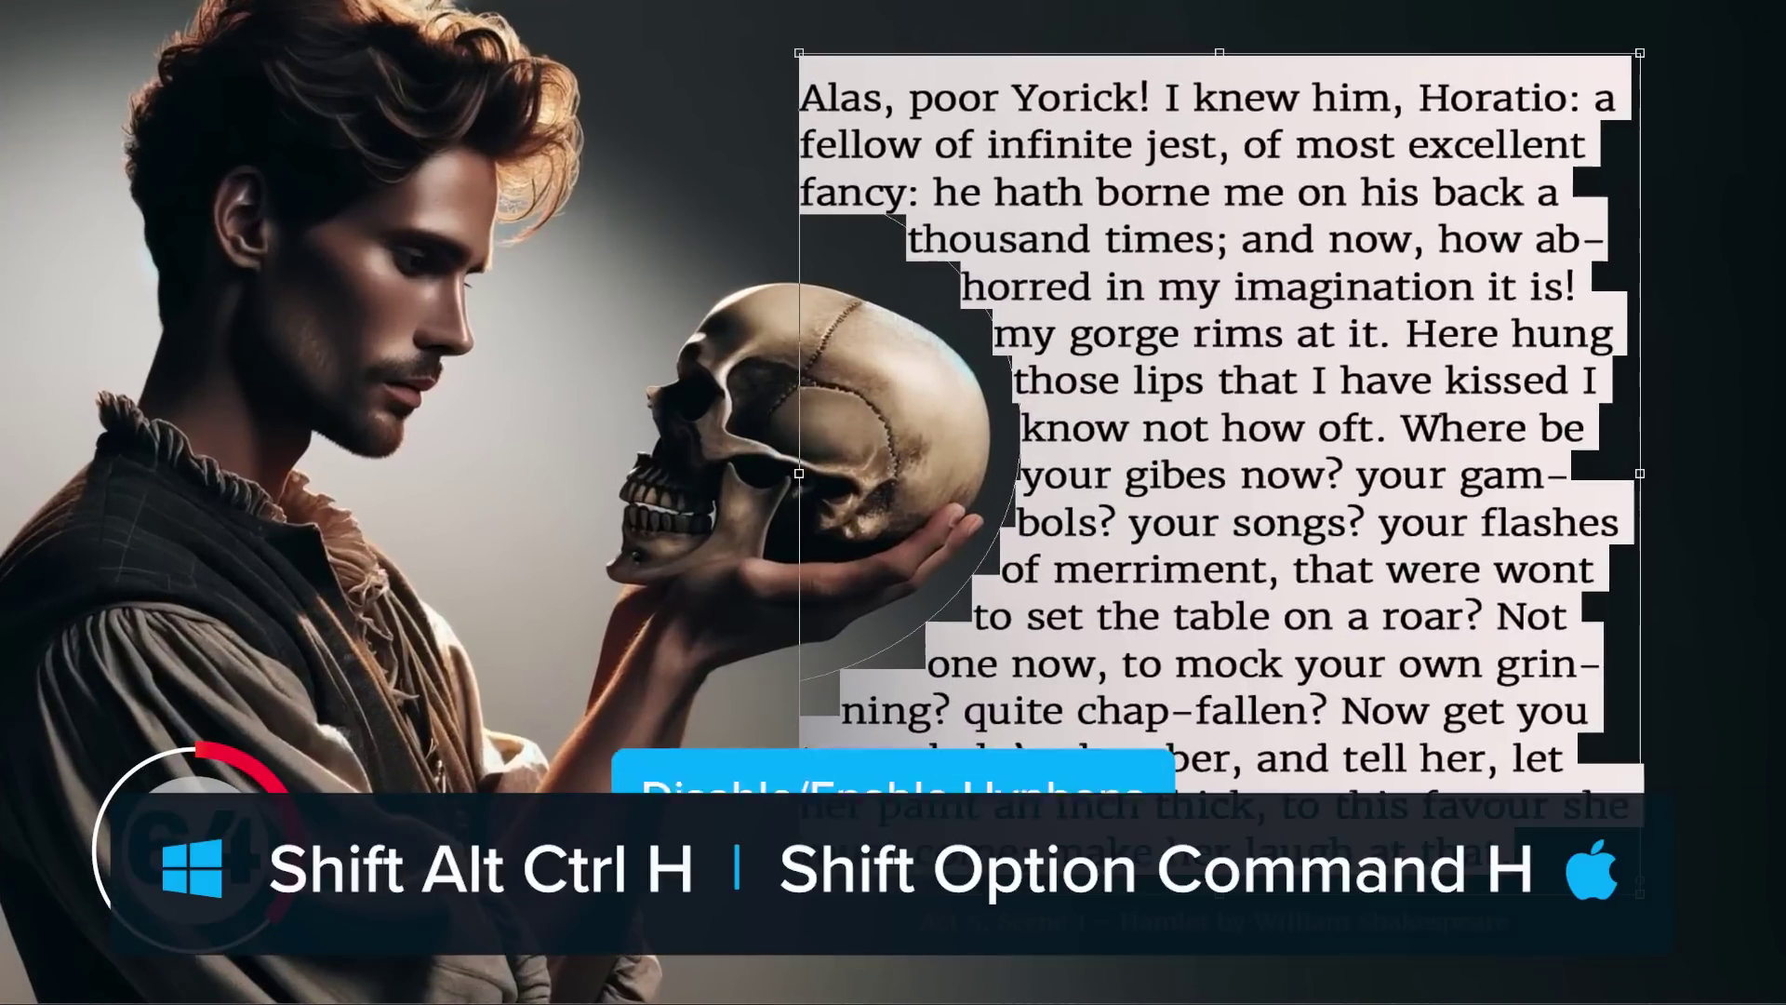
key(ctrl+alt+shift+h)
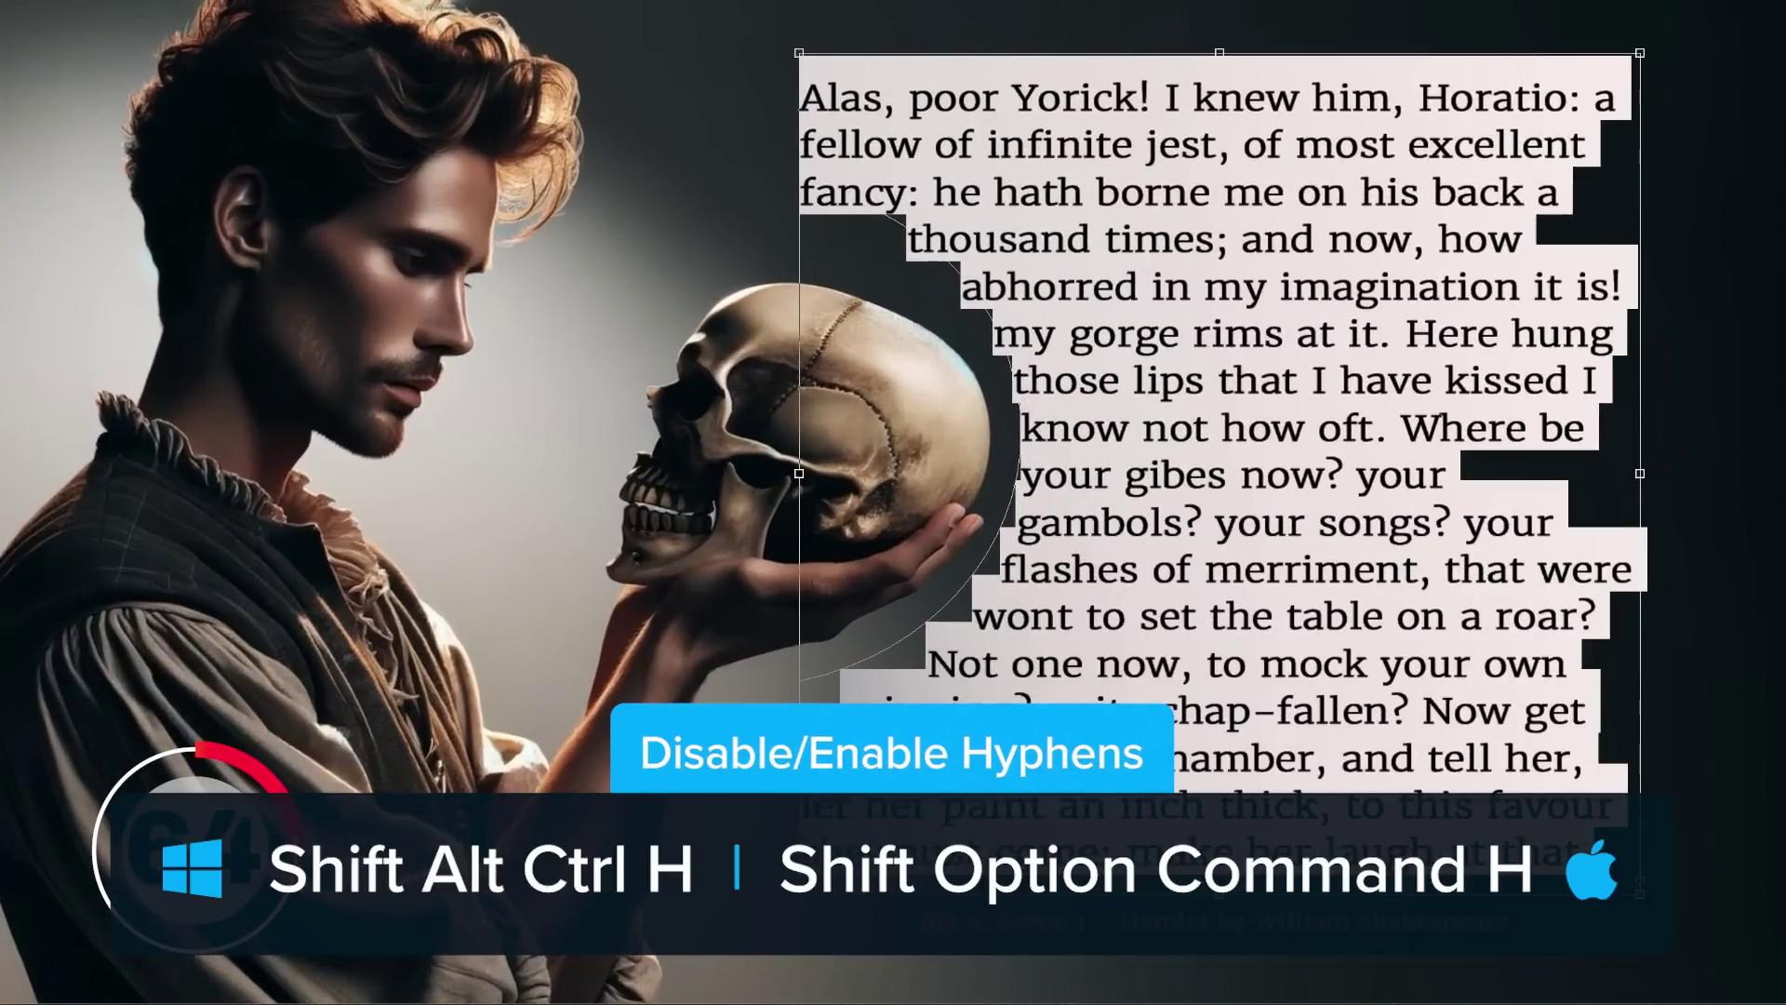
key(ctrl+alt+shift+h)
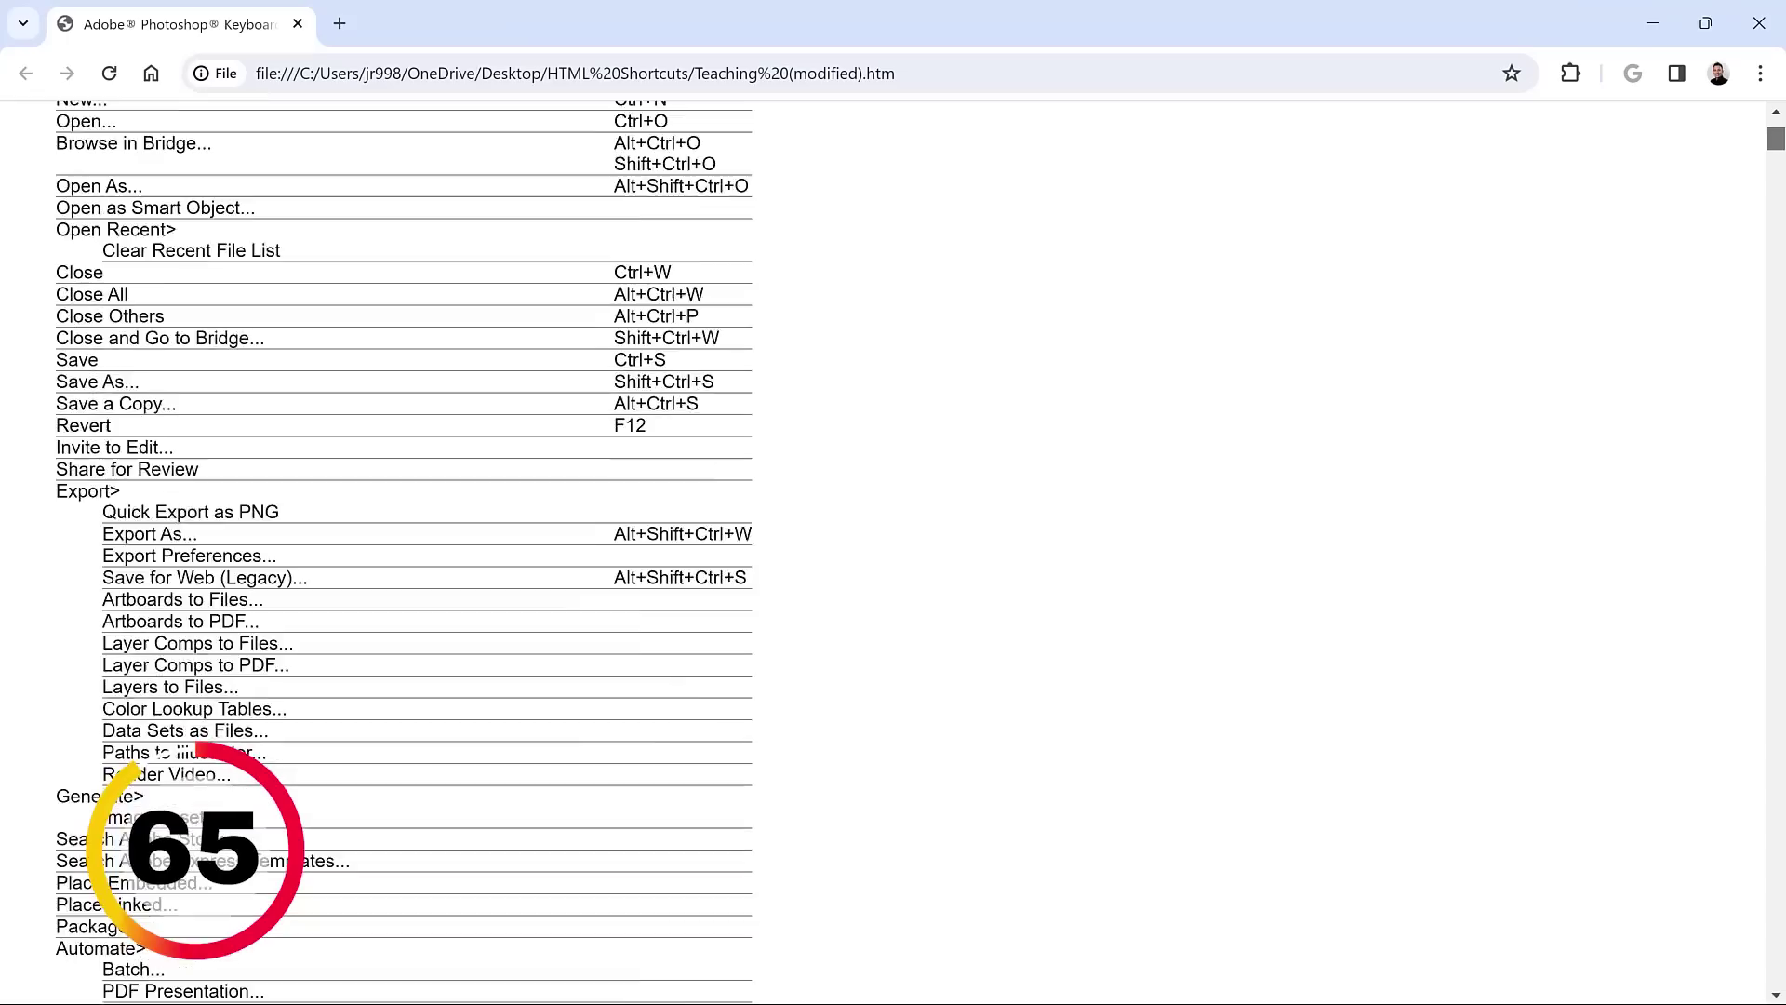
Switch to Chrome and look through the File menu entries in the exported Photoshop keyboard shortcuts list
scroll(404, 549, down, 10)
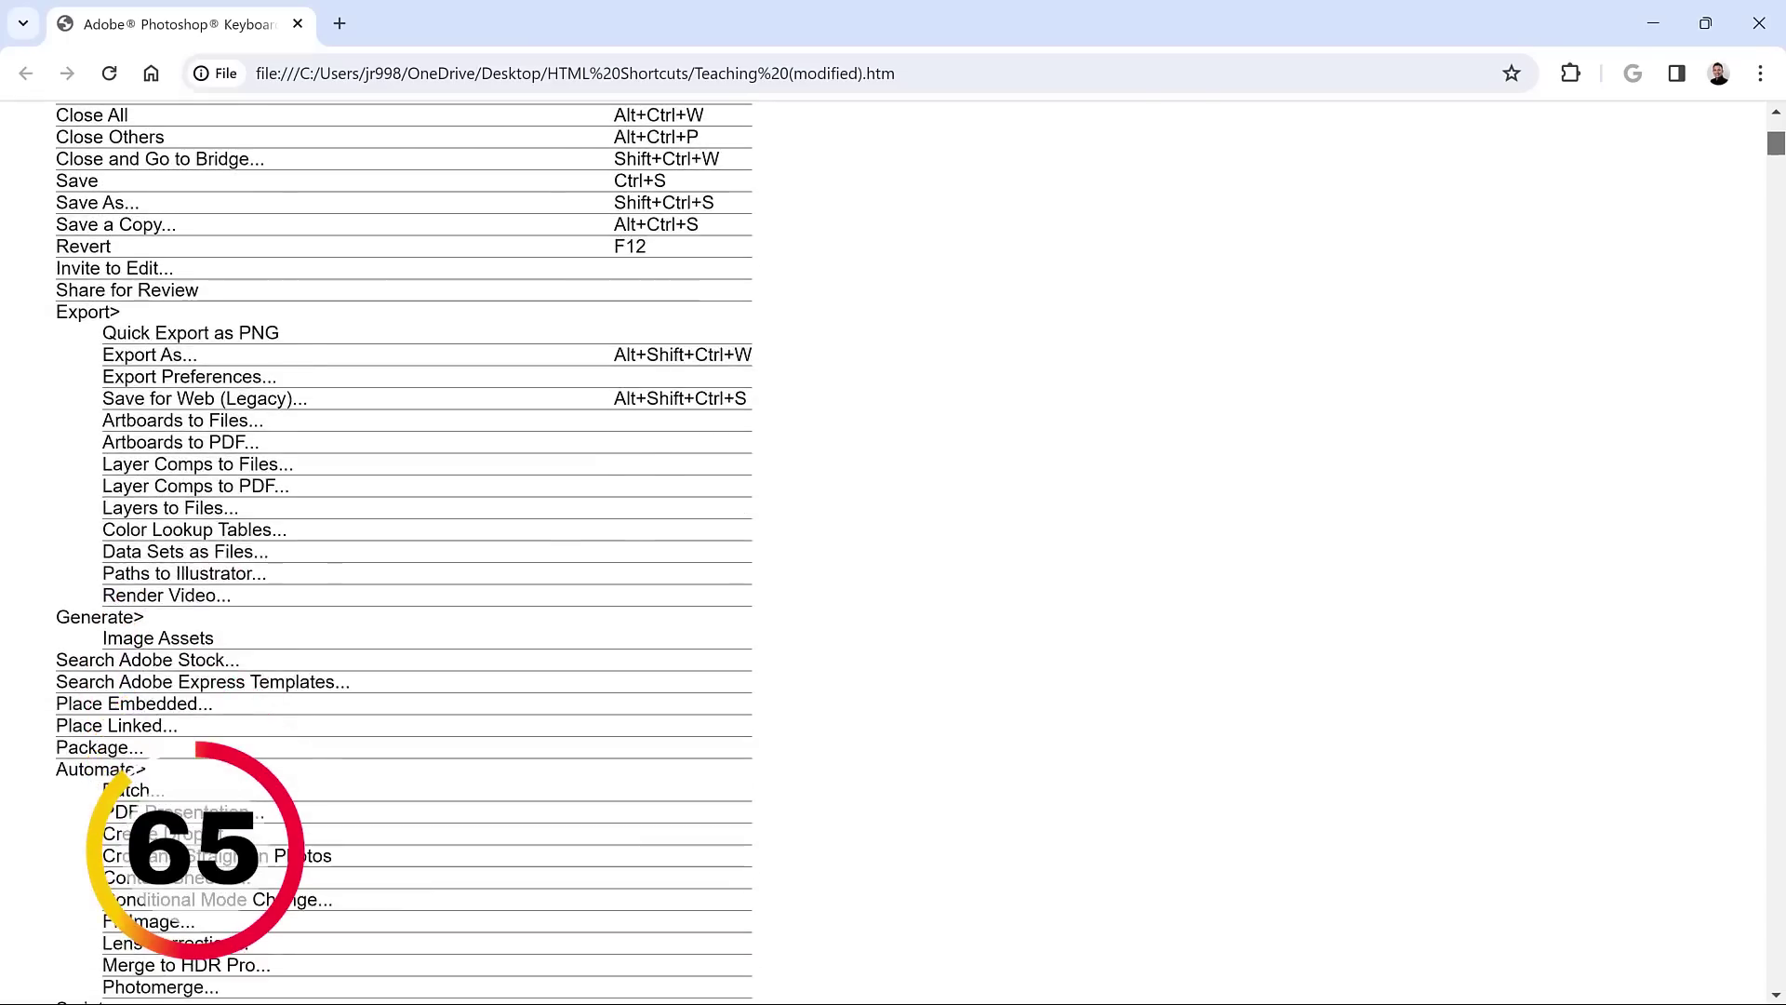
scroll(404, 548, down, 3)
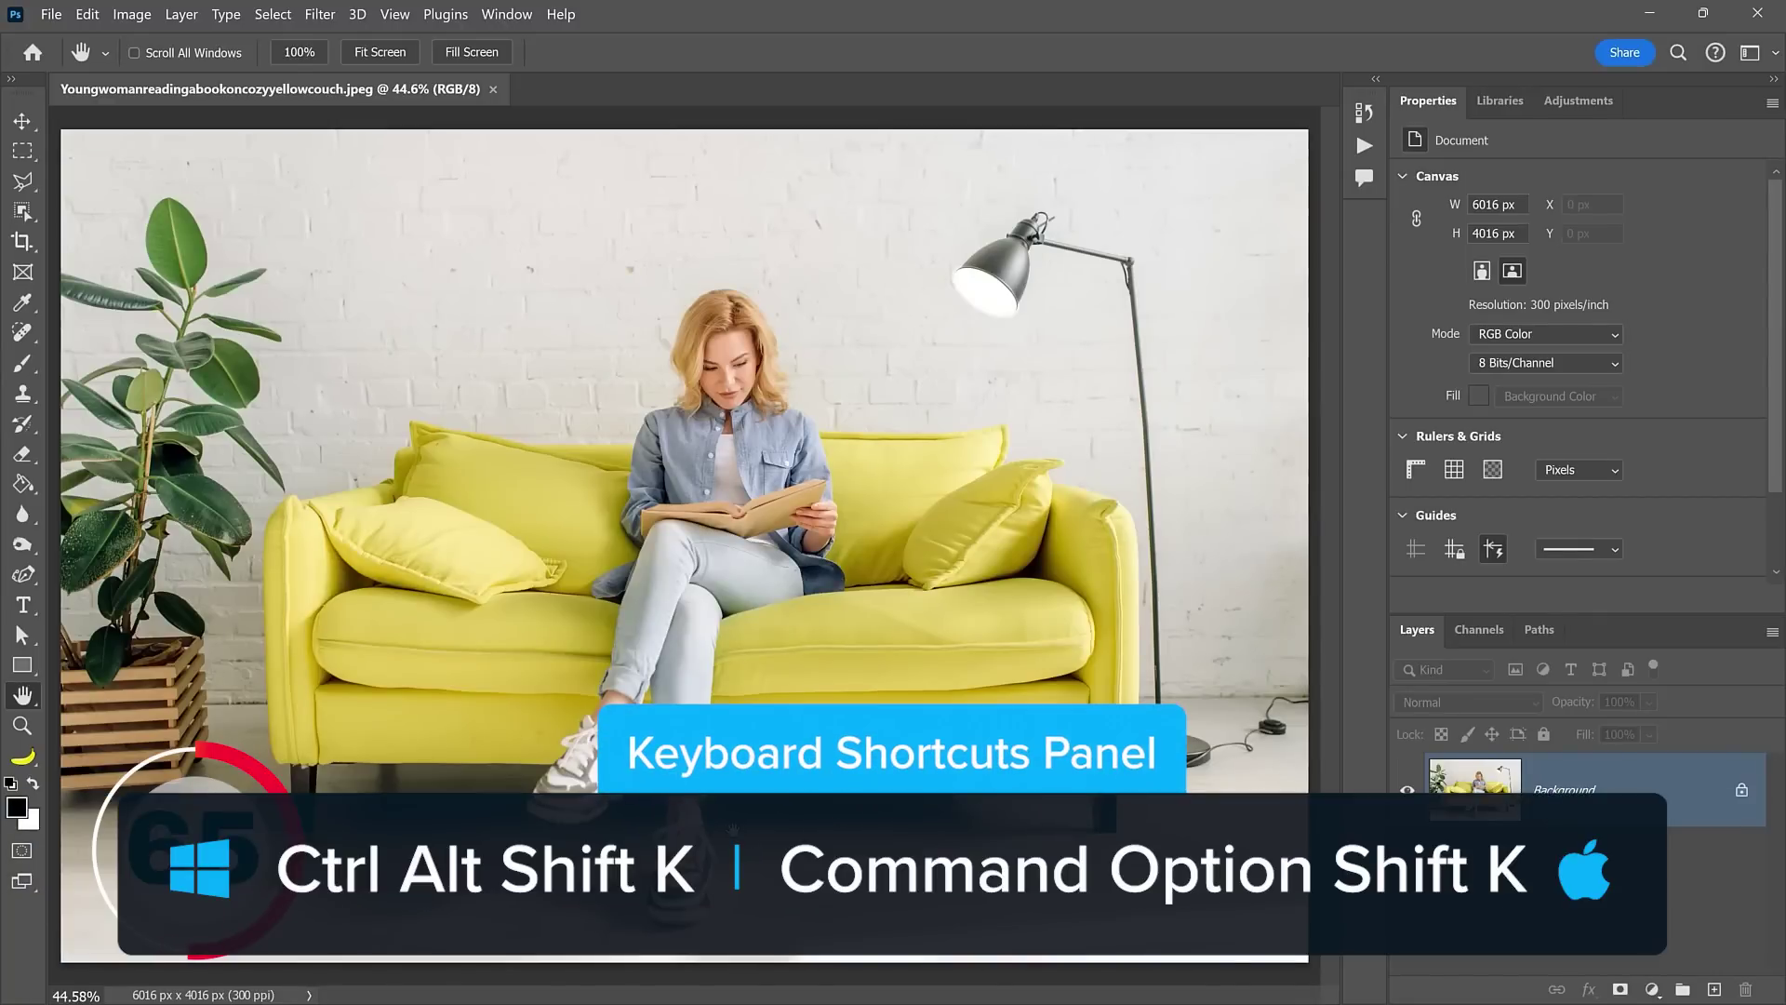
In Photoshop, open the keyboard shortcut settings and export a summary of the Teaching (modified) set as an HTM file
key(ctrl+alt+shift+k)
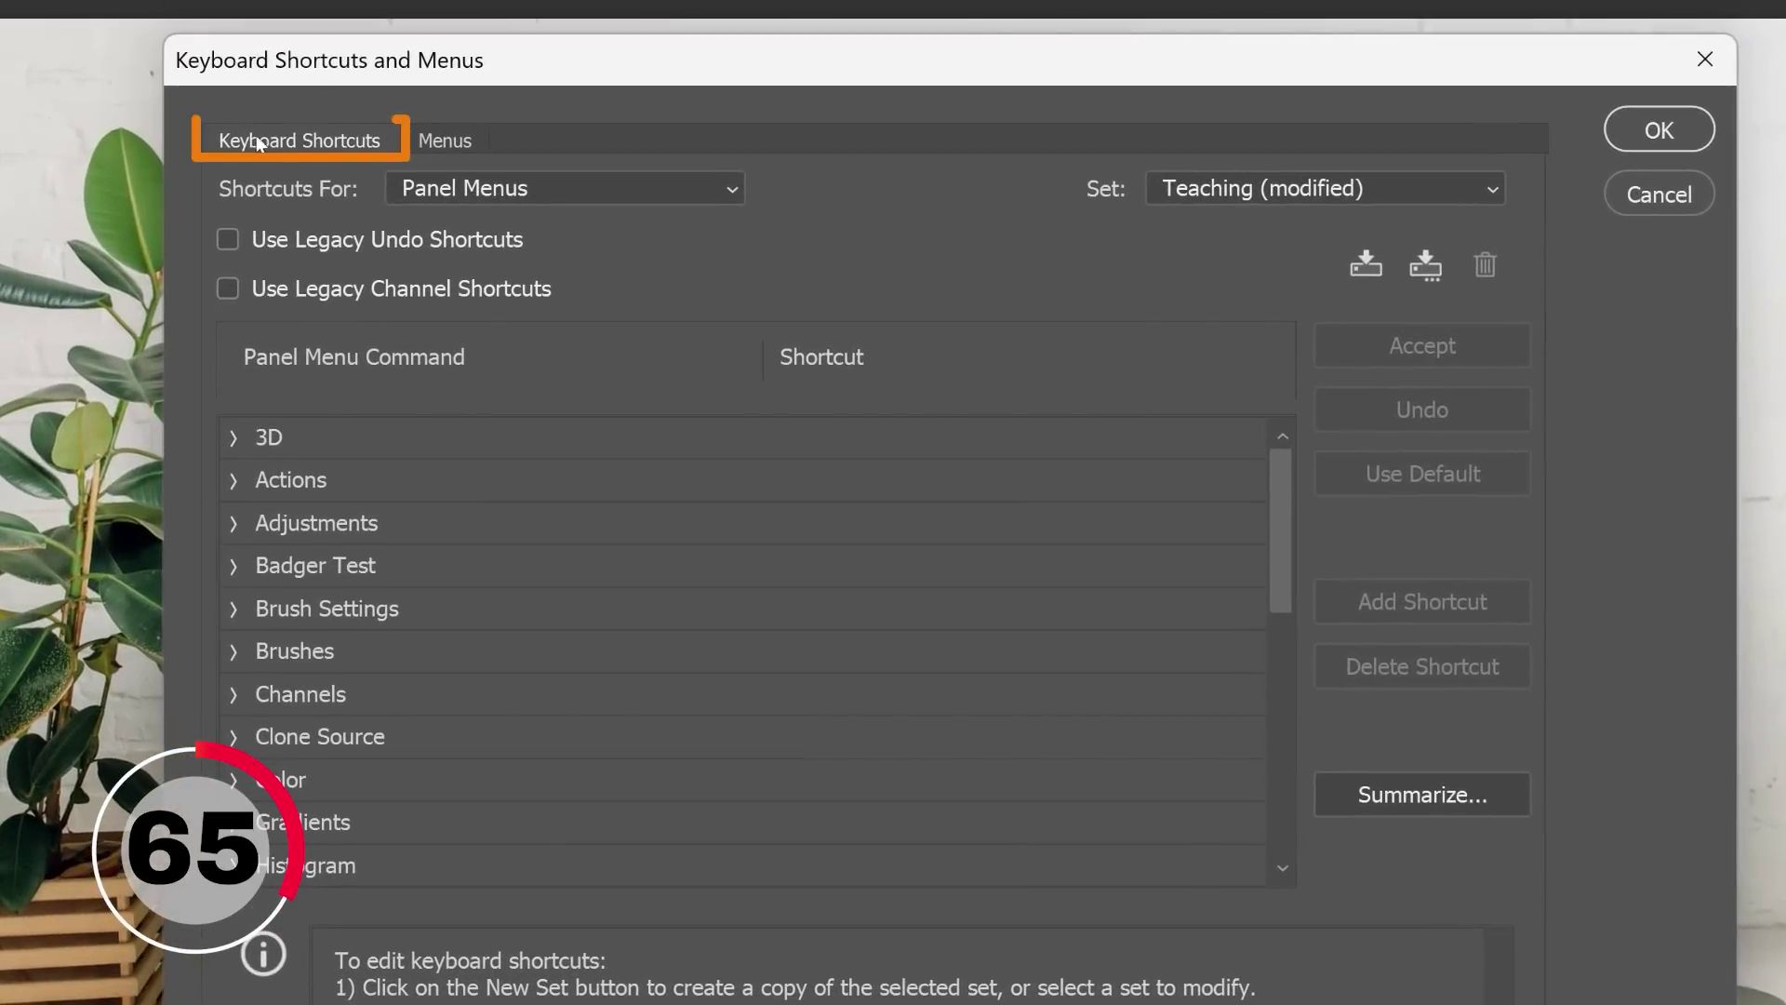
click(1413, 798)
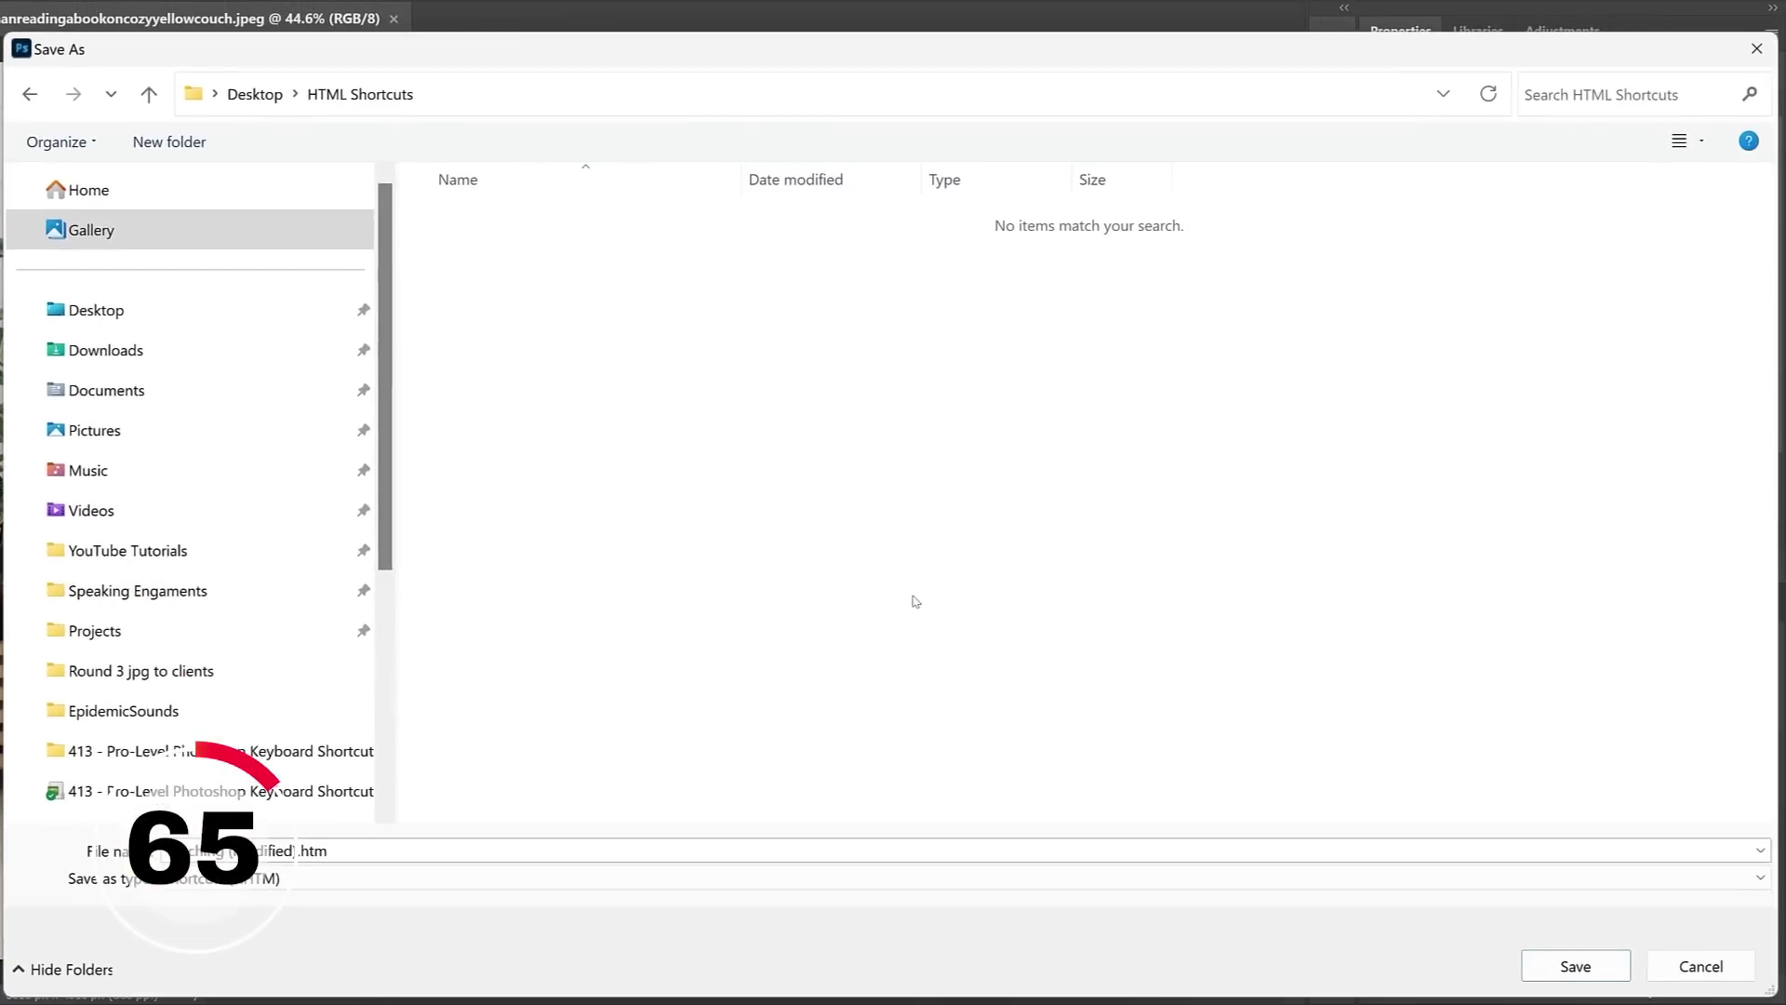